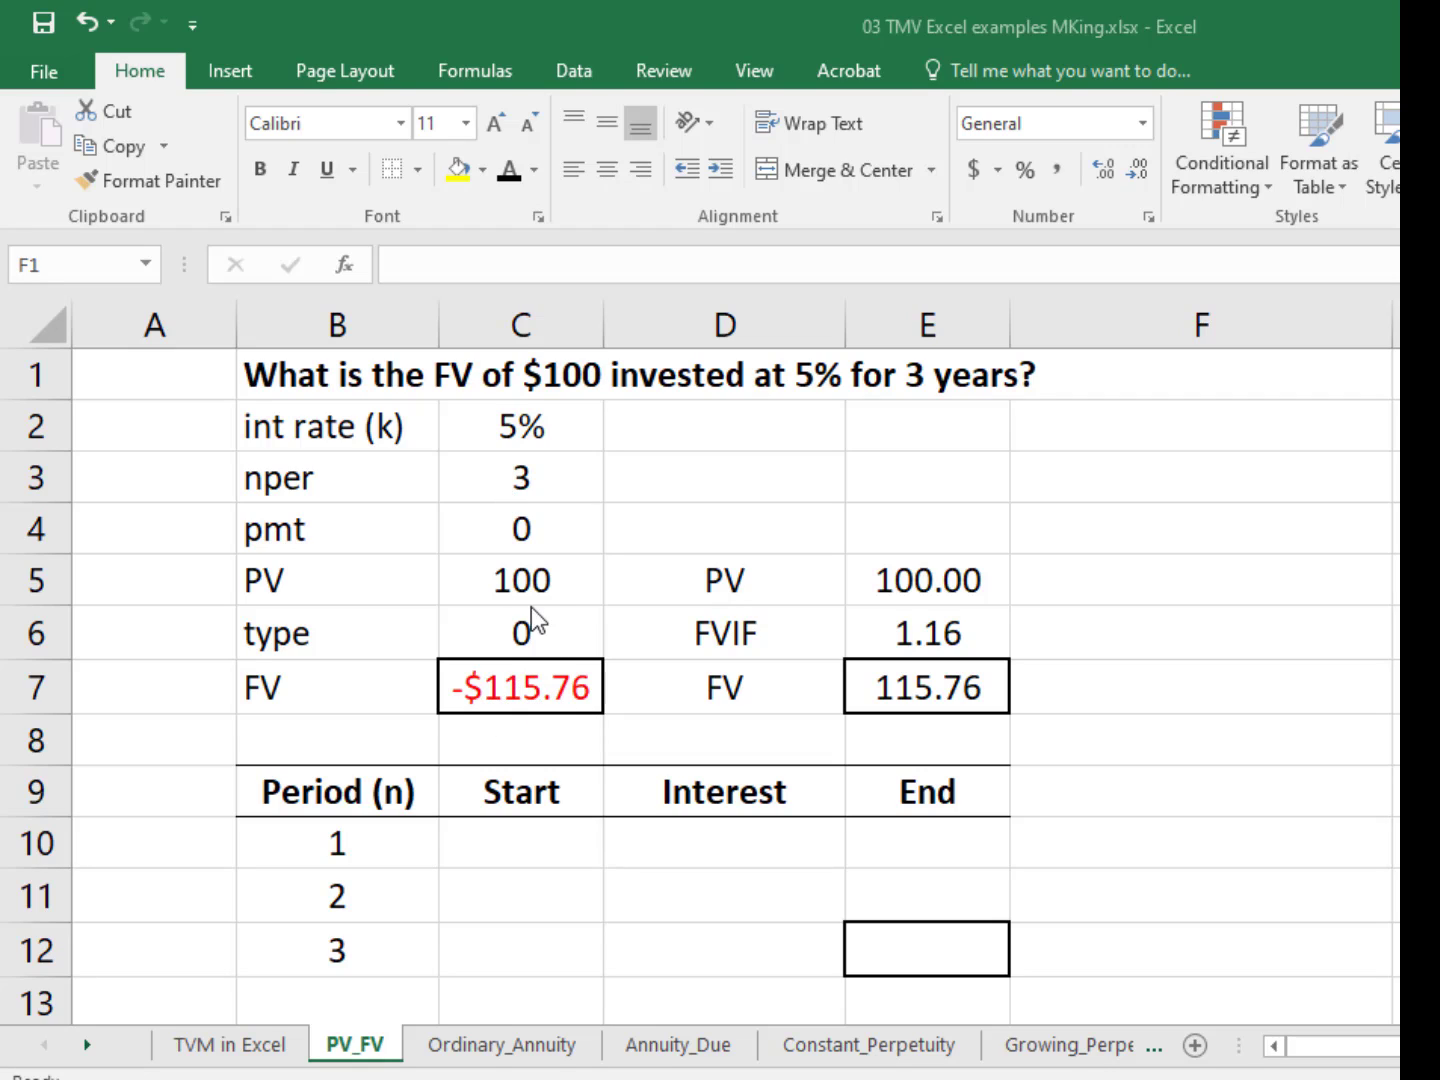
# Step: Change the PV input in C5 to -100
pyautogui.click(530, 565)
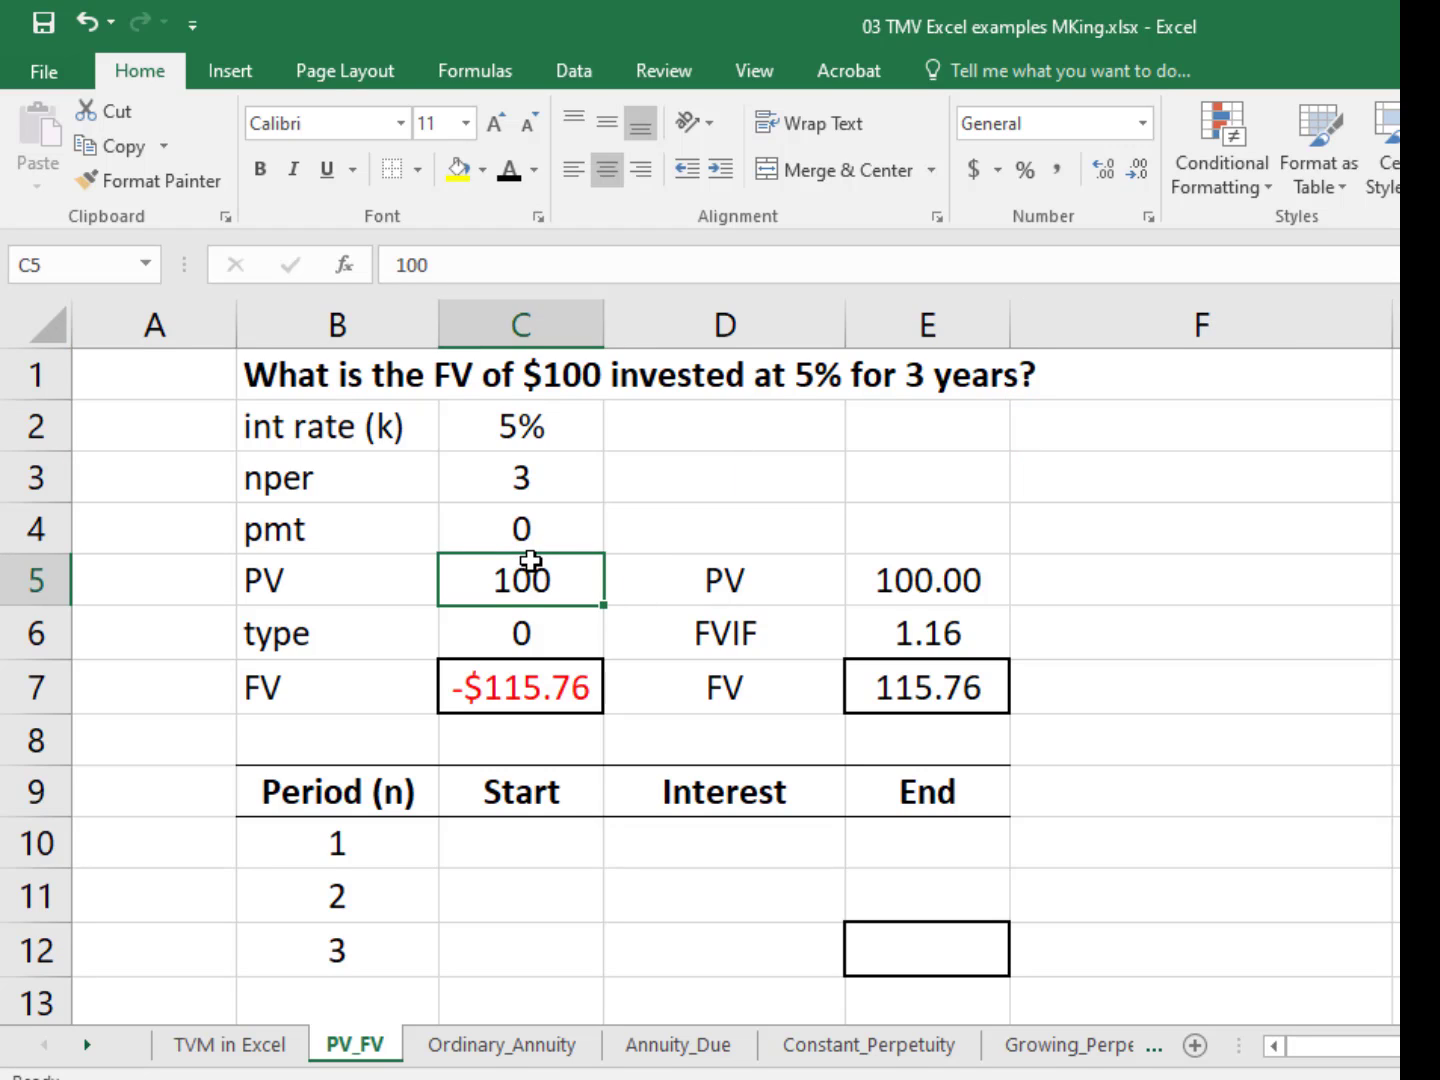
pyautogui.write('-100')
pyautogui.press('Return')
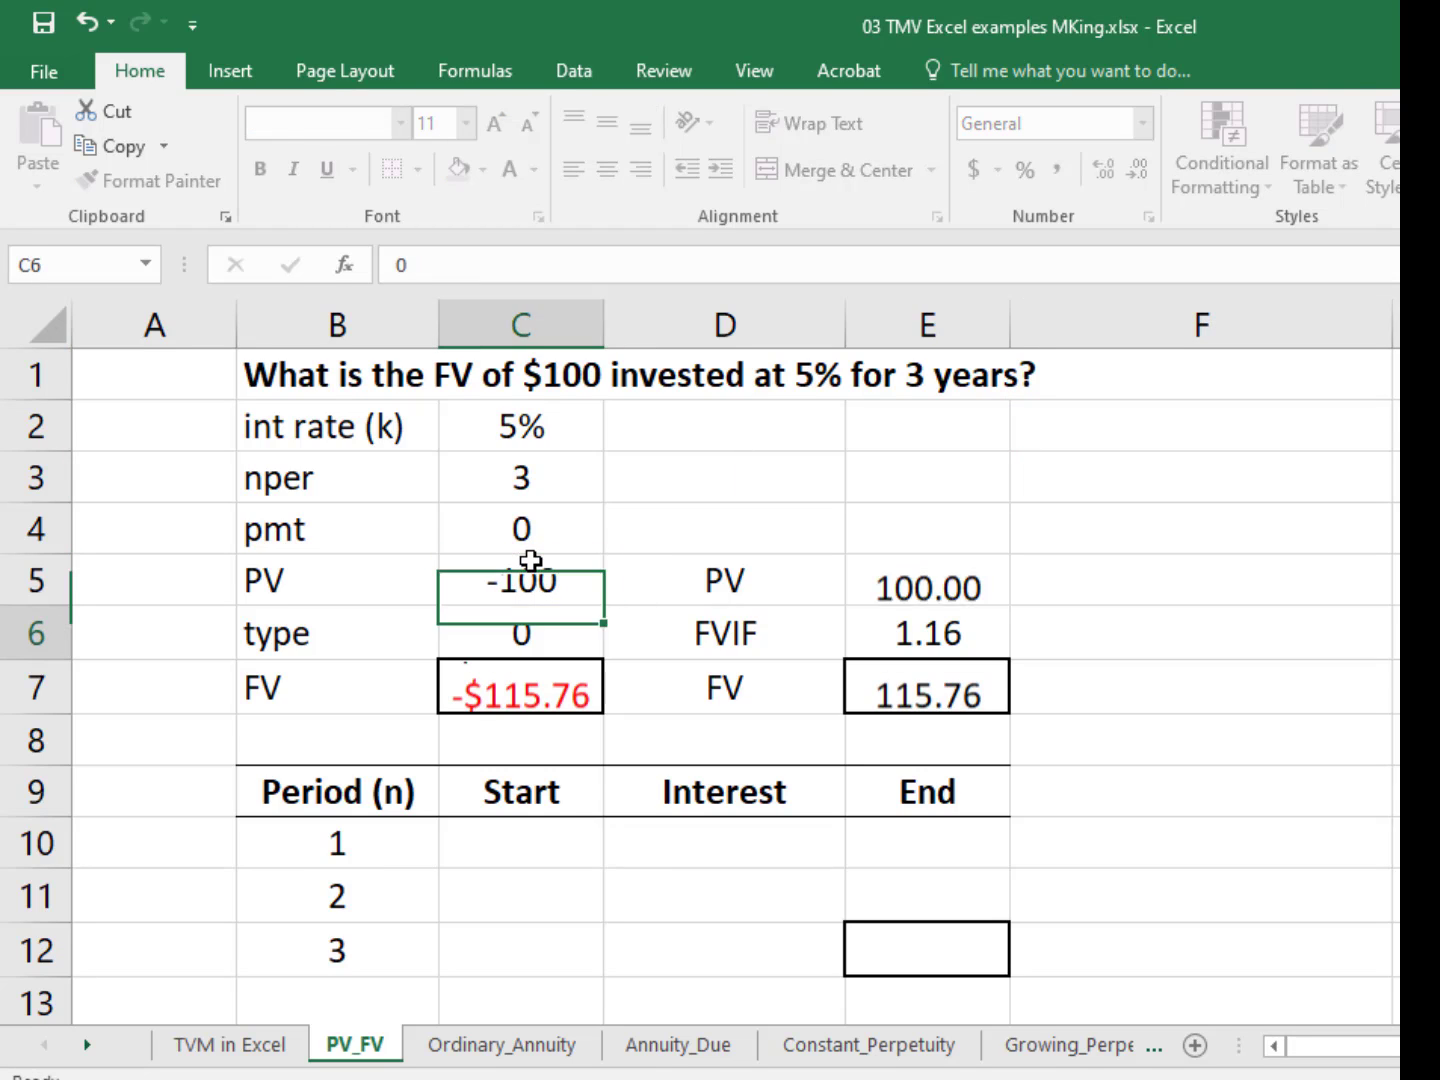
# Step: Change the PV formula in E5 to =-C5
pyautogui.click(957, 580)
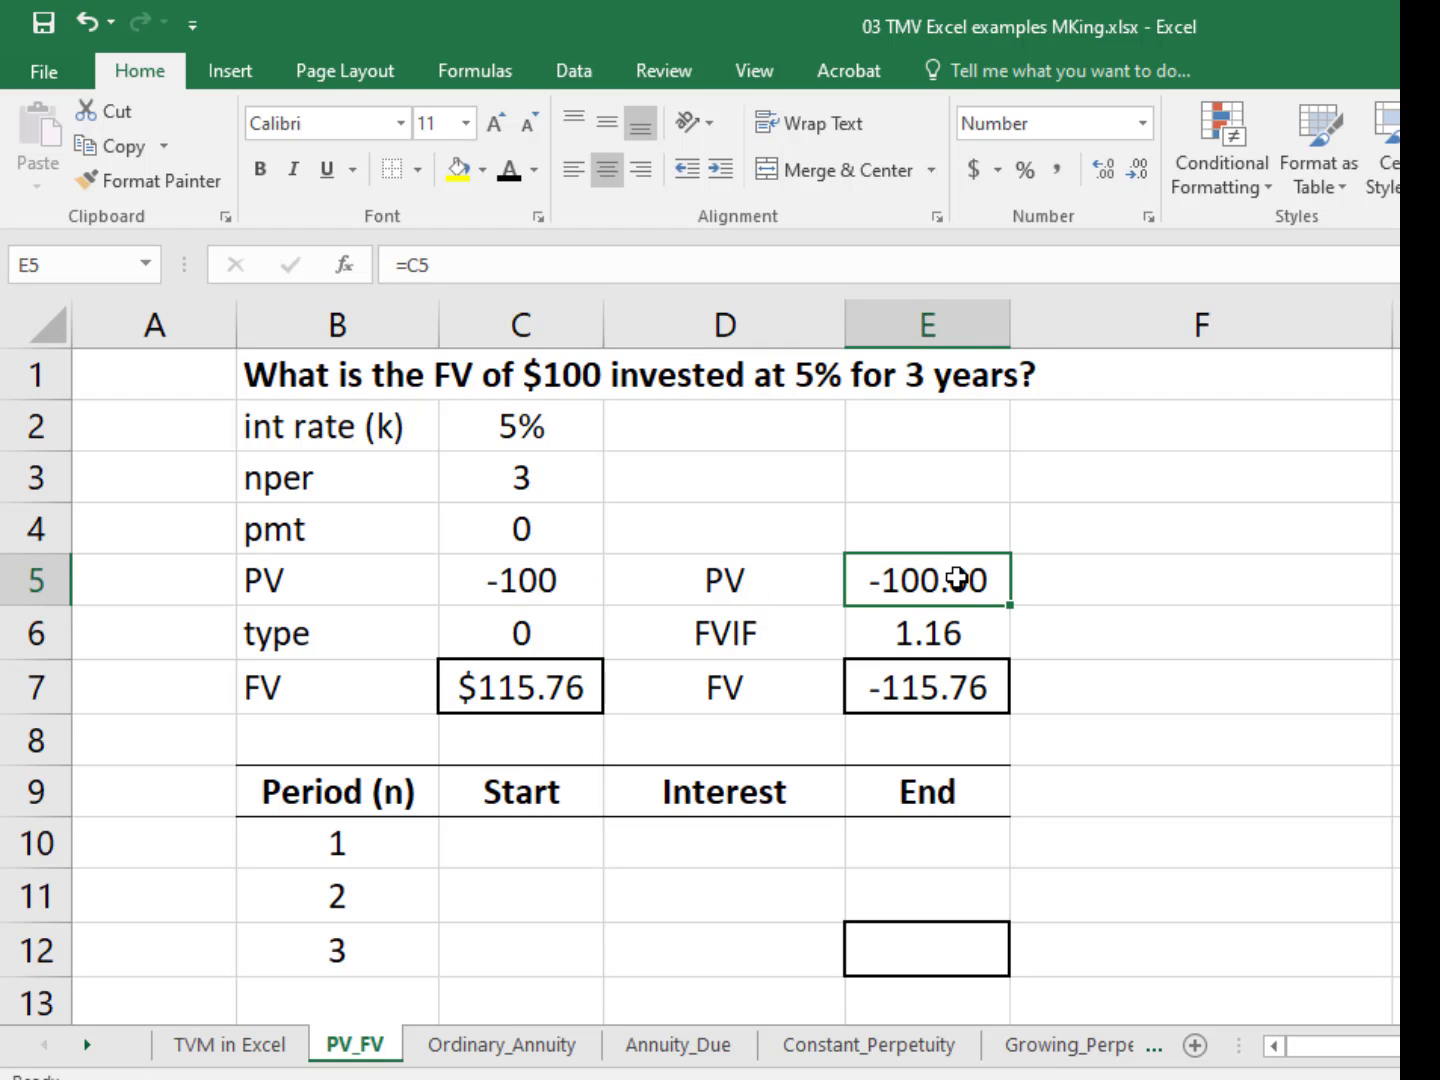
pyautogui.click(410, 266)
pyautogui.write('-')
pyautogui.press('Return')
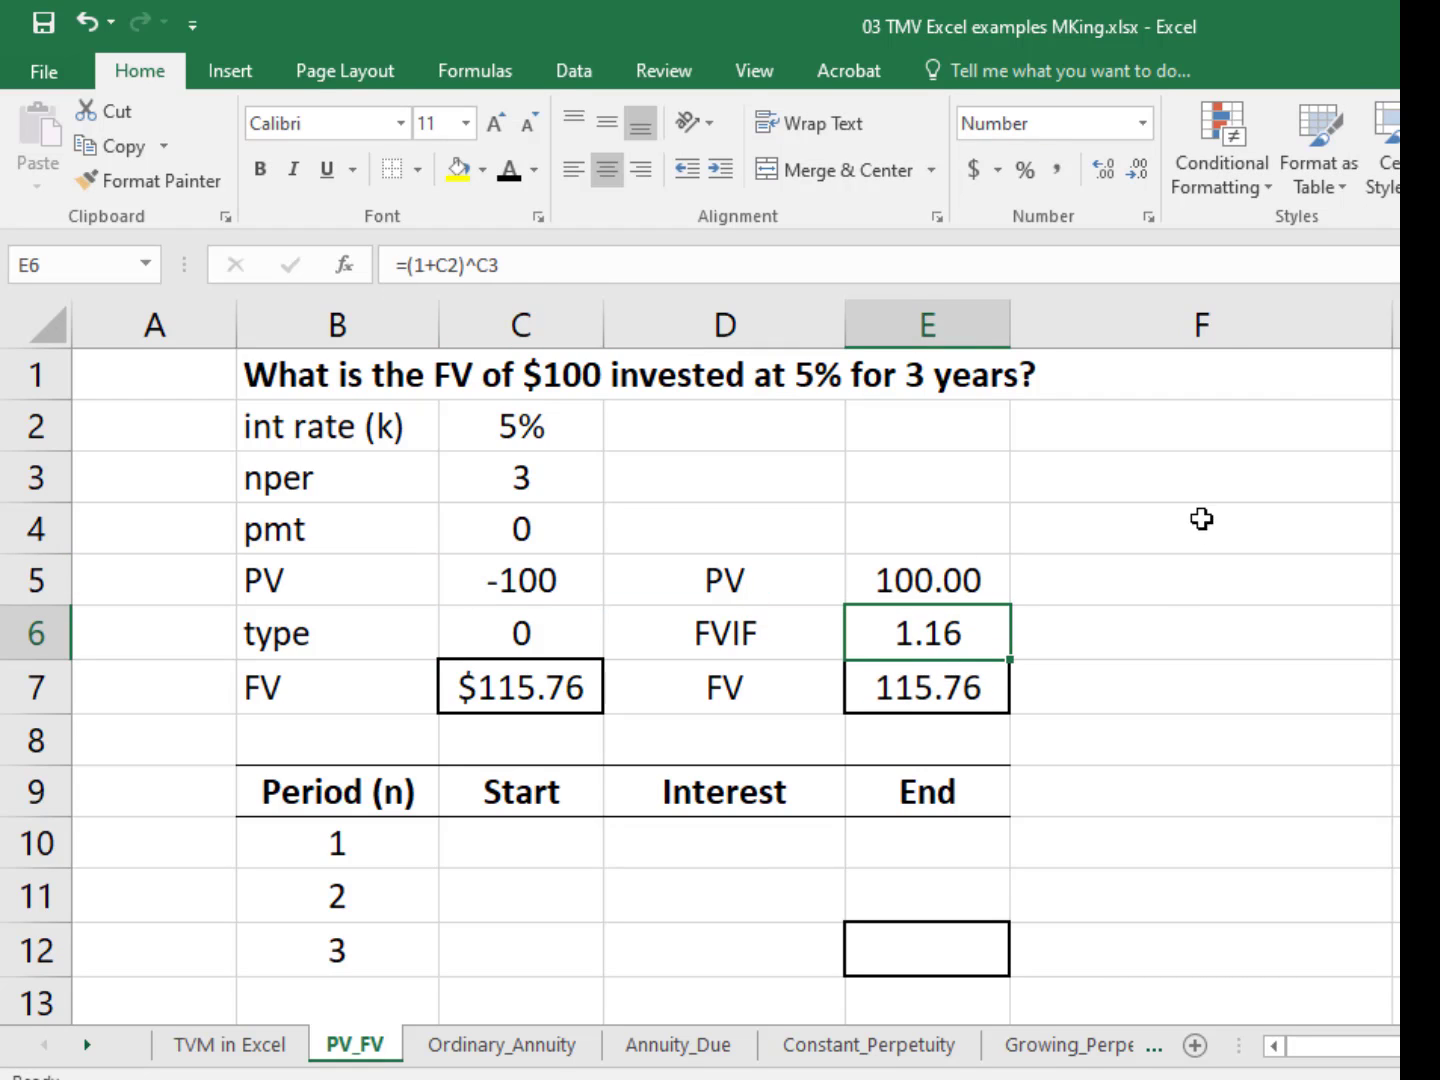
pyautogui.click(975, 581)
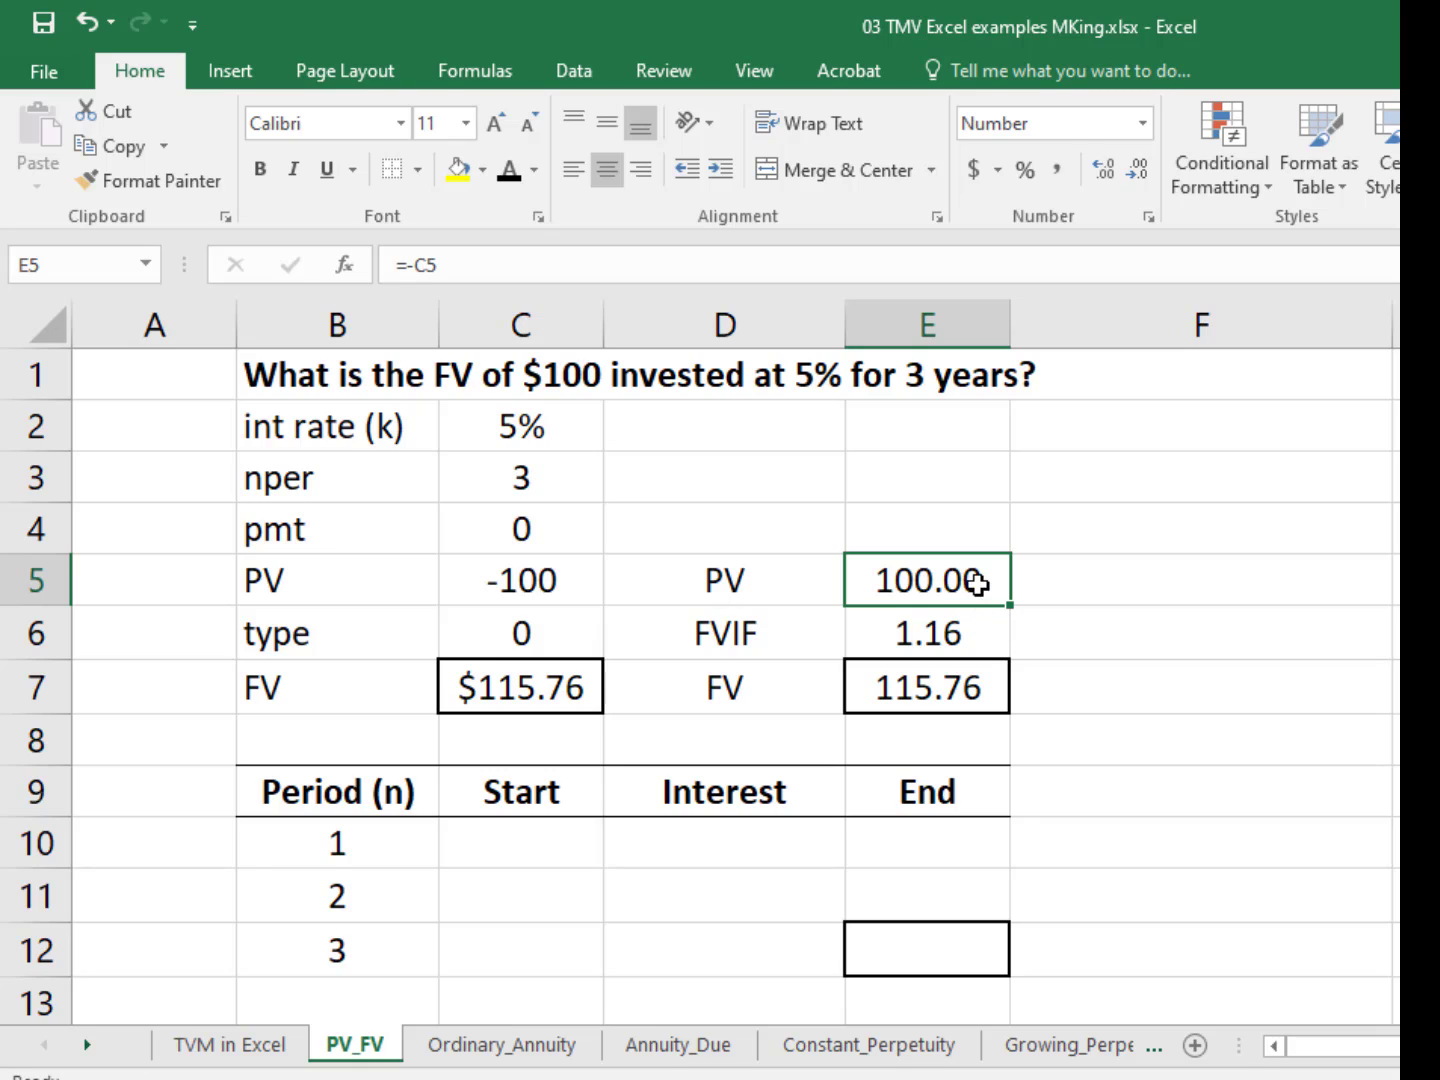
# Step: Show the FVIF value in E6 with four decimal places
pyautogui.click(959, 633)
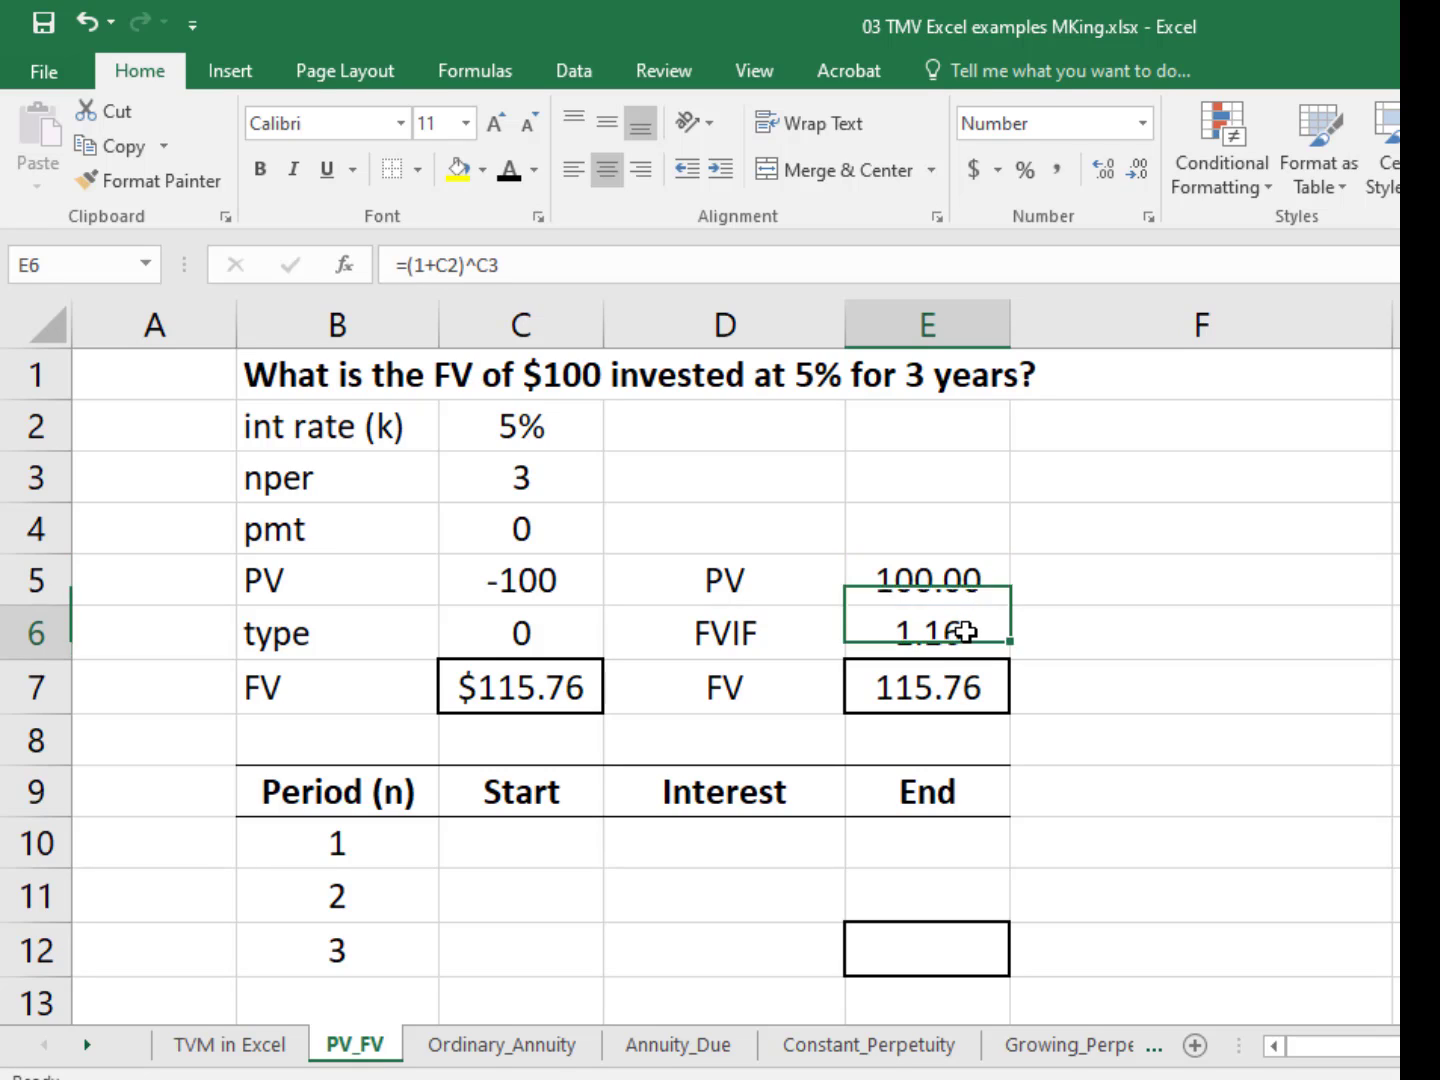
pyautogui.click(1103, 179)
pyautogui.click(1103, 178)
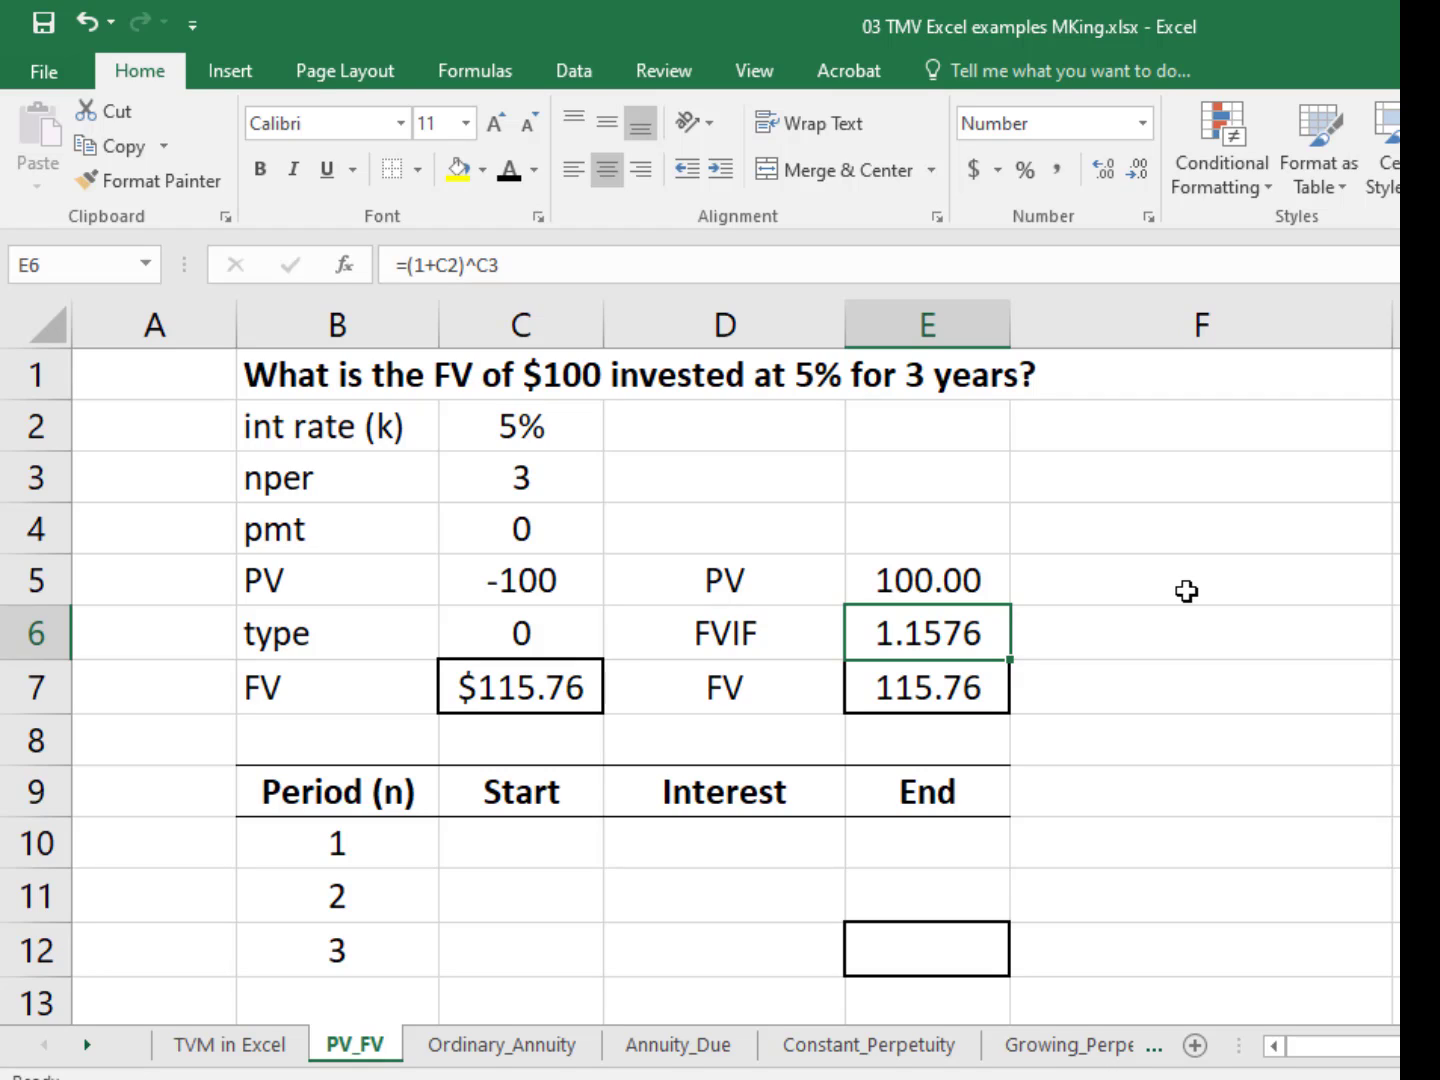
# Step: Enter =-C5 as the Start value for period 1 in C10
pyautogui.click(482, 845)
pyautogui.write('=-')
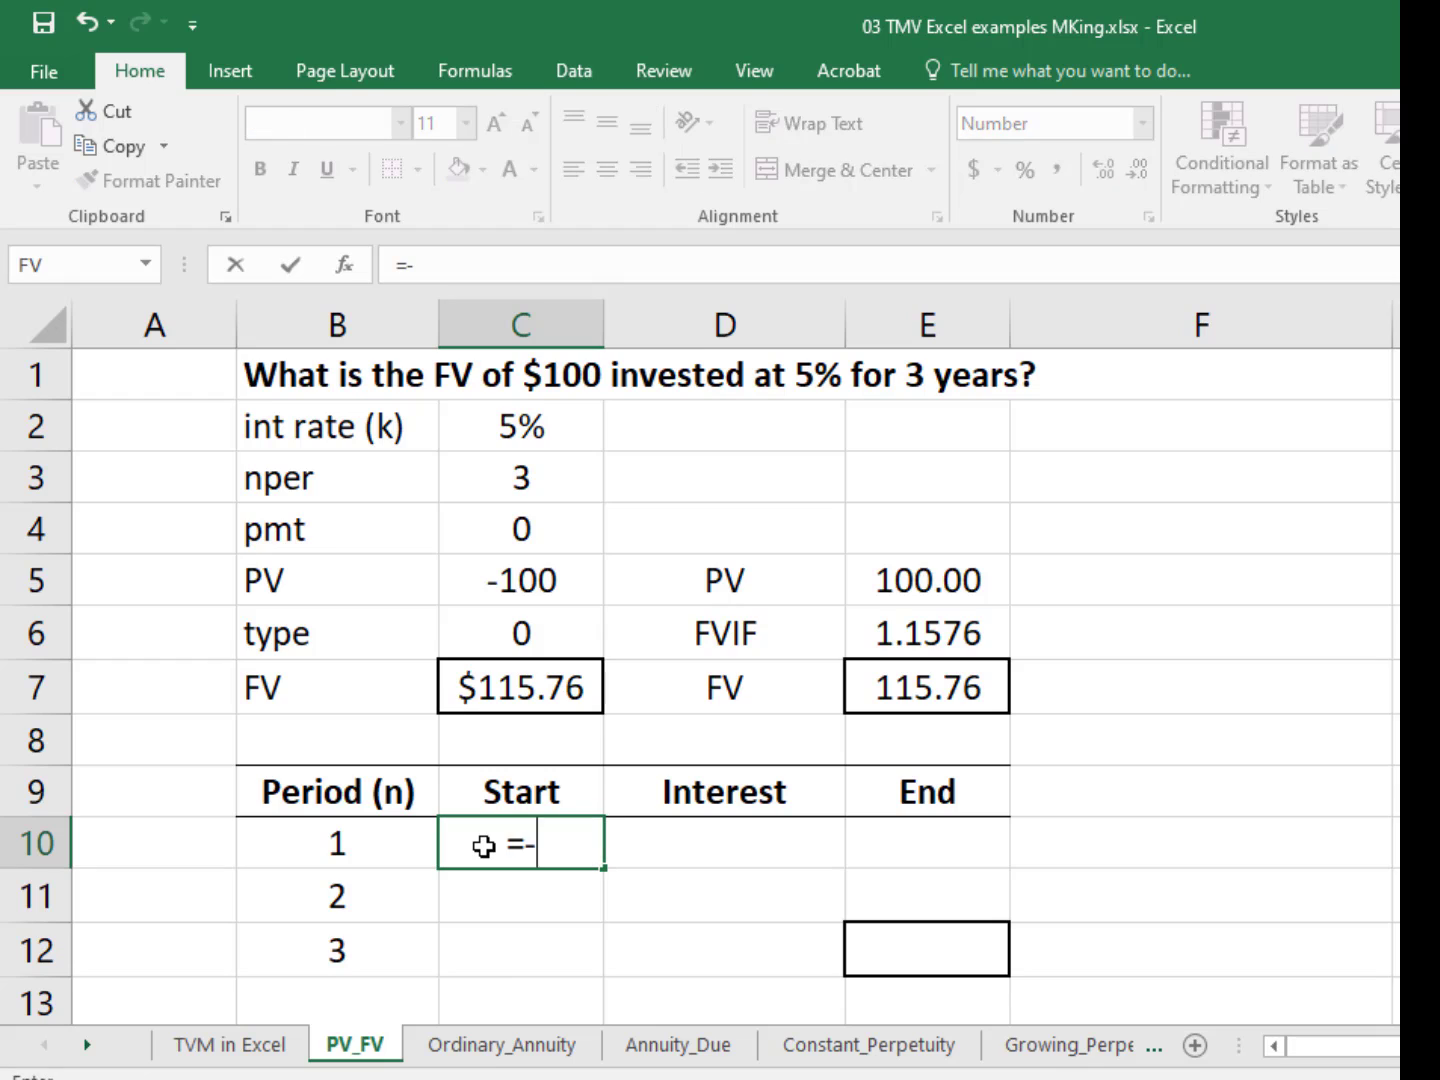
pyautogui.click(518, 573)
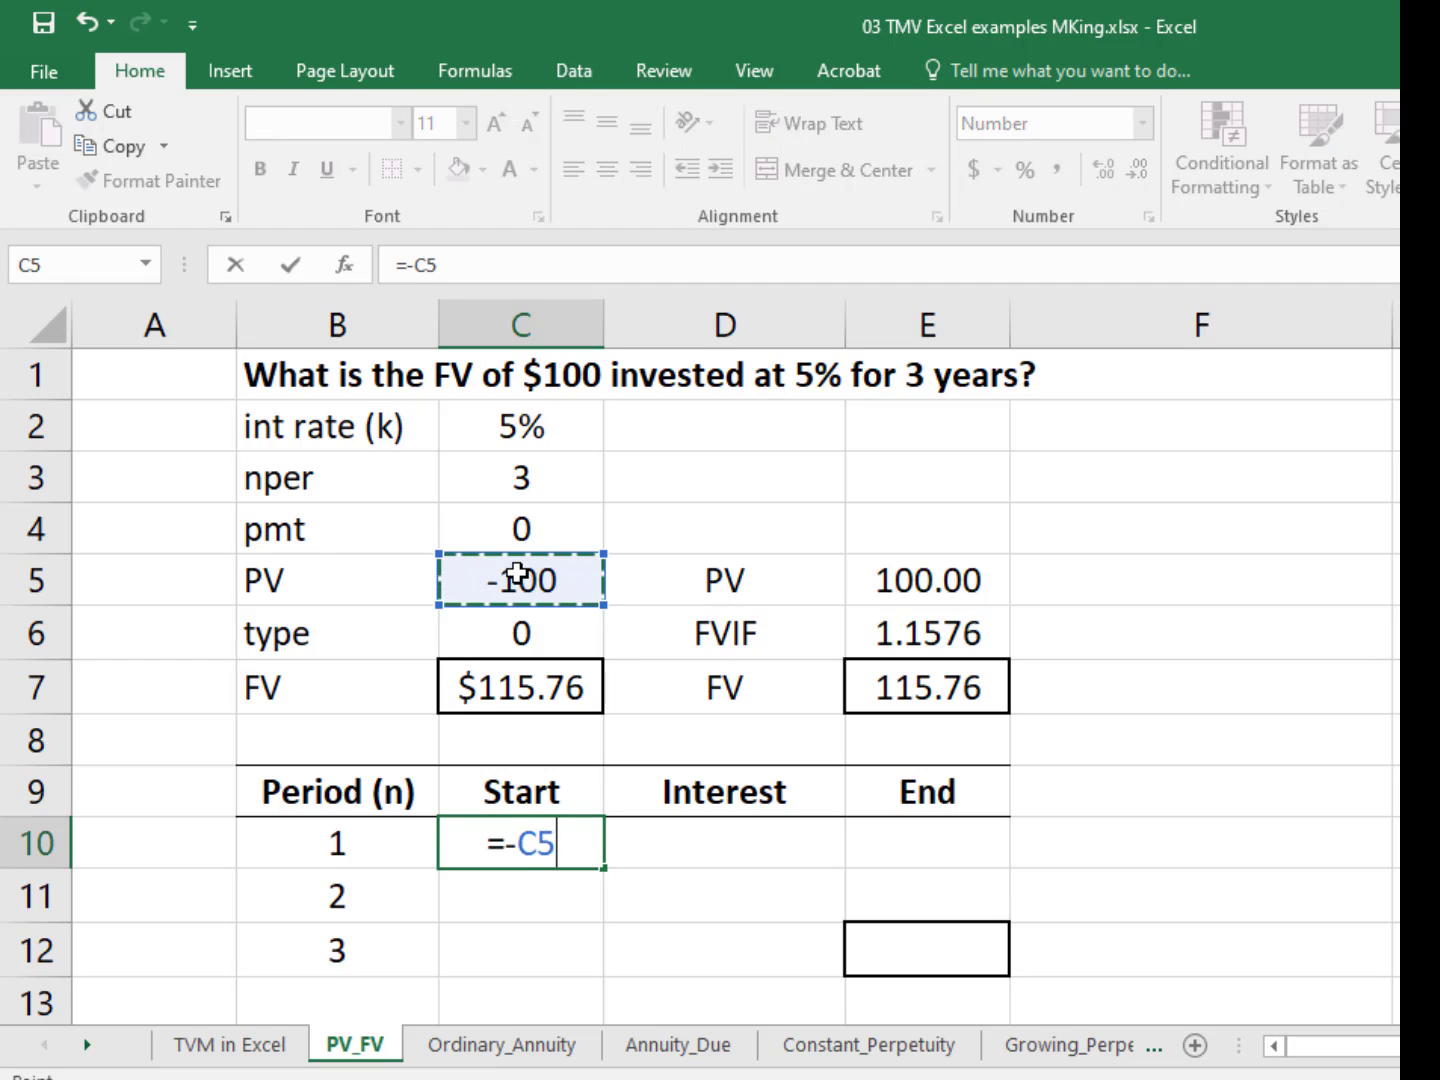
pyautogui.press('Return')
pyautogui.press('Up')
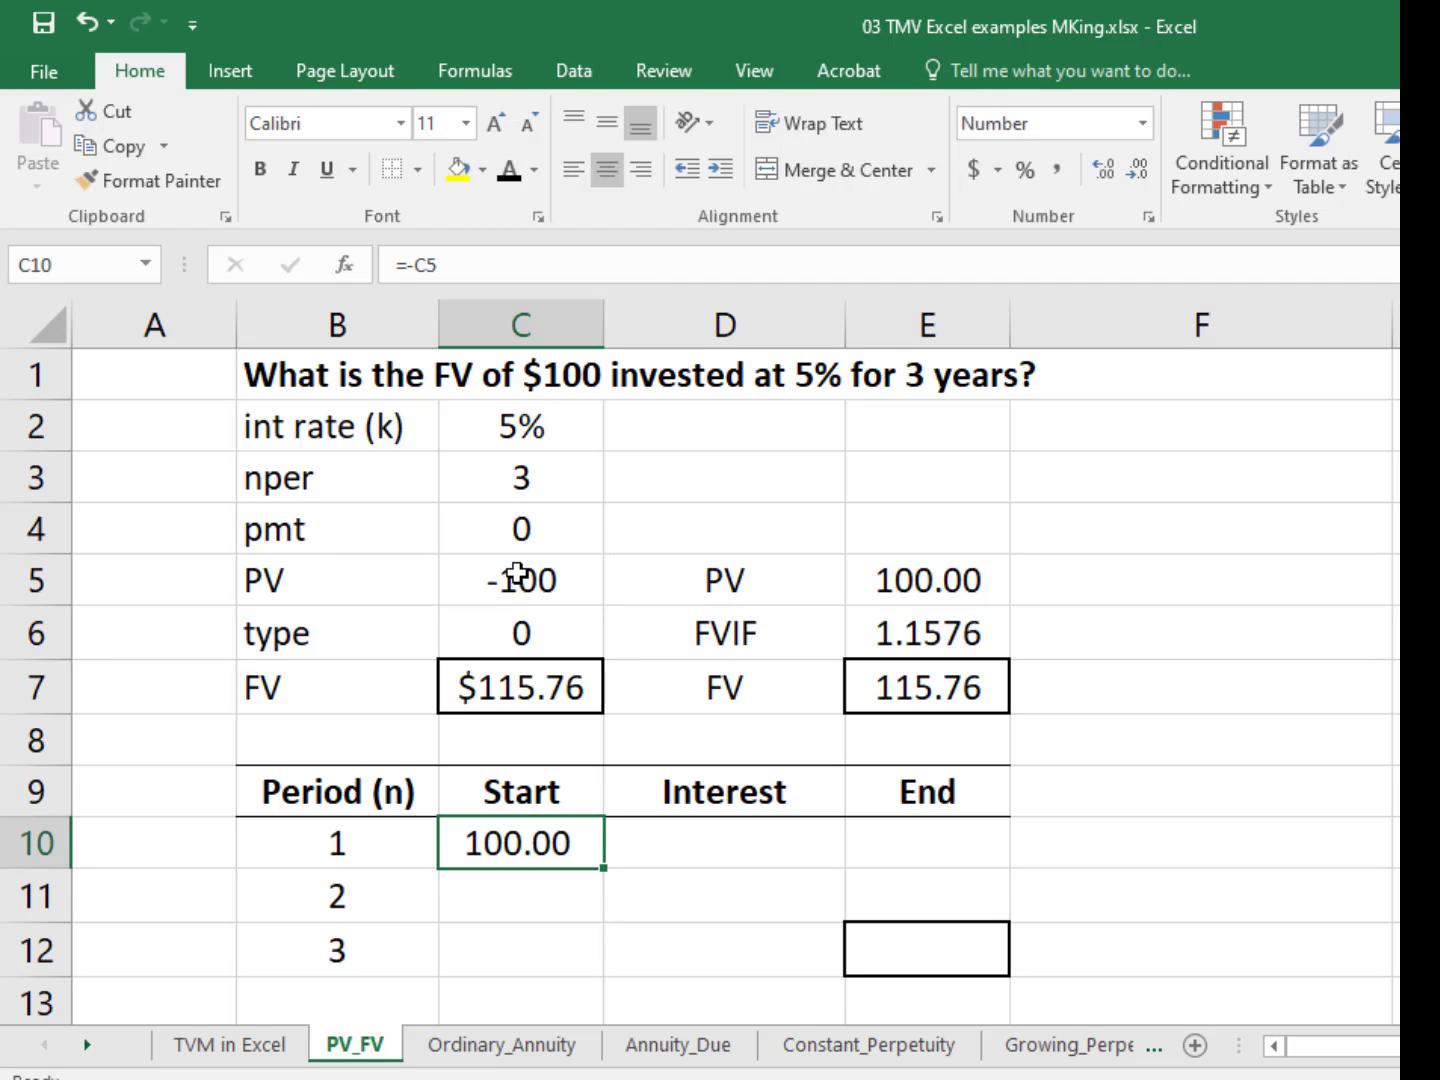
# Step: Replace the period 1 Start formula in C10 with =E5
pyautogui.write('=')
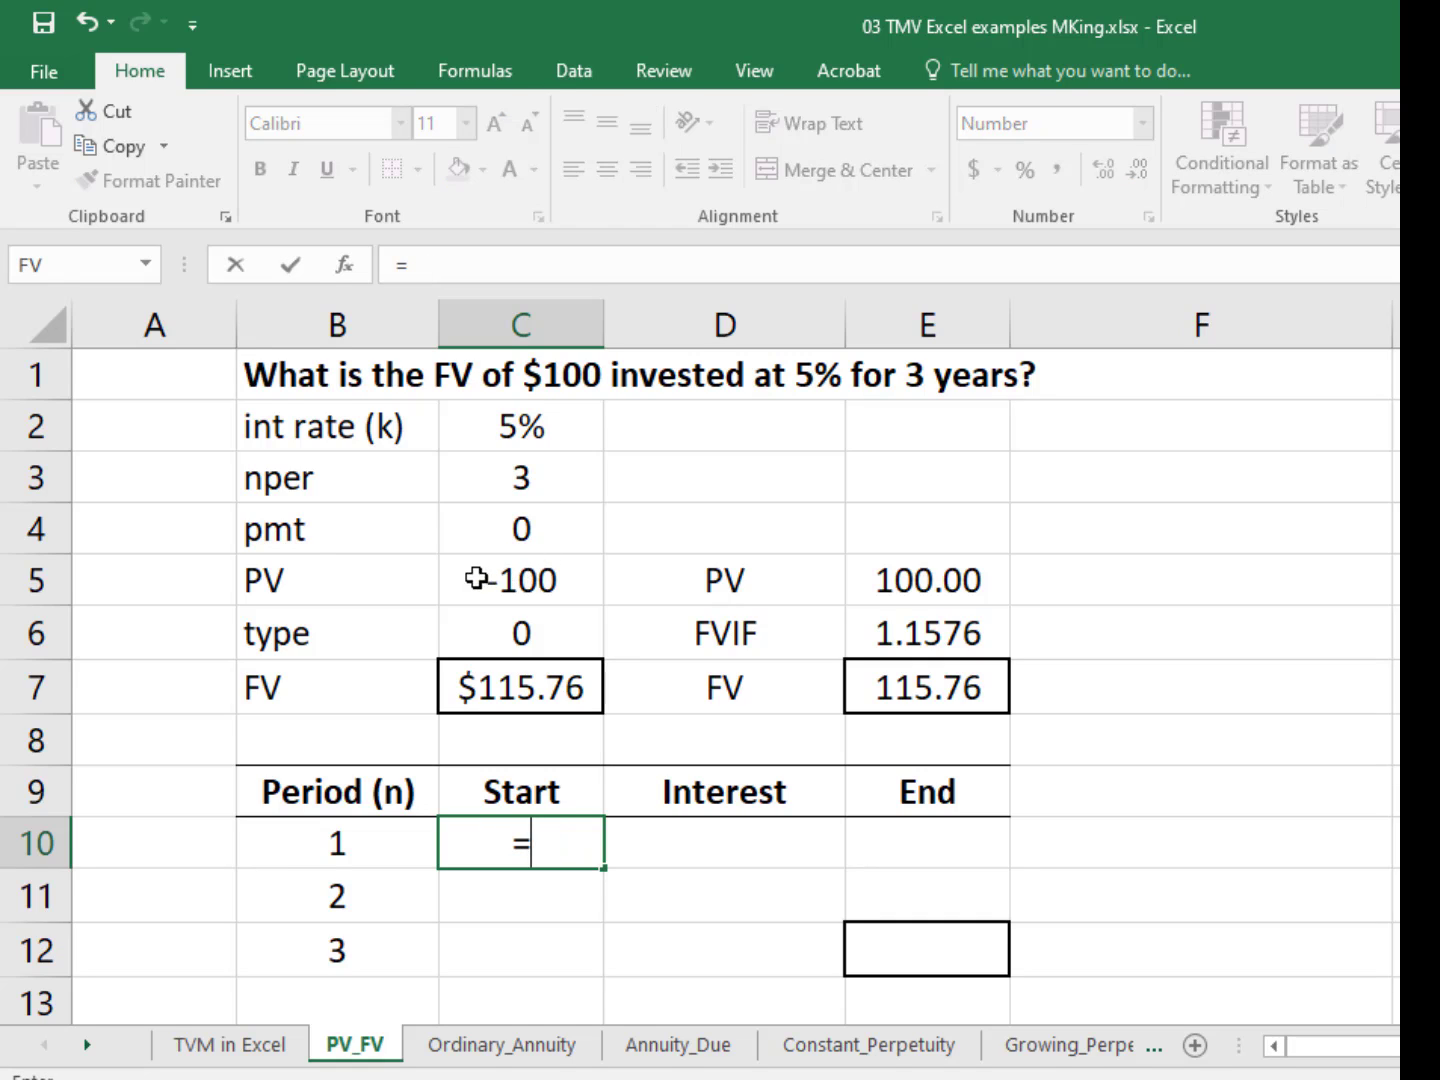
pyautogui.click(945, 580)
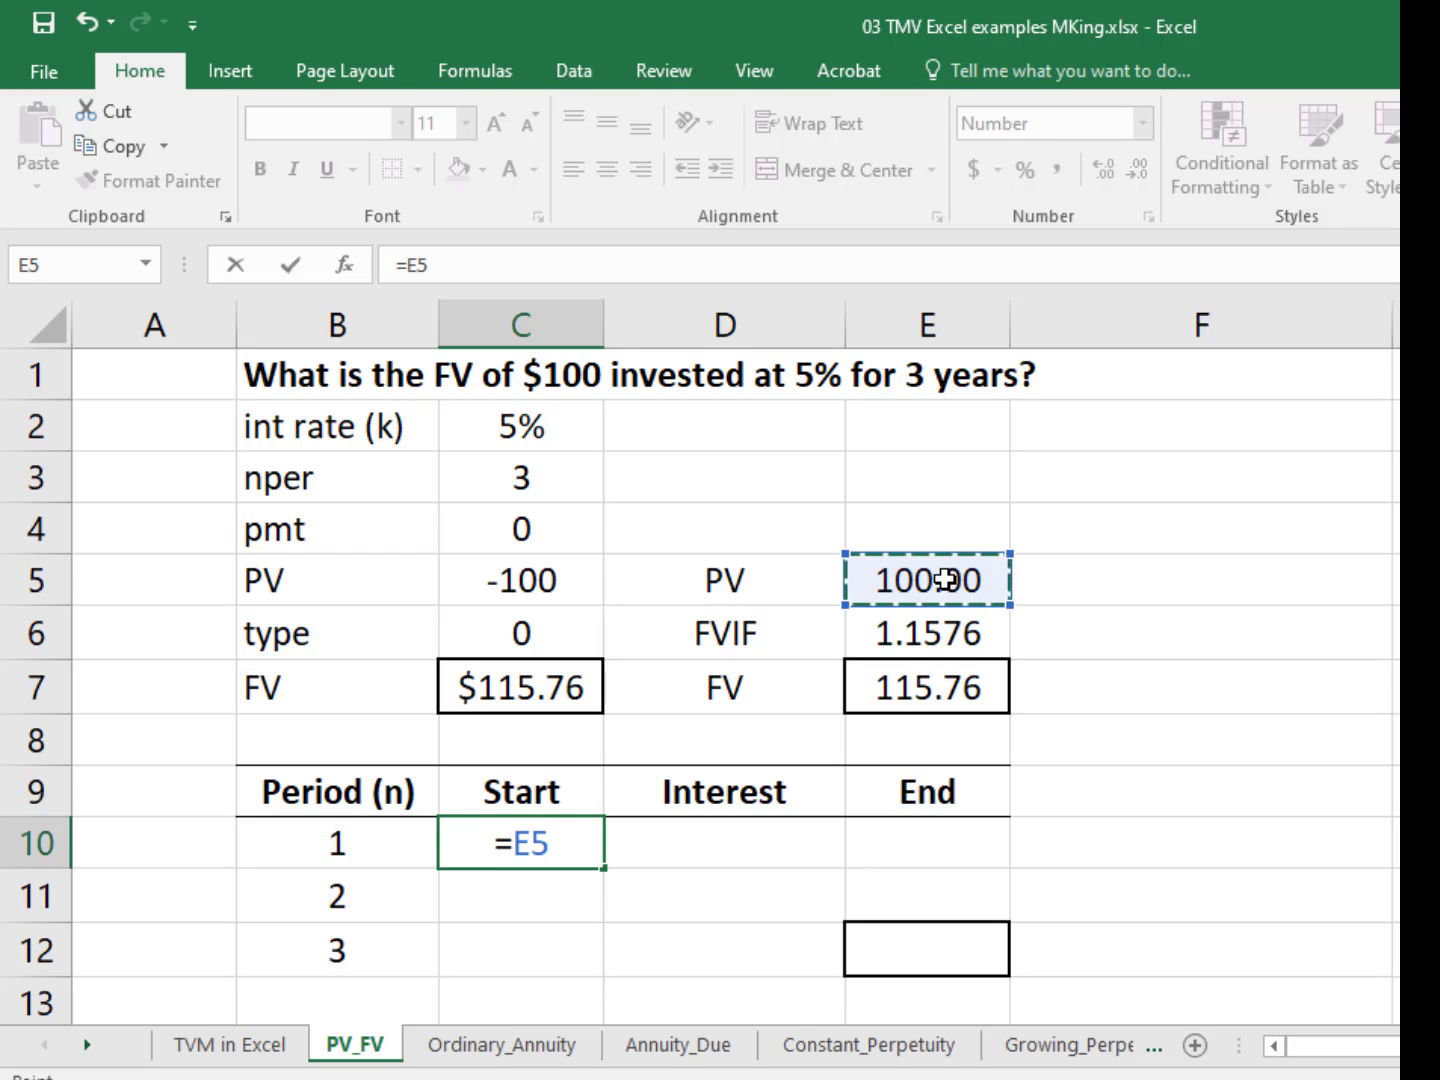
pyautogui.press('Return')
# Step: Calculate the period 1 Interest in D10 with the formula =C2*C10
pyautogui.press('Up')
pyautogui.press('Right')
pyautogui.write('=(1+')
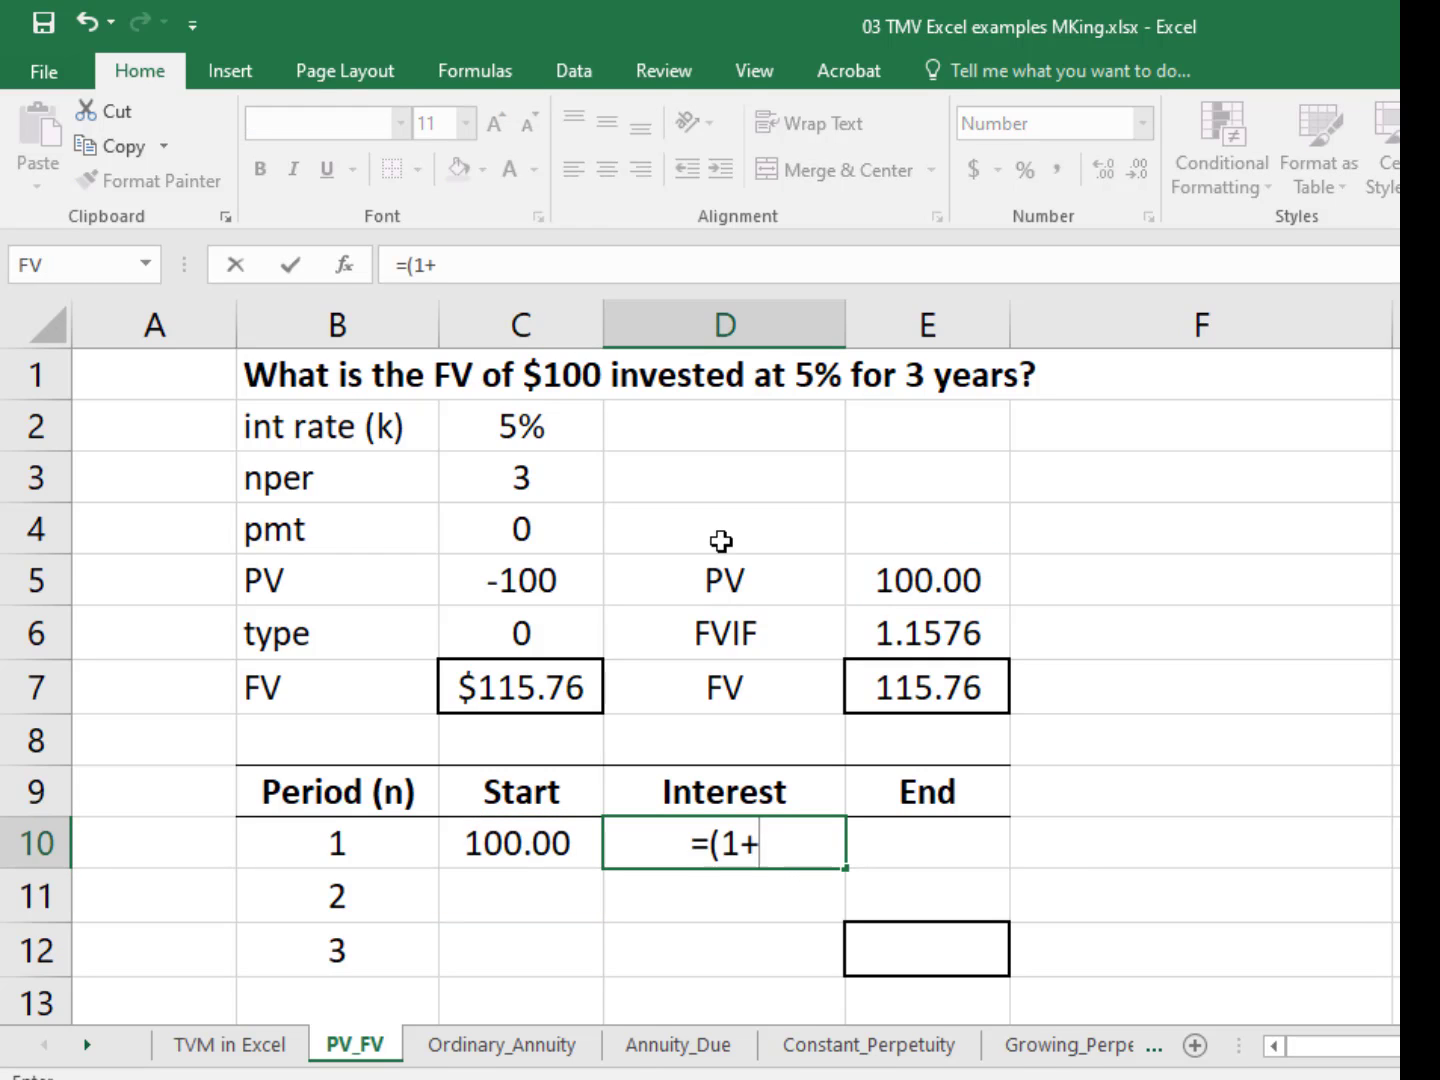
pyautogui.press('BackSpace')
pyautogui.press('BackSpace')
pyautogui.press('BackSpace')
pyautogui.click(540, 428)
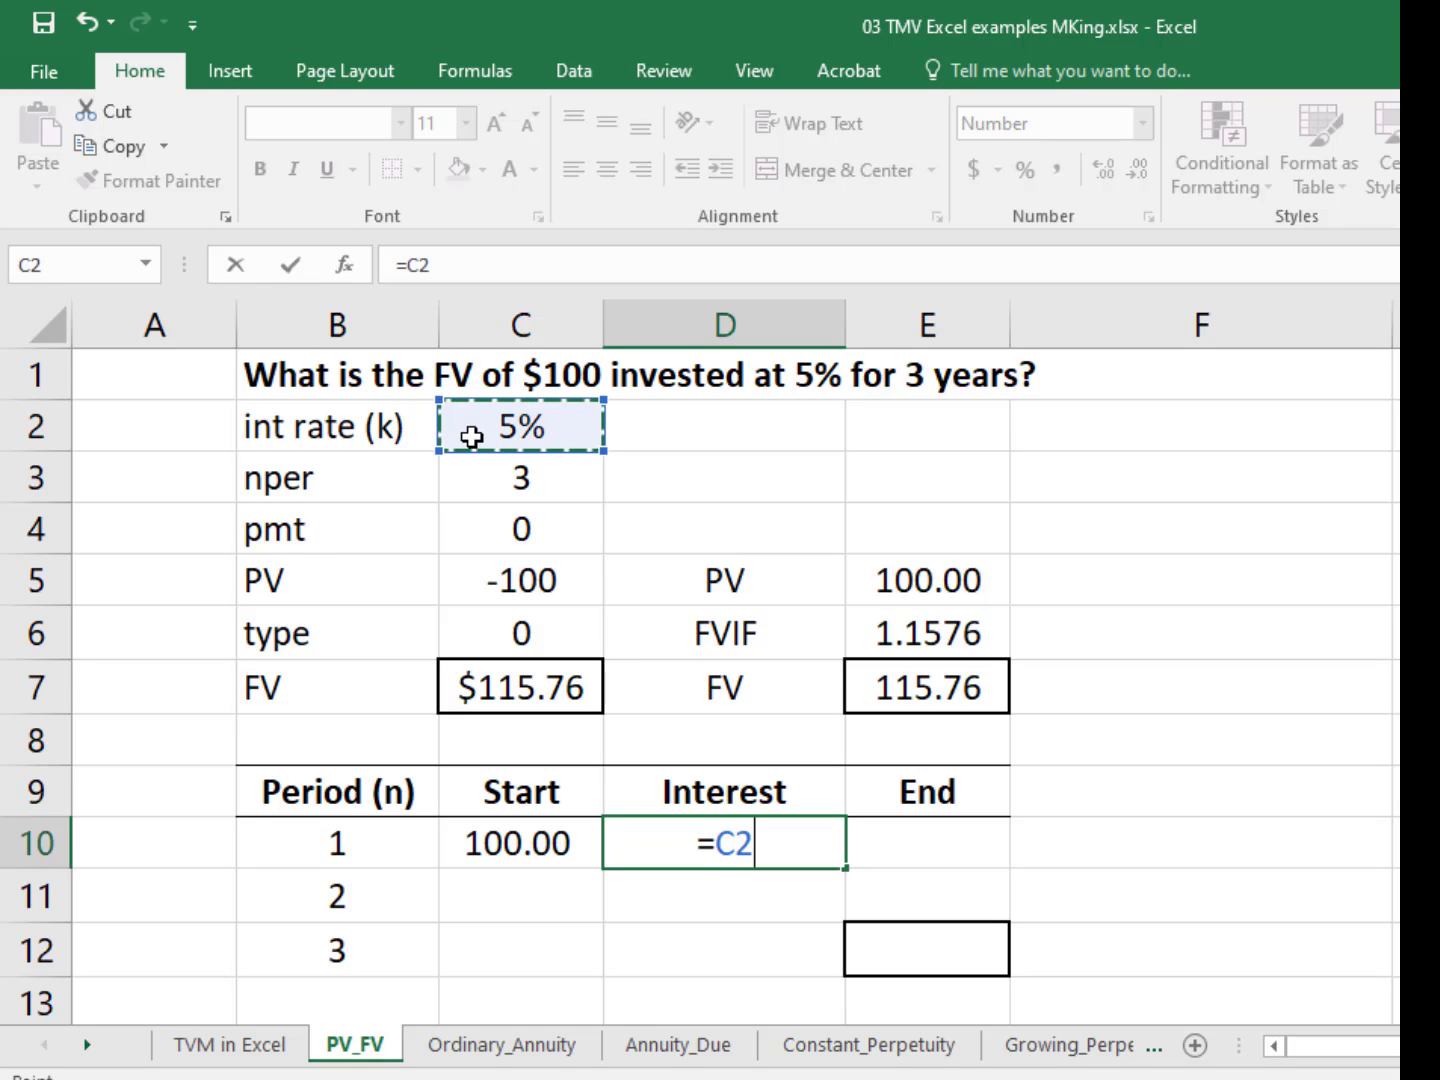
pyautogui.write('*')
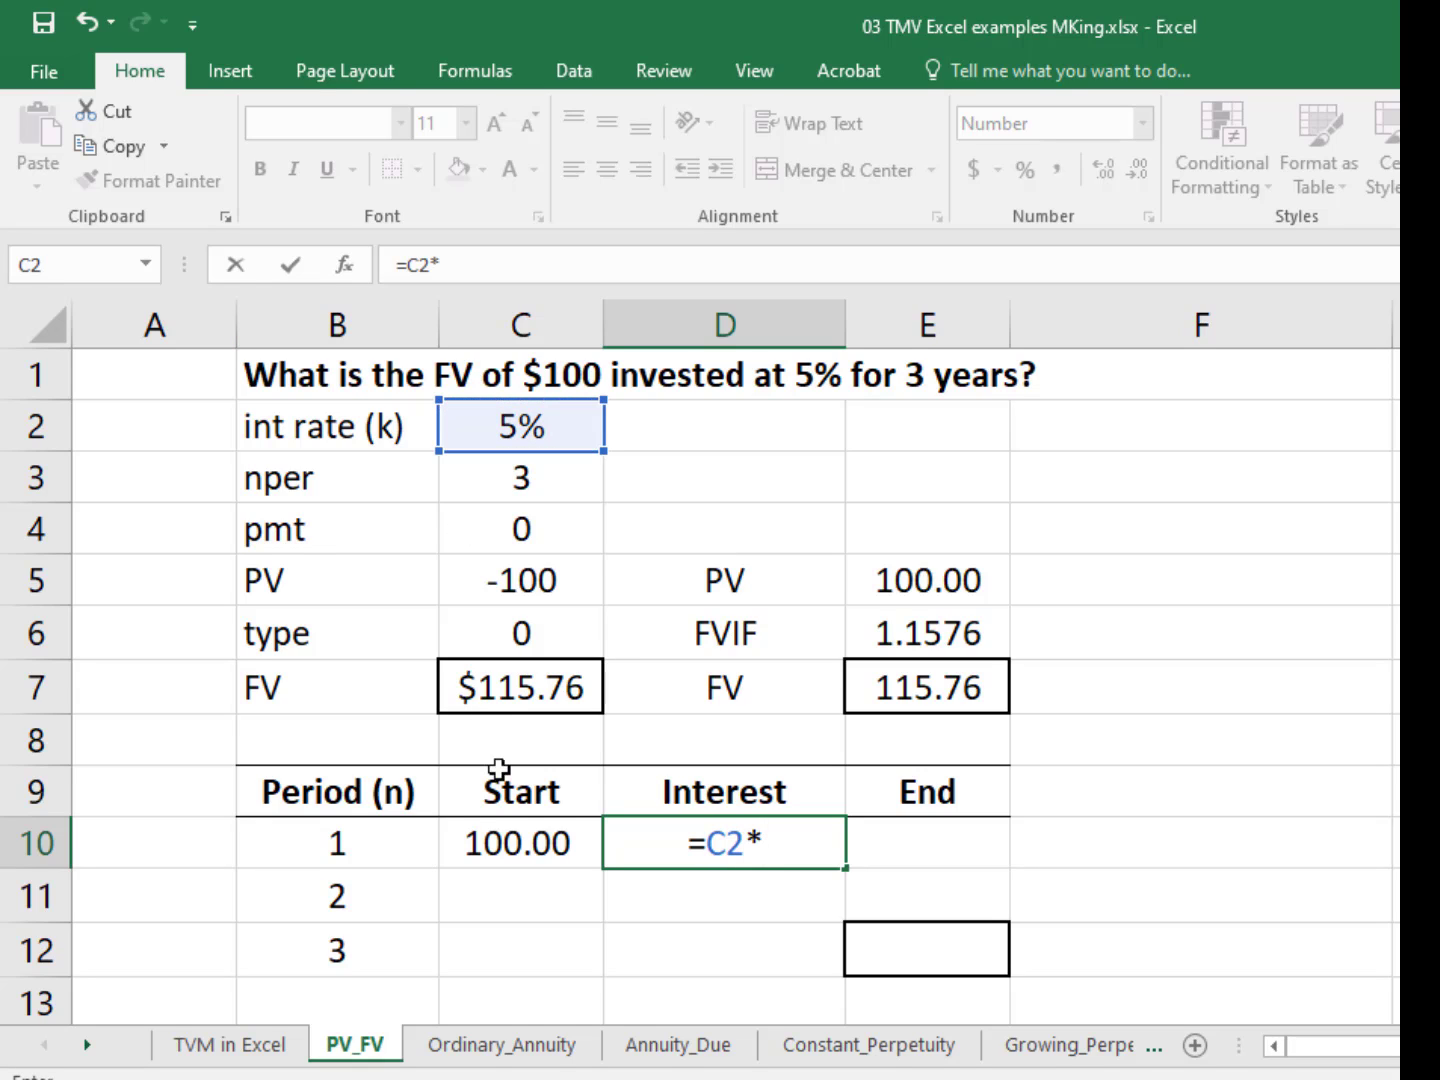
pyautogui.click(510, 848)
pyautogui.press('Return')
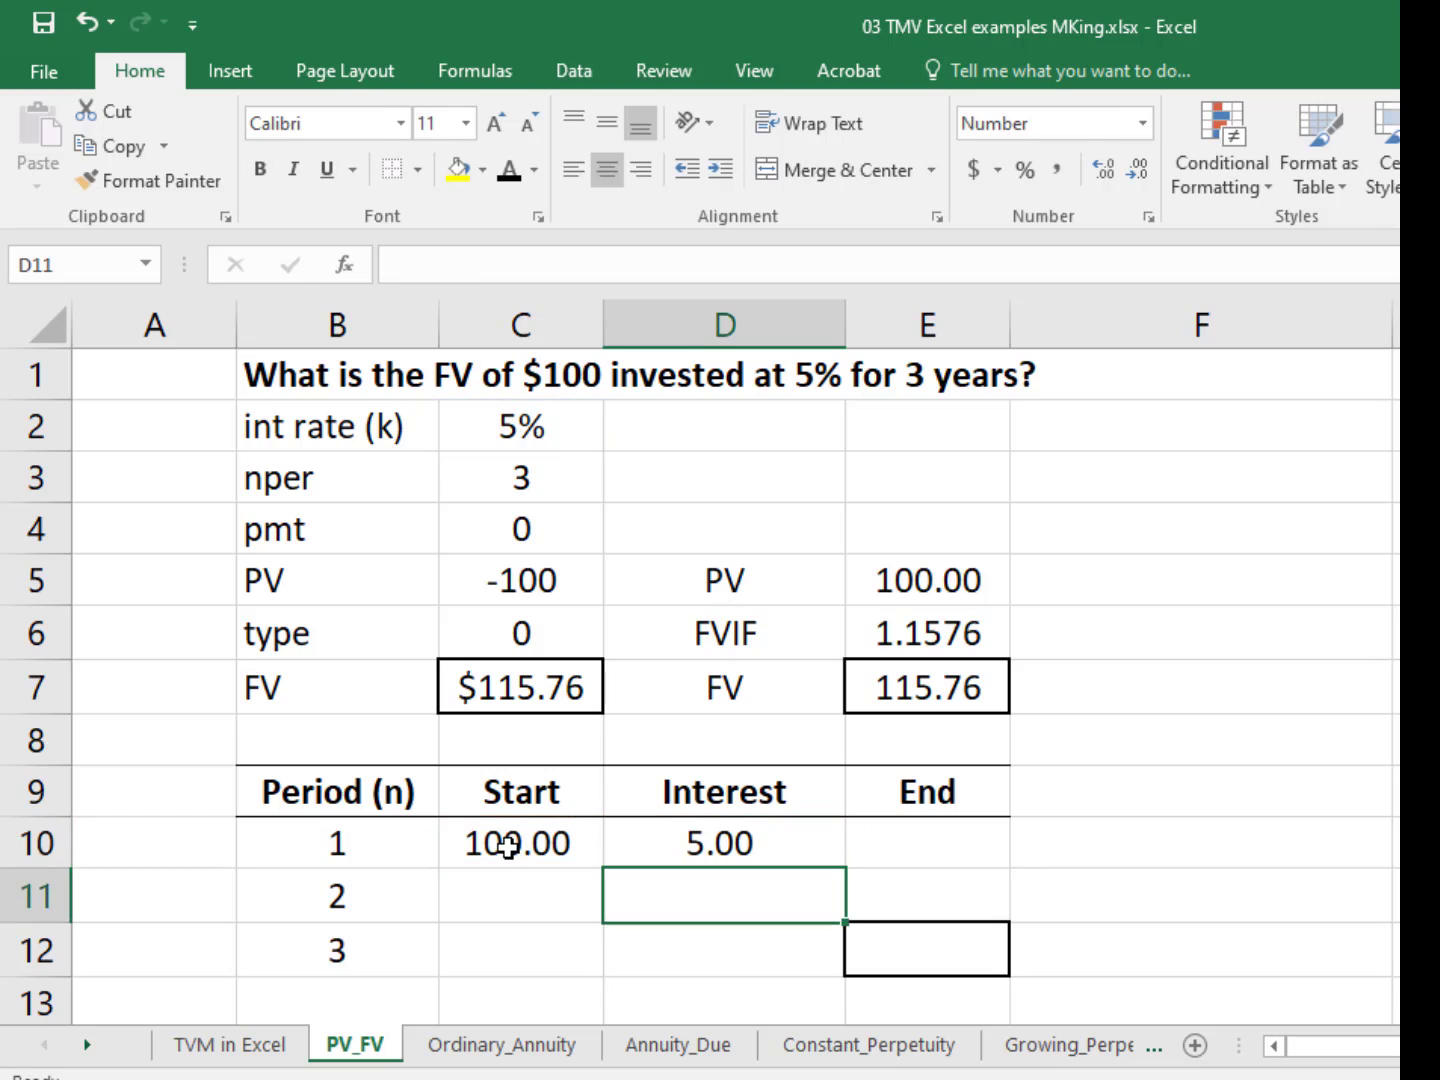
# Step: Calculate the period 1 End balance in E10 with the formula =C10+D10
pyautogui.press('Up')
pyautogui.press('Right')
pyautogui.write('=')
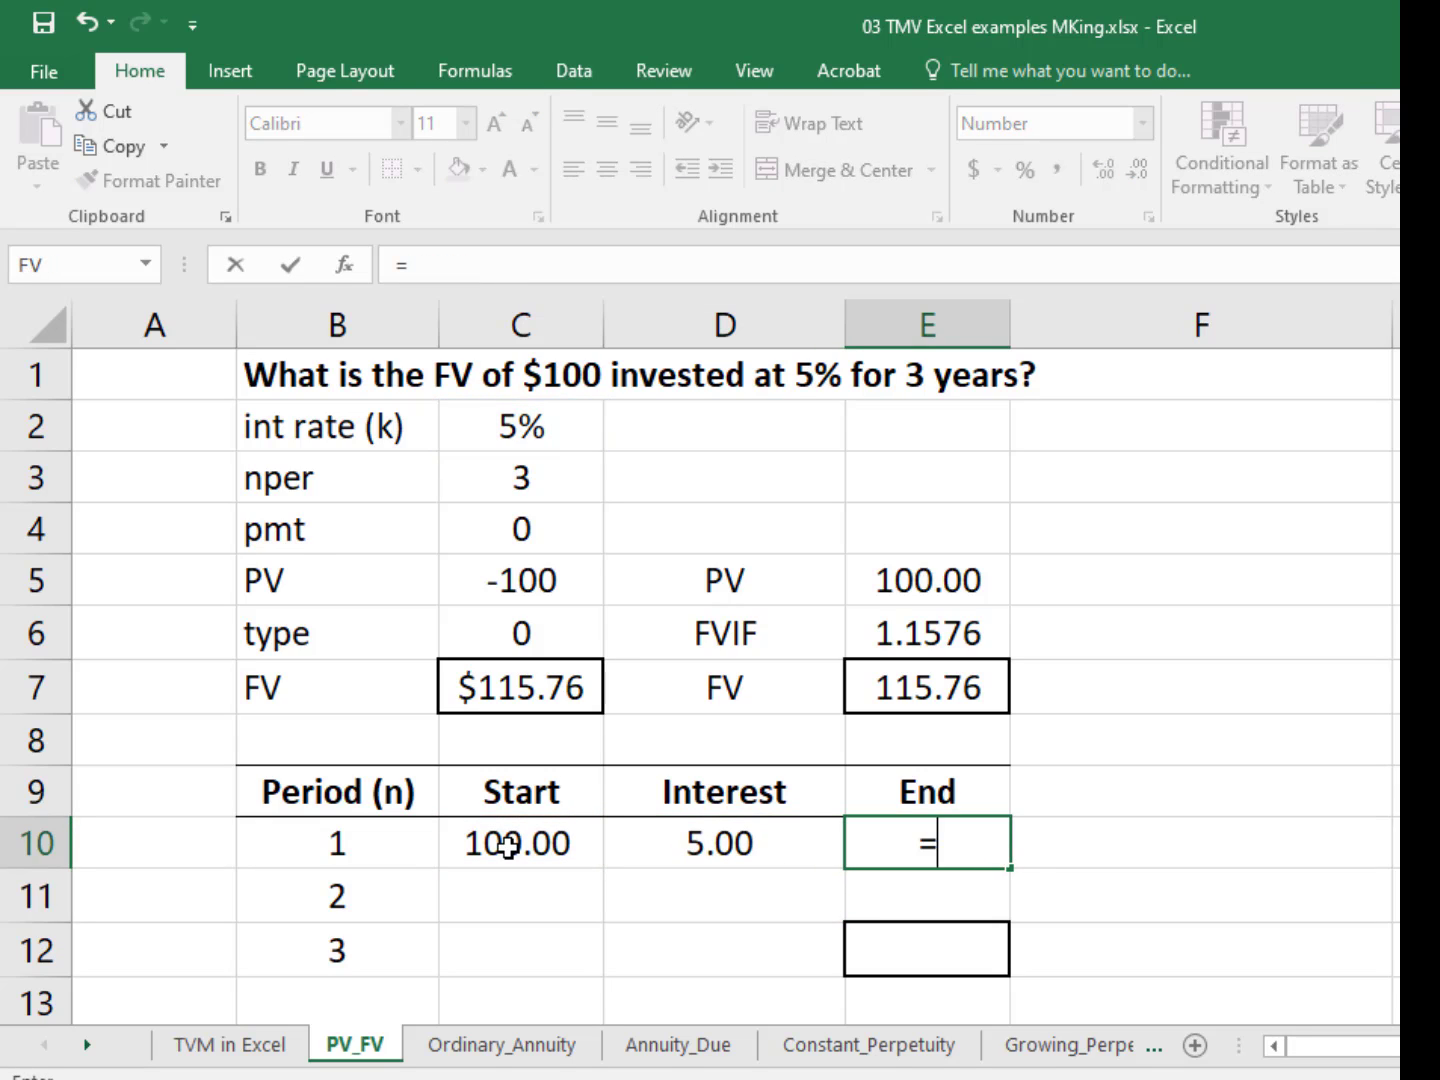
pyautogui.press('Left')
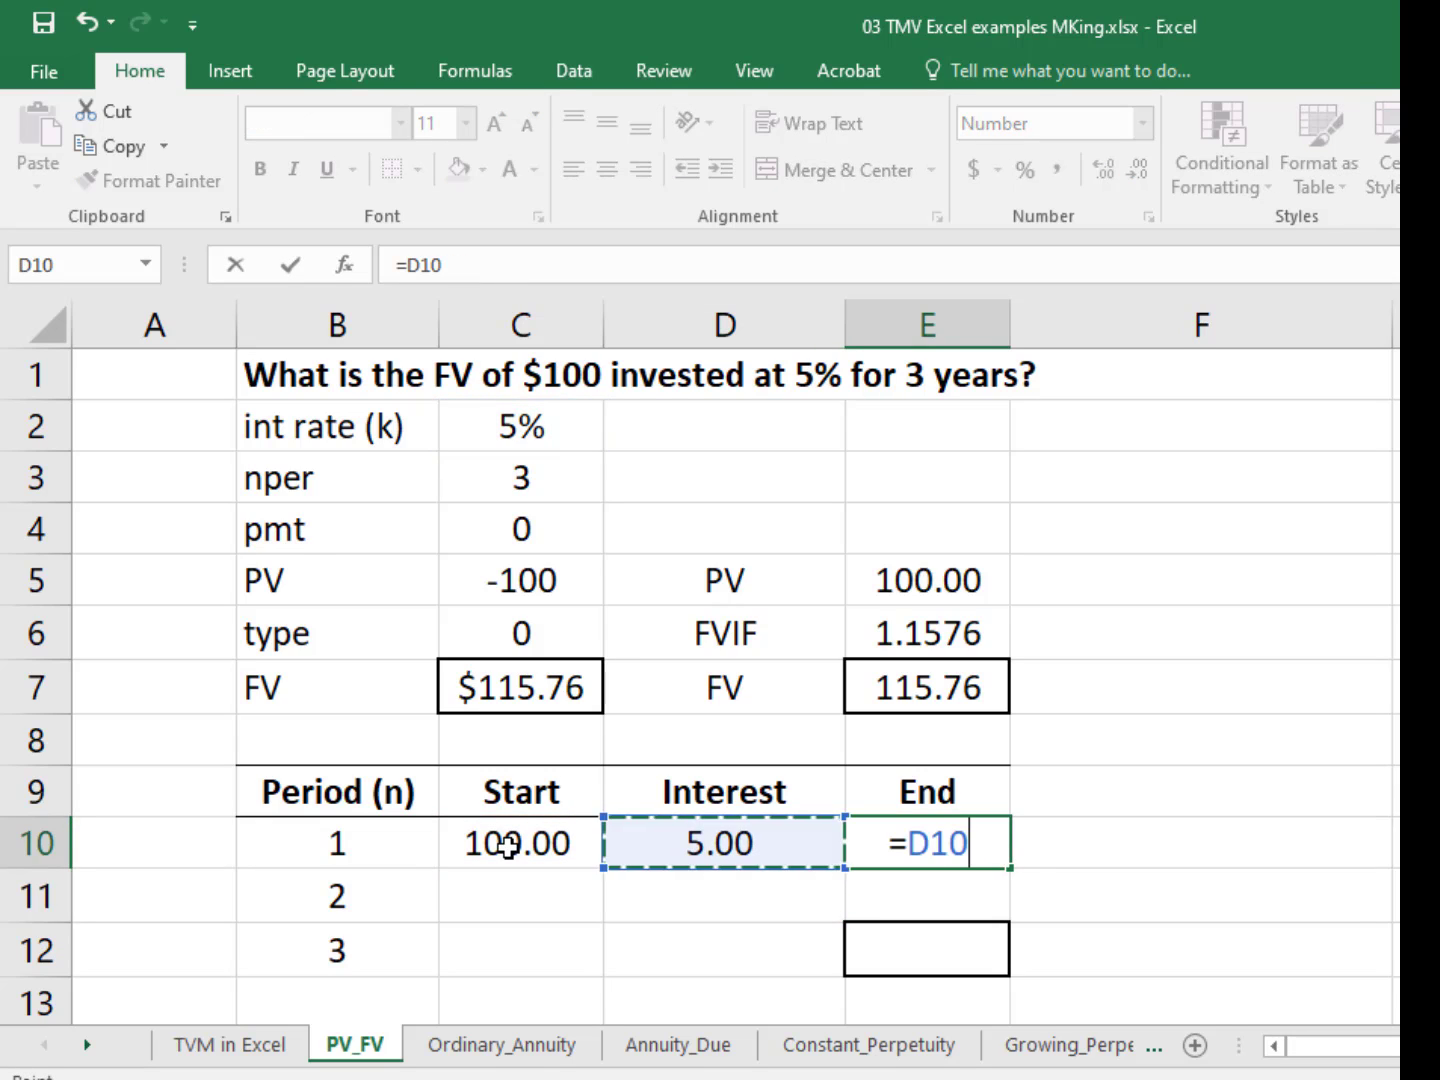
pyautogui.press('Left')
pyautogui.write('+')
pyautogui.press('Left')
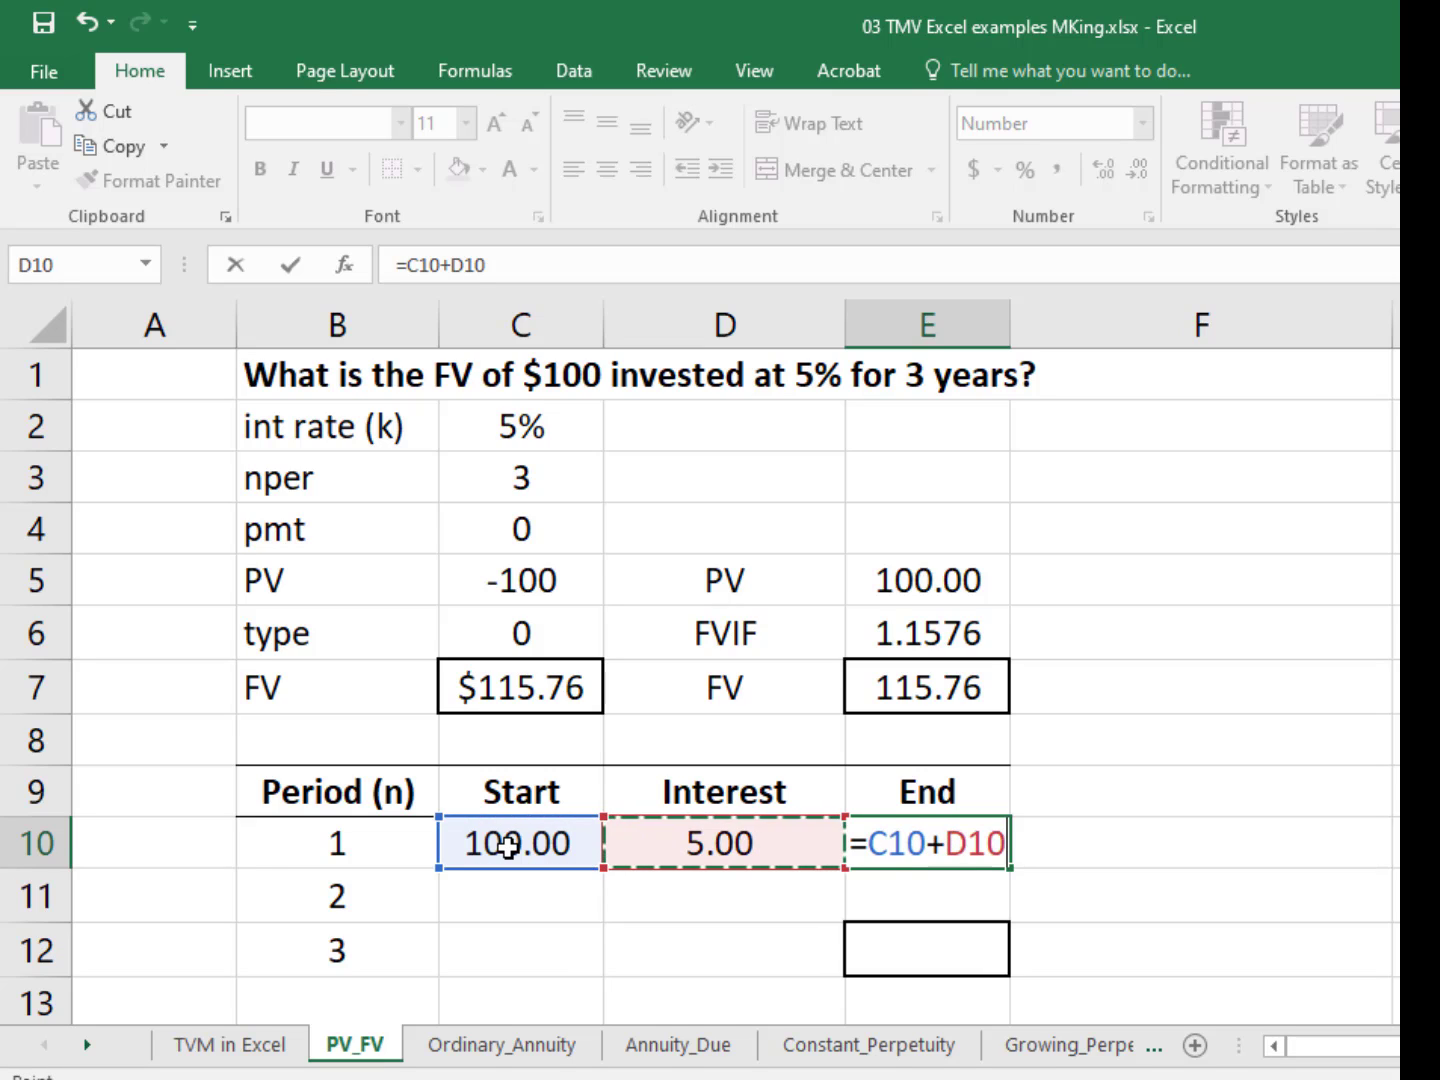
pyautogui.press('Return')
pyautogui.press('Up')
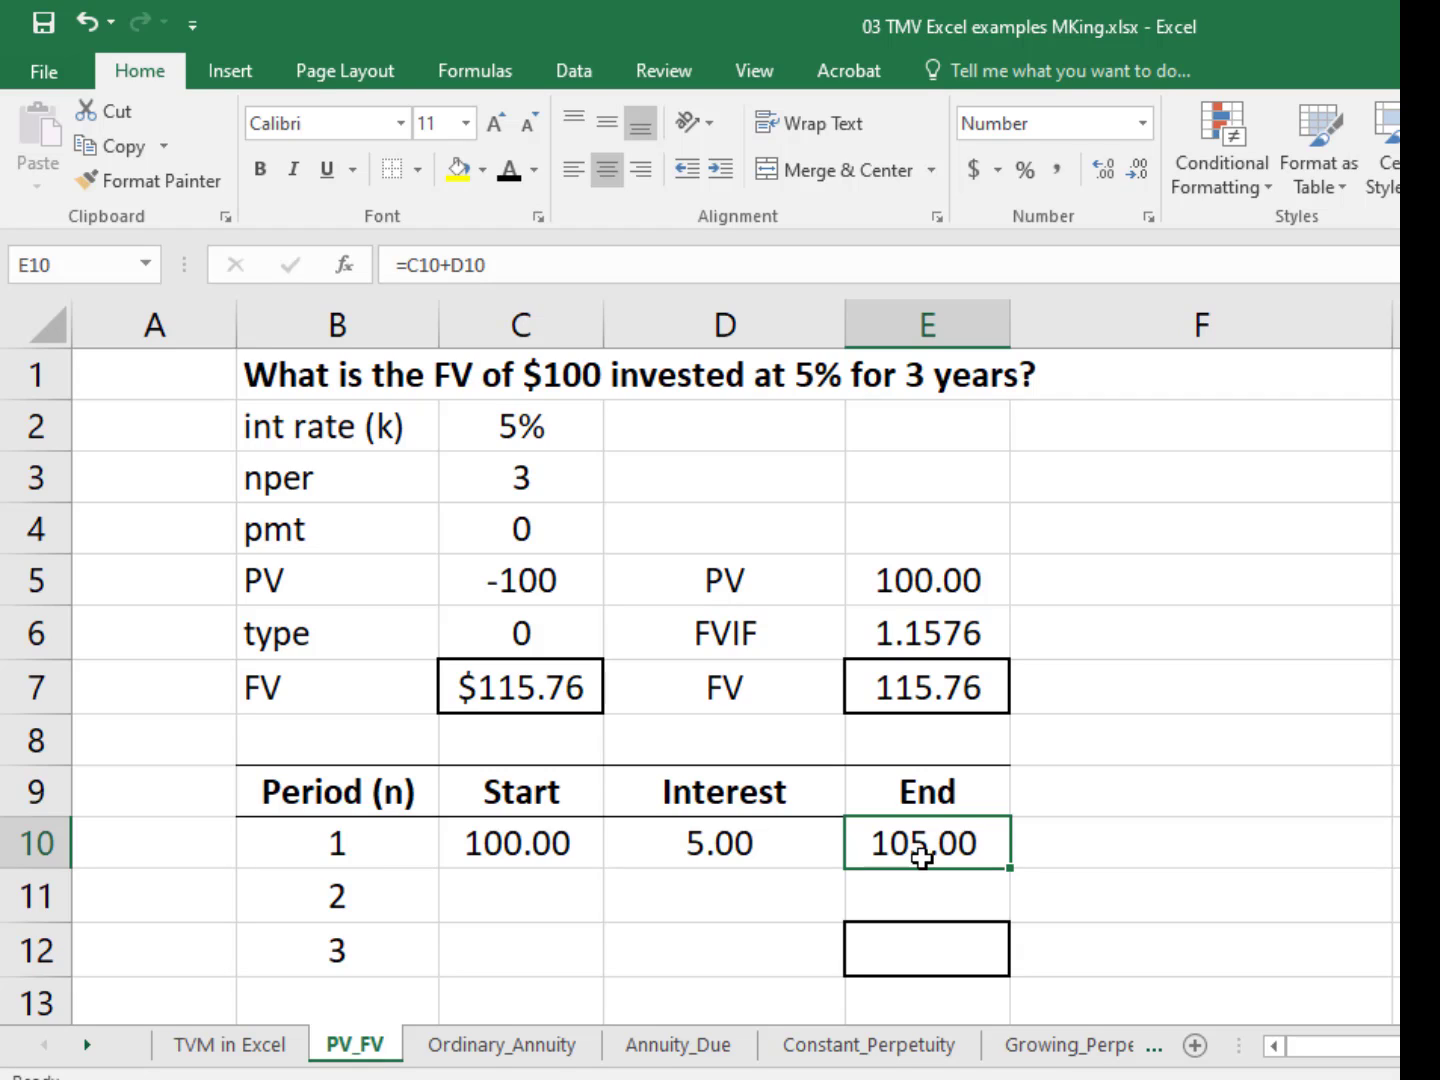
# Step: Link the period 2 Start value in C11 to the period 1 End balance with =E10
pyautogui.click(507, 889)
pyautogui.write('=')
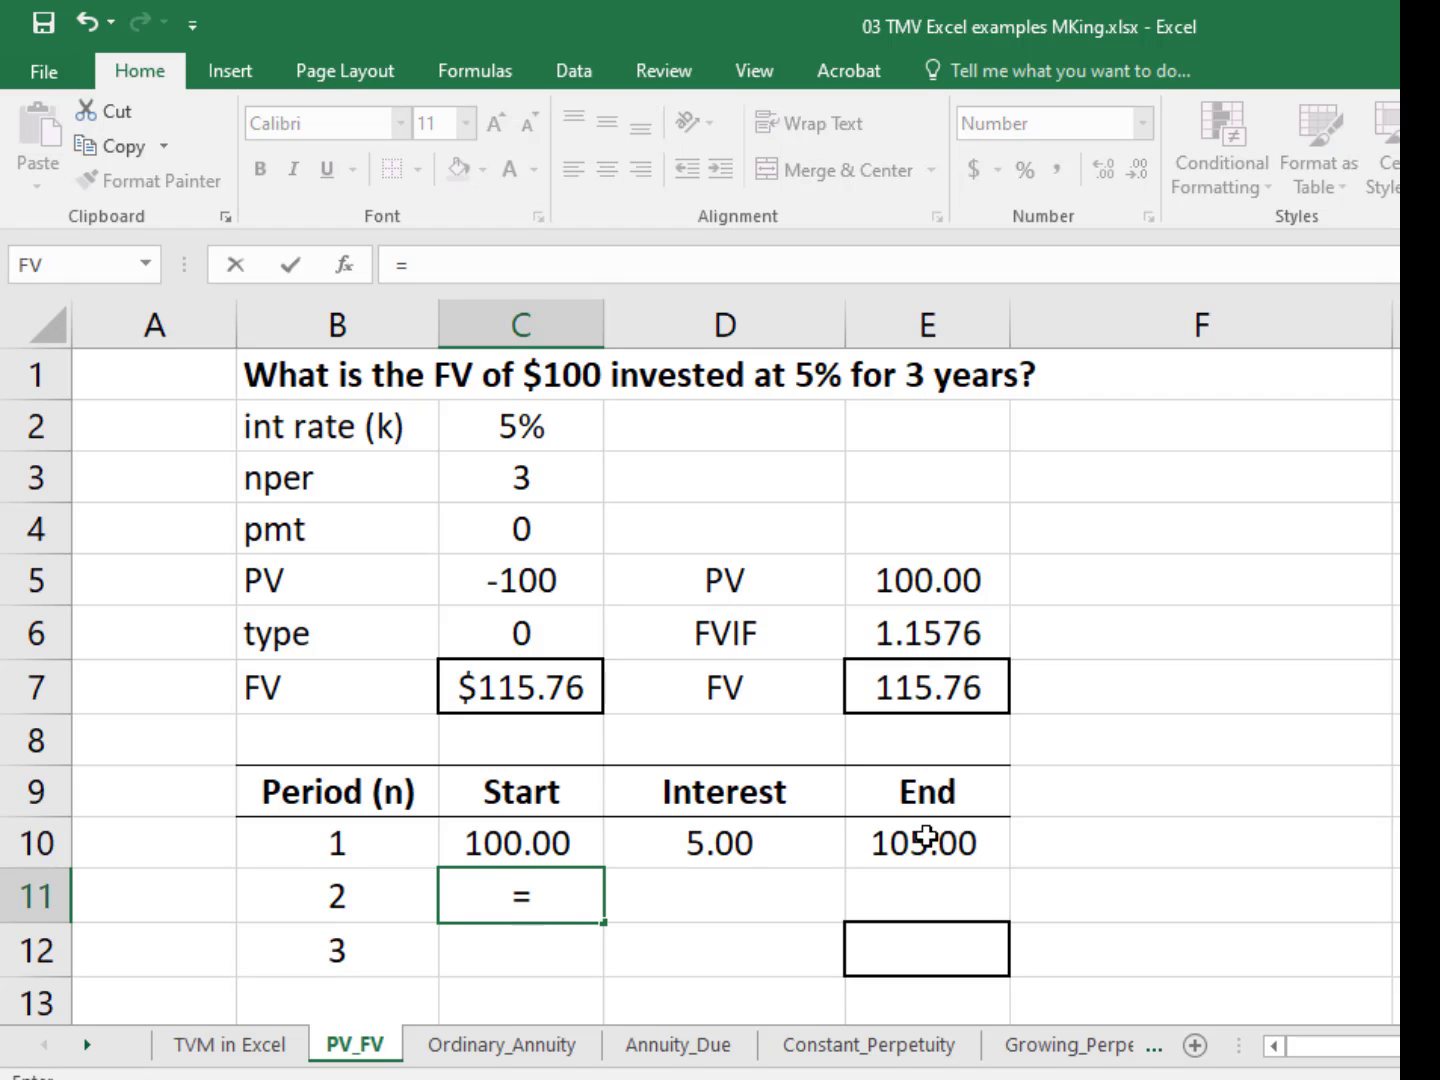
pyautogui.click(962, 833)
pyautogui.press('Return')
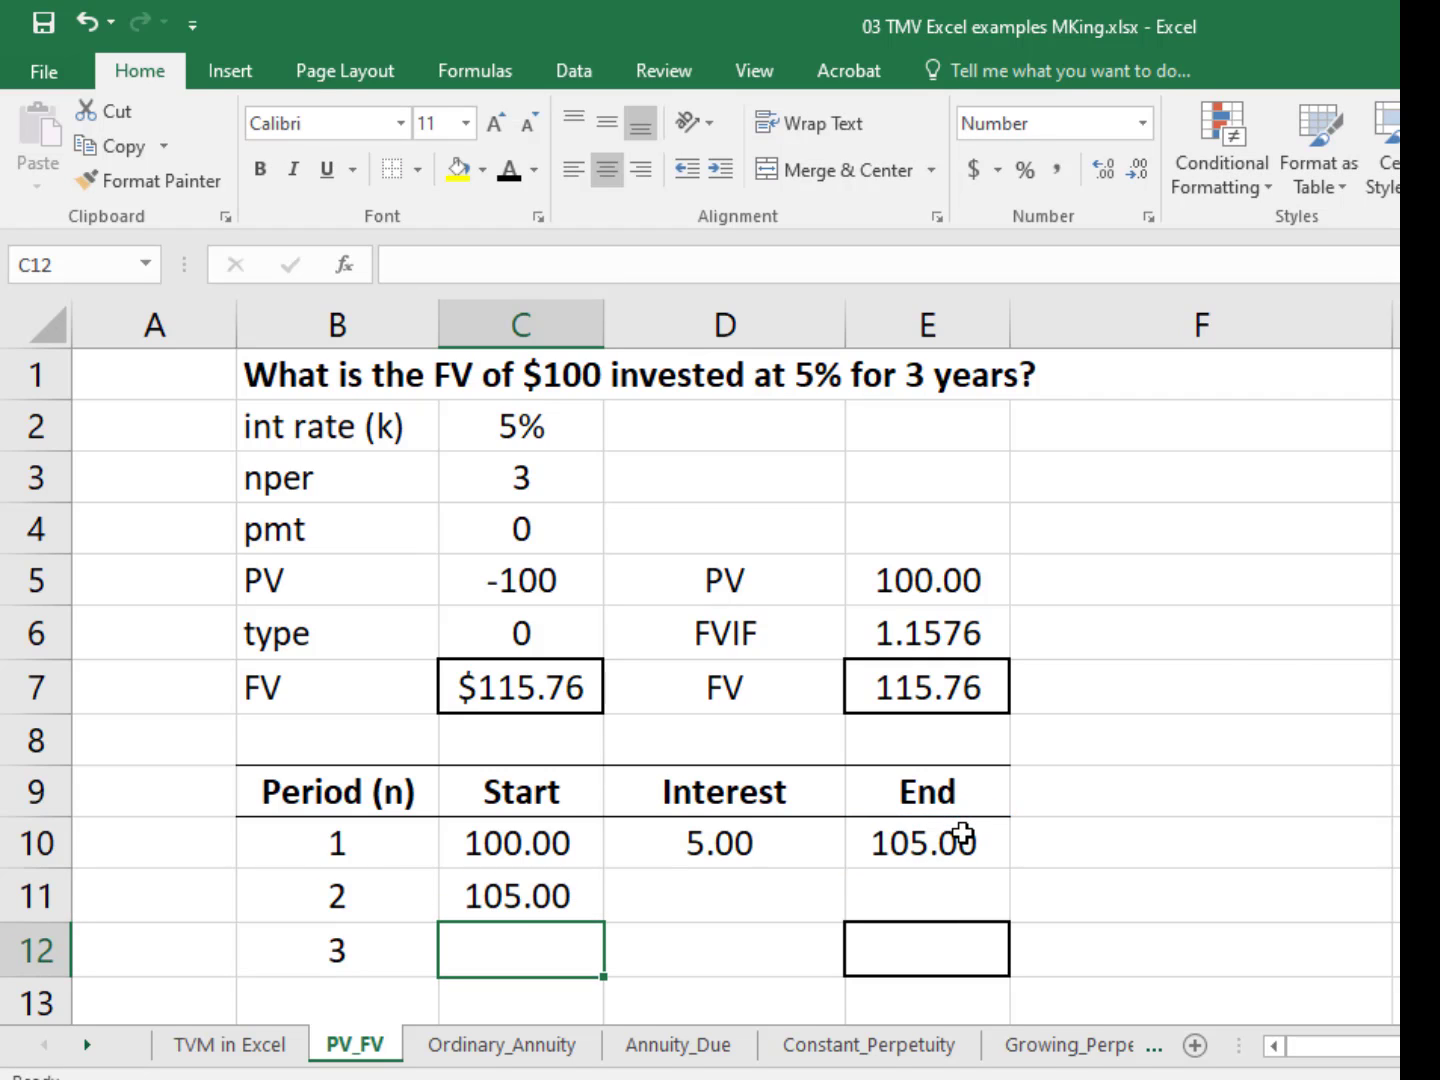
# Step: Calculate the period 2 Interest in D11 as =$C$2*C11, with an absolute reference to the interest rate
pyautogui.press('Up')
pyautogui.press('Right')
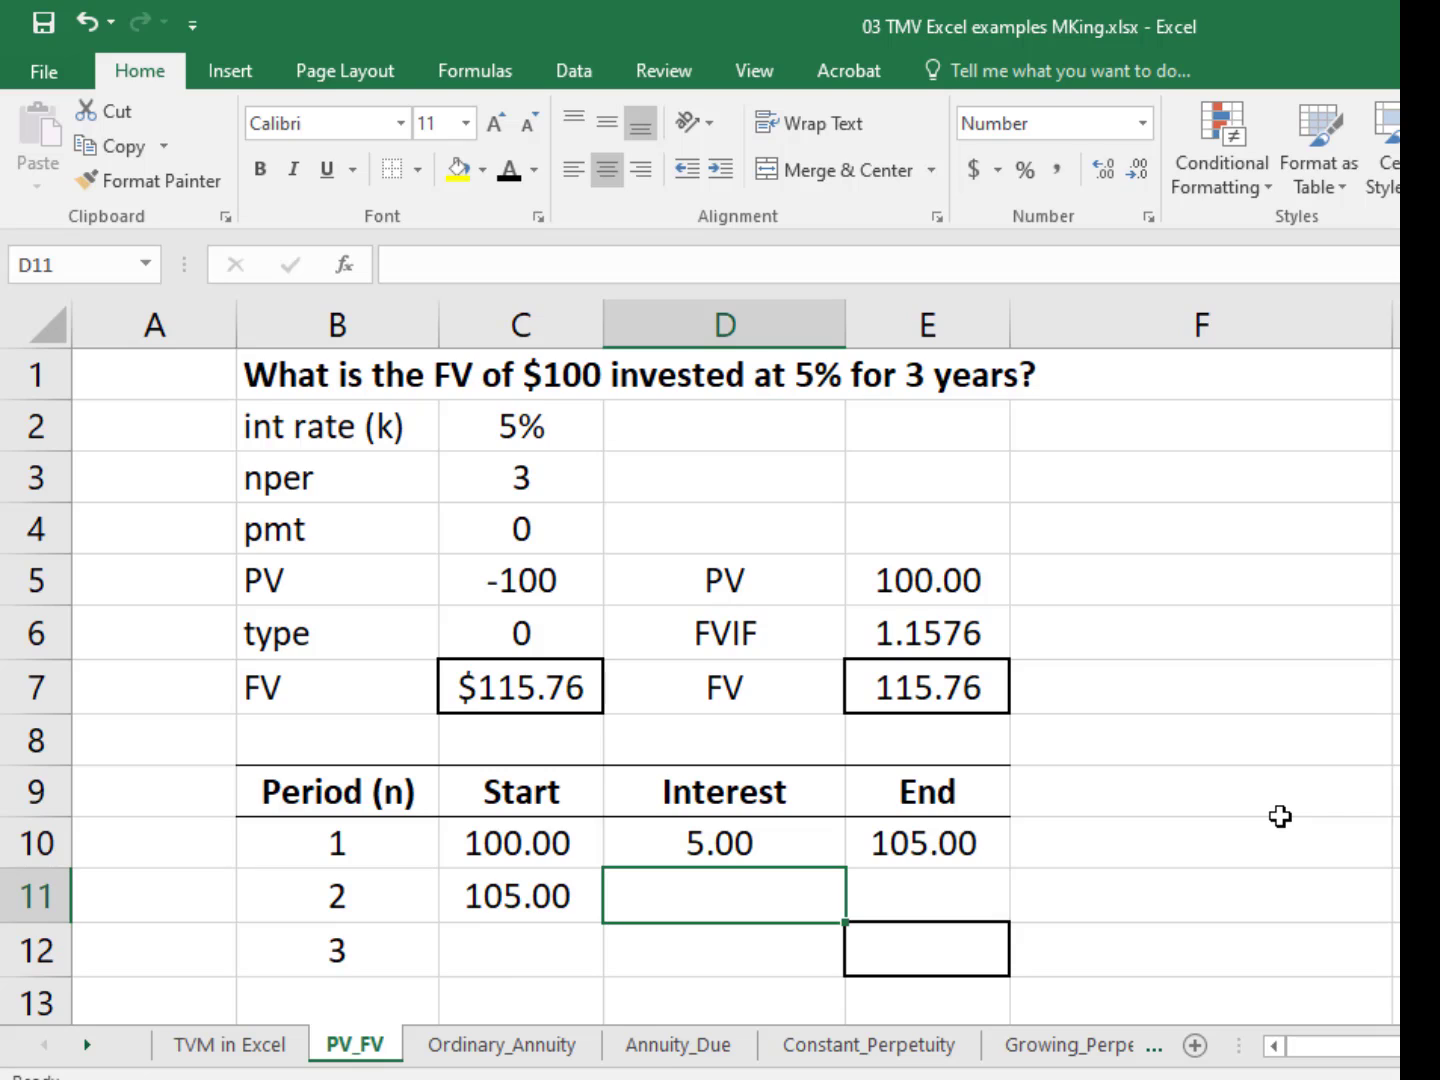
pyautogui.write('=')
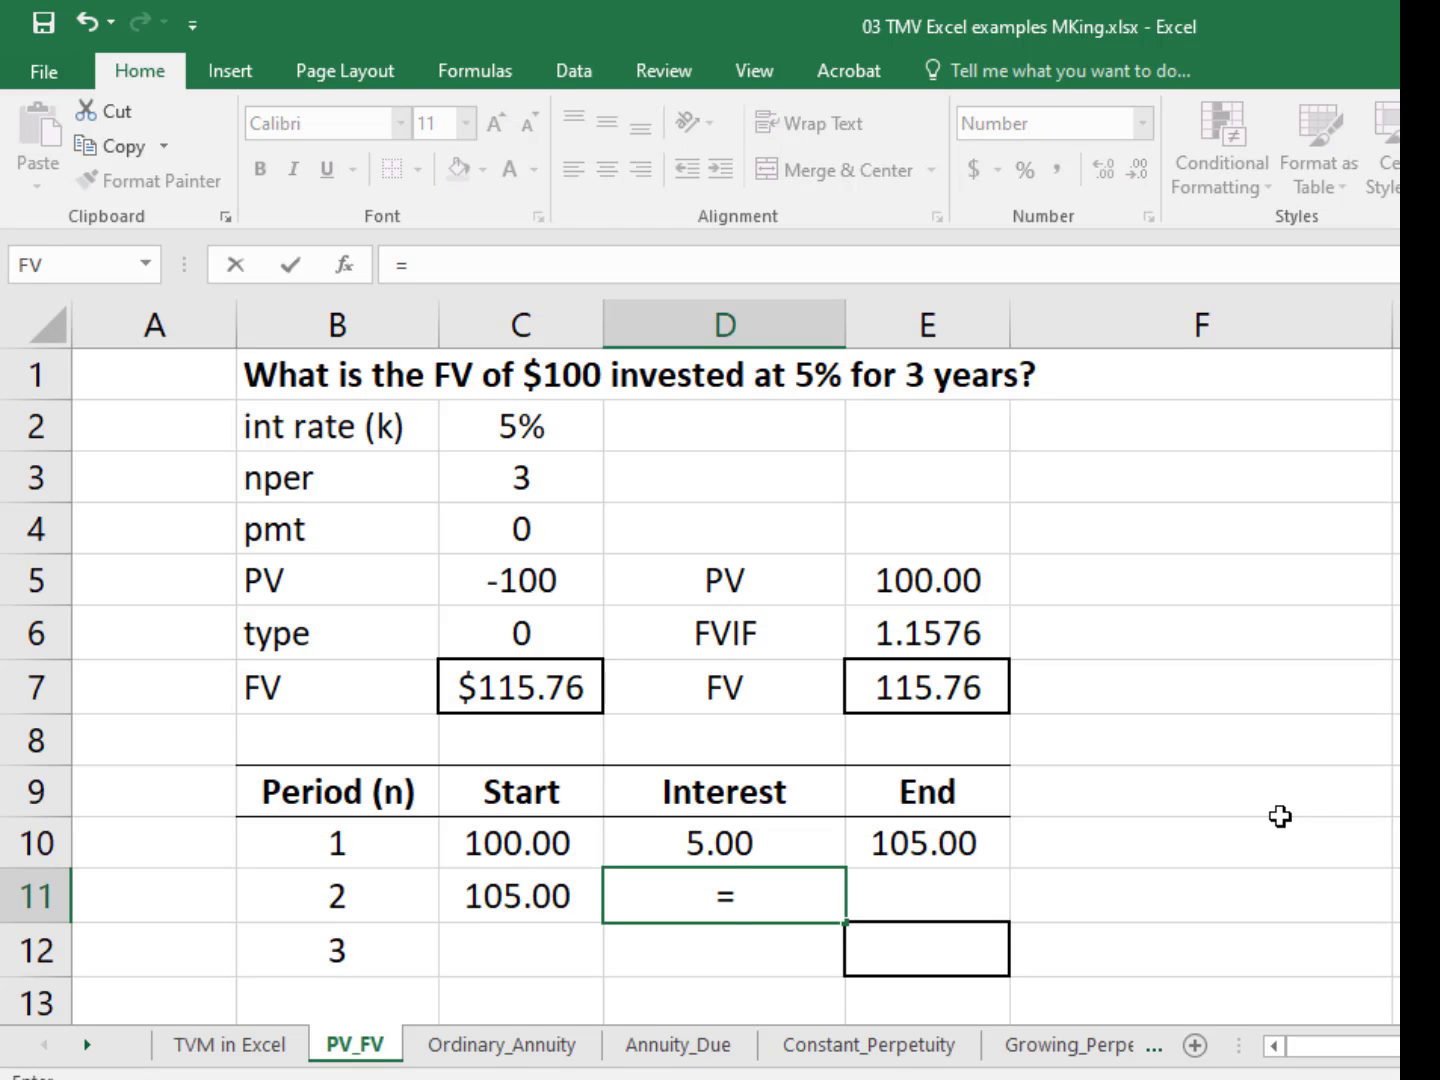
pyautogui.click(535, 425)
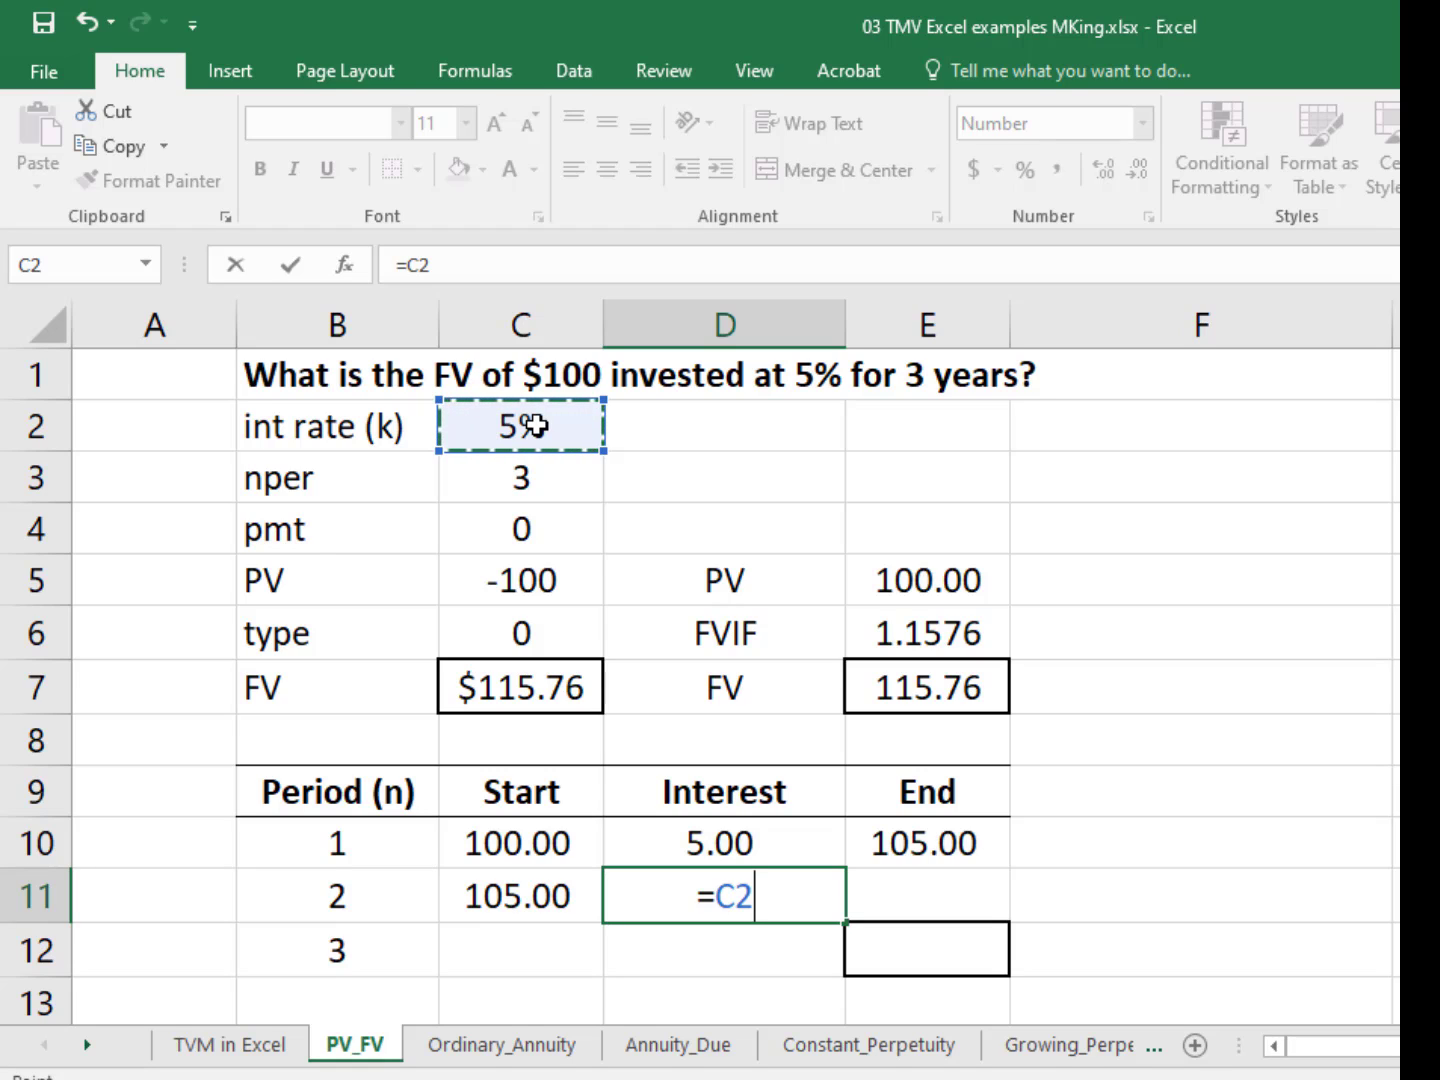
pyautogui.click(409, 264)
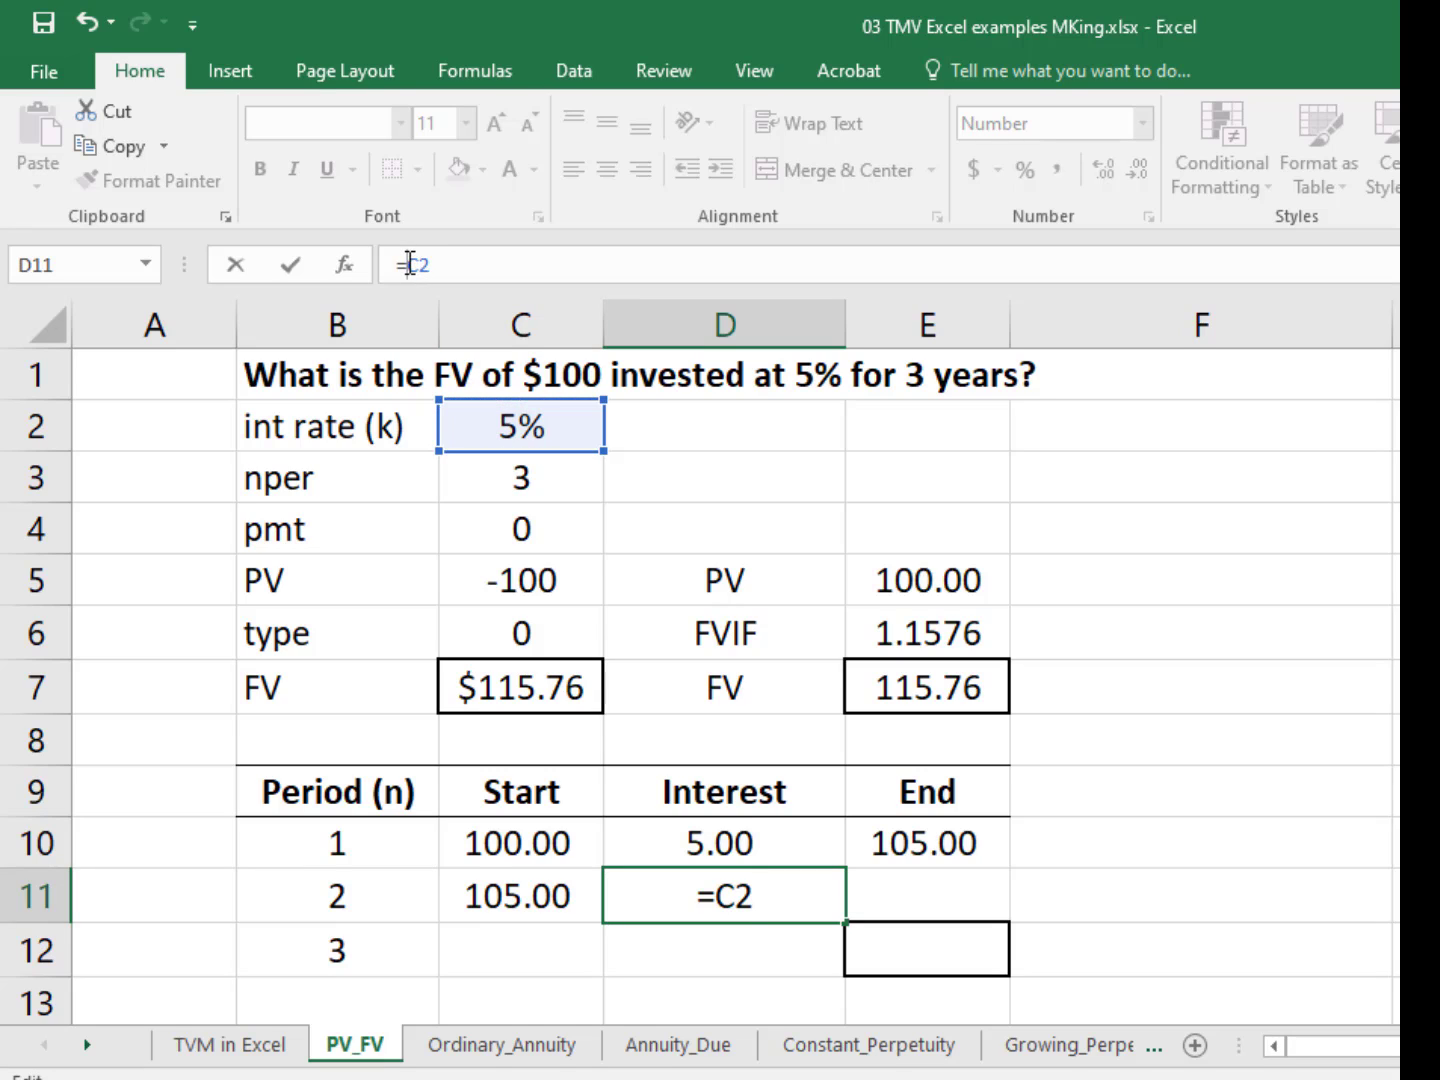
pyautogui.write('$')
pyautogui.click(431, 265)
pyautogui.write('$')
pyautogui.click(475, 262)
pyautogui.write('*')
pyautogui.click(510, 895)
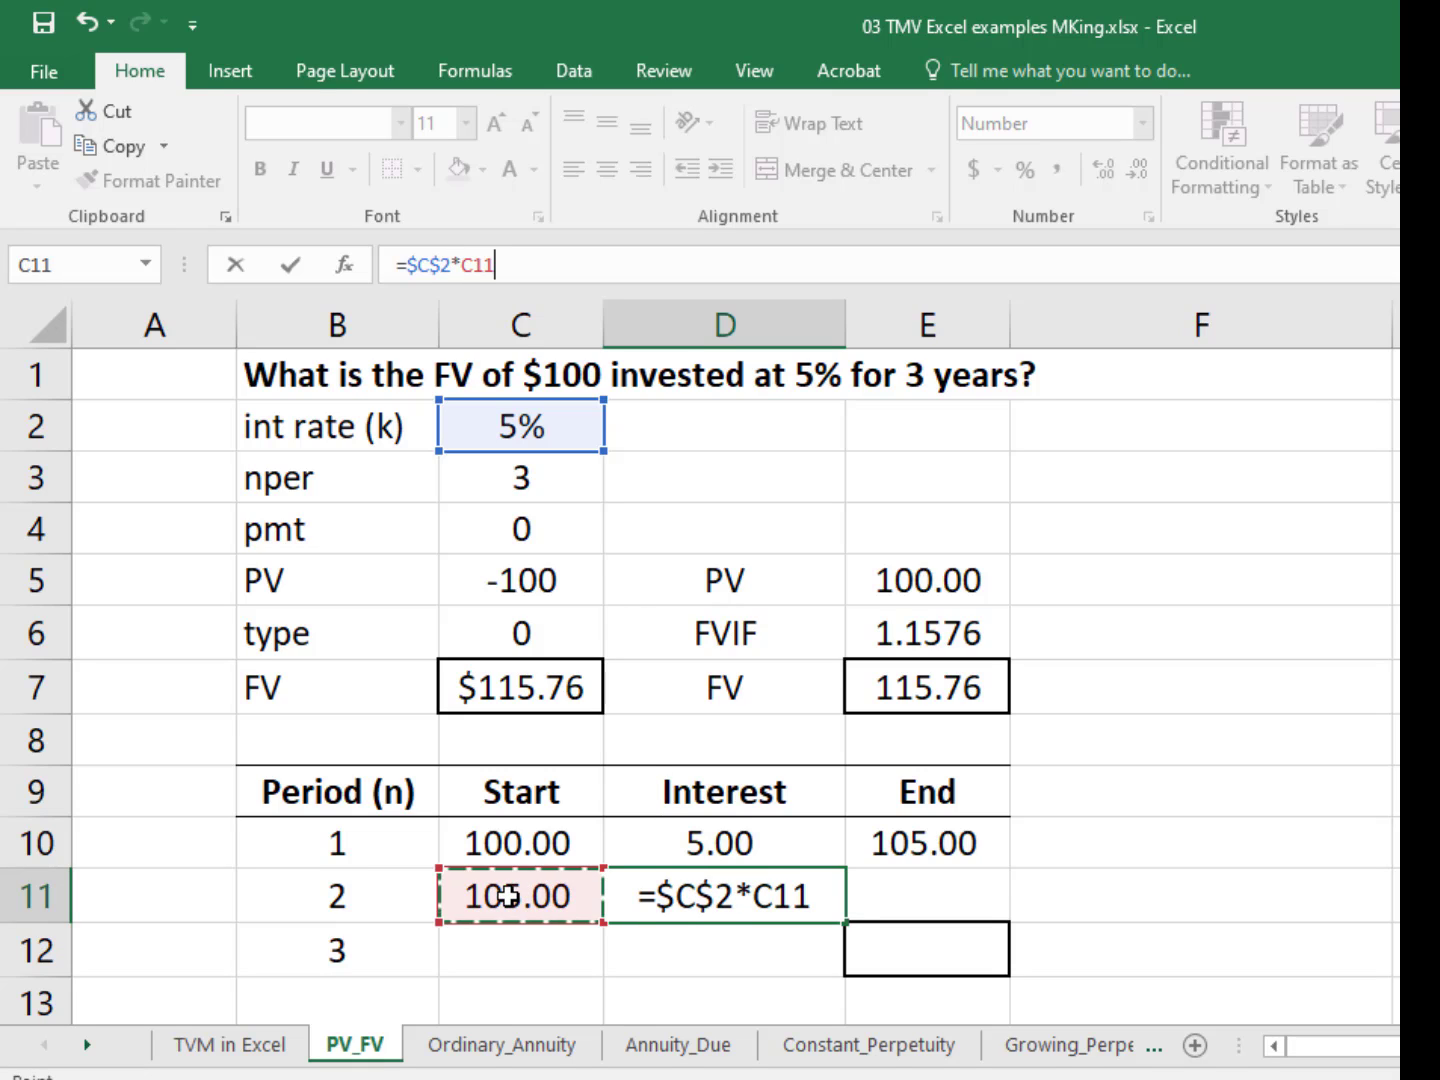
pyautogui.press('Return')
pyautogui.press('Up')
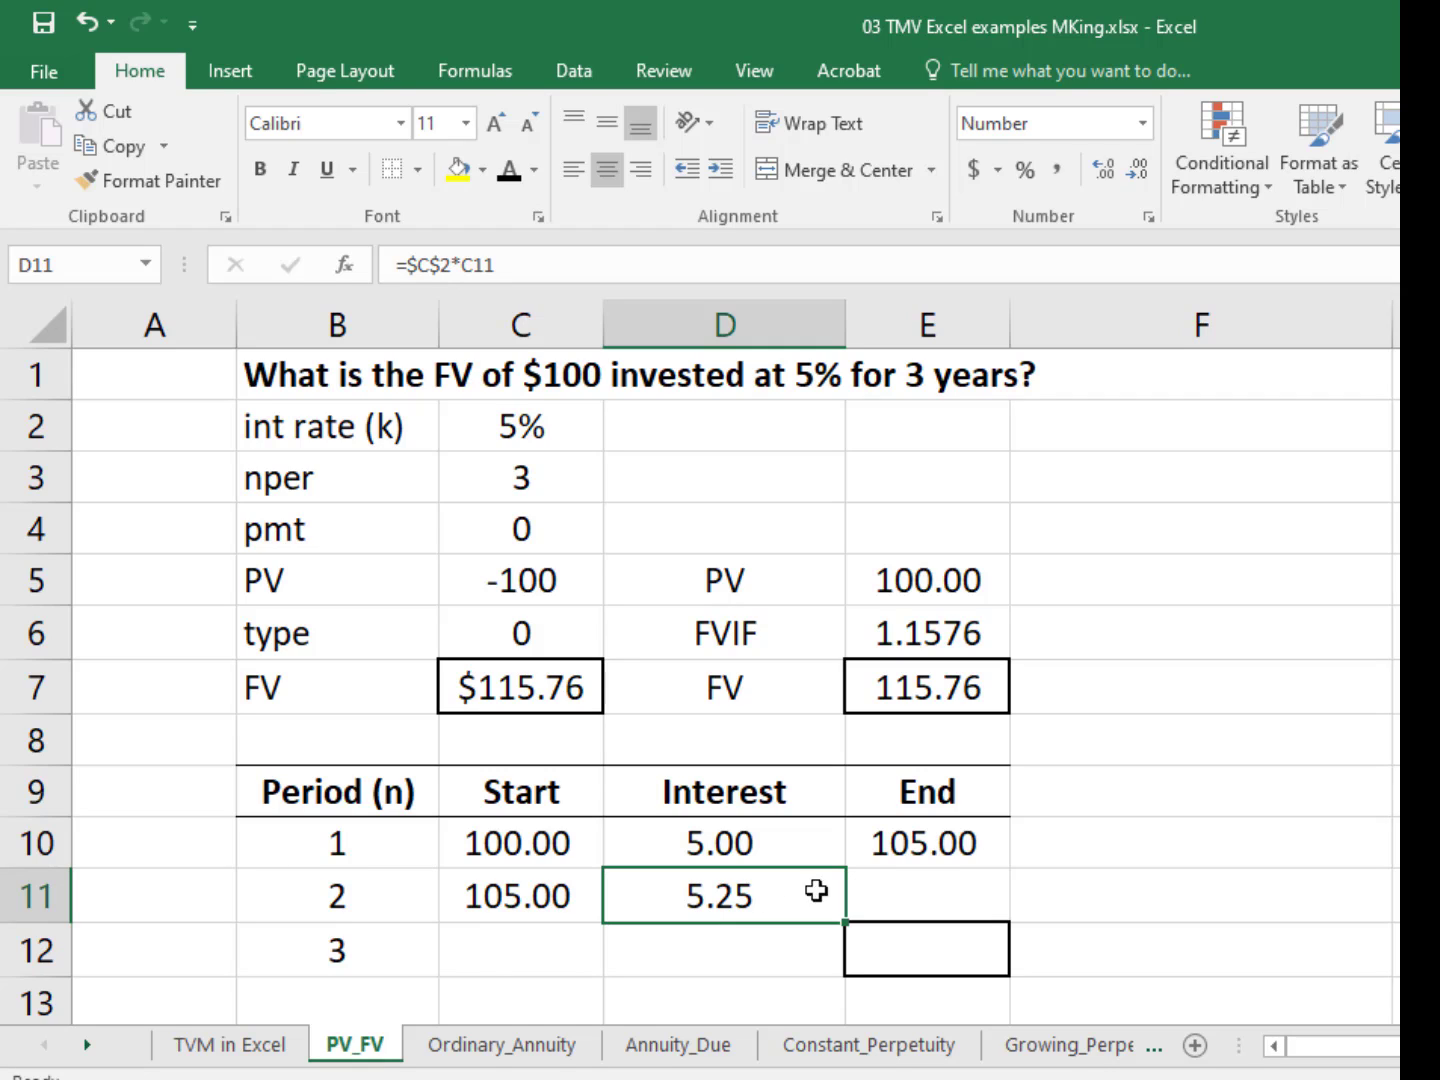
# Step: Copy the End formula from E10 into E11 for period 2 and clear the copy selection
pyautogui.click(941, 840)
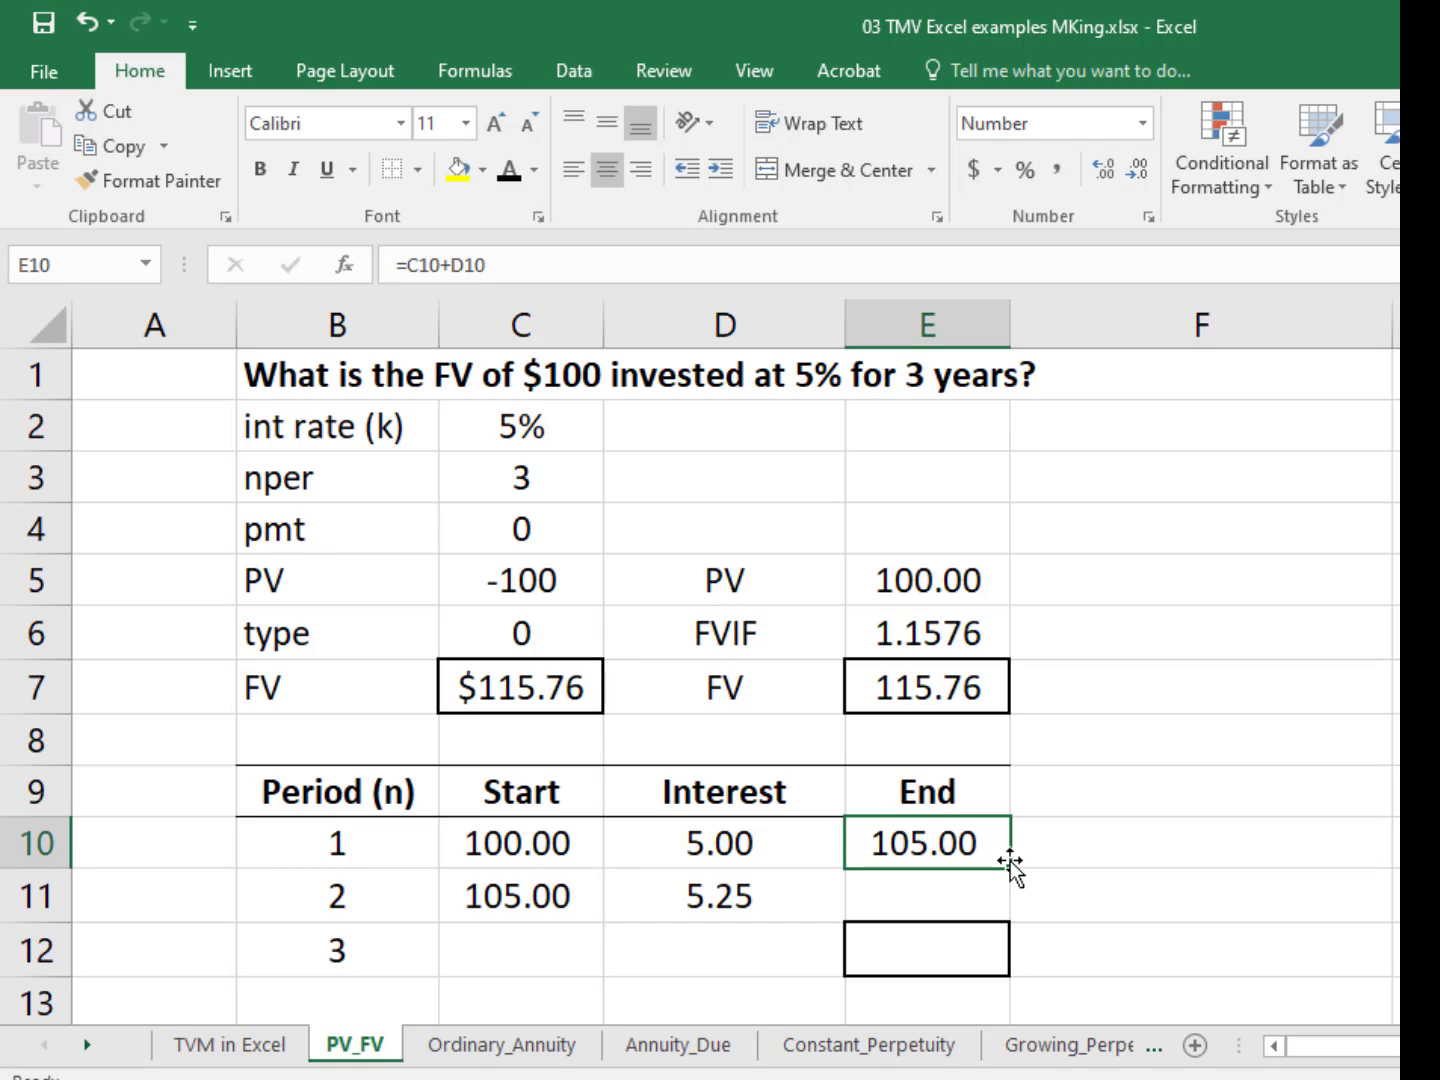
pyautogui.rightClick(958, 843)
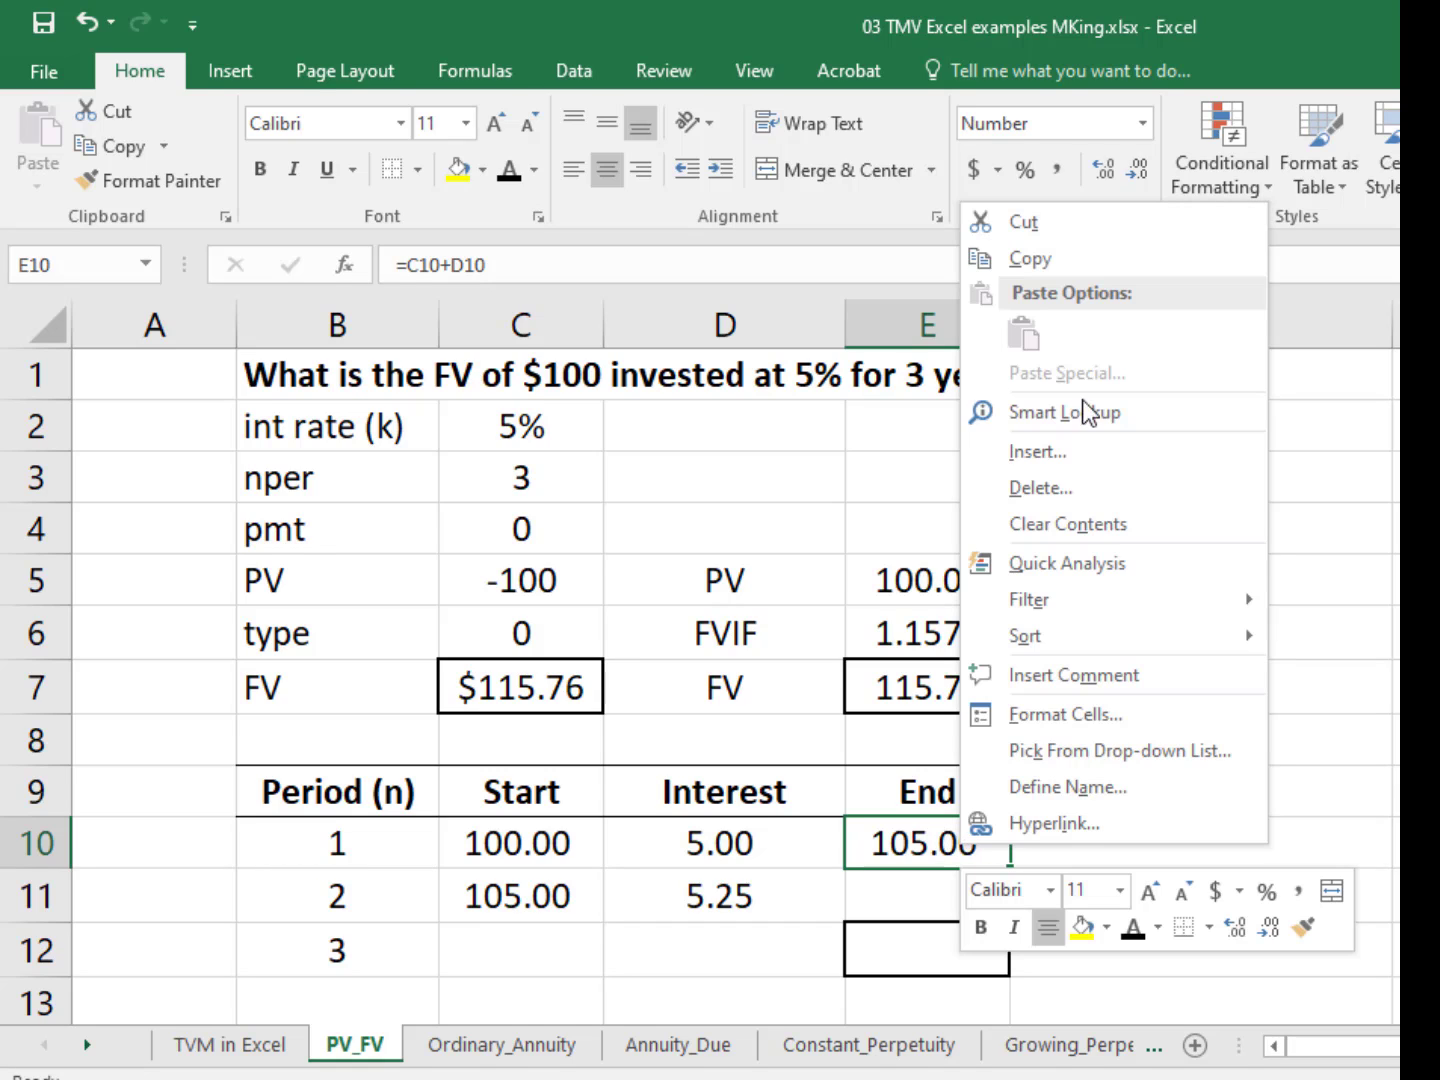
pyautogui.click(1057, 258)
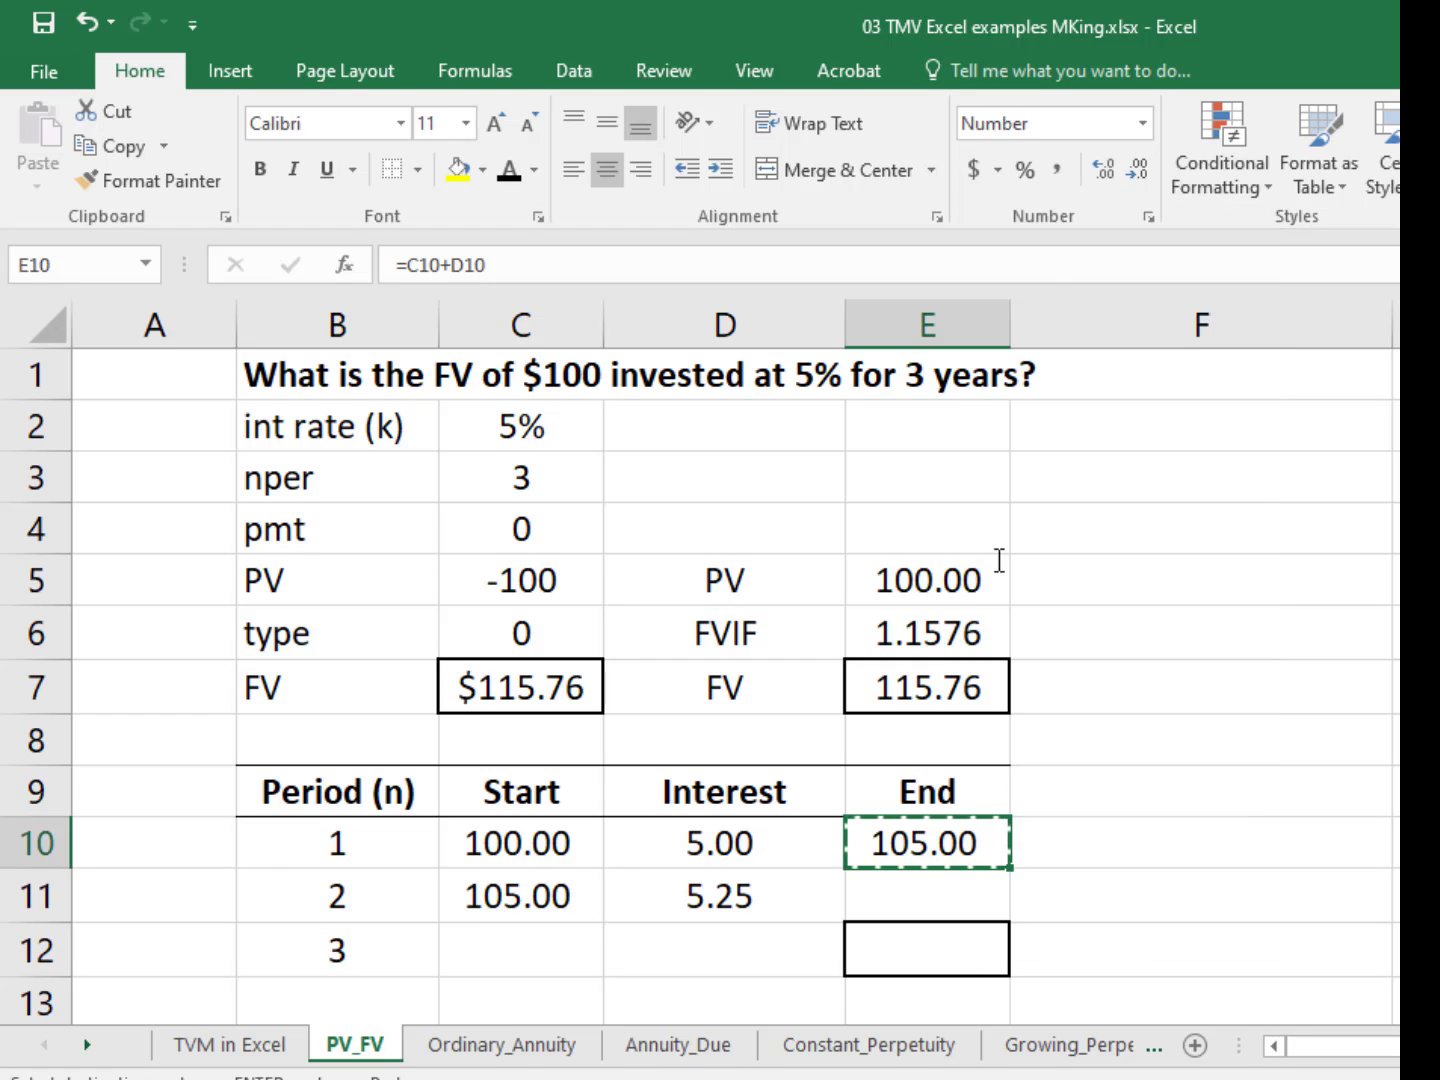
pyautogui.click(905, 904)
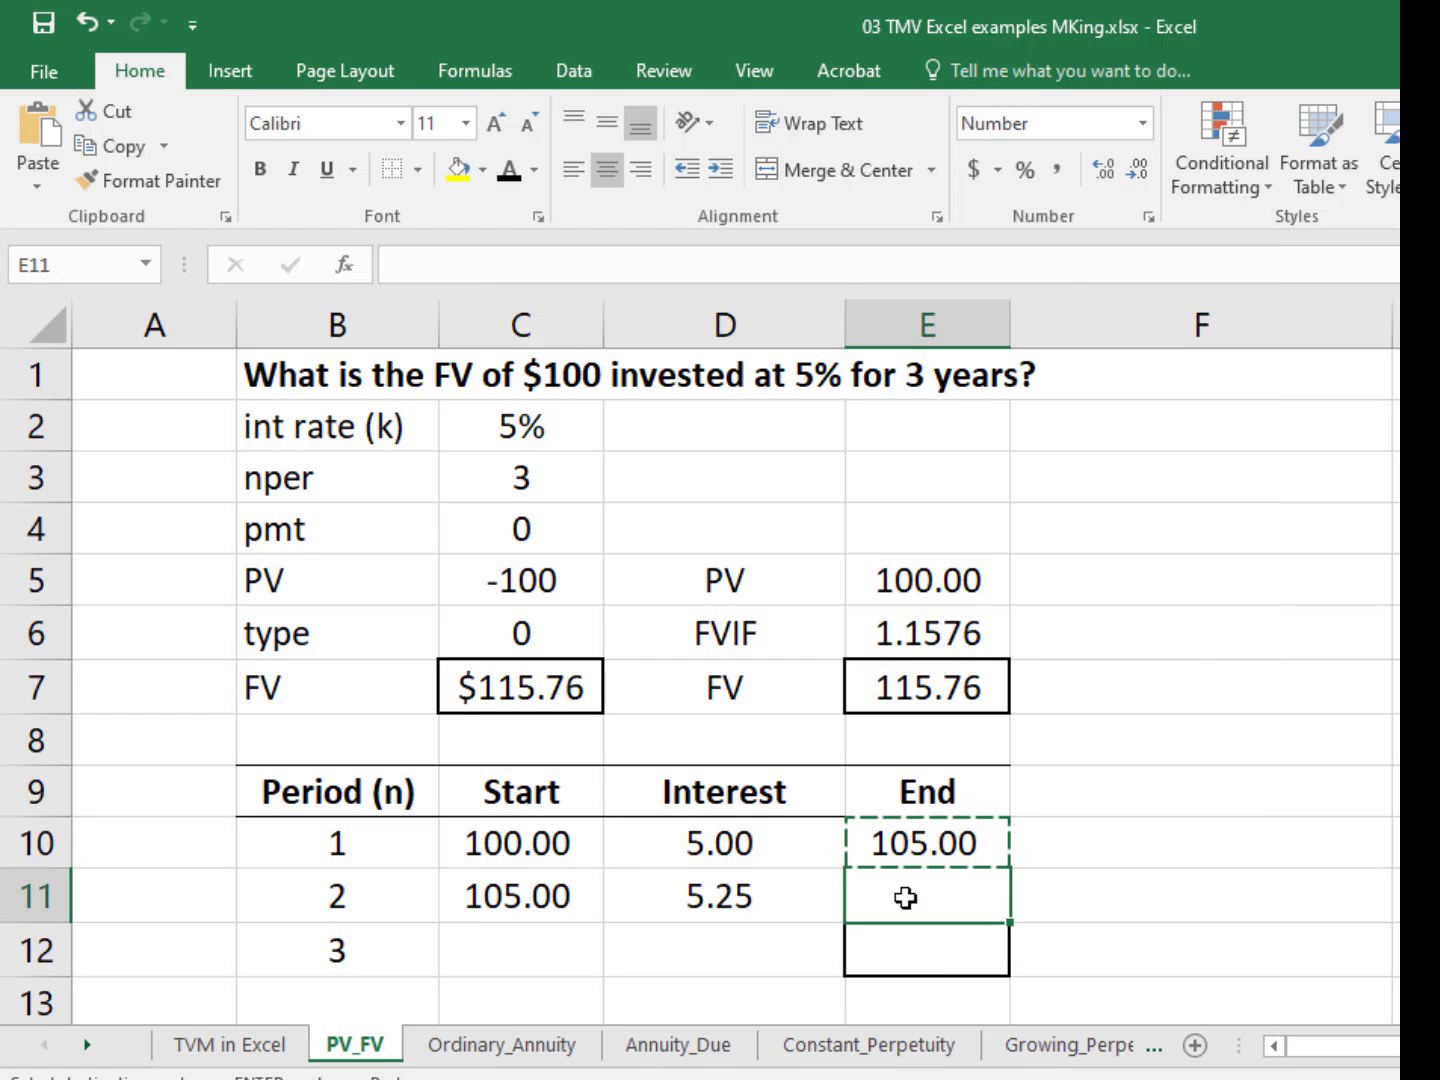
pyautogui.rightClick(905, 900)
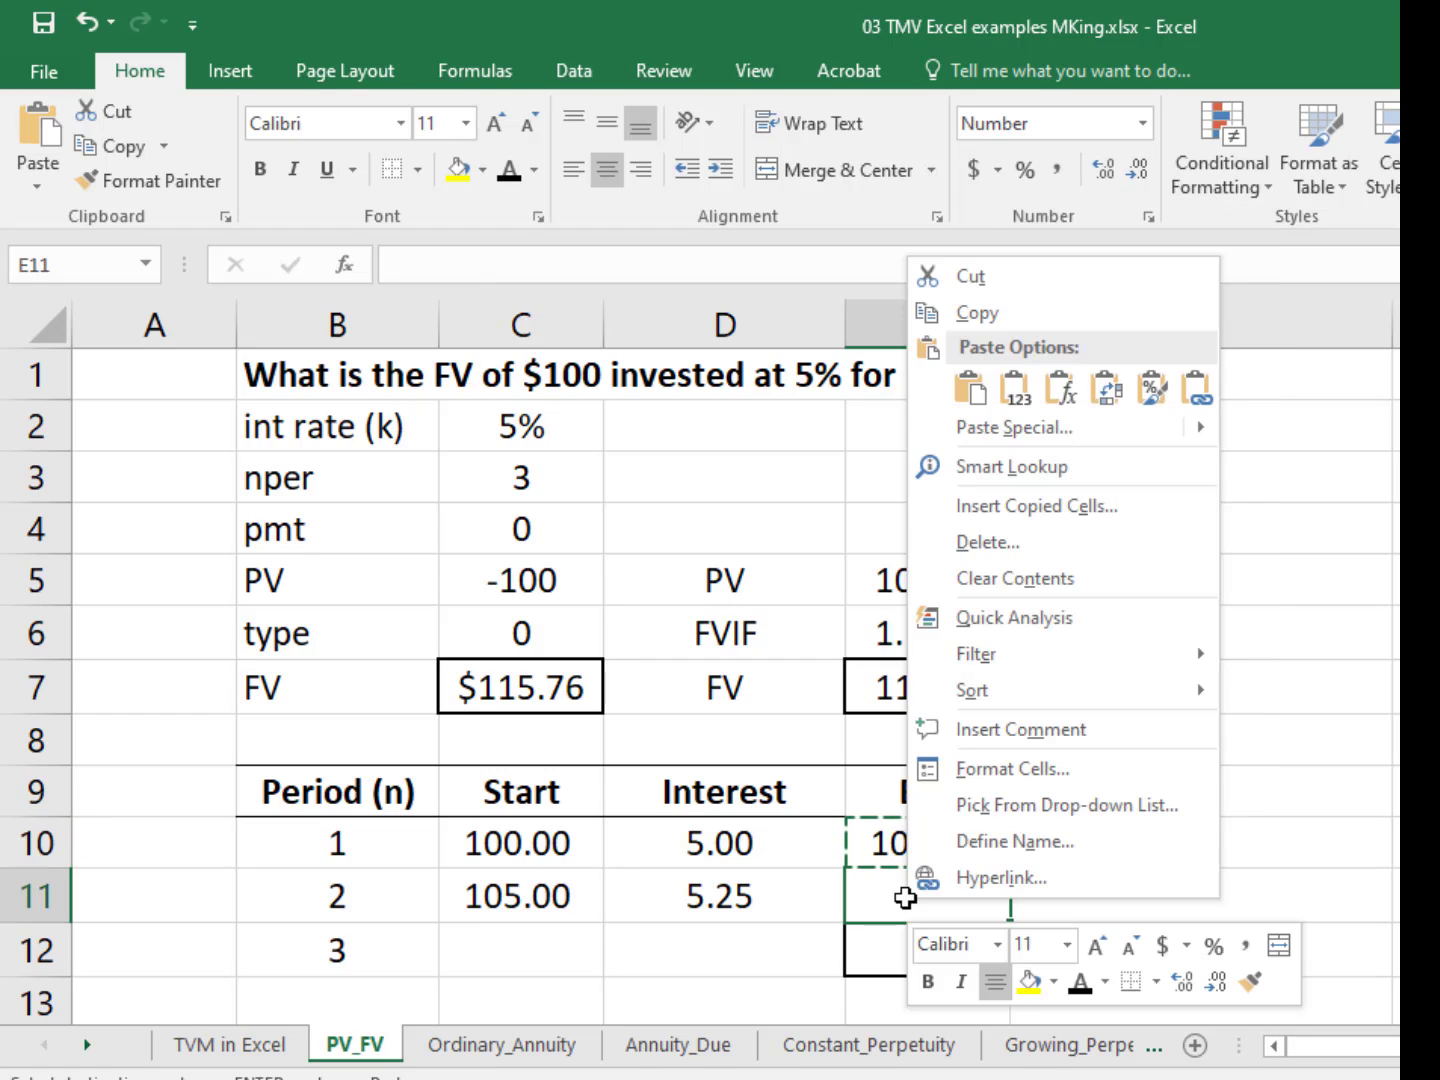
pyautogui.click(965, 392)
pyautogui.click(965, 396)
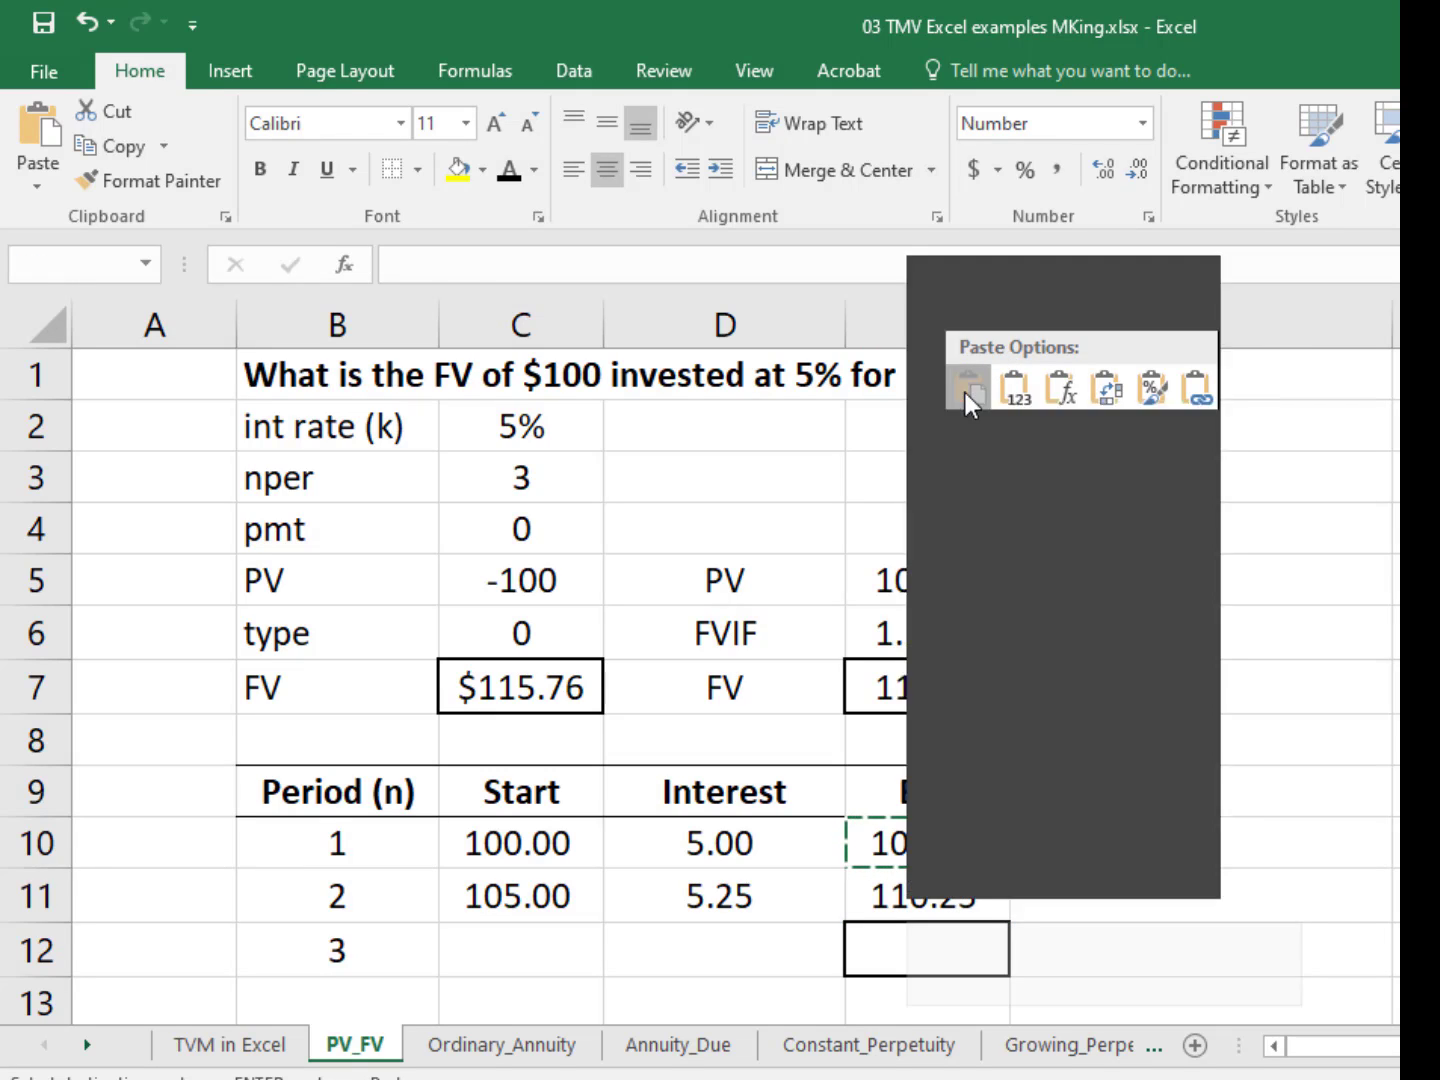
pyautogui.press('Escape')
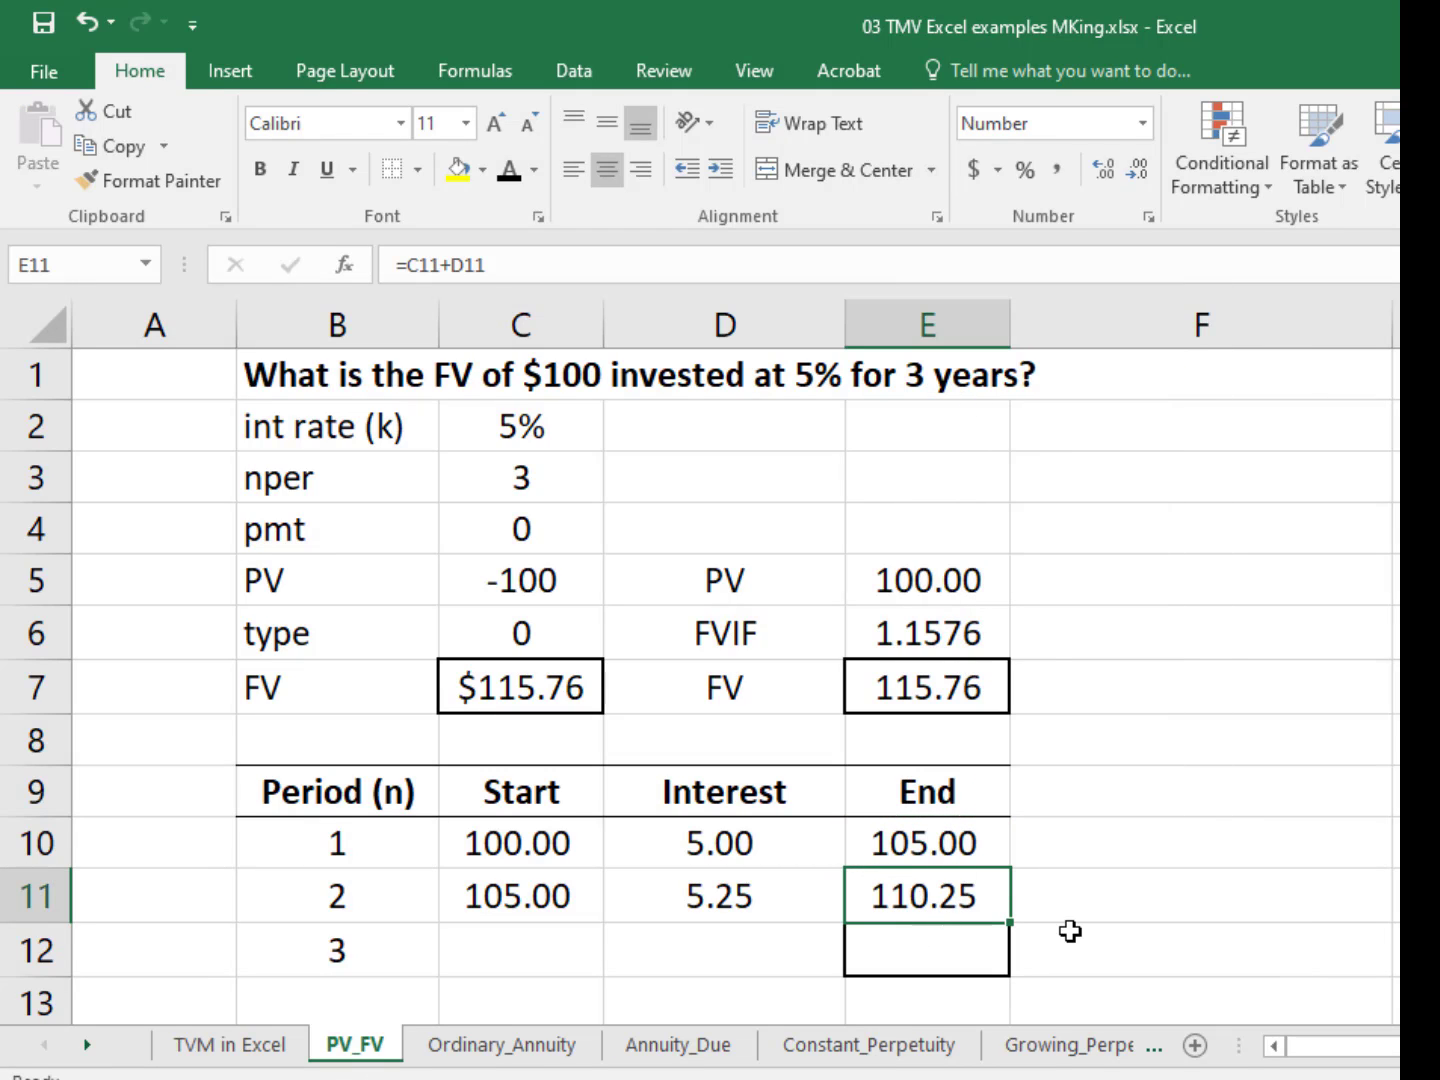
# Step: Clear the period 2 End value in E11 and refill it by extending the formula from E10 down one row
pyautogui.press('Delete')
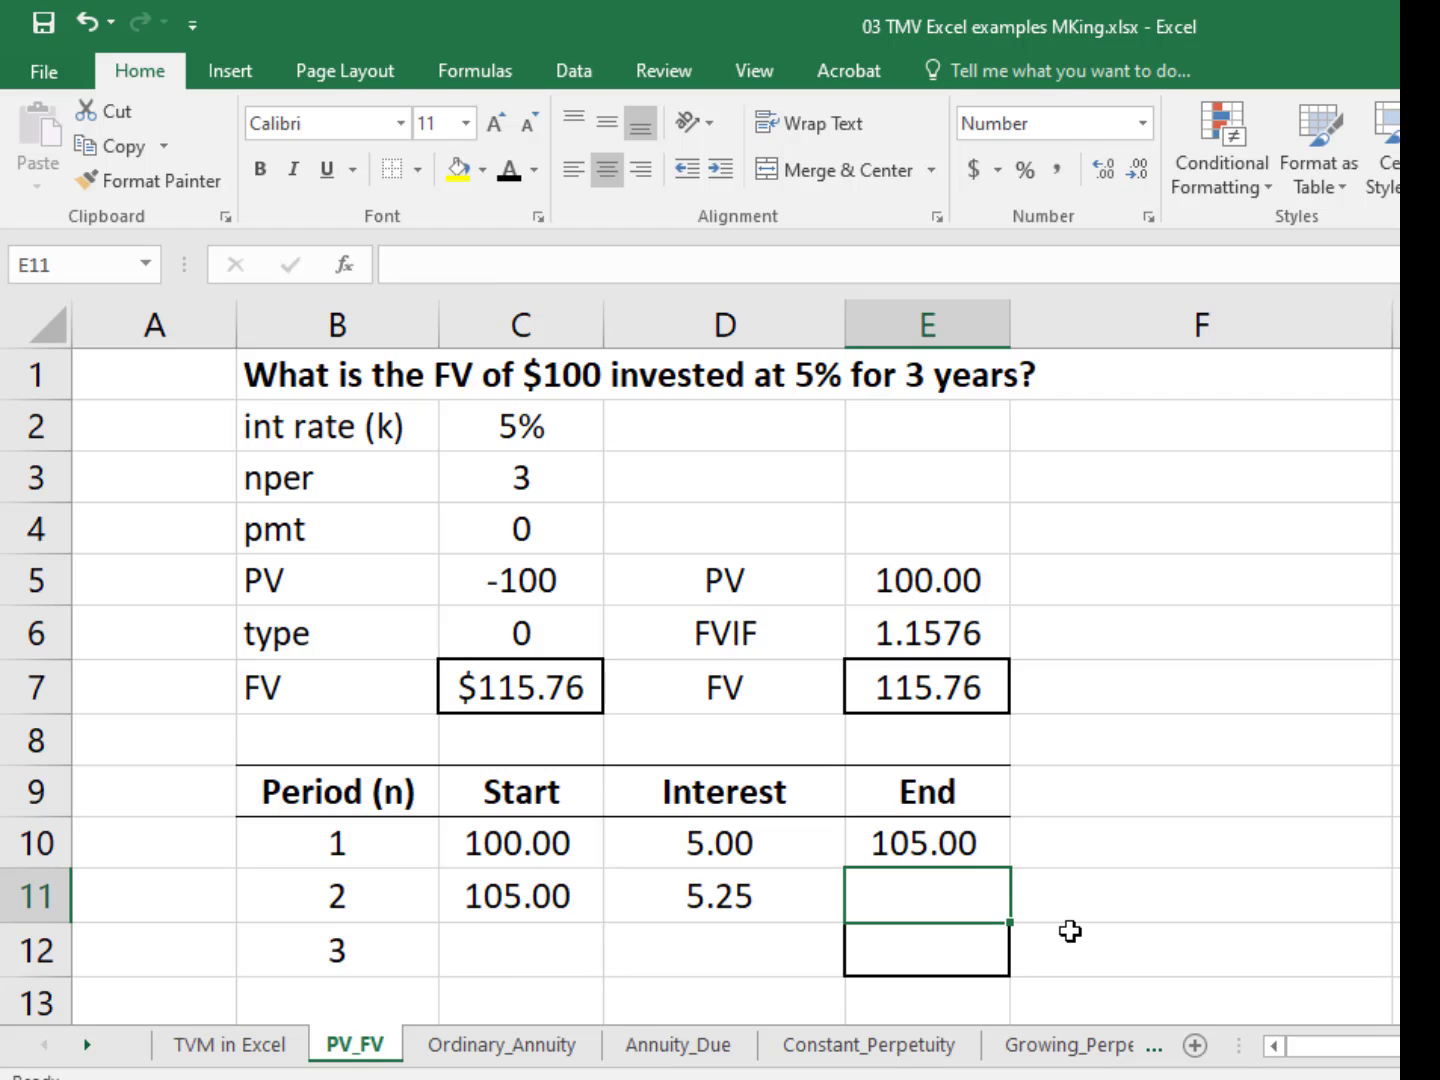
pyautogui.click(881, 842)
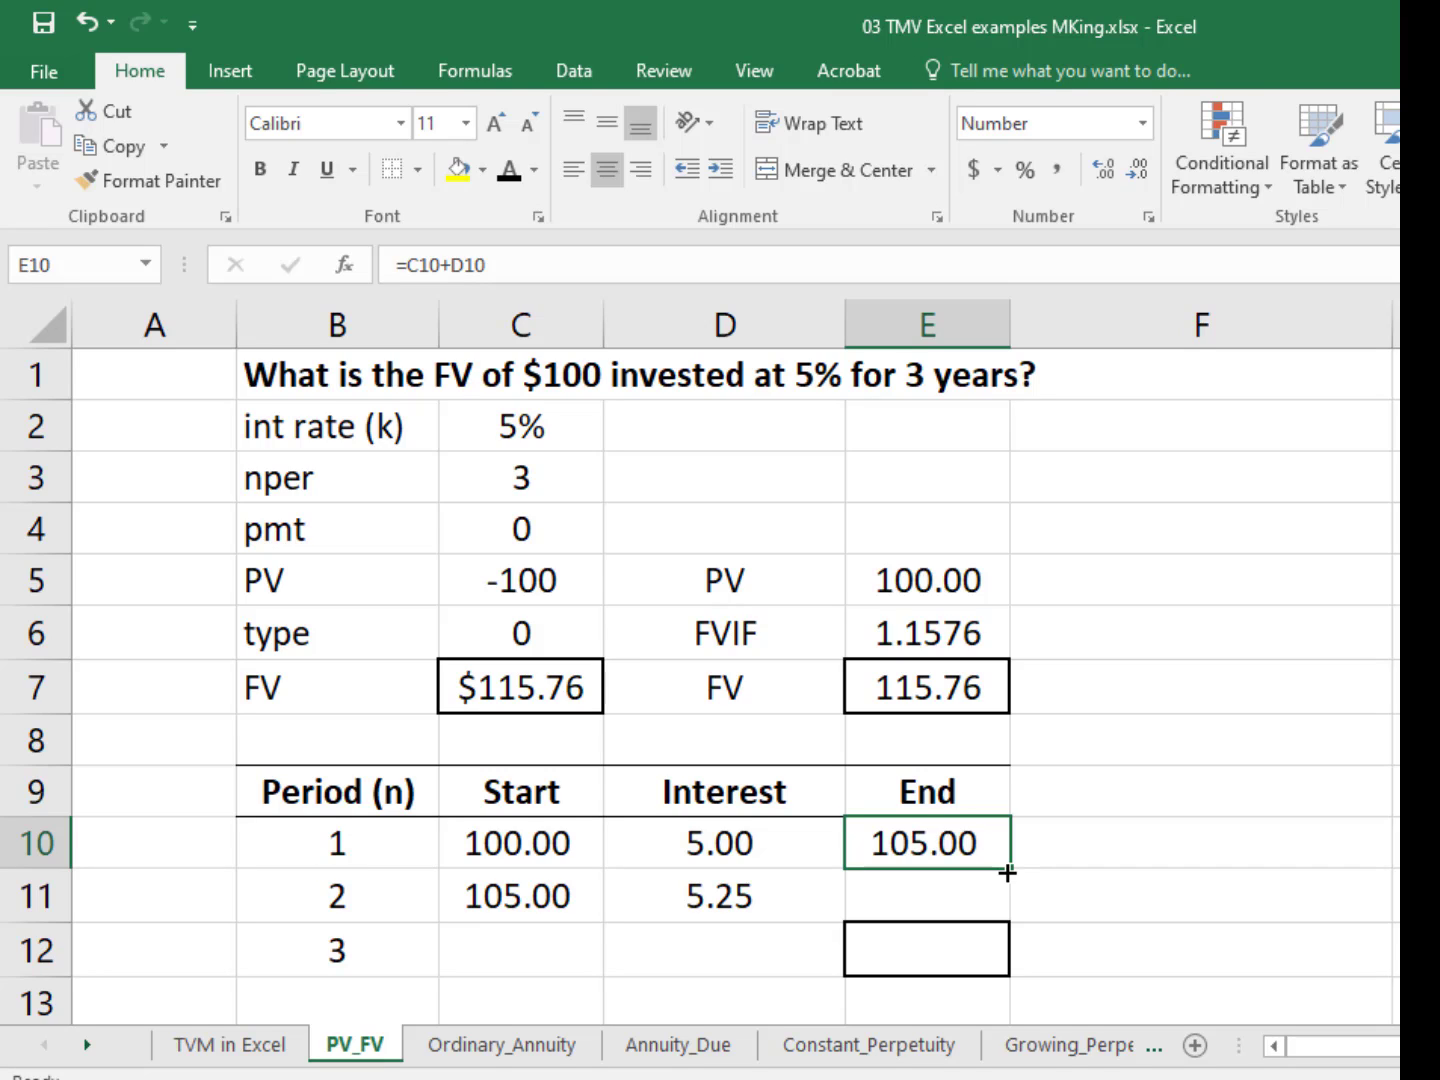
pyautogui.moveTo(1007, 871); pyautogui.dragTo(1007, 872)
pyautogui.moveTo(1007, 871); pyautogui.dragTo(1002, 922)
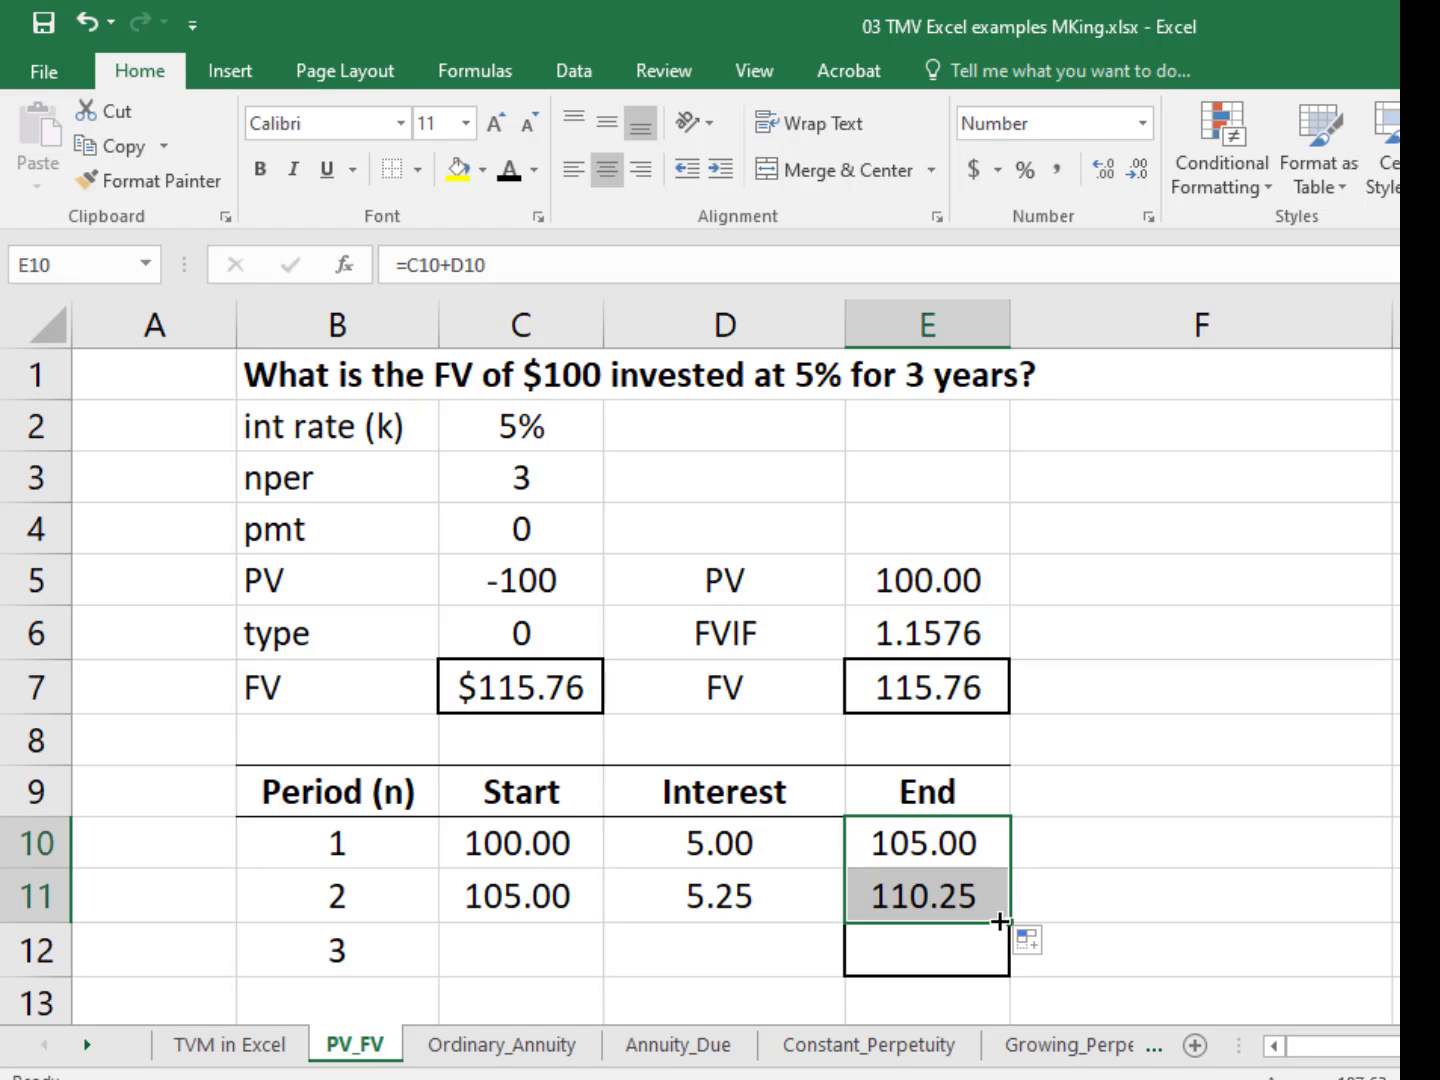
pyautogui.click(985, 894)
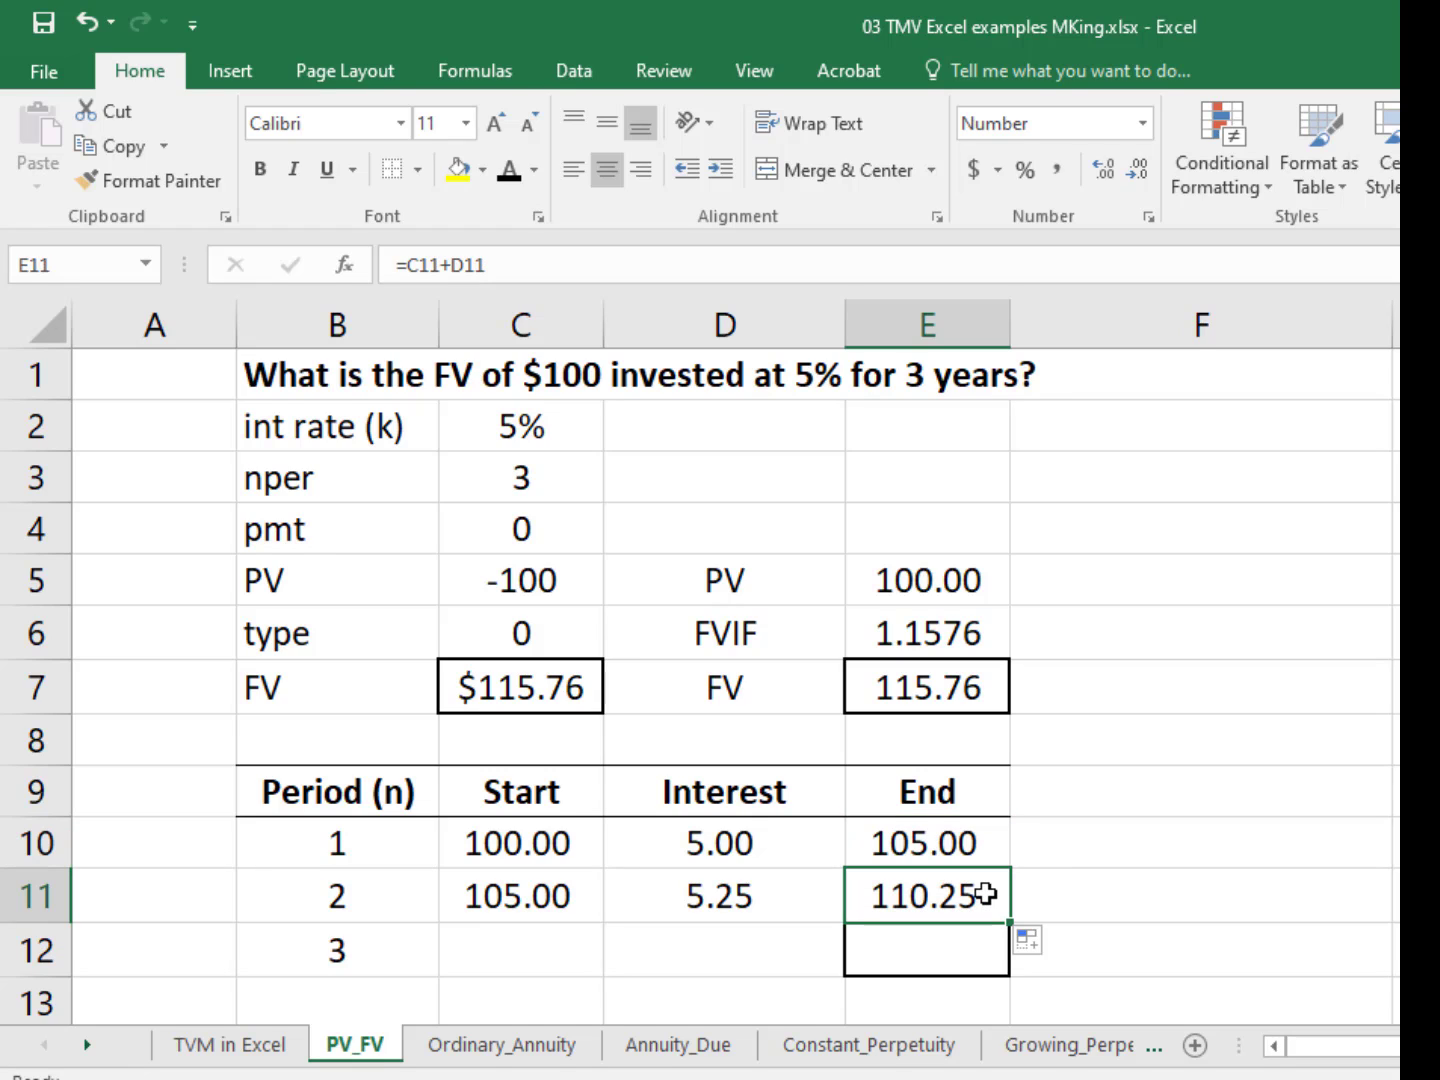
# Step: Link the period 3 Start value in C12 to the period 2 End balance with =E11
pyautogui.press('Down')
pyautogui.press('Left')
pyautogui.press('Left')
pyautogui.write('=')
pyautogui.click(953, 897)
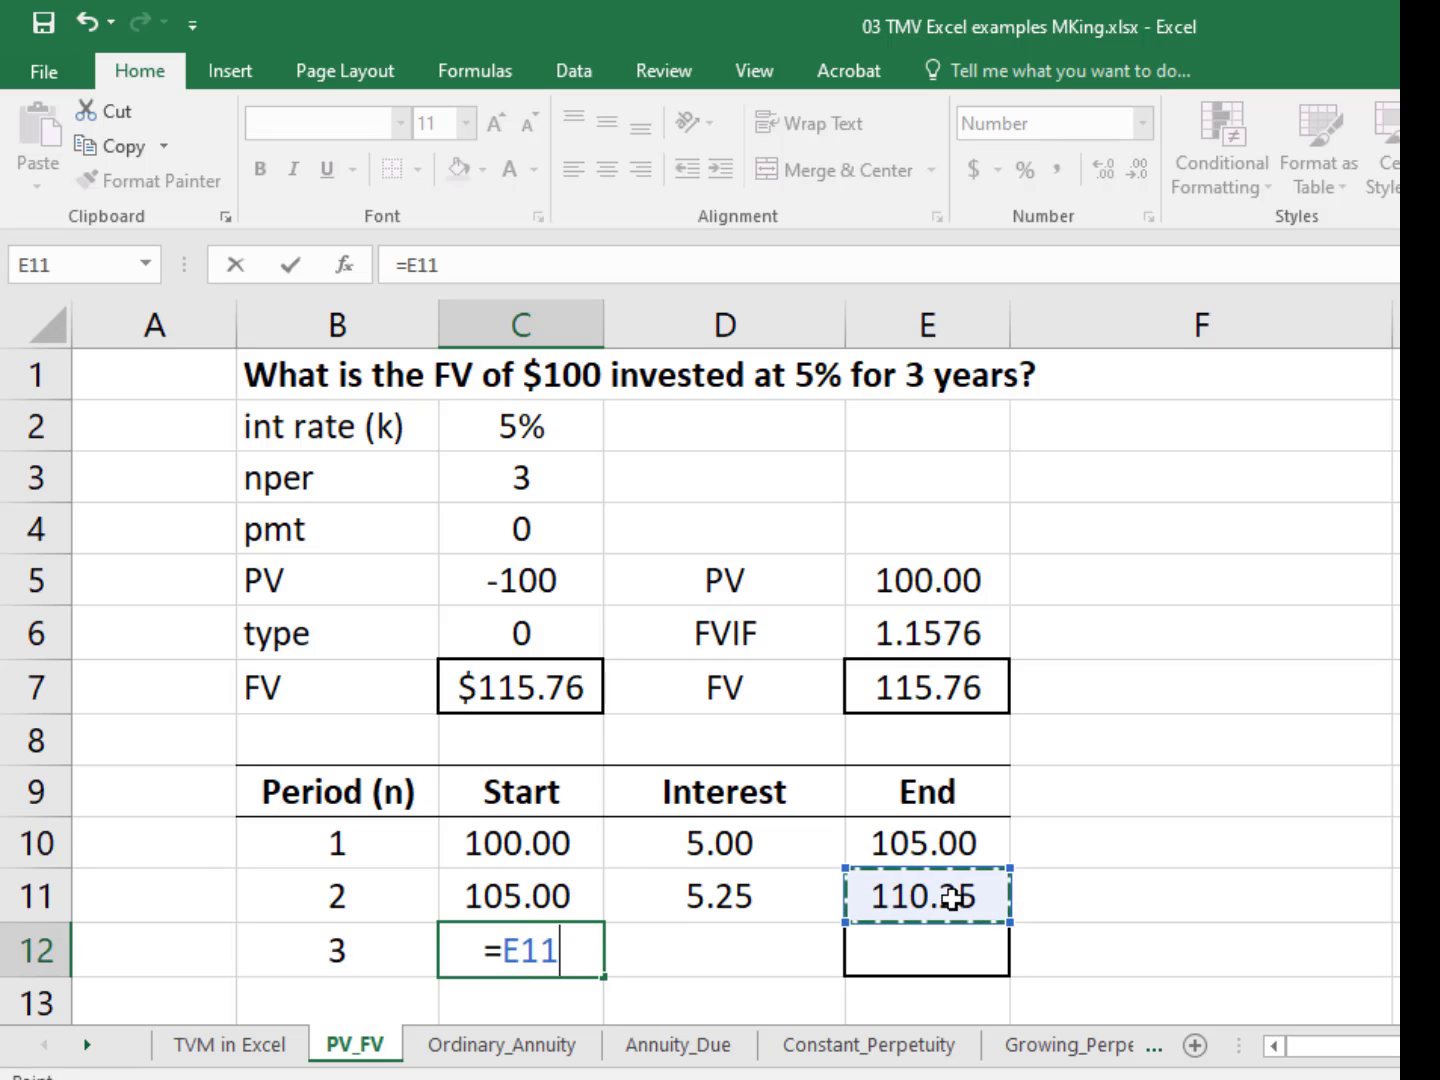
pyautogui.press('Return')
# Step: Copy the Interest formula from D11 into D12 for period 3 and clear the copy selection
pyautogui.press('Up')
pyautogui.press('Right')
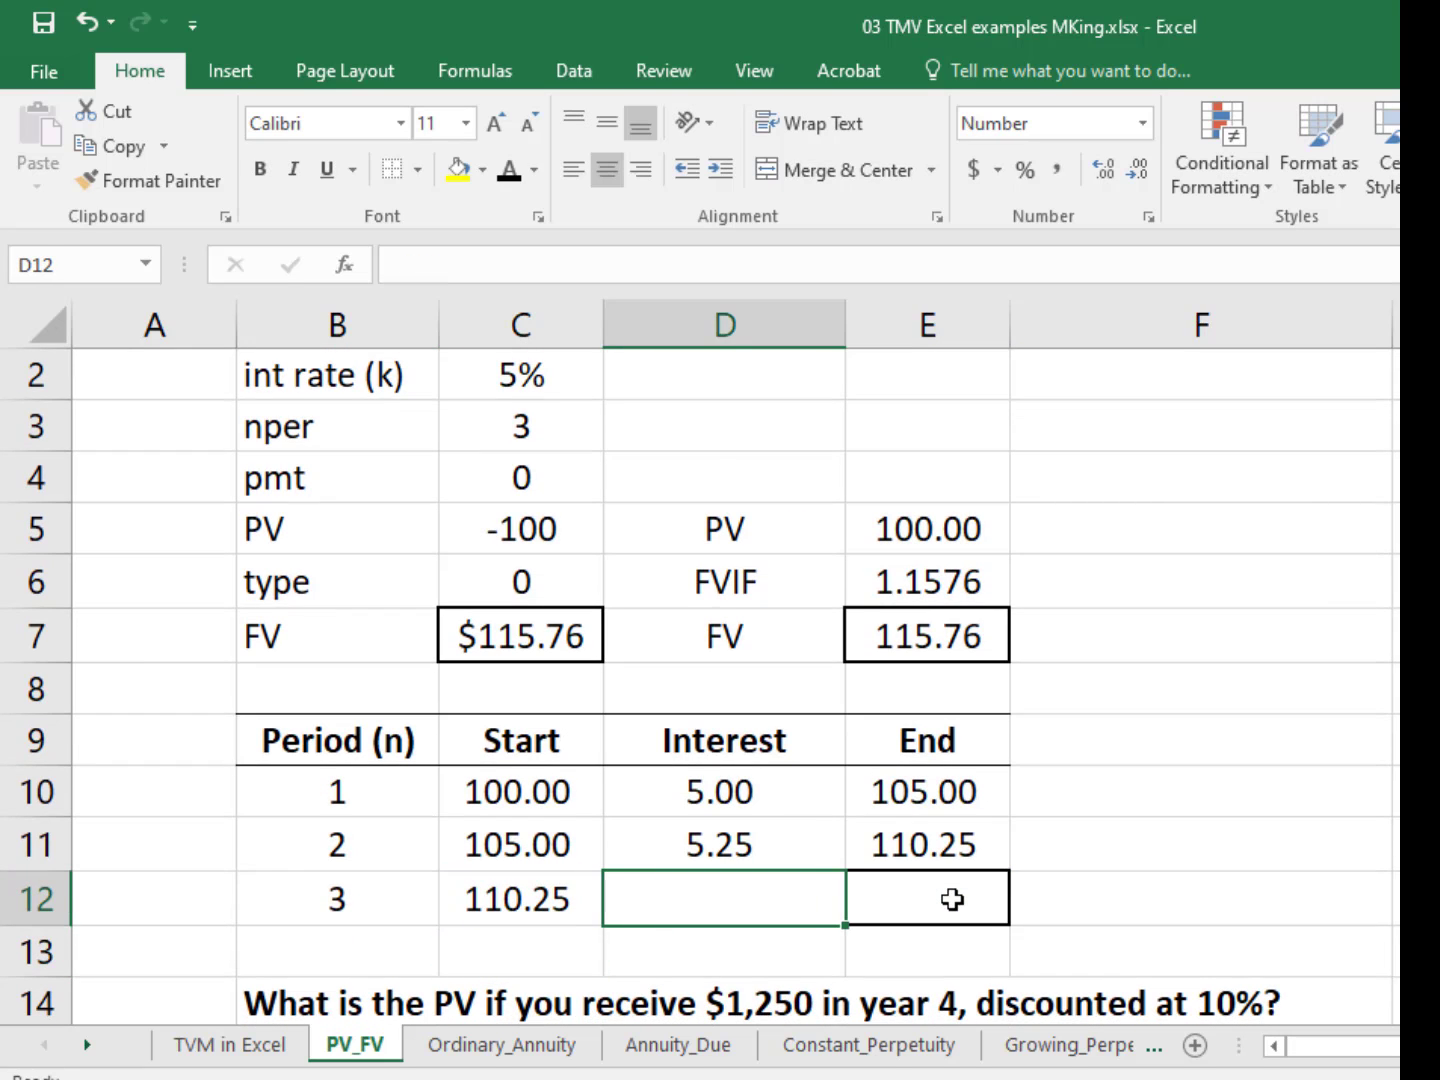
pyautogui.click(765, 845)
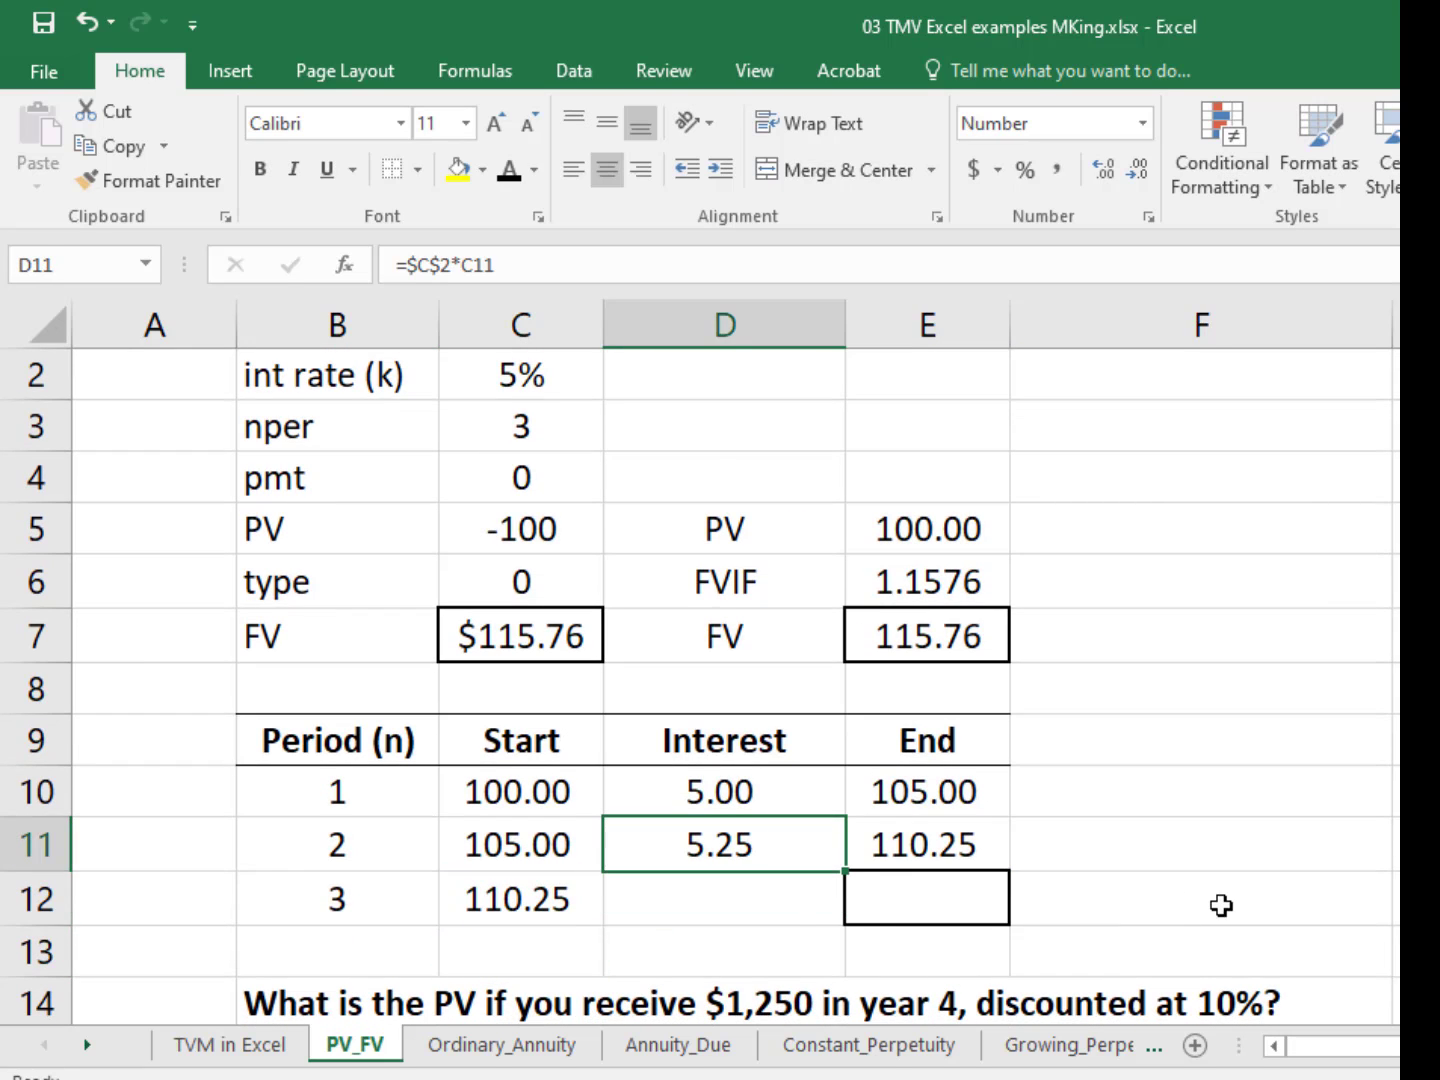
pyautogui.doubleClick(740, 849)
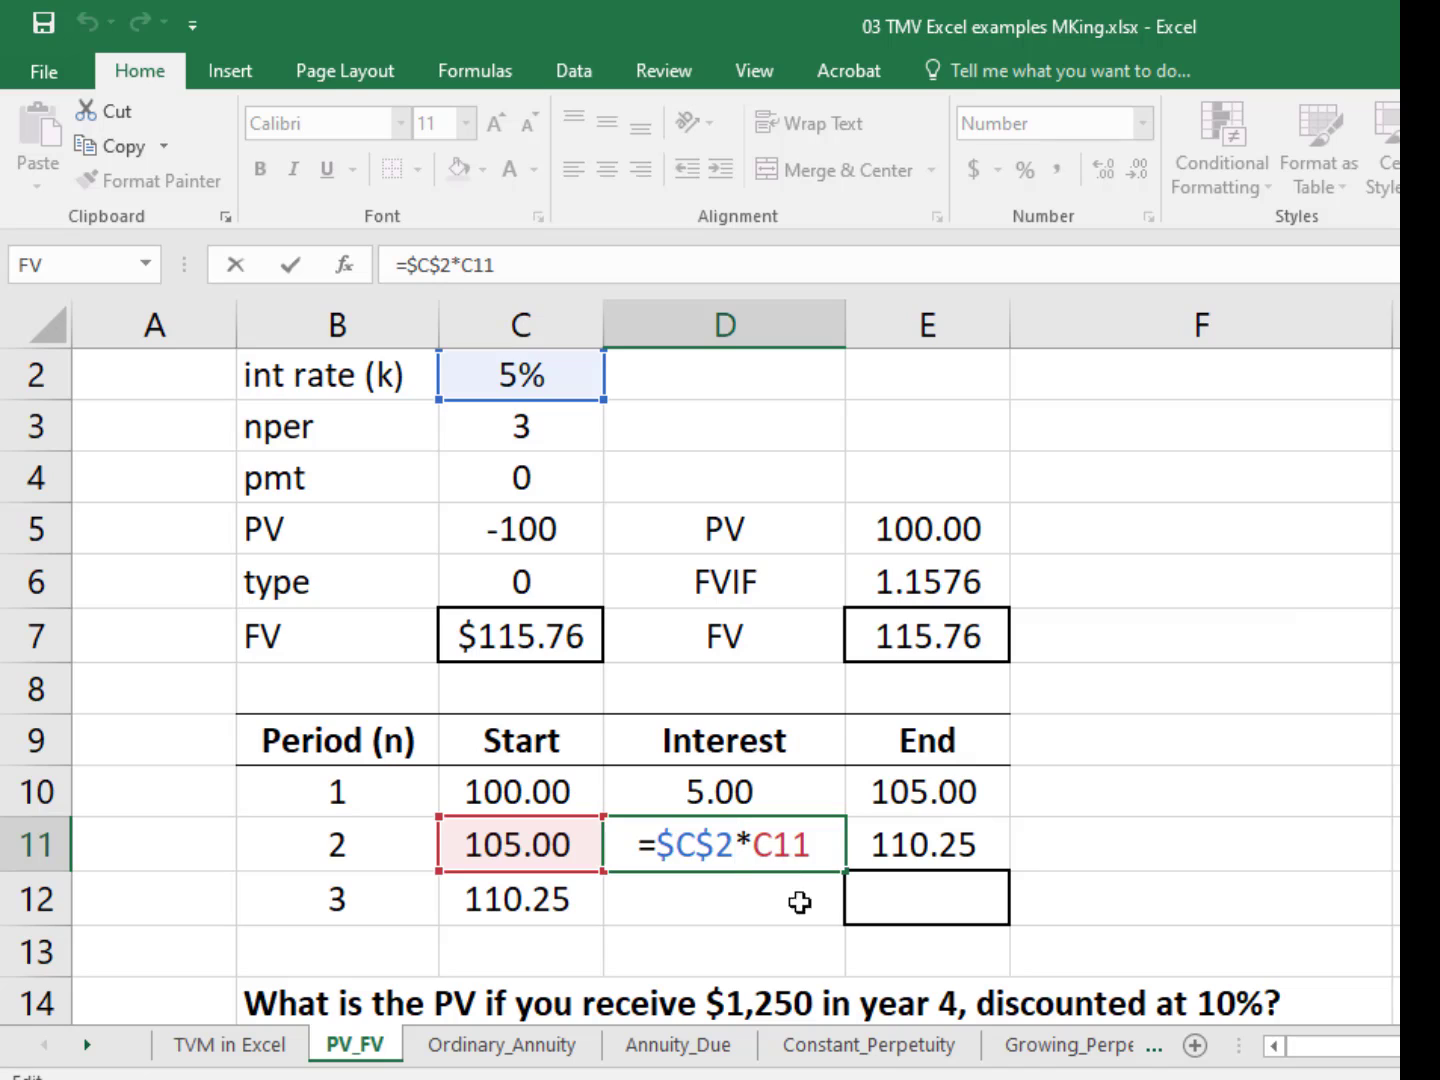
pyautogui.hotkey('ctrl', 'Return')
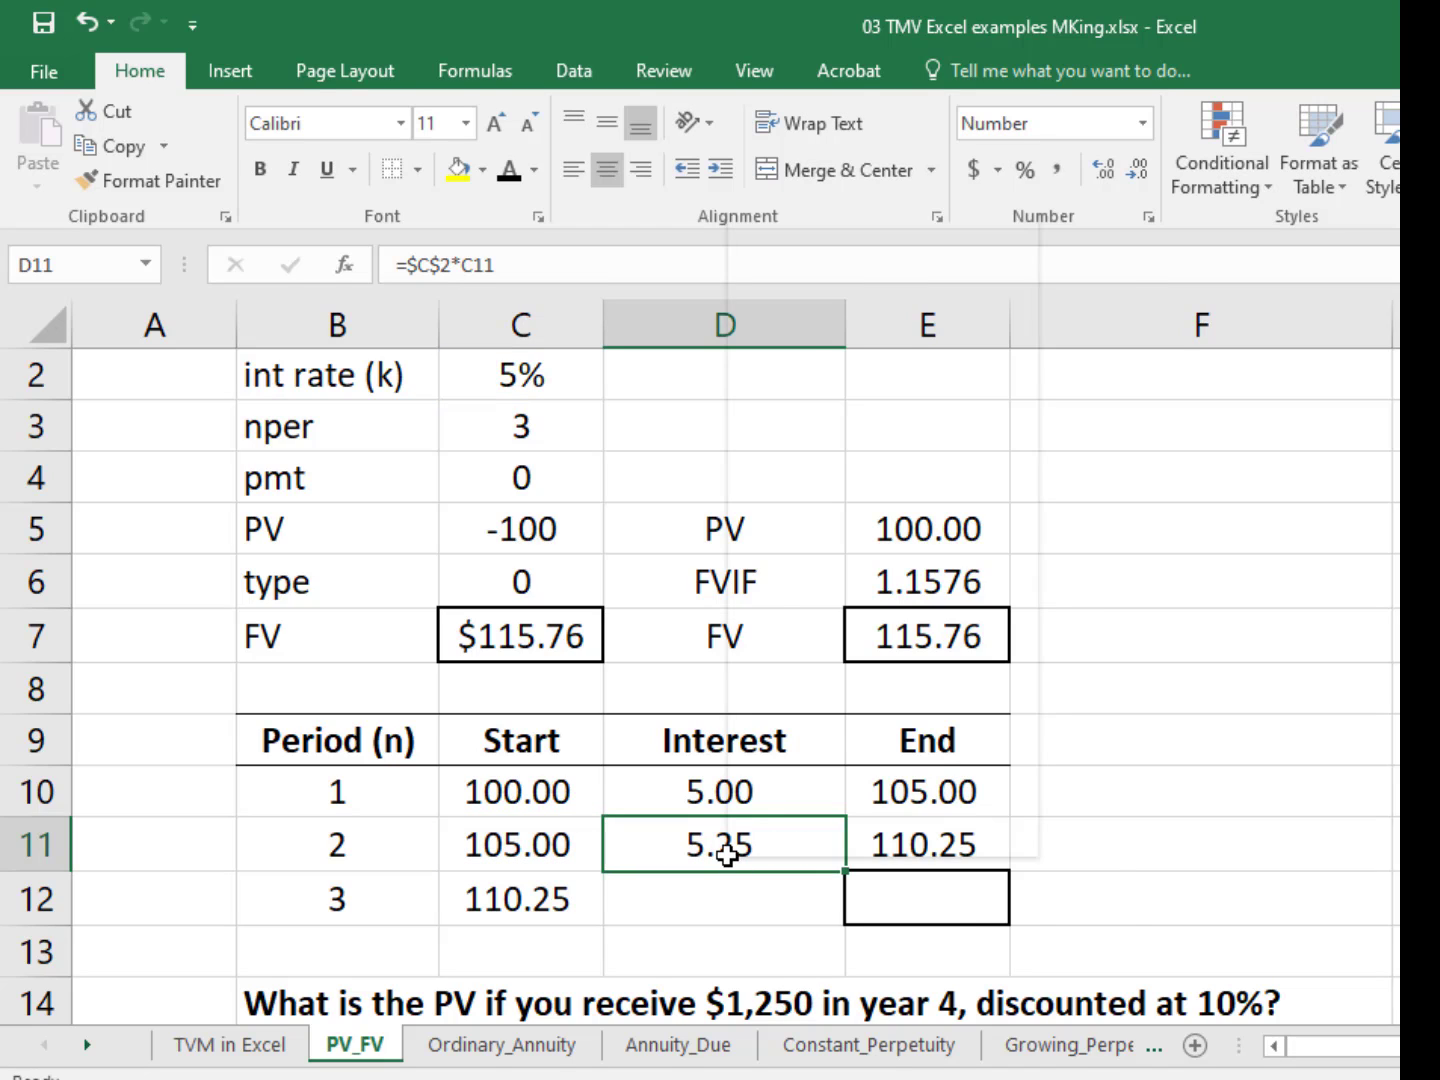
pyautogui.rightClick(727, 851)
pyautogui.click(791, 267)
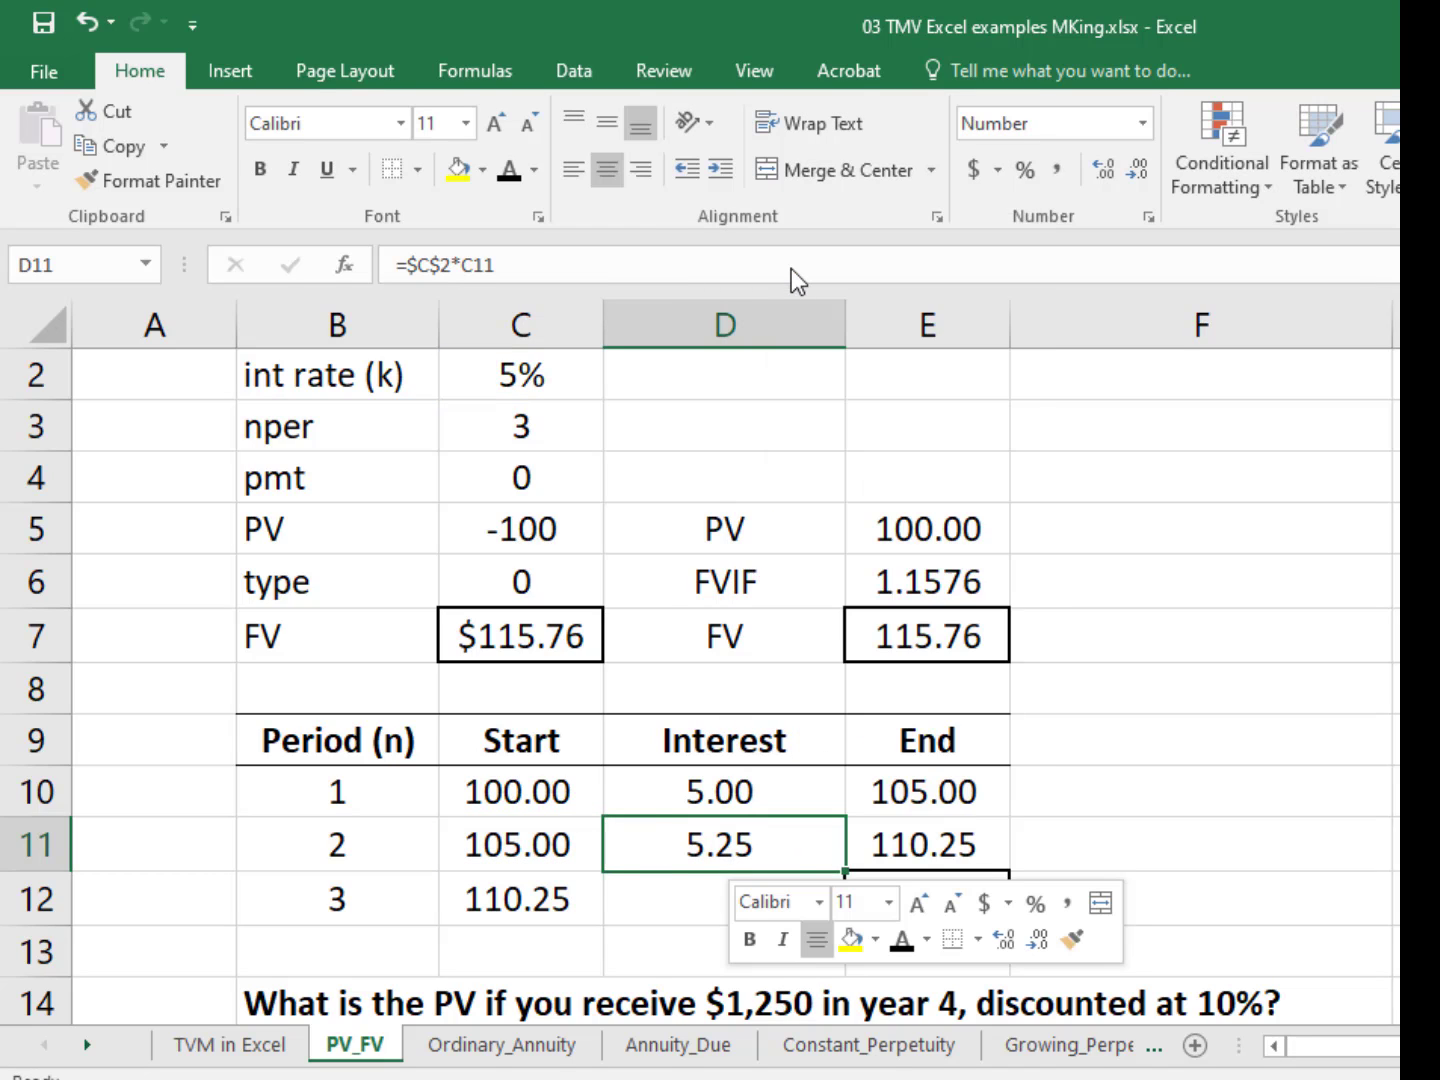
pyautogui.click(710, 899)
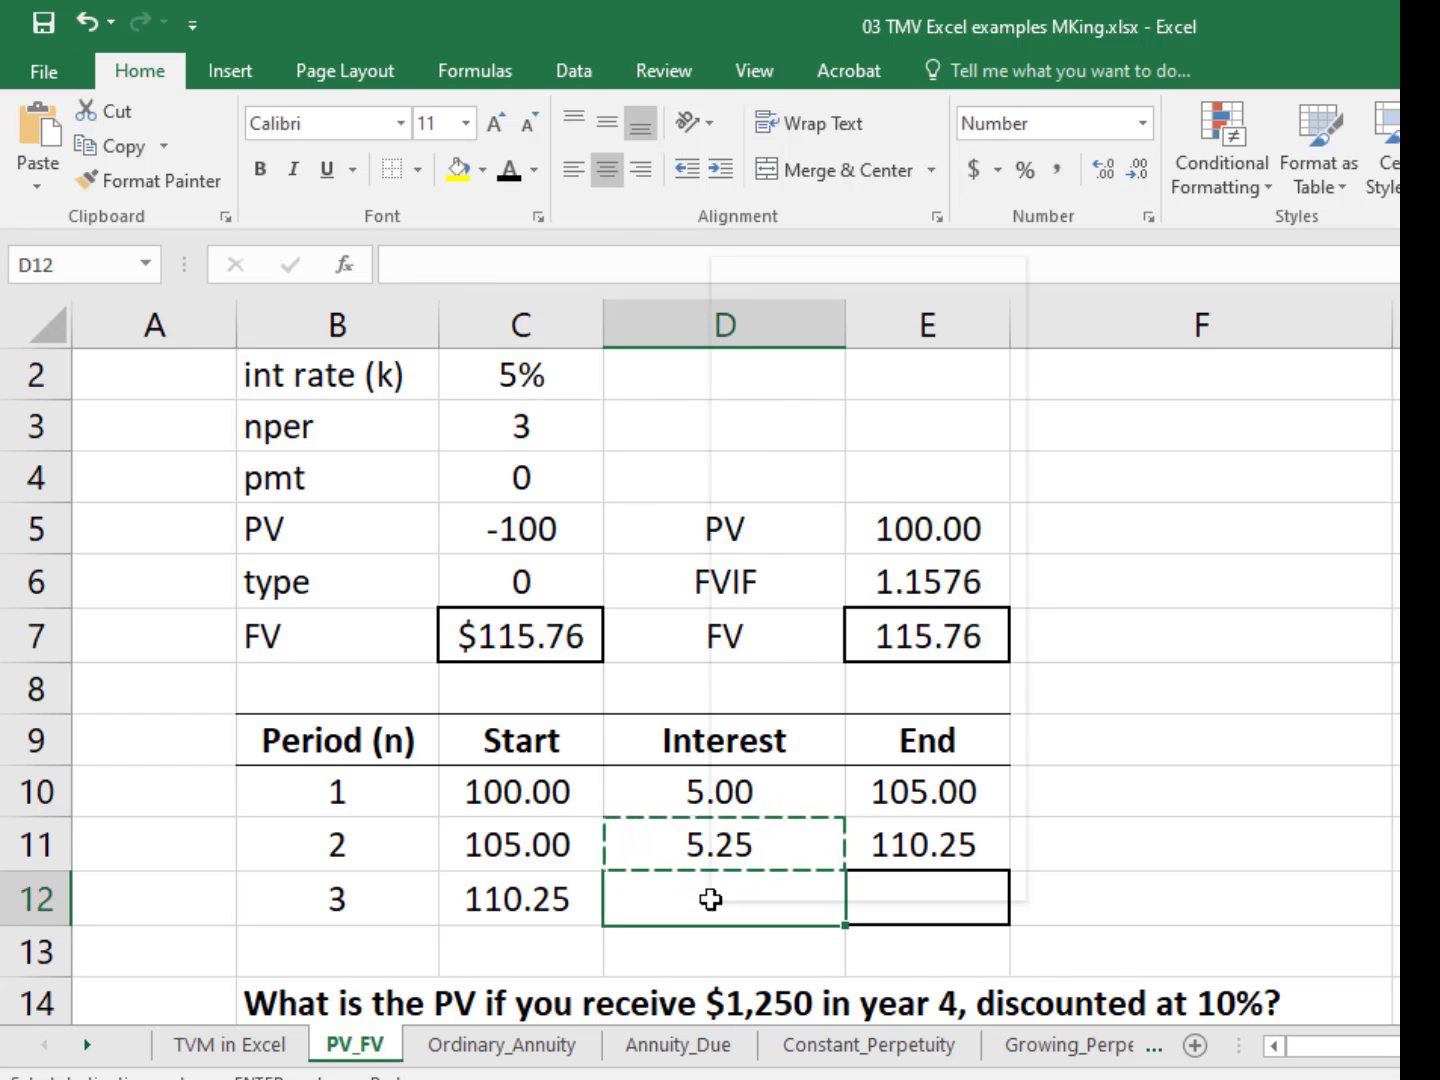
pyautogui.rightClick(712, 900)
pyautogui.click(775, 402)
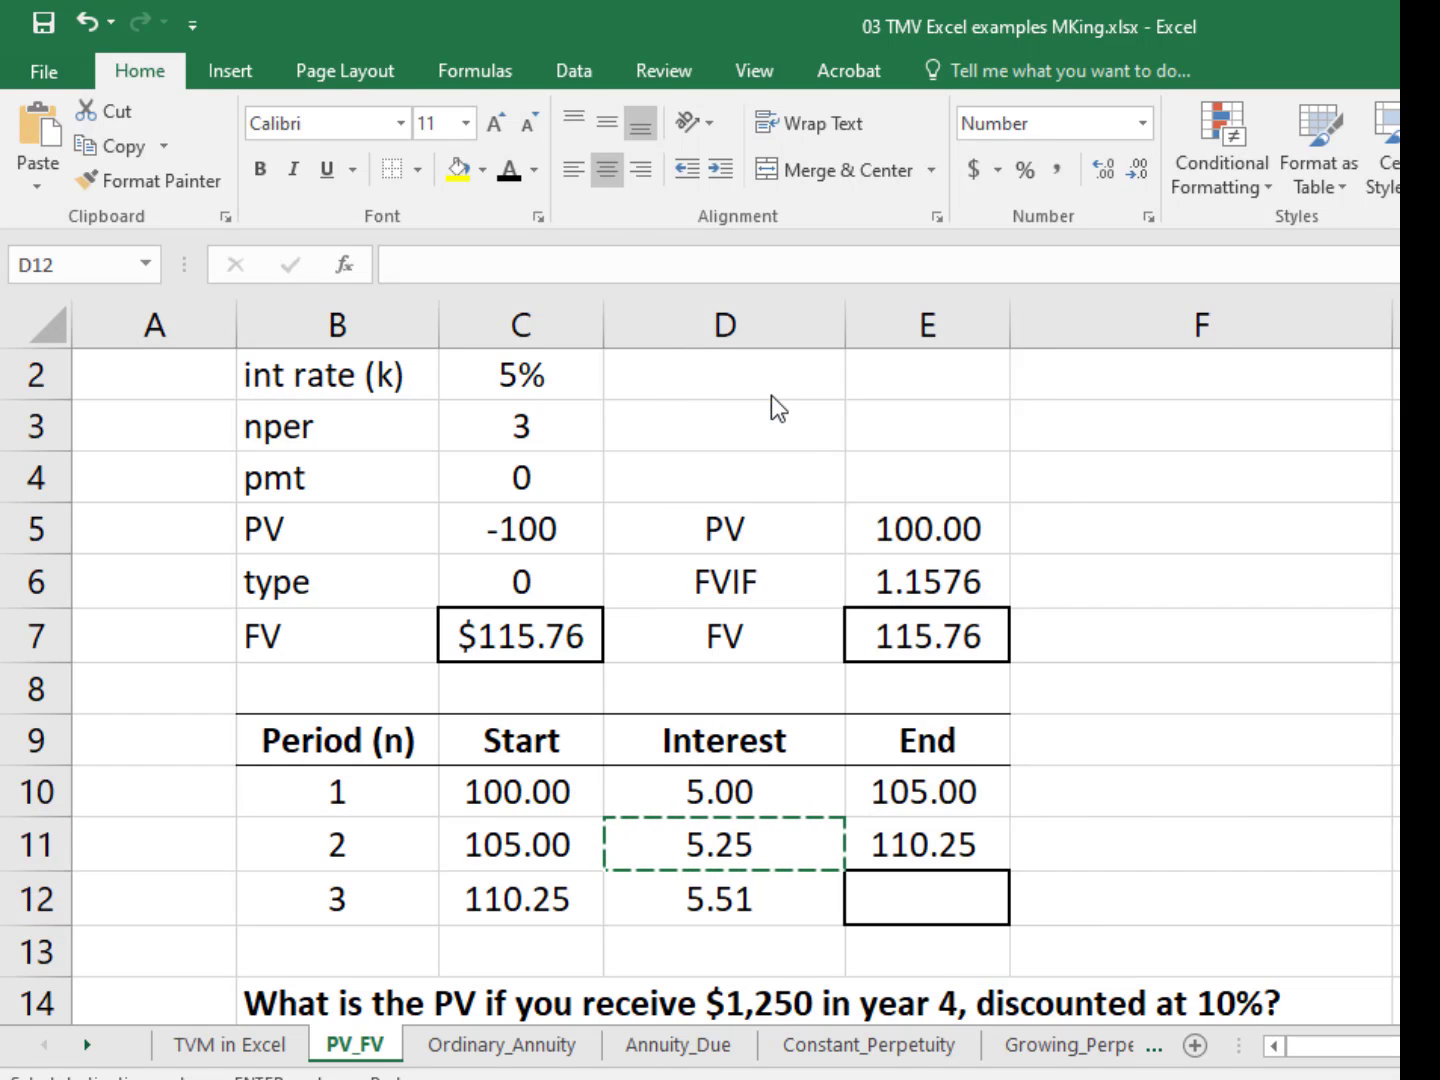
pyautogui.press('Escape')
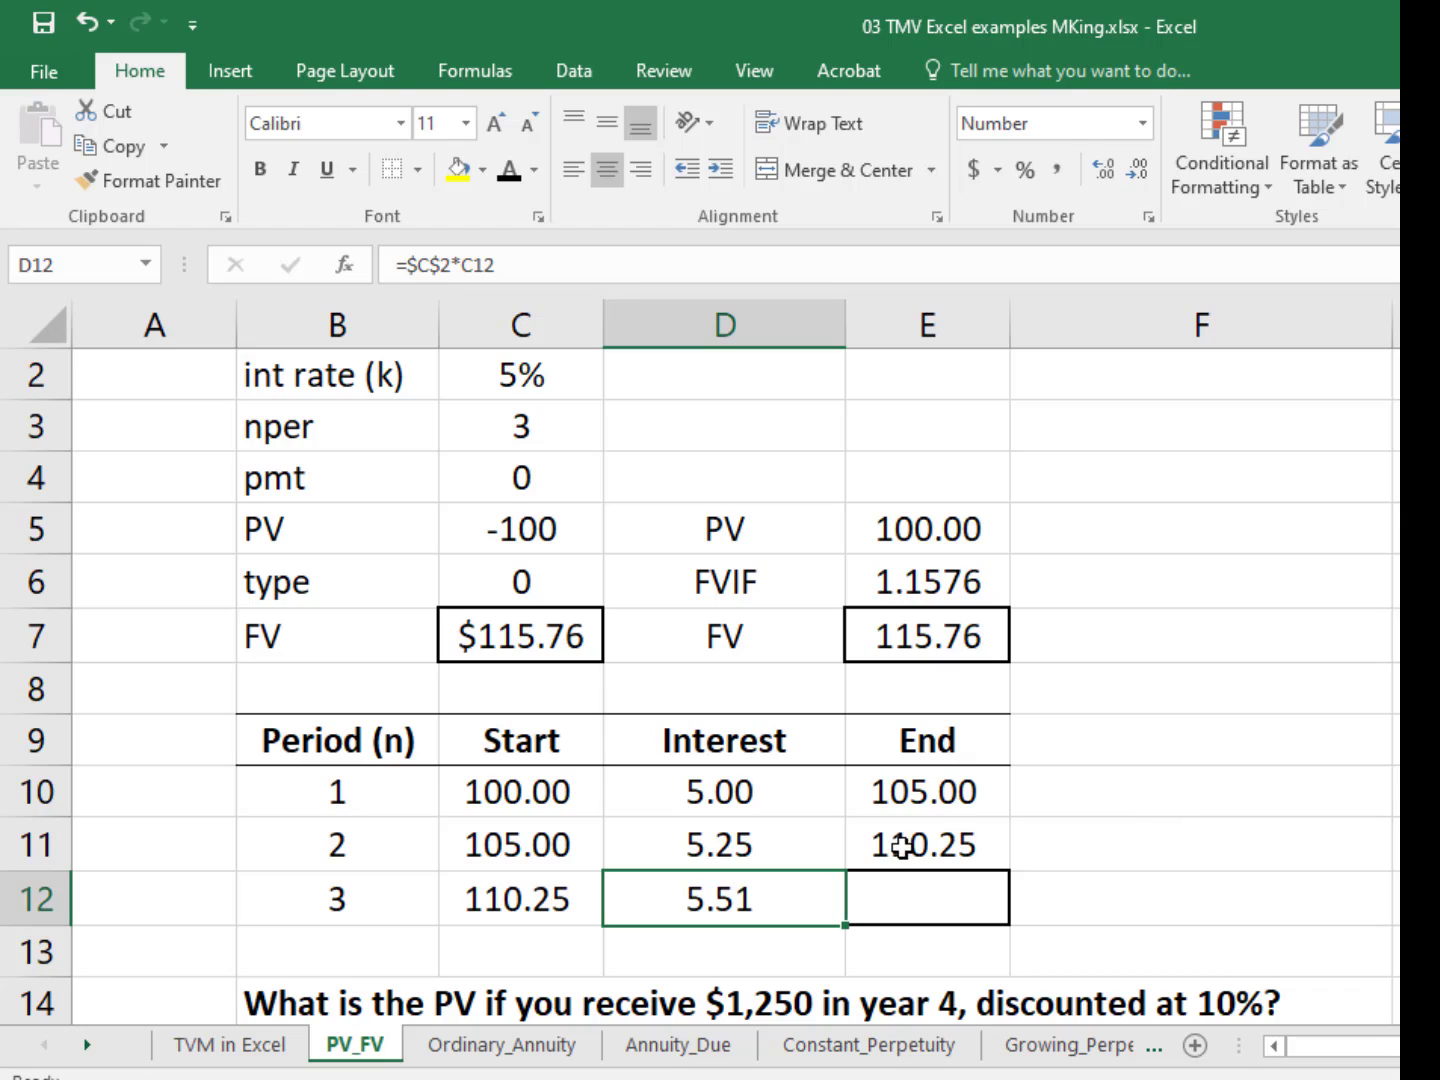
# Step: Fill the End formula from E11 down into E12 for period 3
pyautogui.click(900, 845)
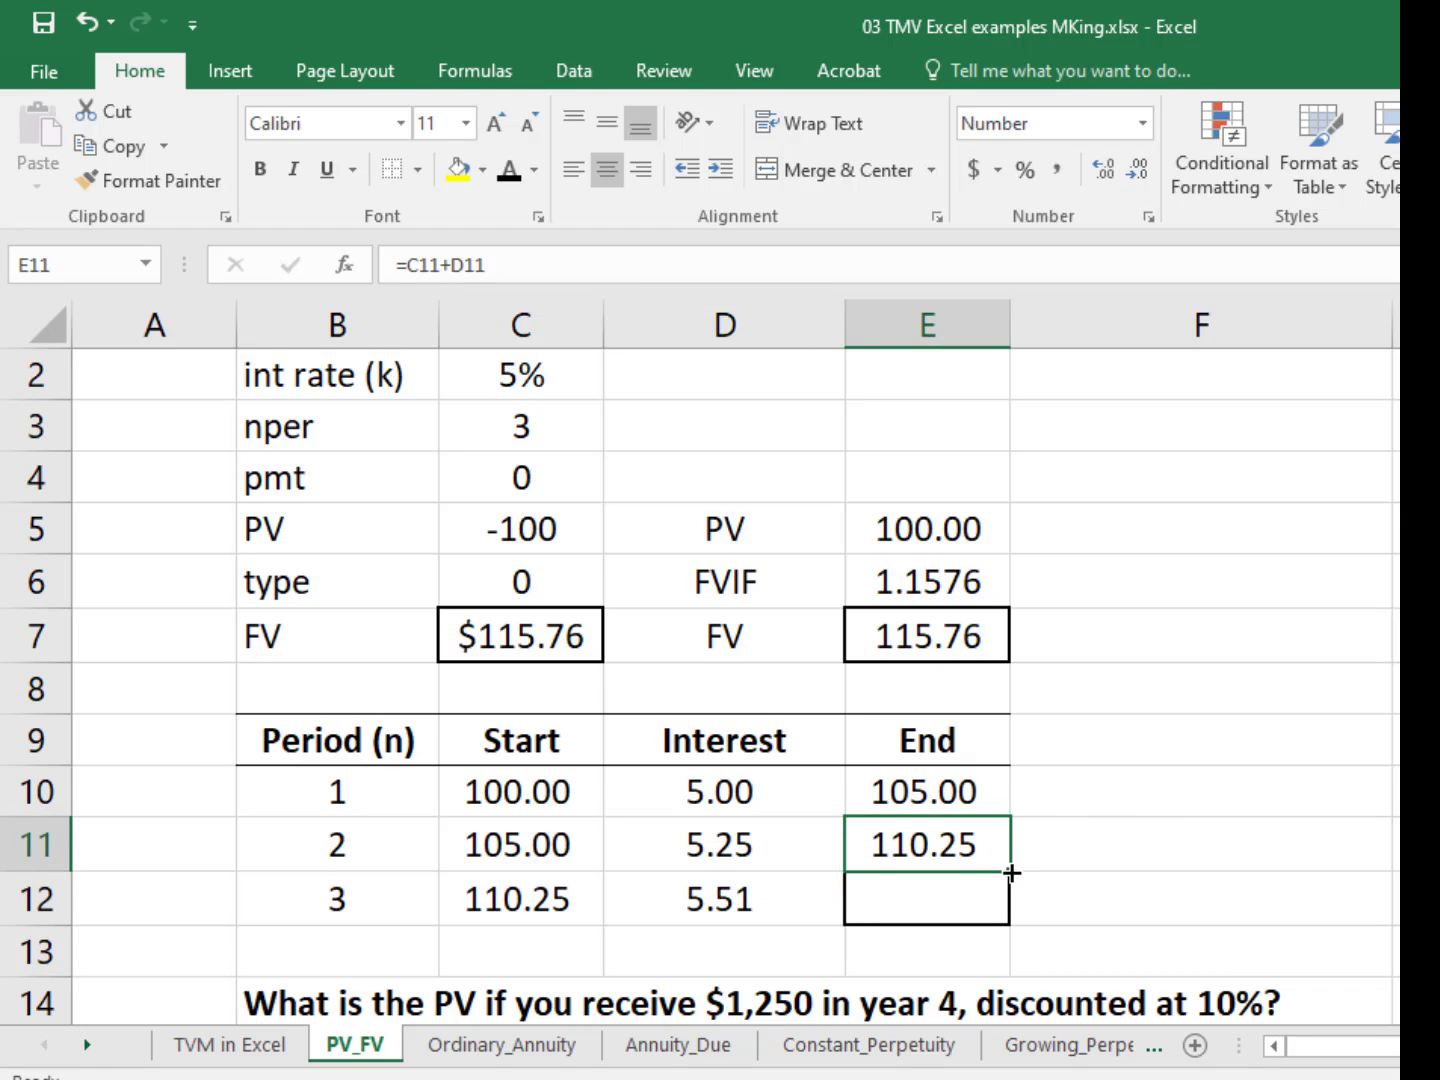
pyautogui.moveTo(1011, 875); pyautogui.dragTo(1010, 922)
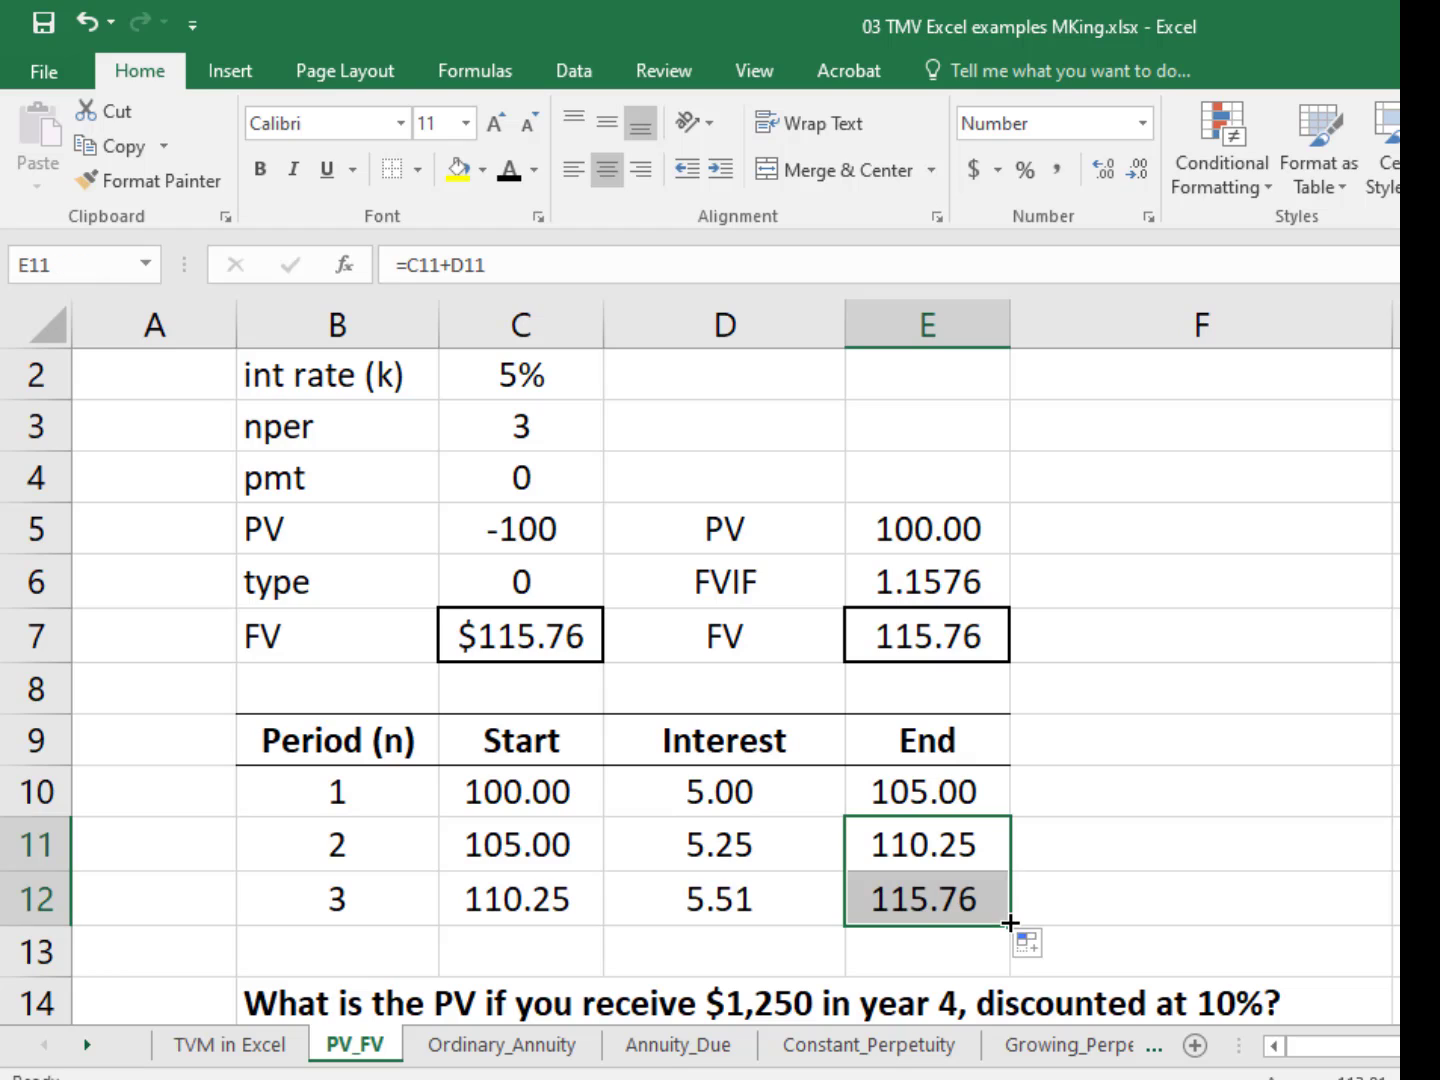
pyautogui.click(940, 896)
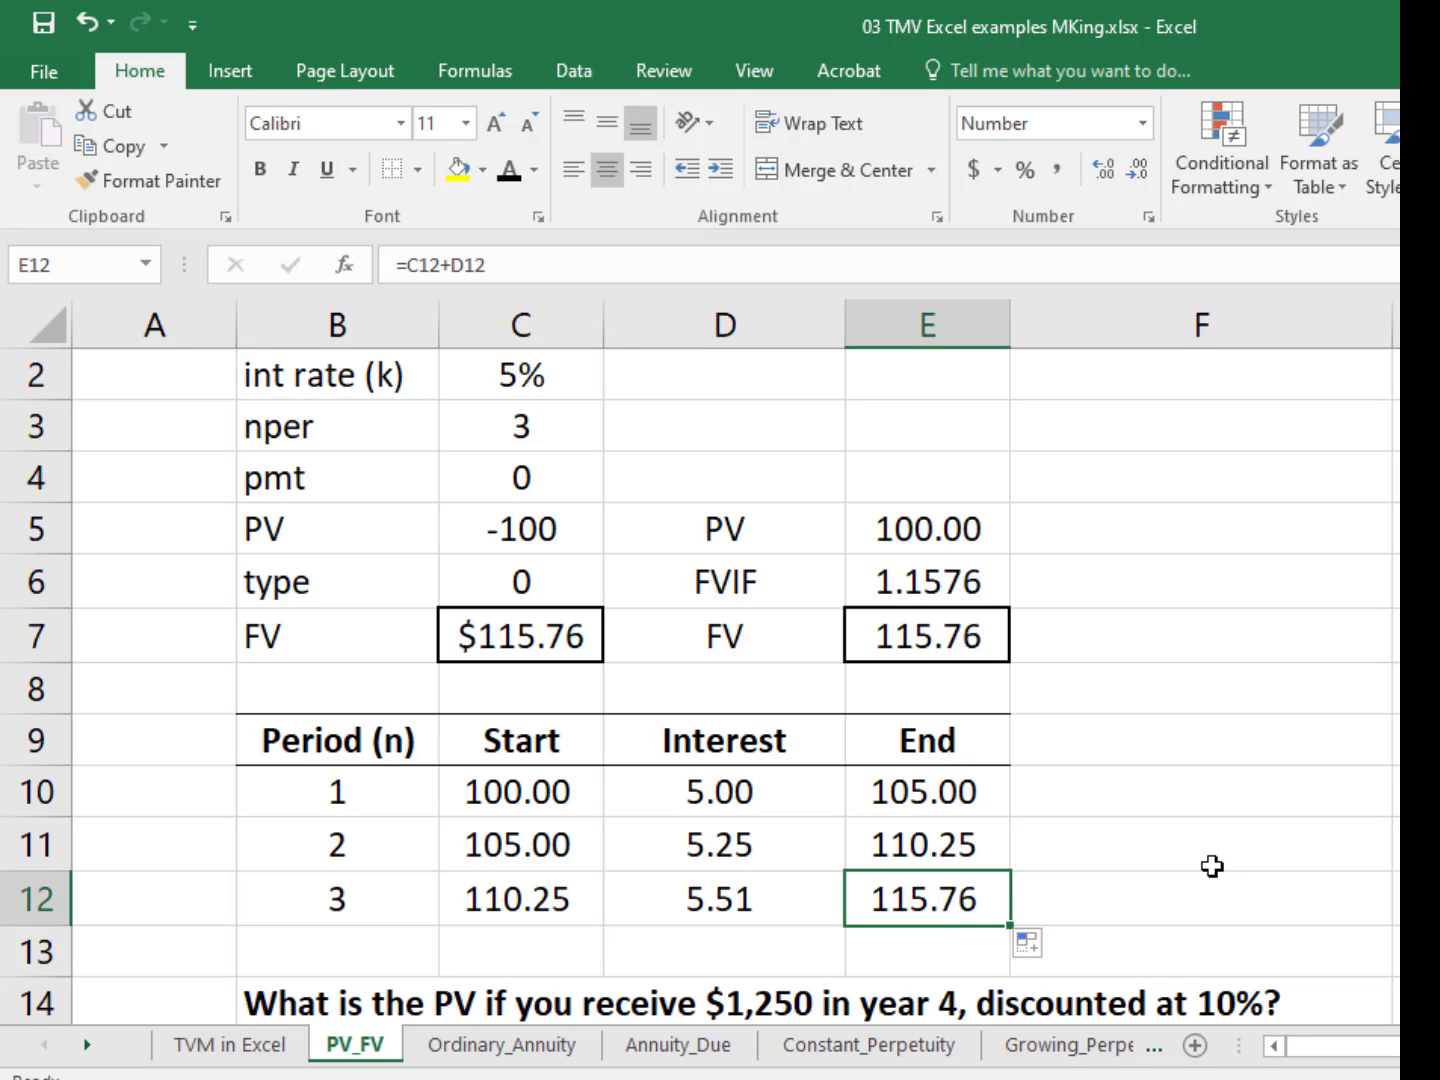
# Step: In the present value problem starting in row 14, enter an interest rate of 10% in C15 and nper of 4 in C16
pyautogui.scroll(-3, 1212, 867)
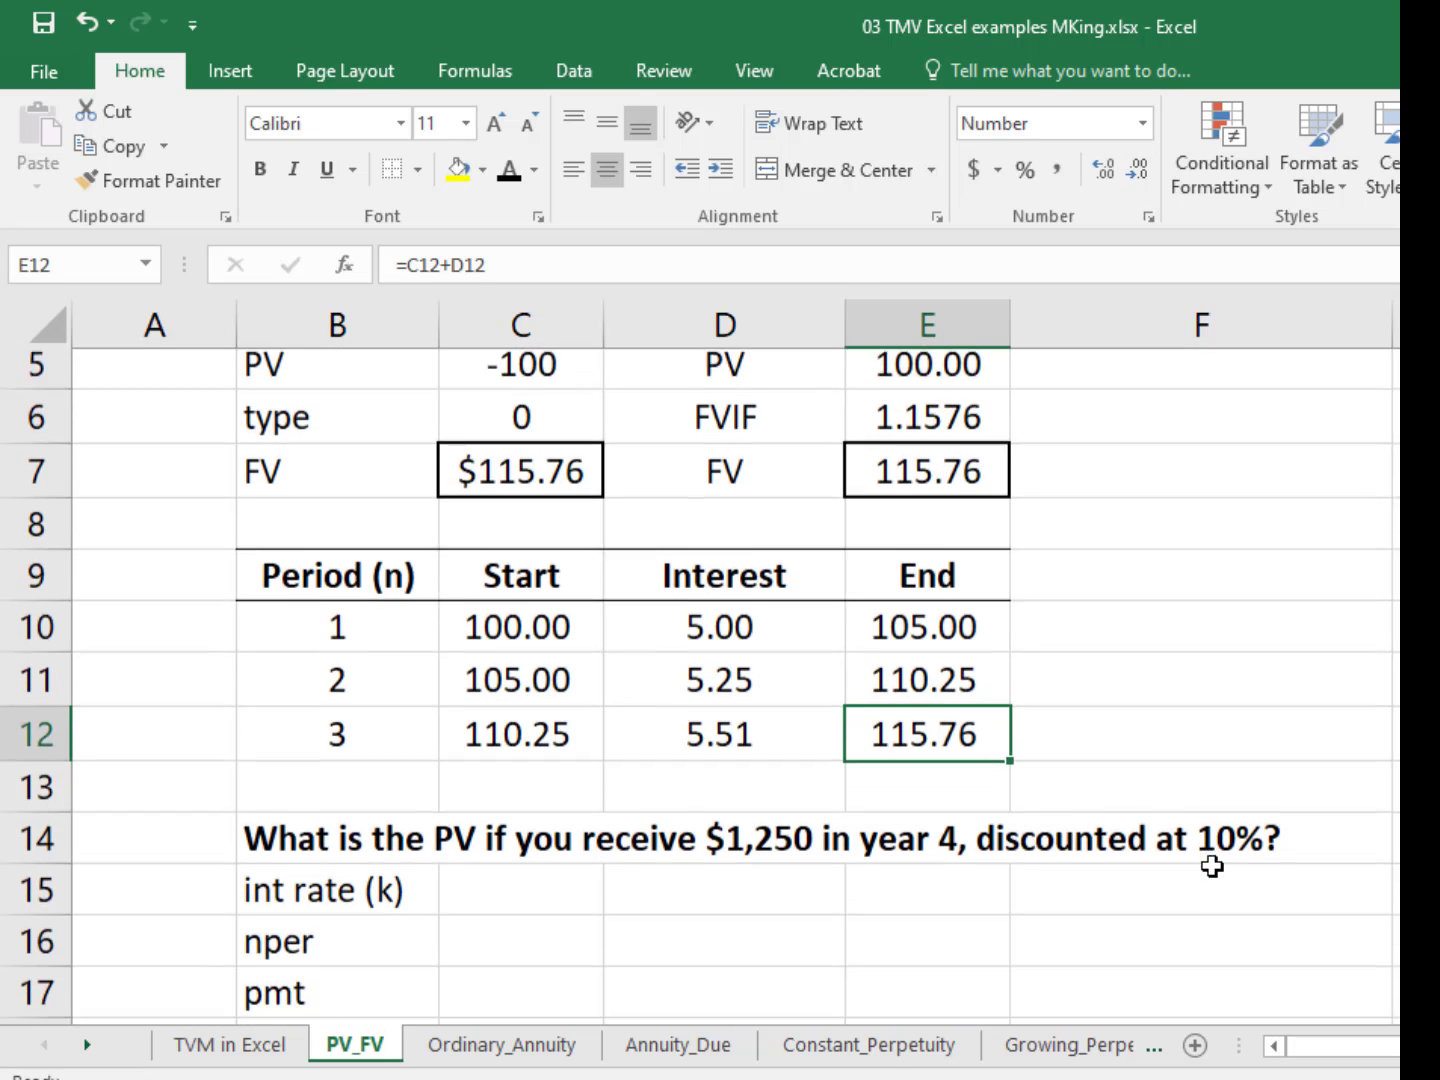
pyautogui.scroll(-1, 1212, 866)
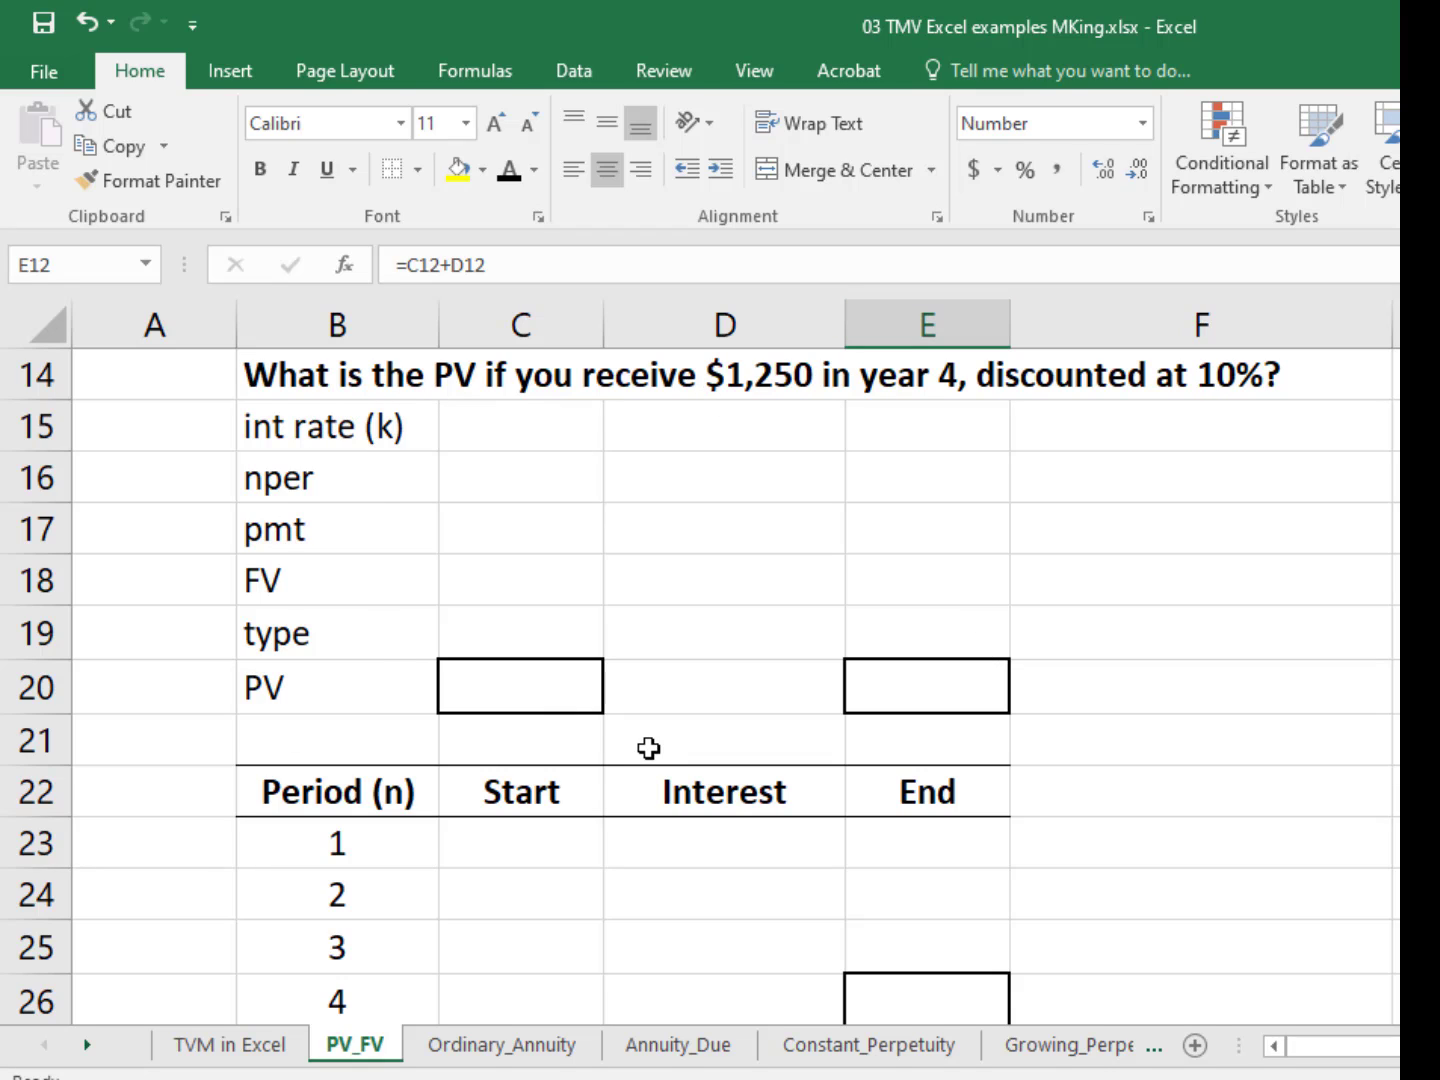
pyautogui.click(534, 437)
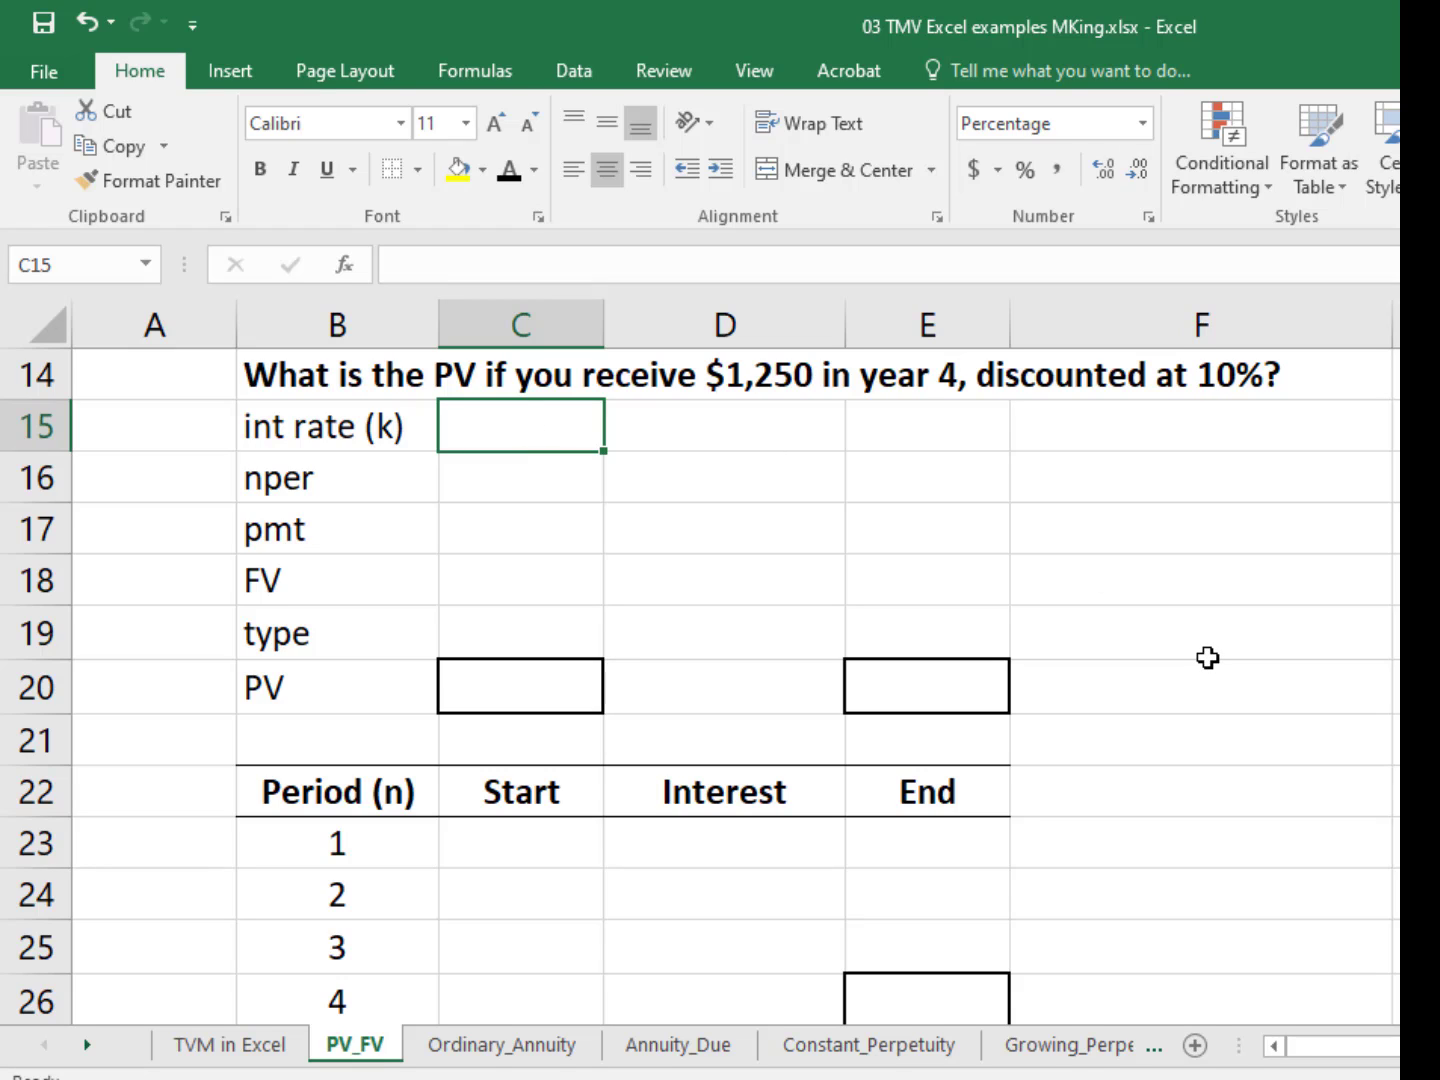
pyautogui.write('10%')
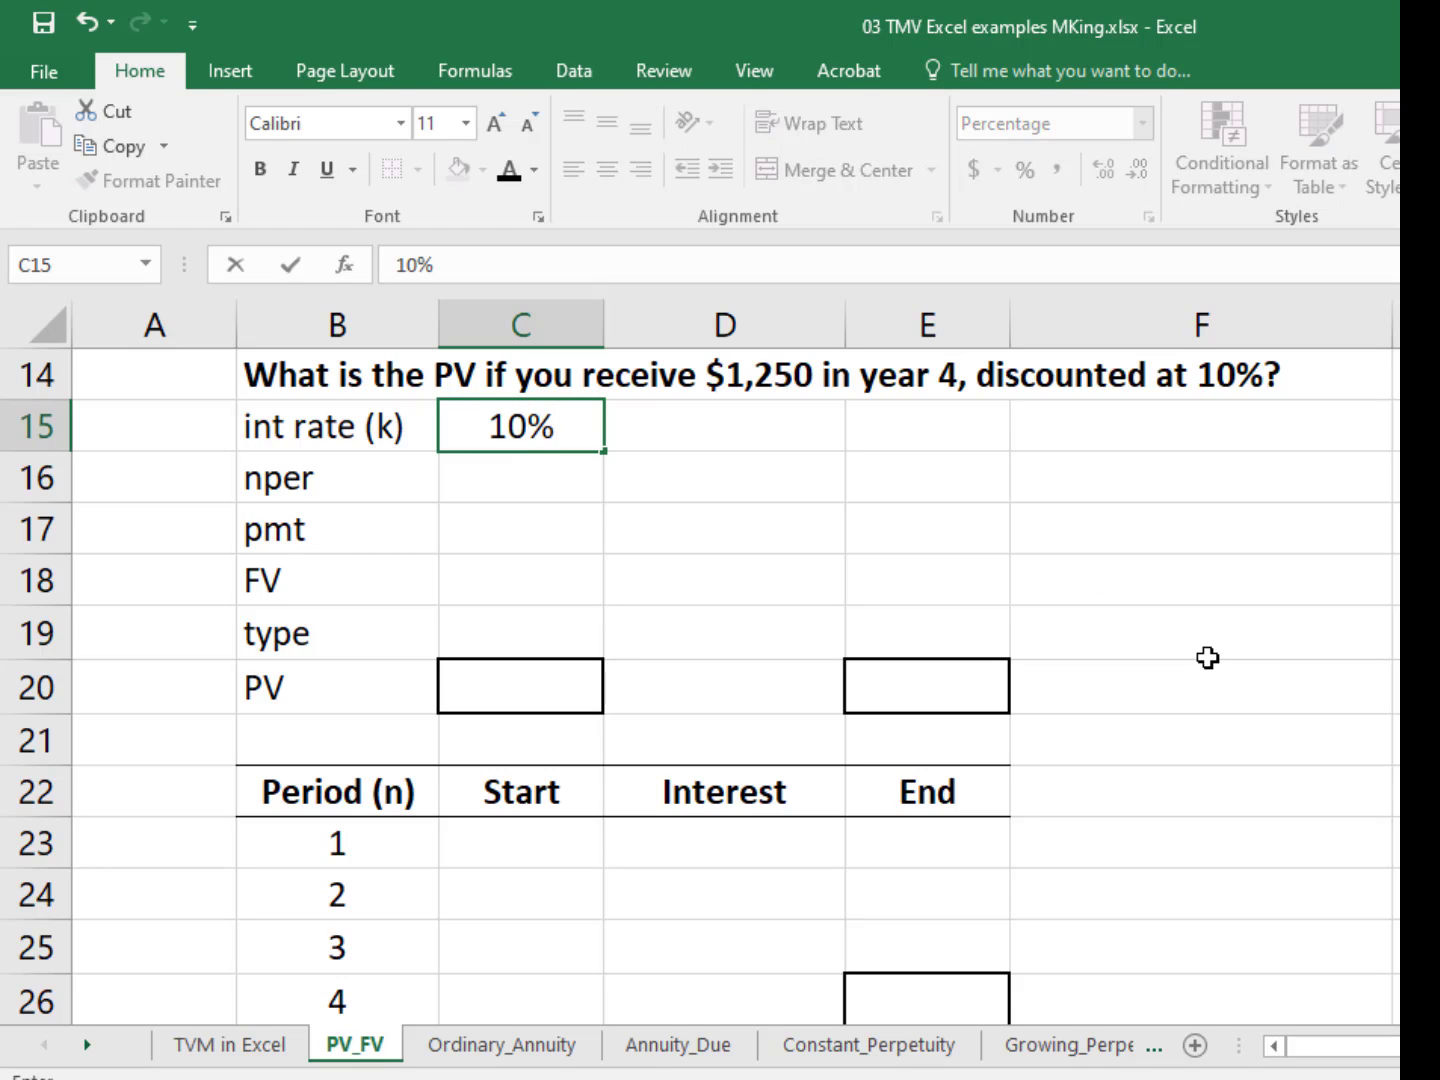
pyautogui.press('Return')
pyautogui.press('Up')
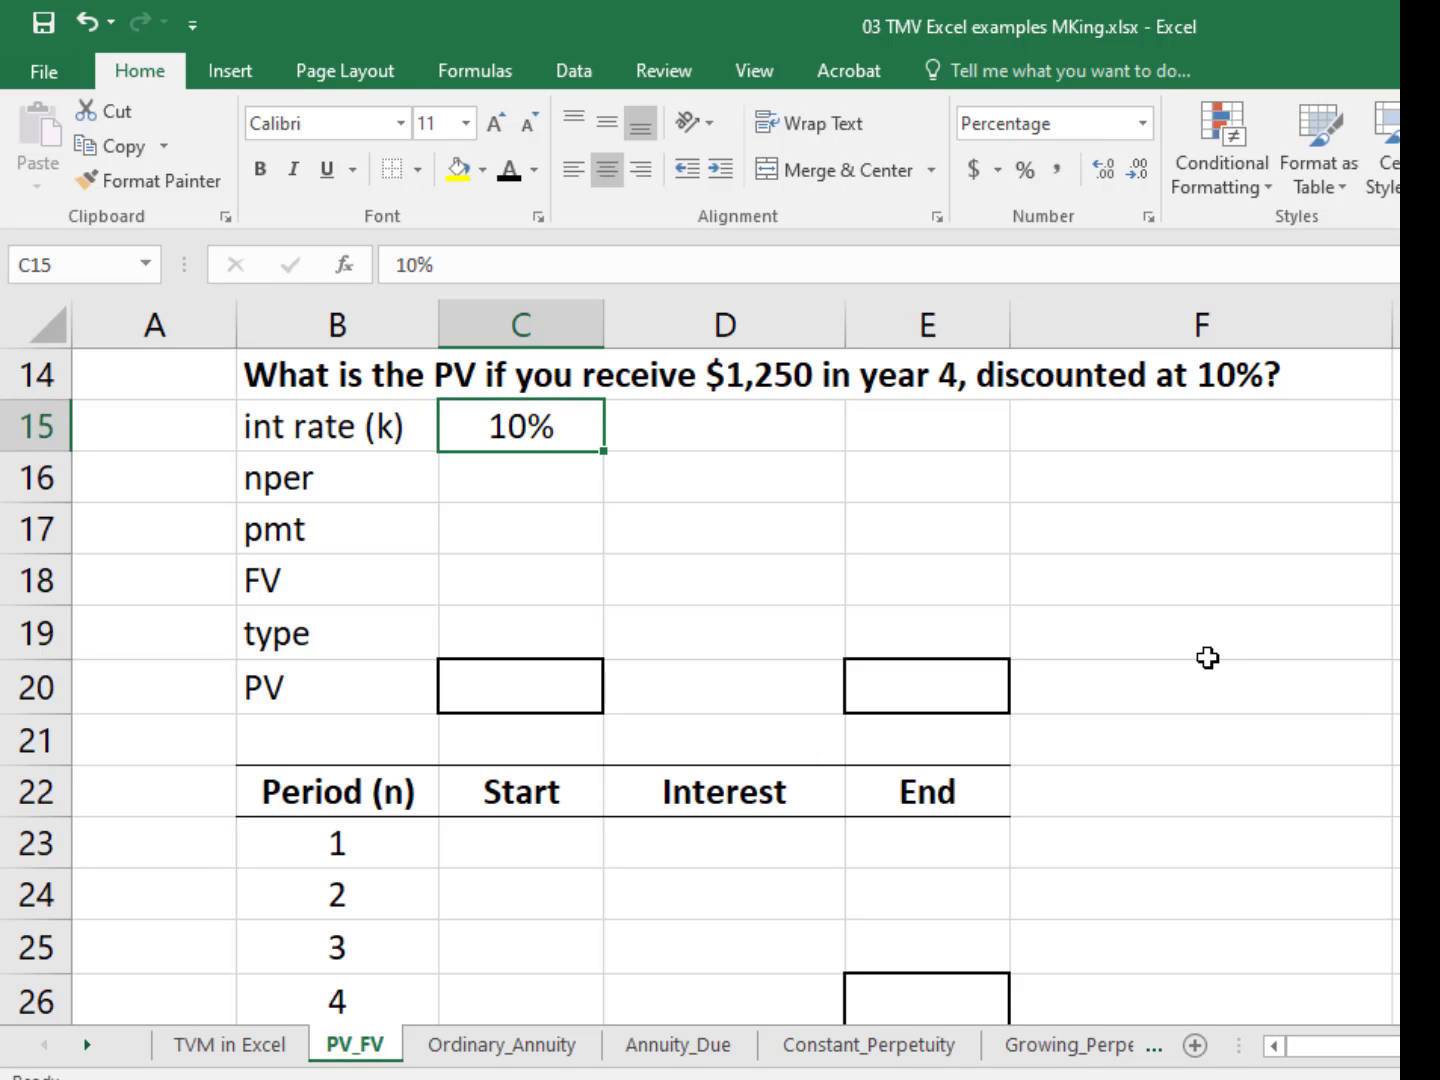
pyautogui.press('Down')
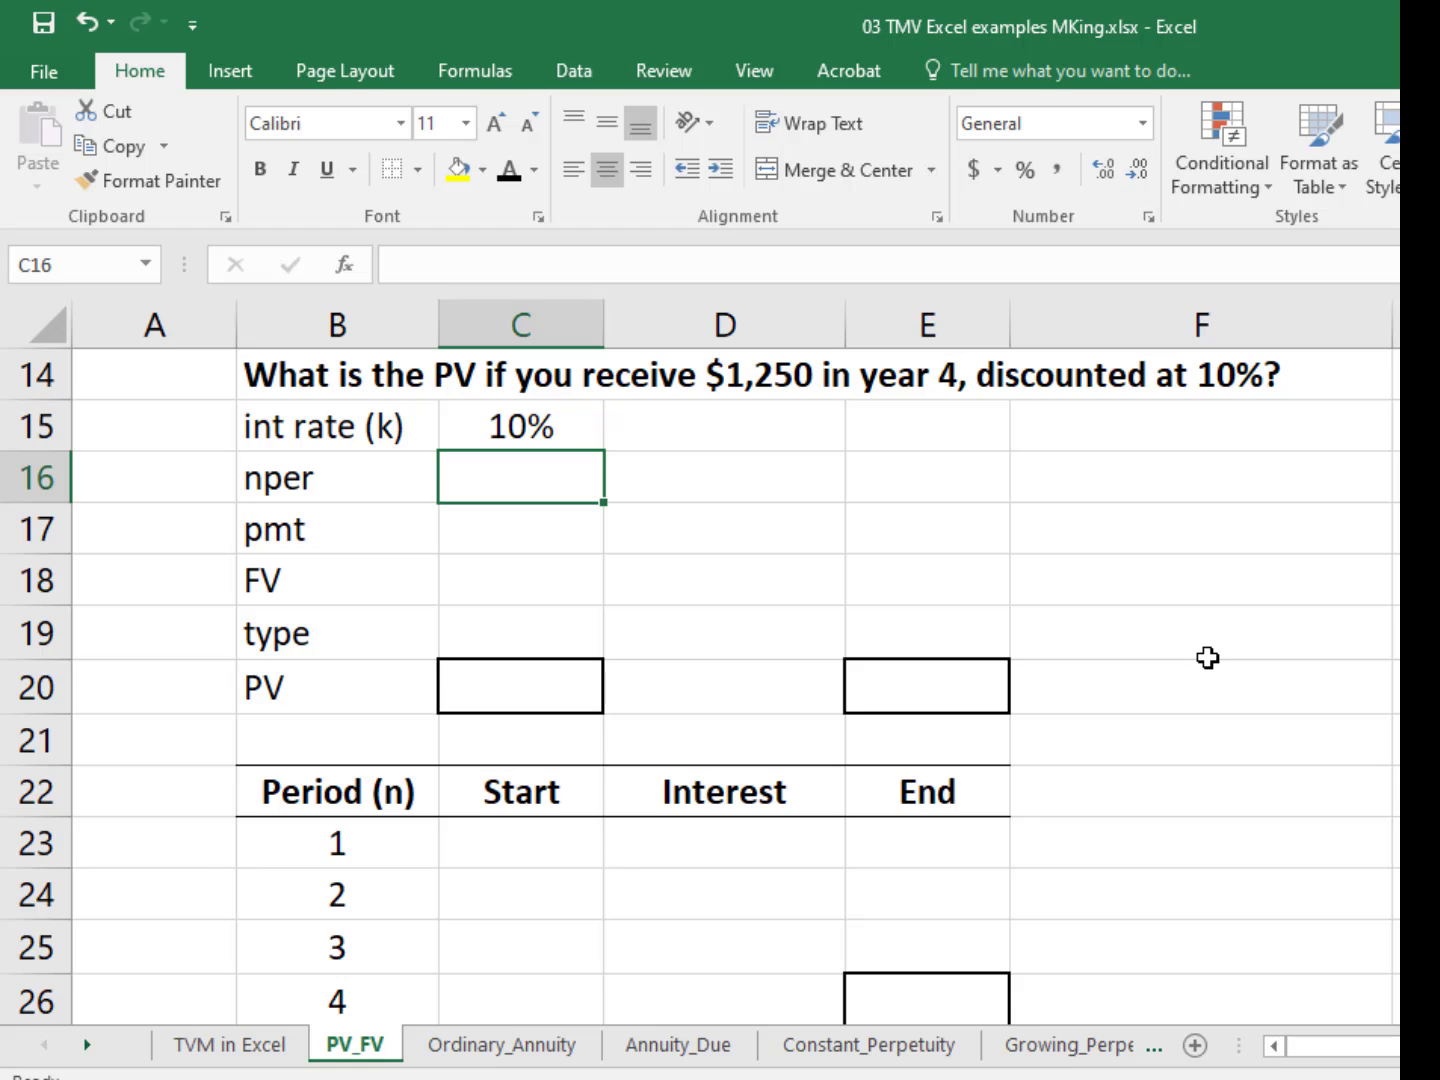
pyautogui.write('4')
pyautogui.press('Return')
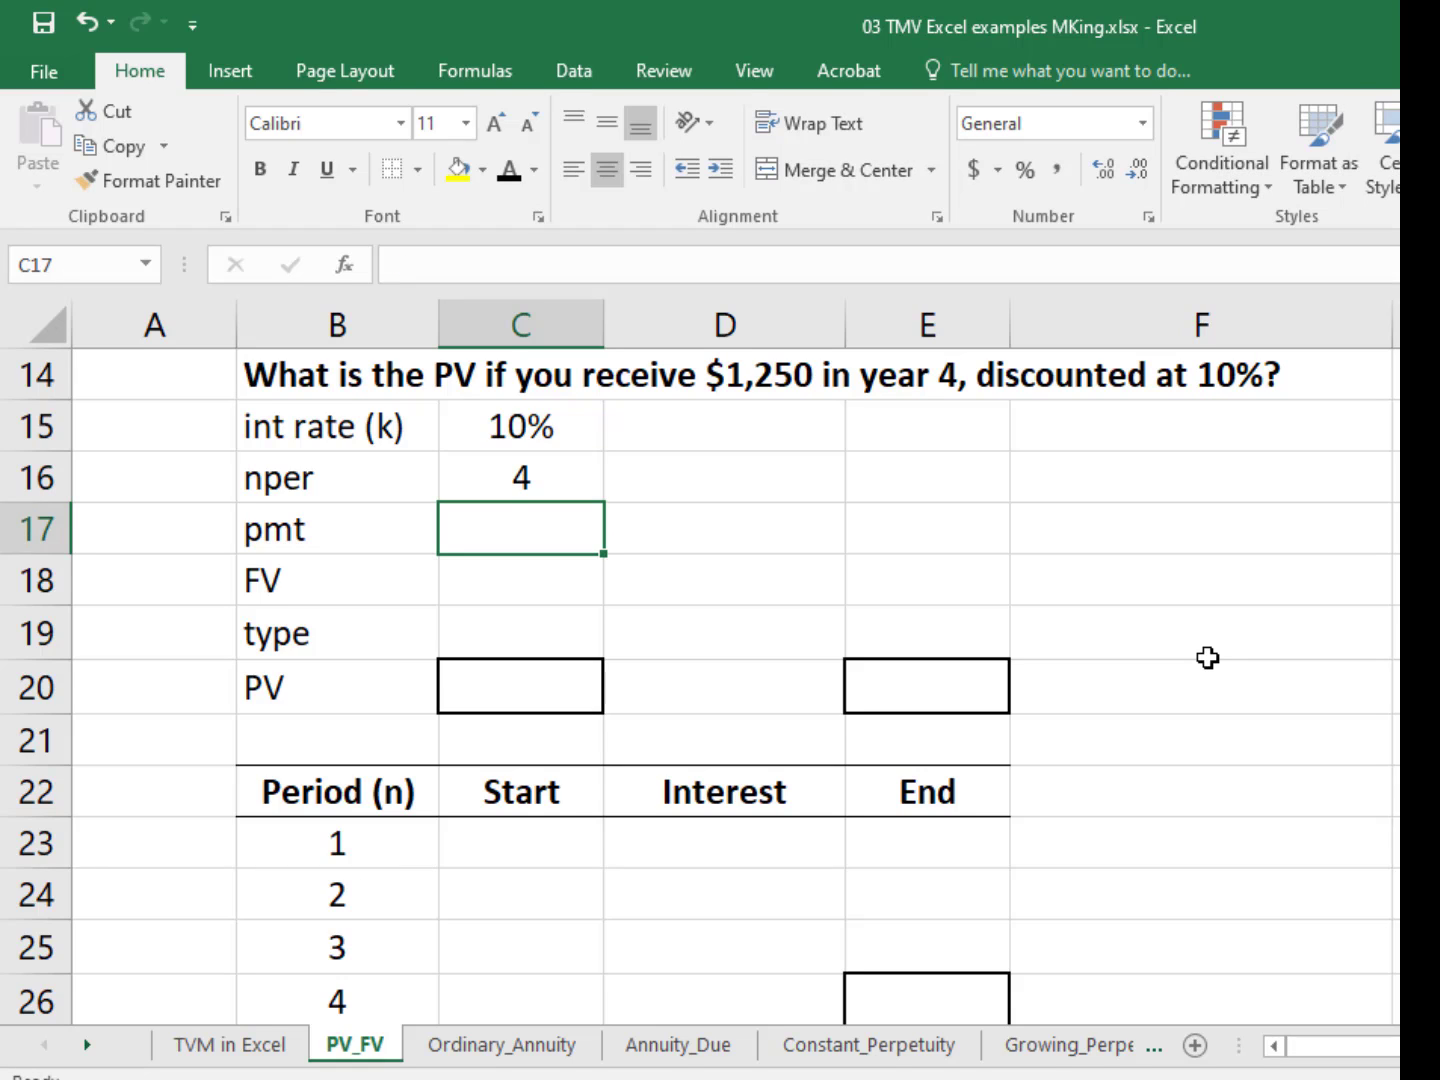
# Step: Enter pmt as 0 in C17, FV as 1250 in C18 and type as 0 in C19
pyautogui.write('0')
pyautogui.press('Return')
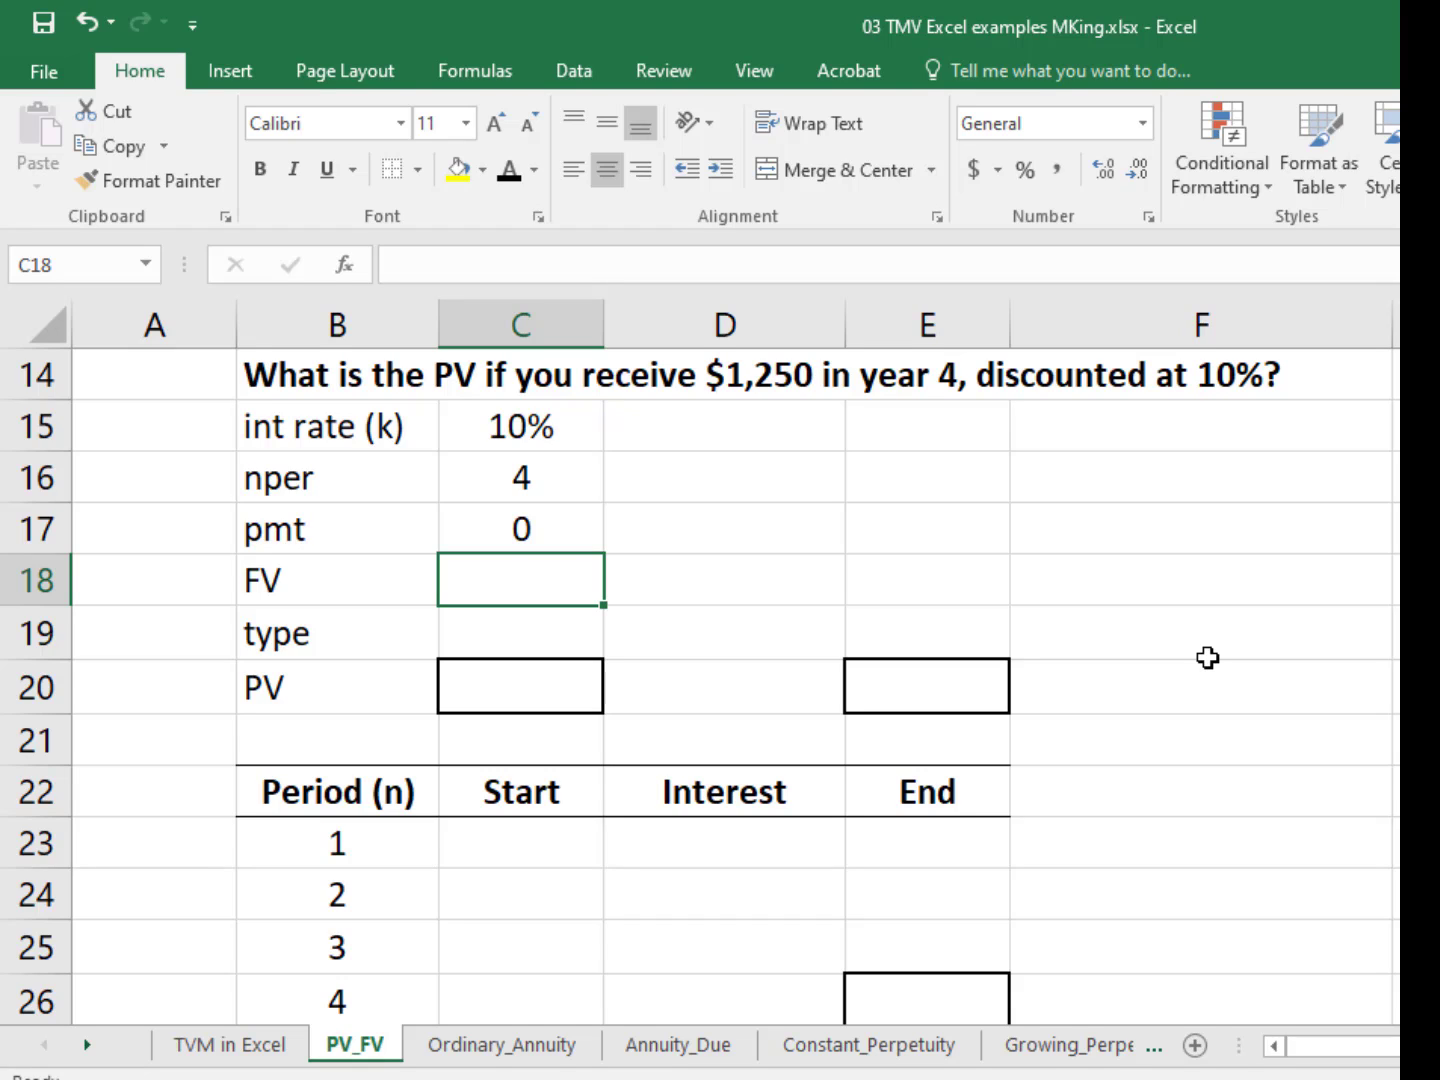
pyautogui.write('1250')
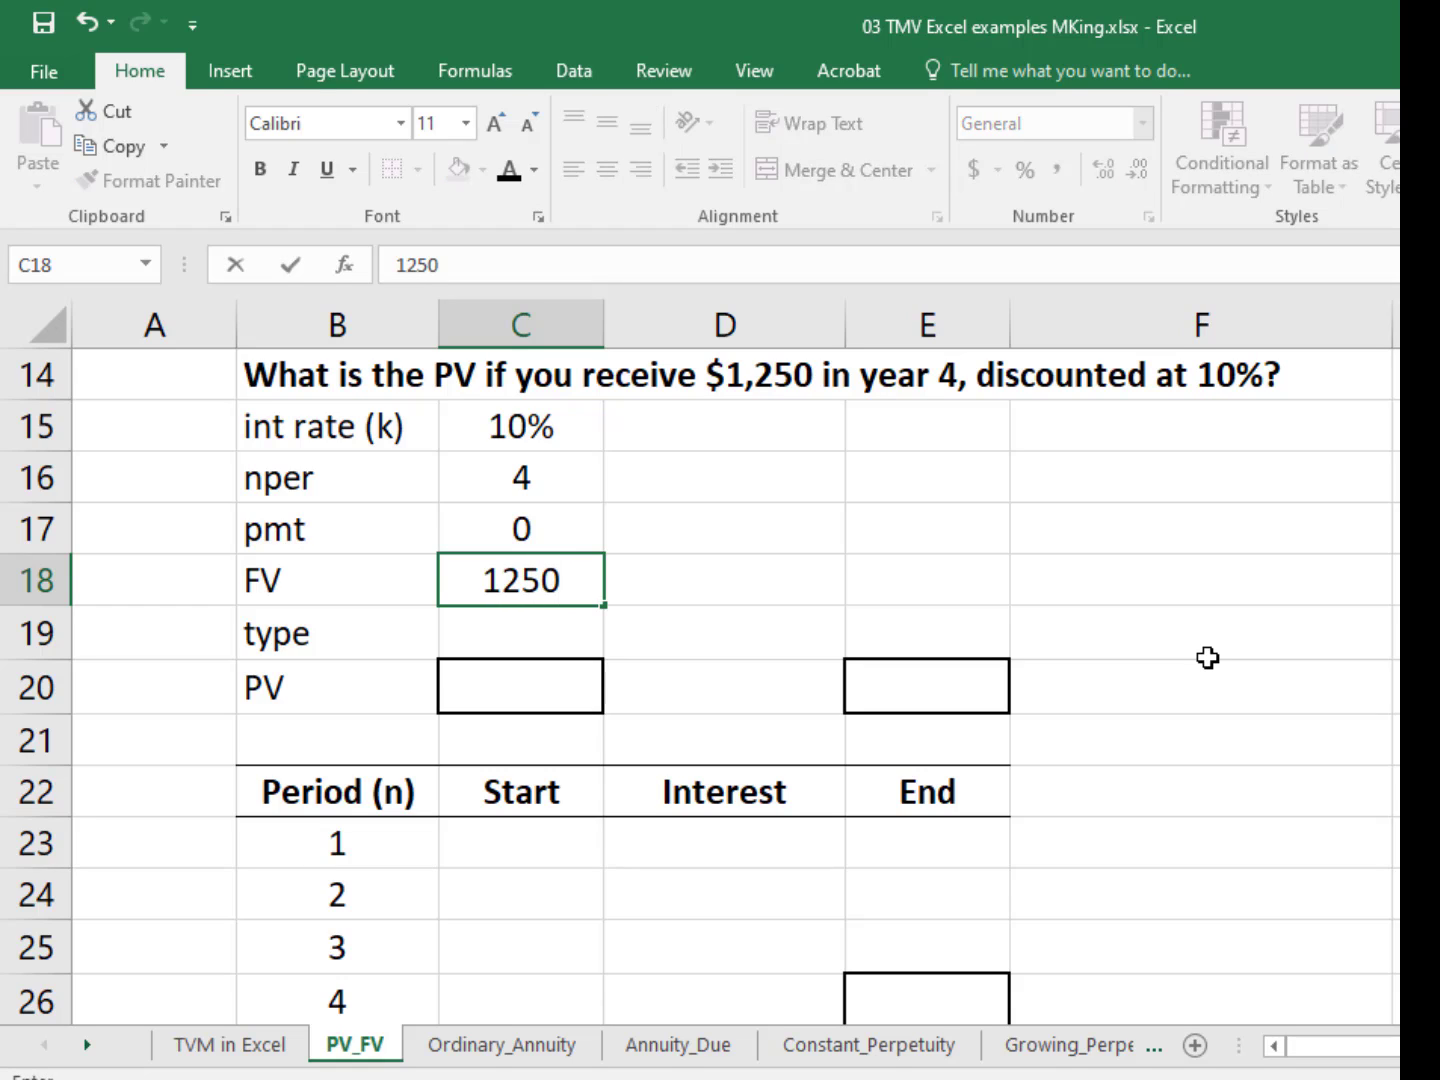
pyautogui.press('Return')
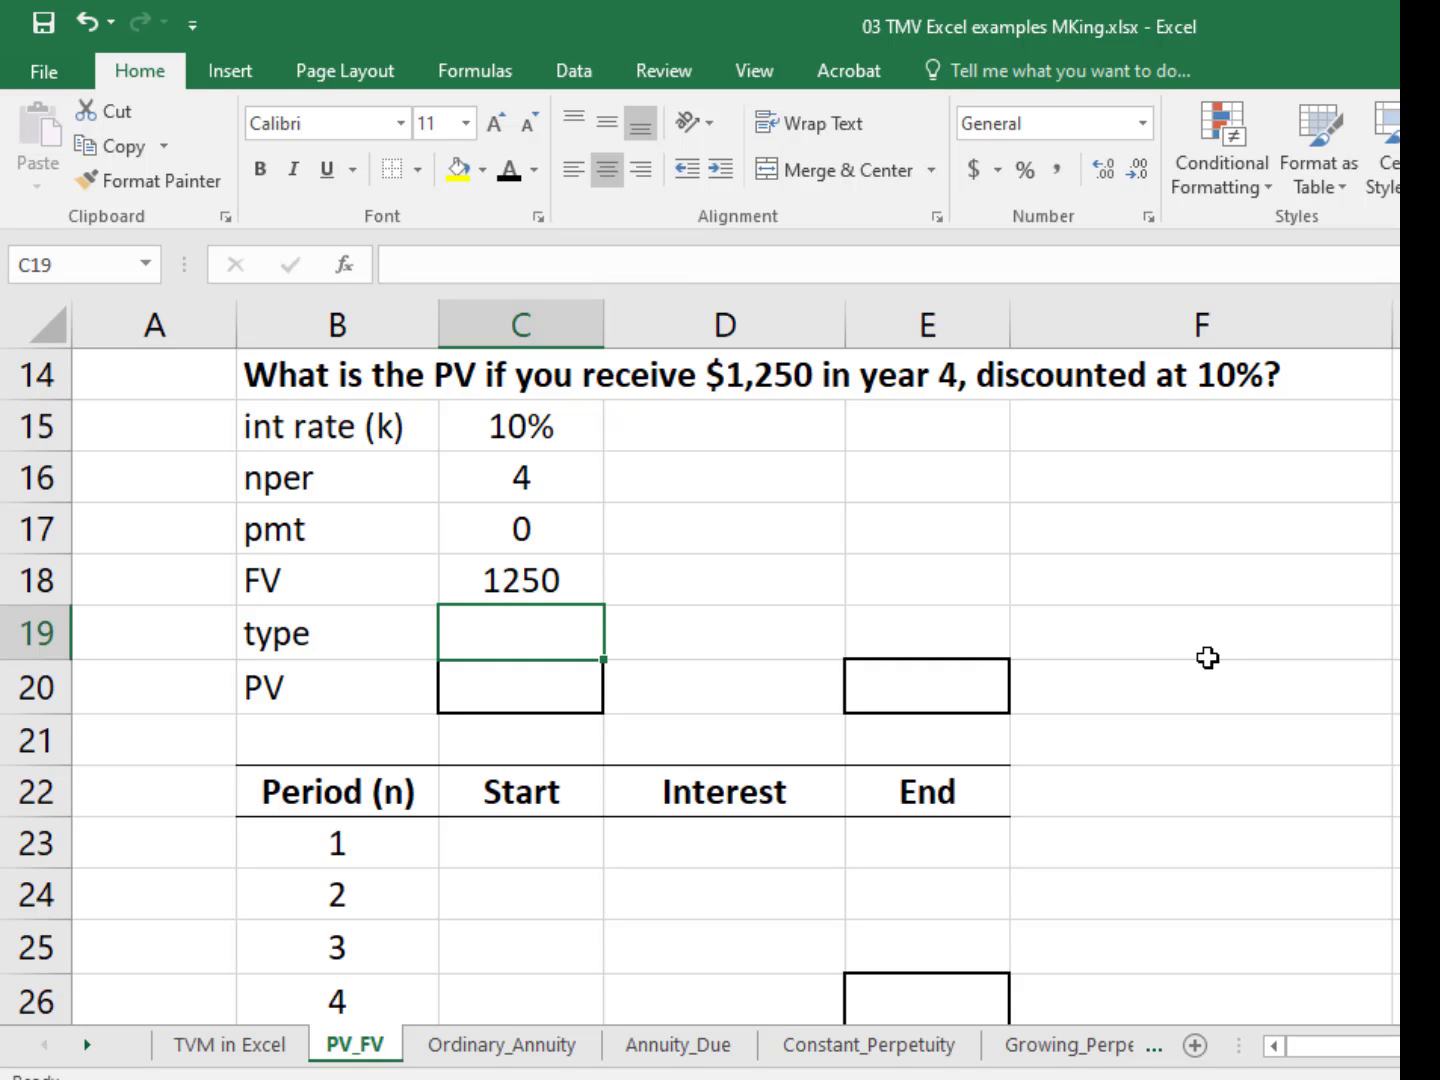
pyautogui.write('0')
pyautogui.press('Return')
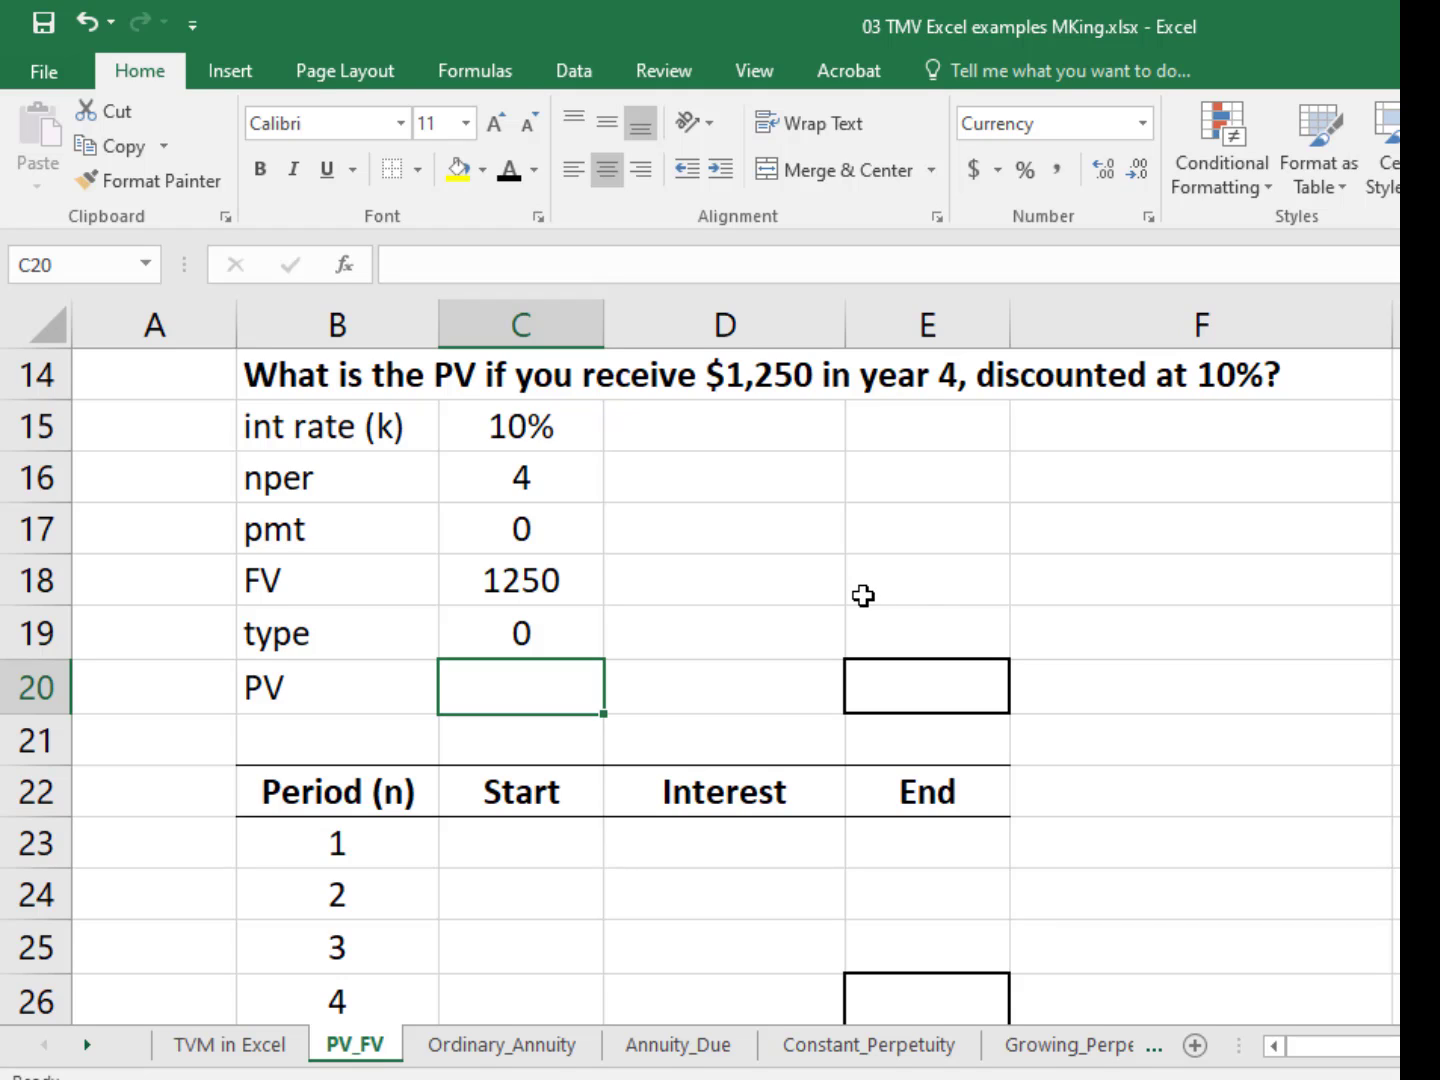
# Step: Calculate the present value in C20 with =PV(C15,C16,C17,C18,C19)
pyautogui.write('=')
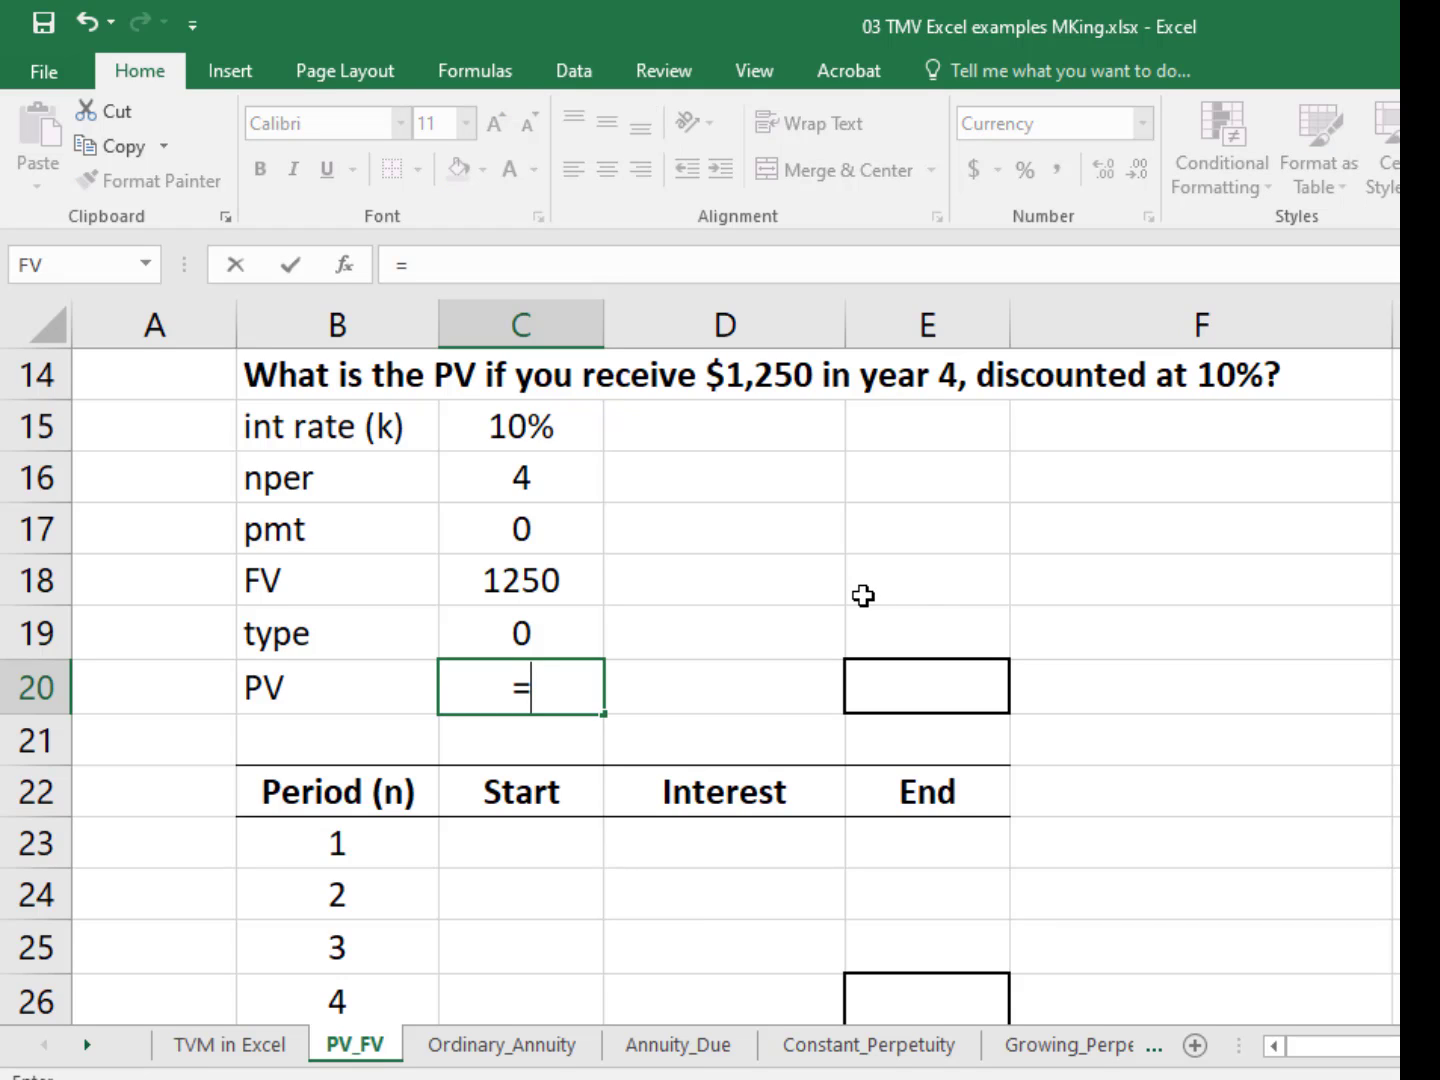
pyautogui.write('pv(')
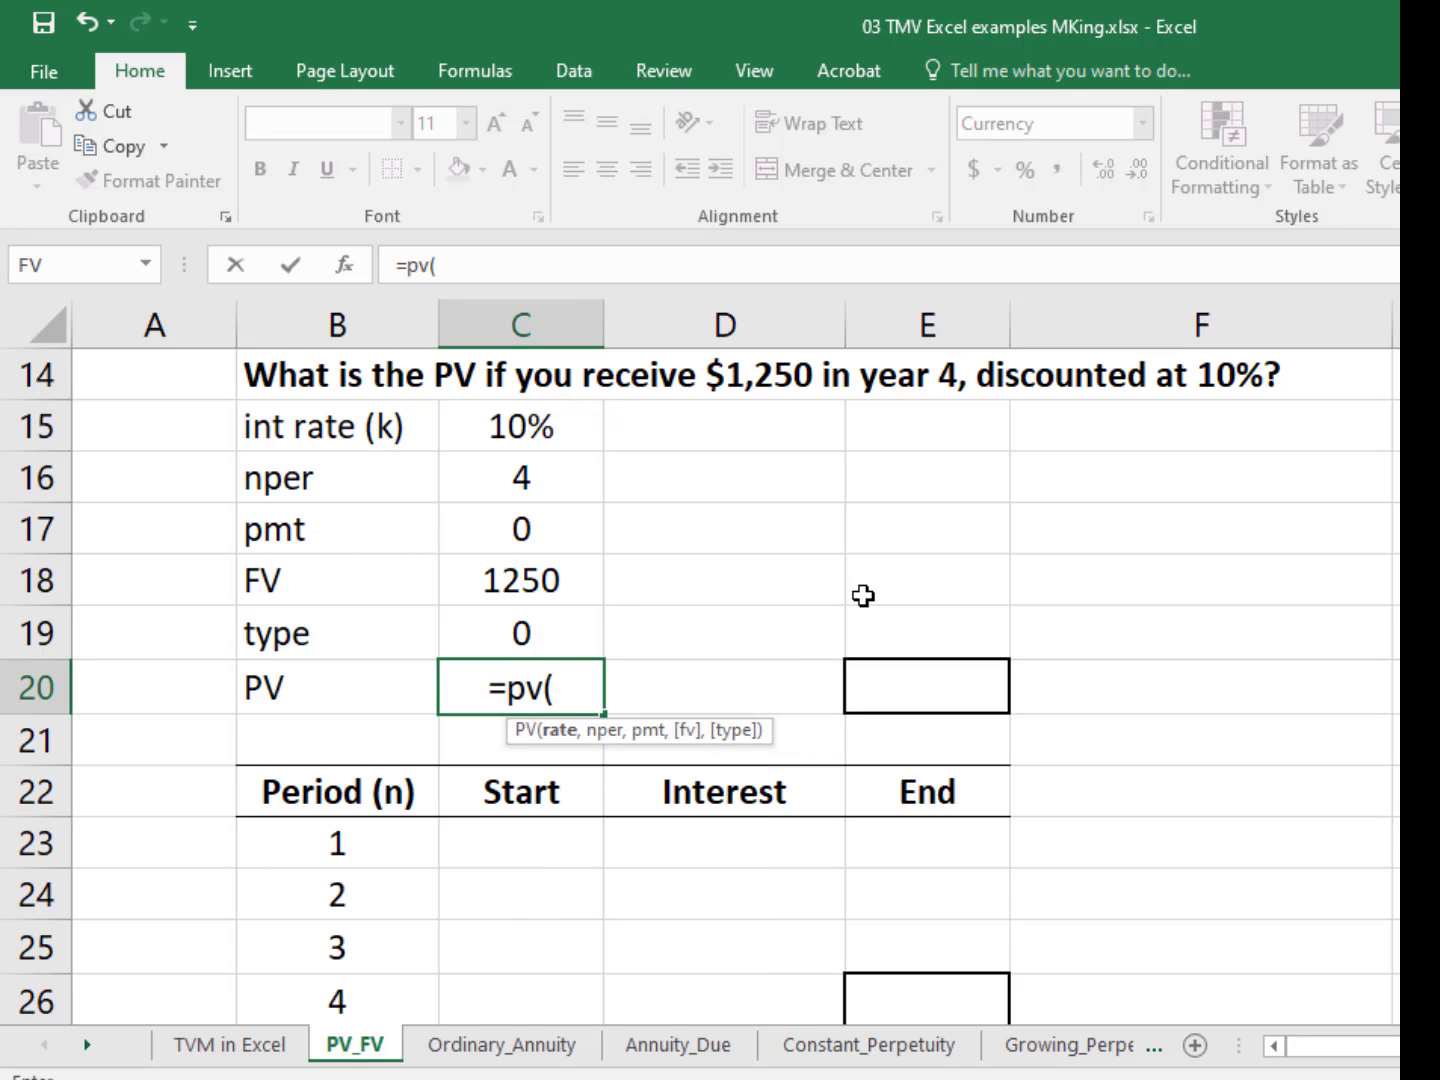
pyautogui.click(490, 422)
pyautogui.write(',')
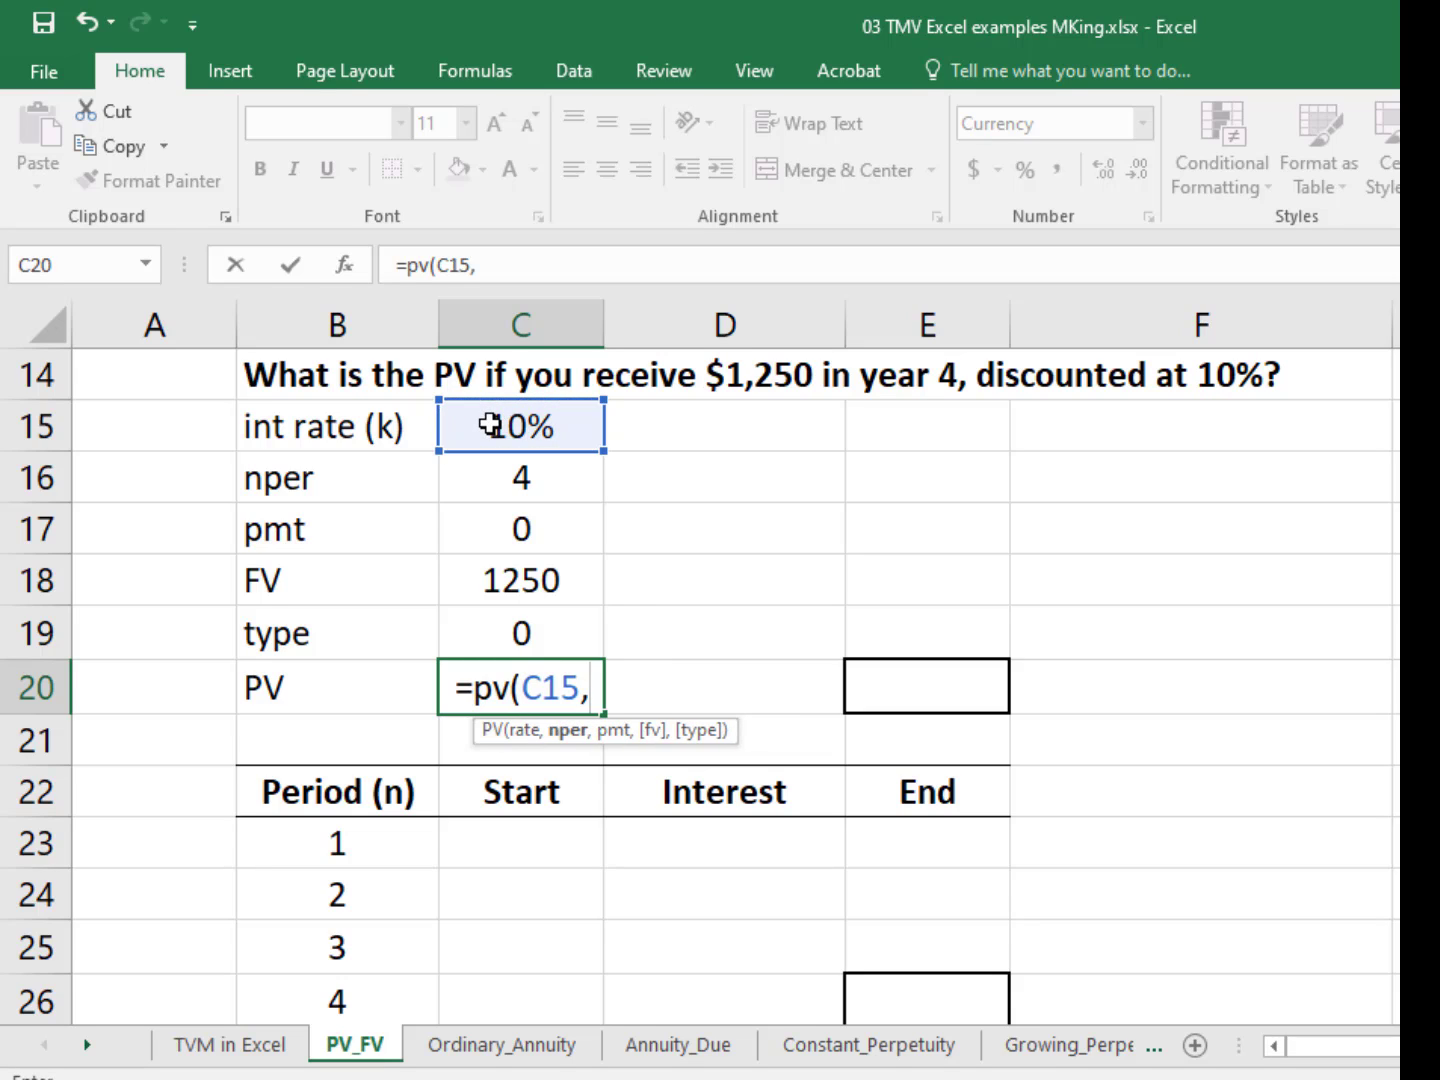
pyautogui.click(501, 479)
pyautogui.write(',')
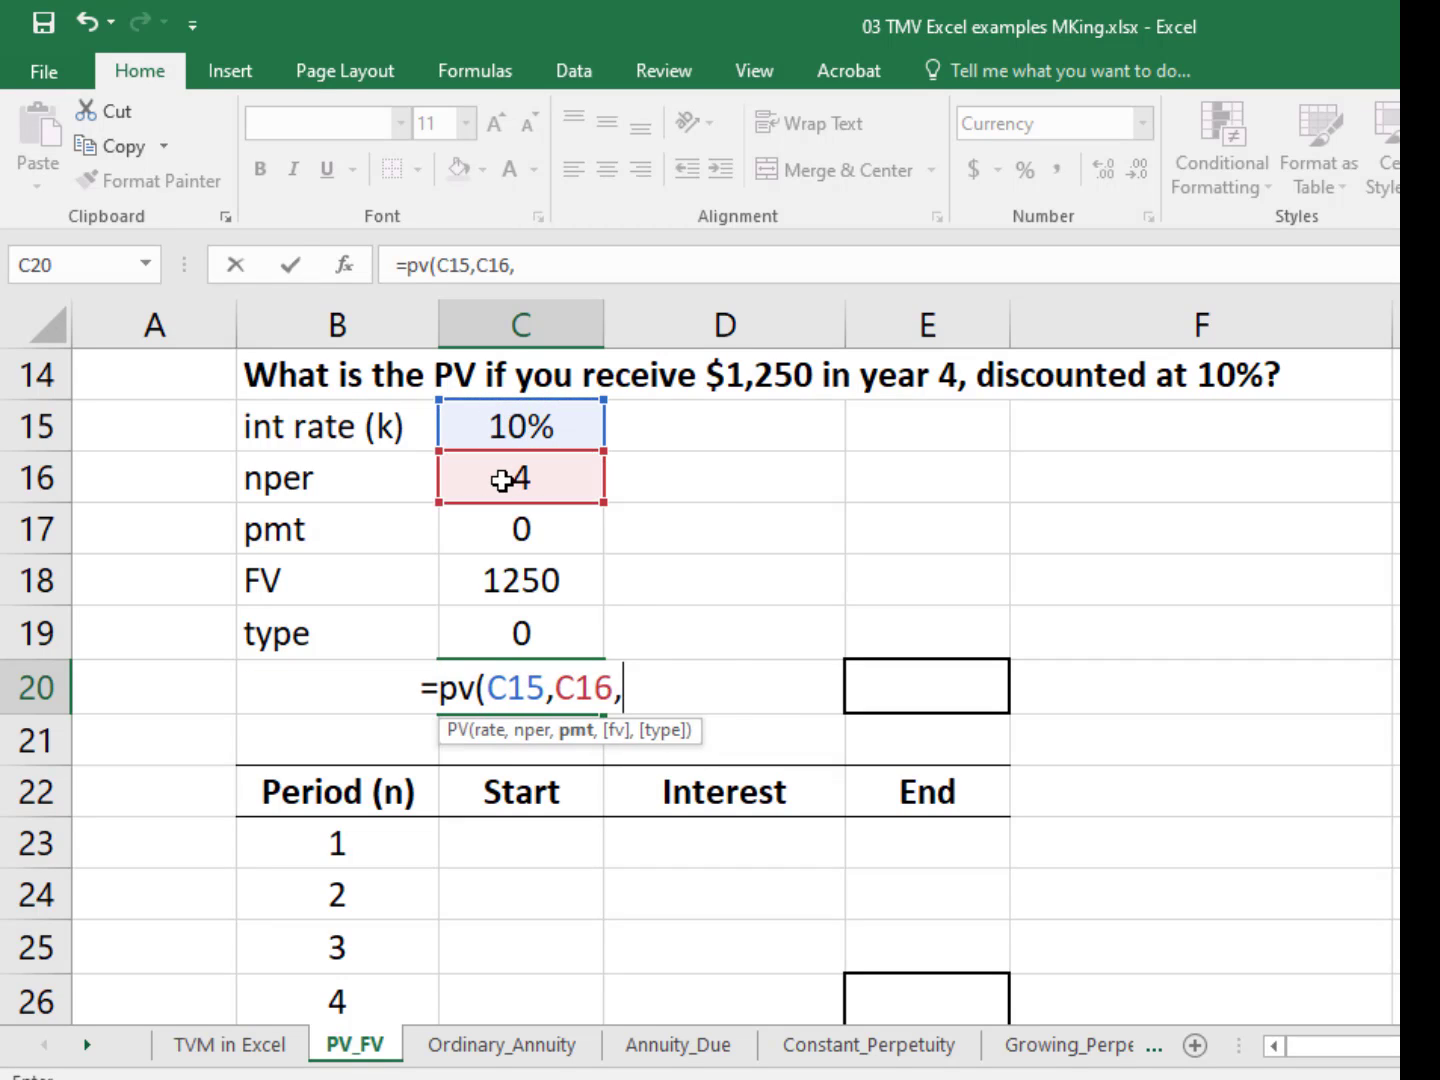
pyautogui.click(500, 526)
pyautogui.write(',')
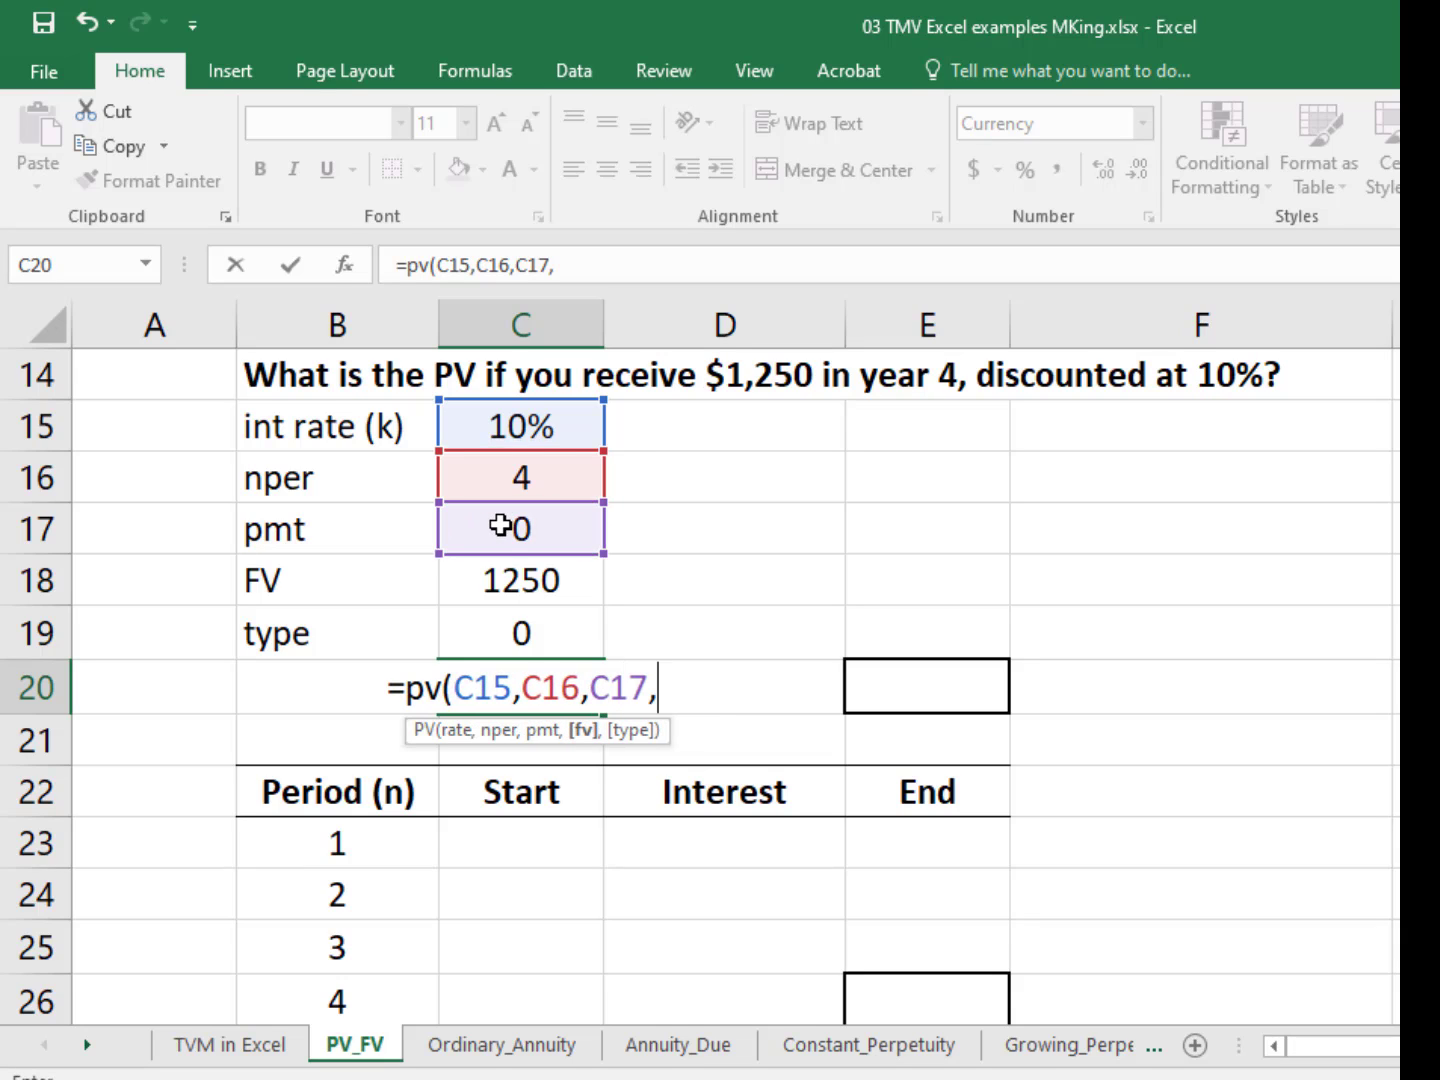
pyautogui.click(496, 568)
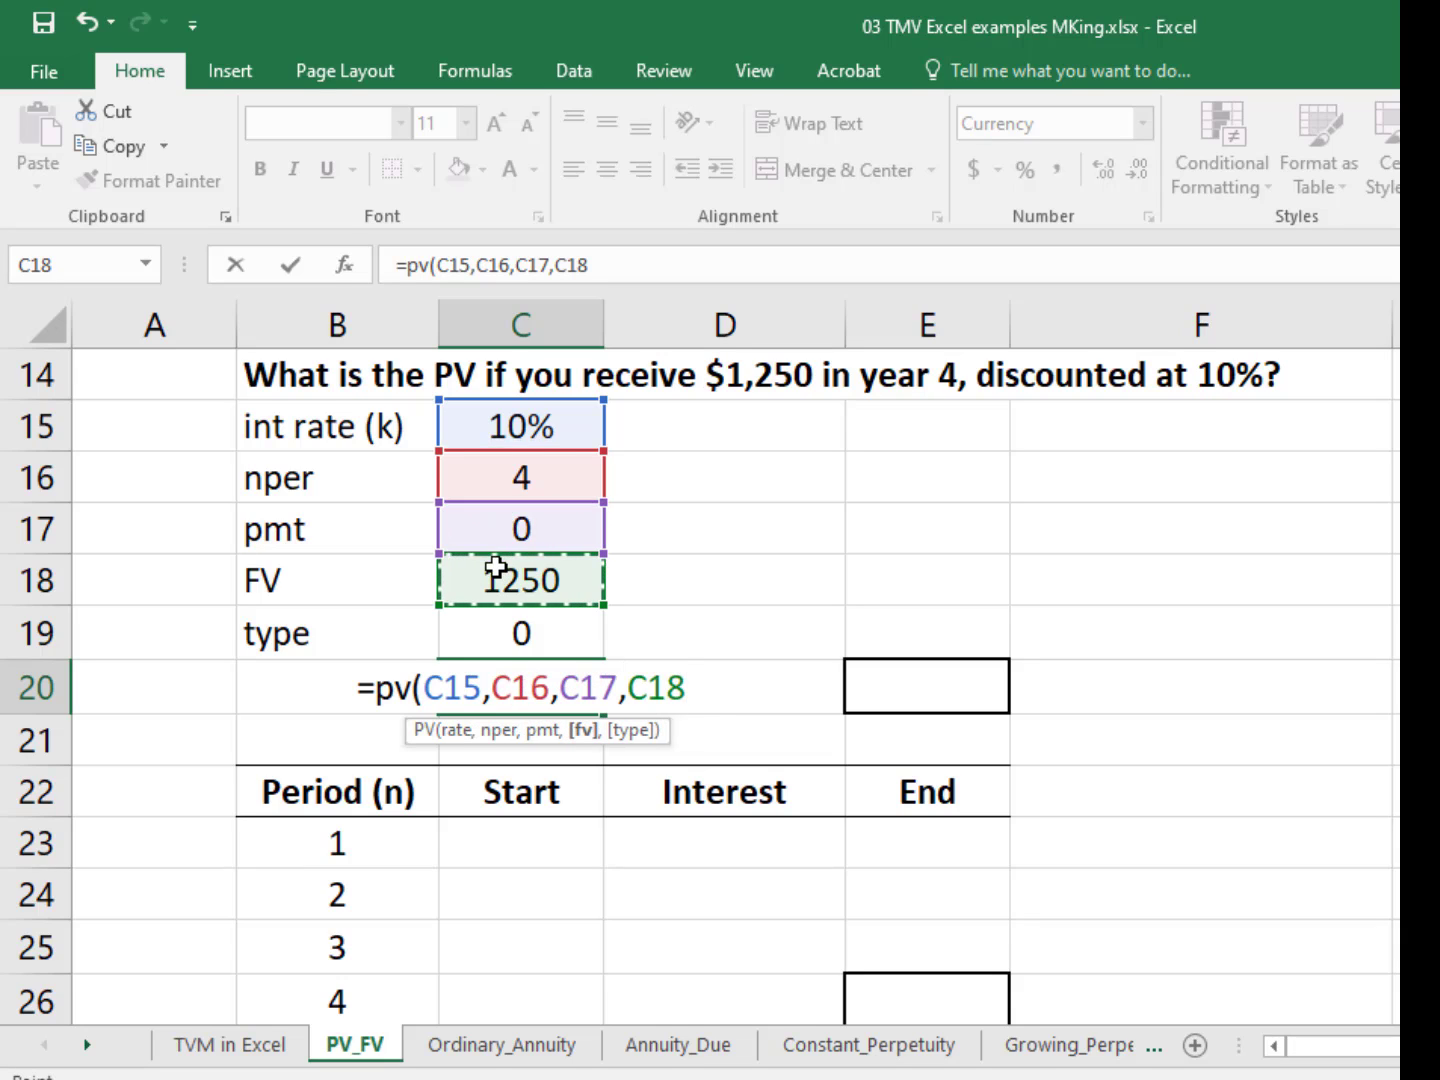
pyautogui.write(',')
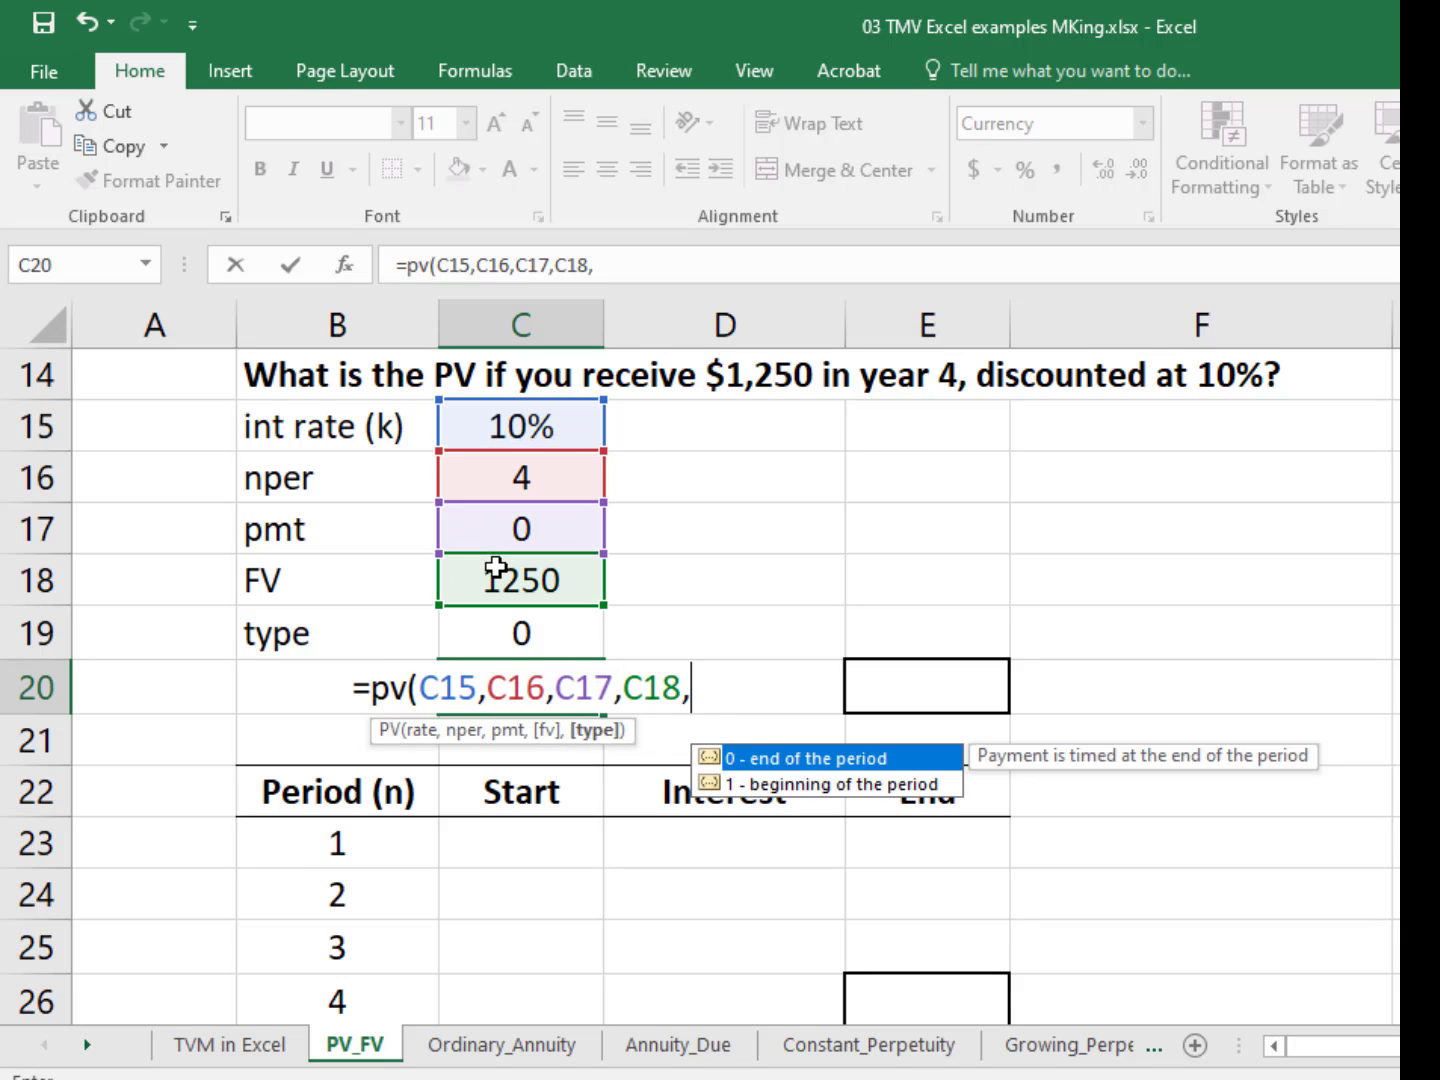
pyautogui.click(496, 633)
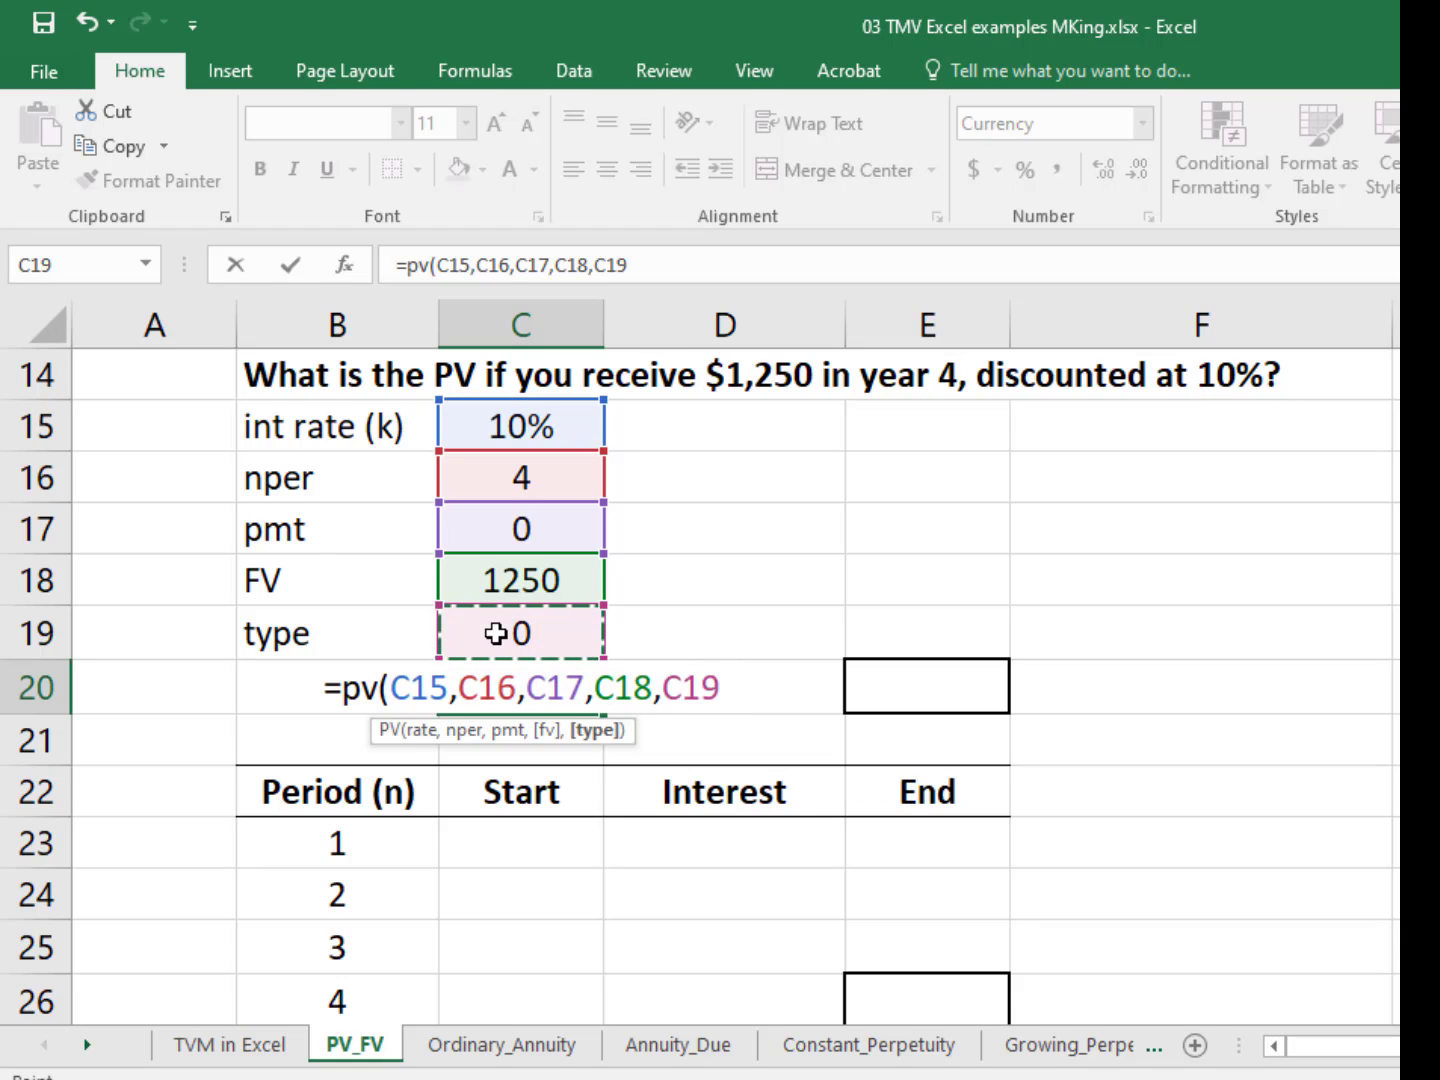
pyautogui.write(')')
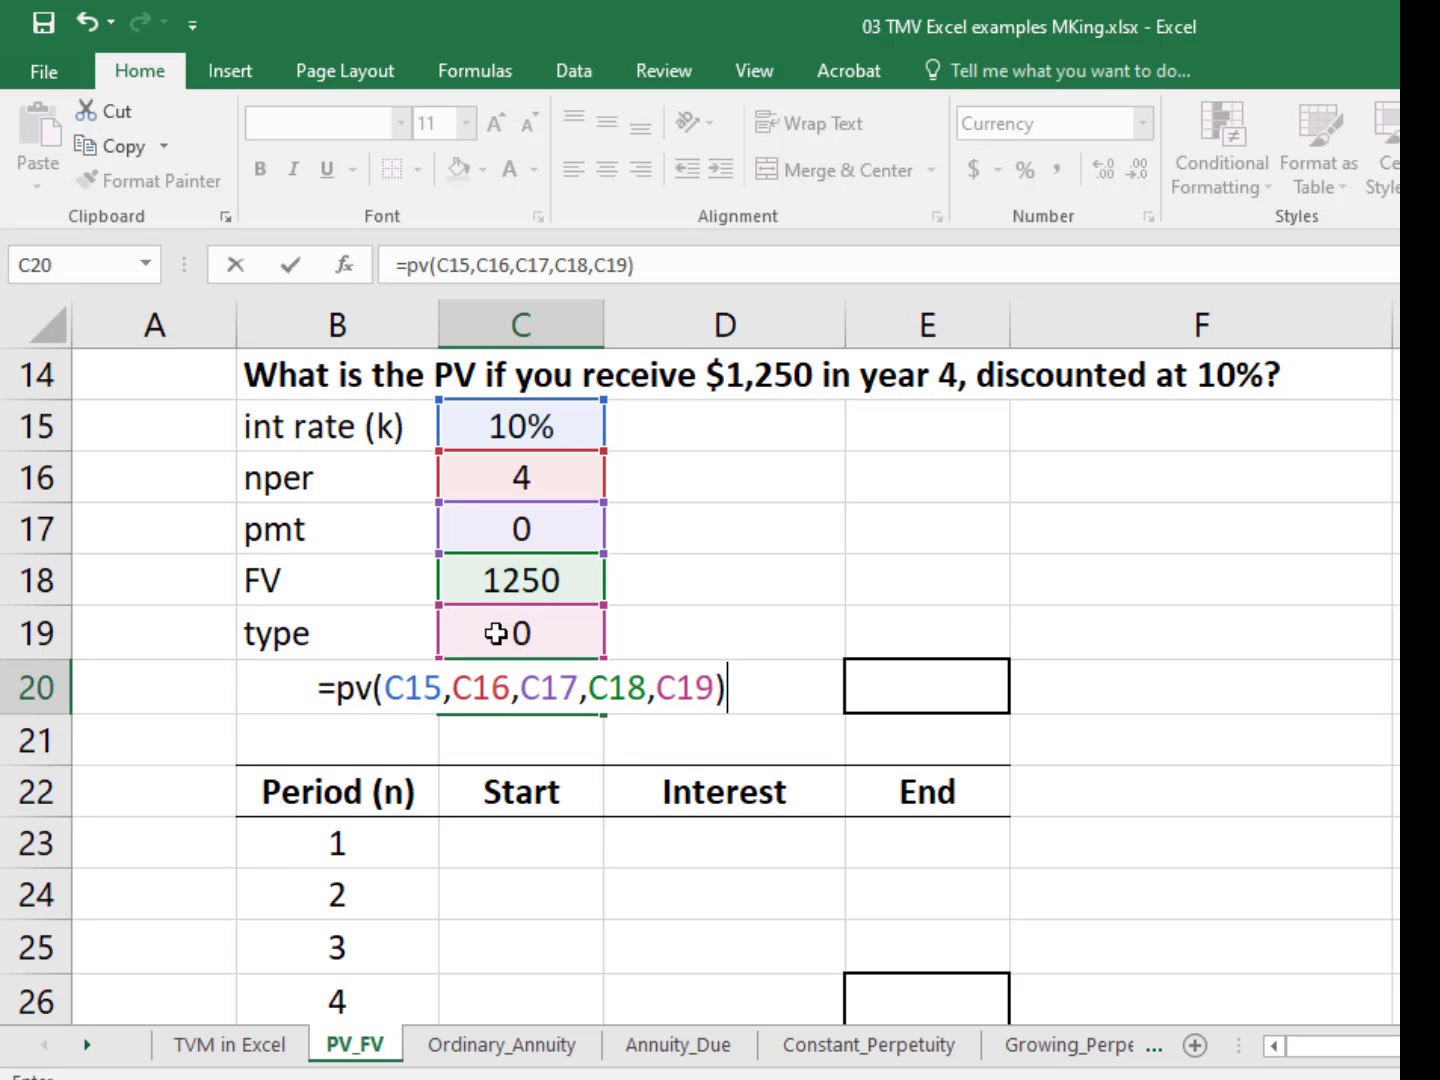
pyautogui.press('Return')
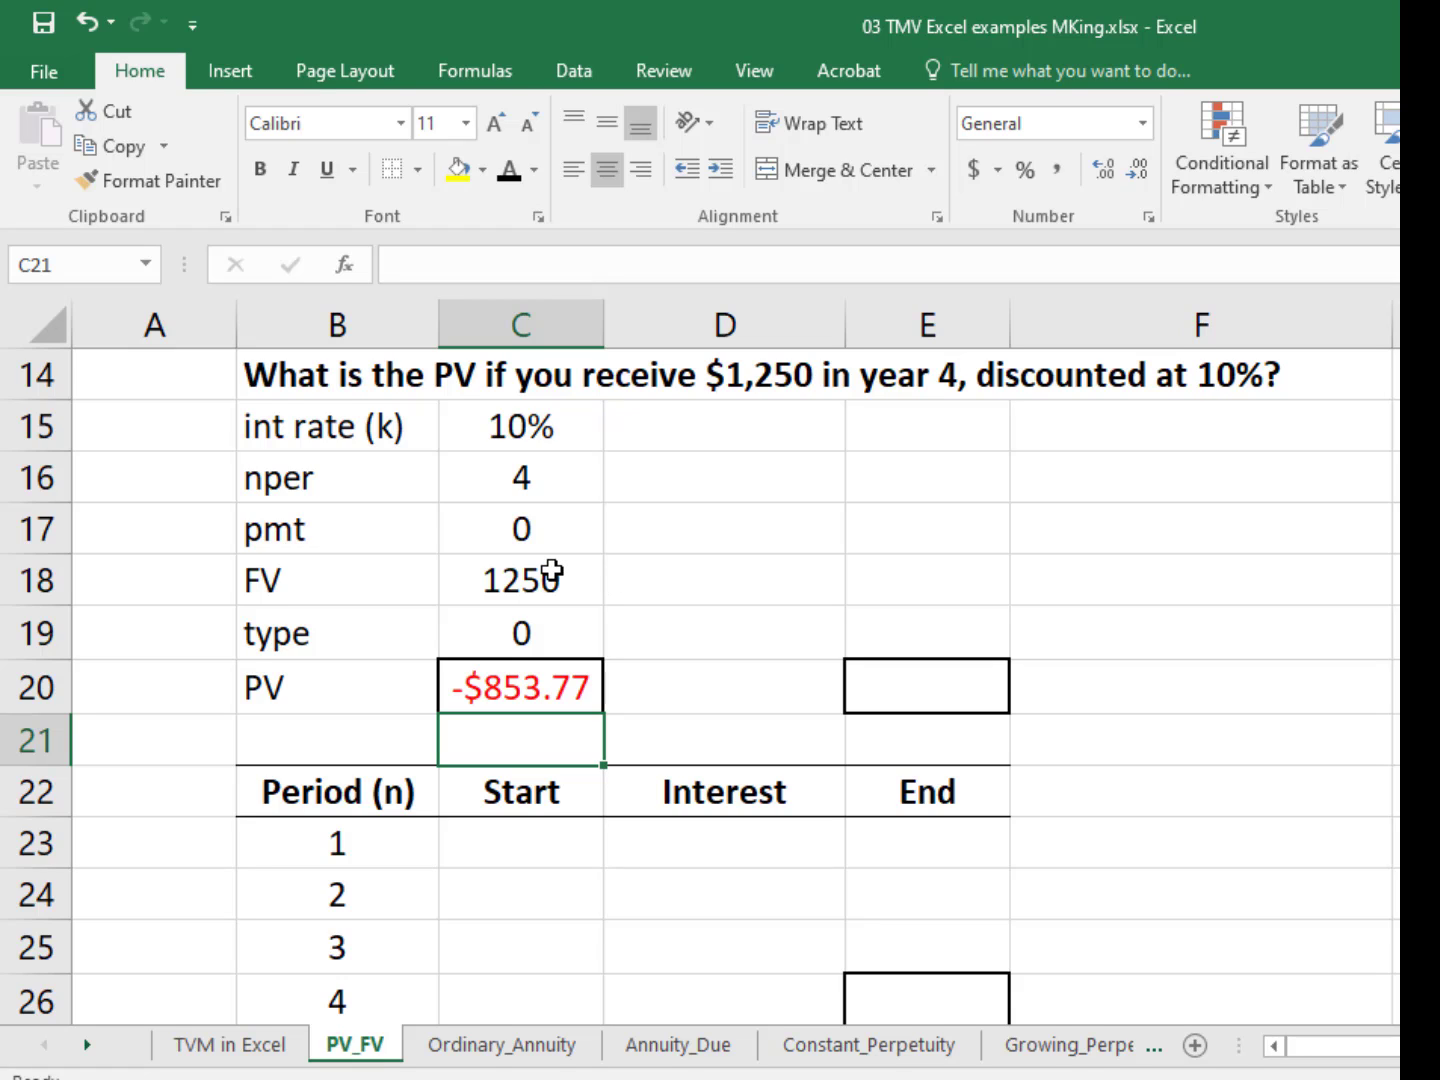
pyautogui.press('Up')
# Step: Label cells D18, D19 and D20 as FV, PVIF and PV for the manual check of the present value
pyautogui.click(774, 590)
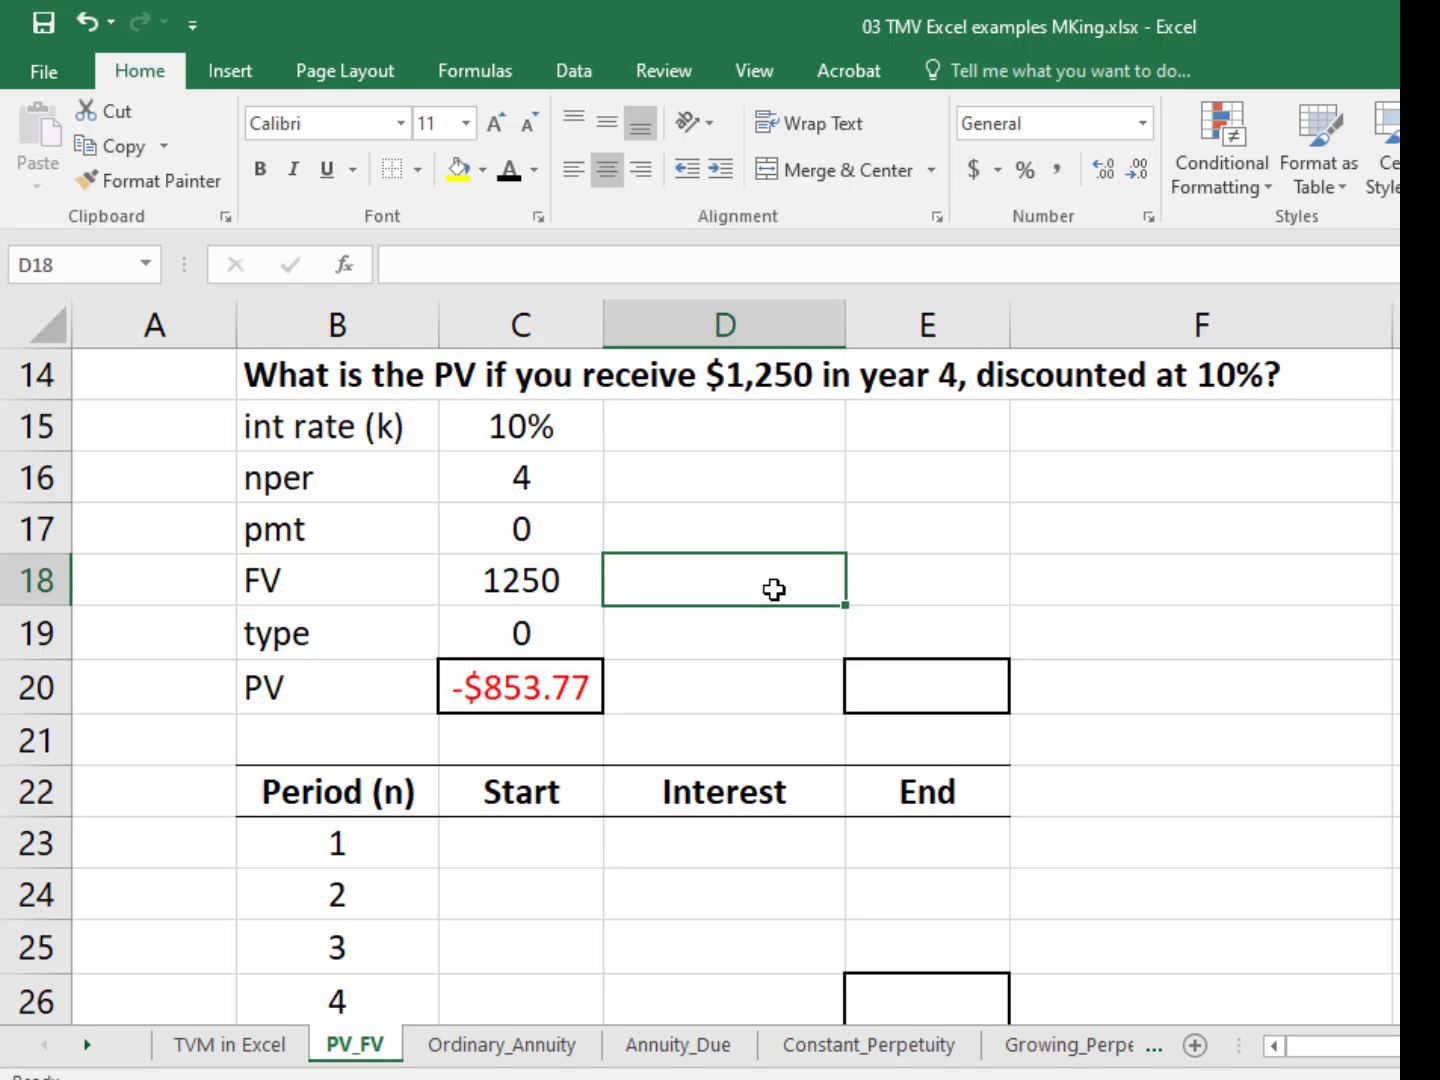
pyautogui.write('FV')
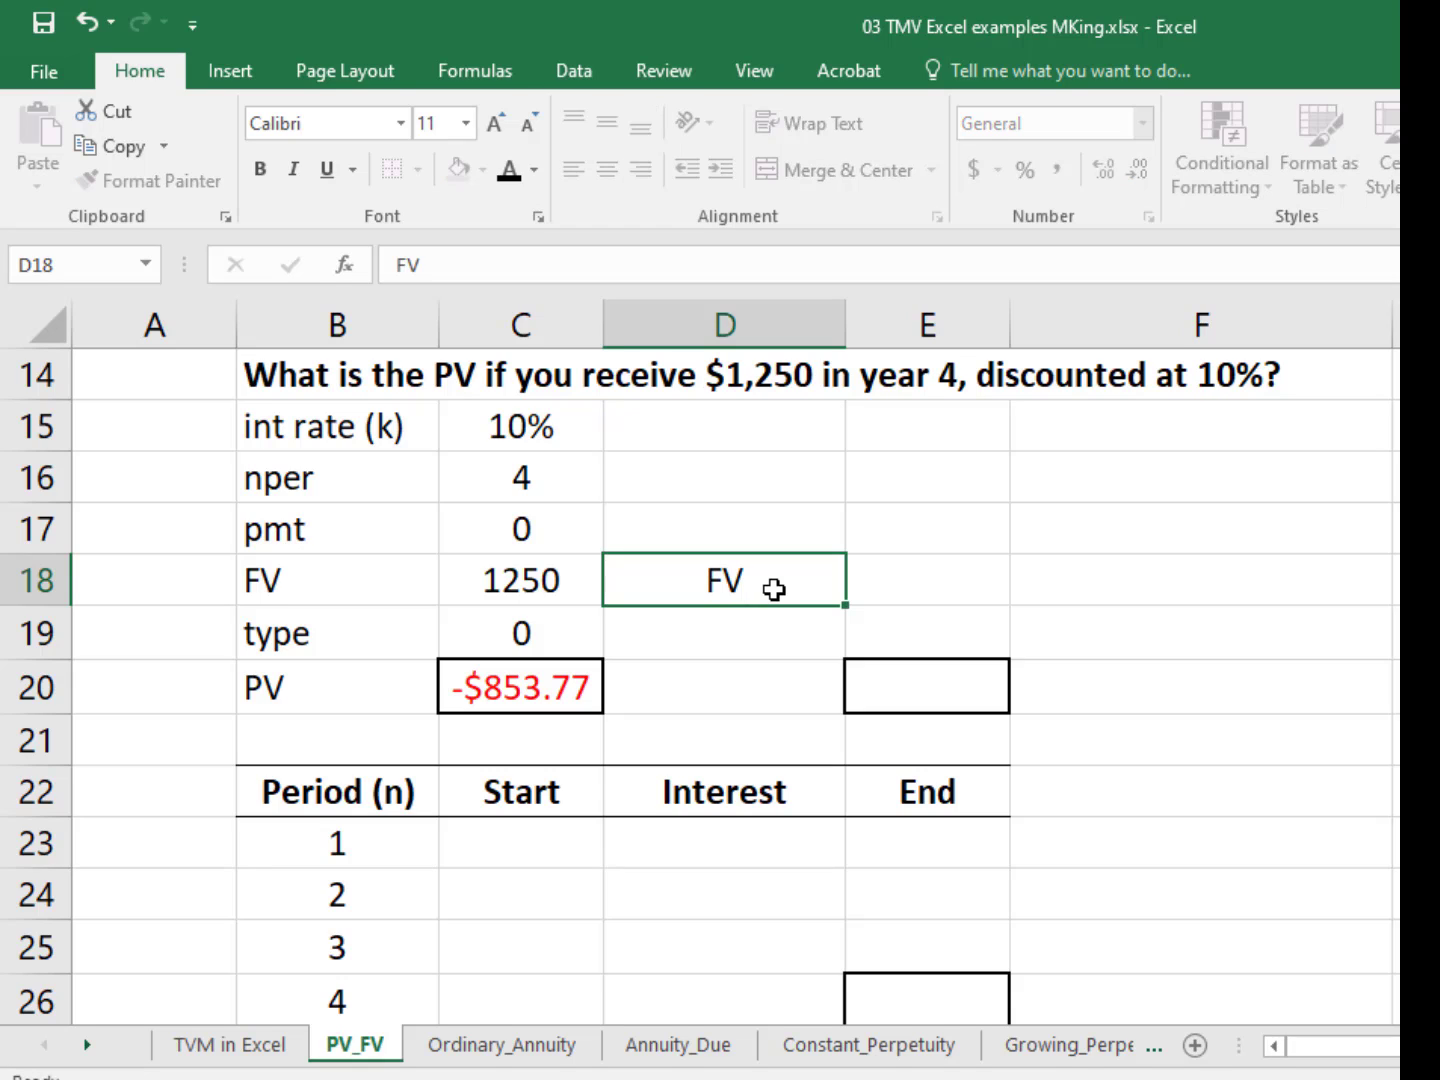
pyautogui.press('Return')
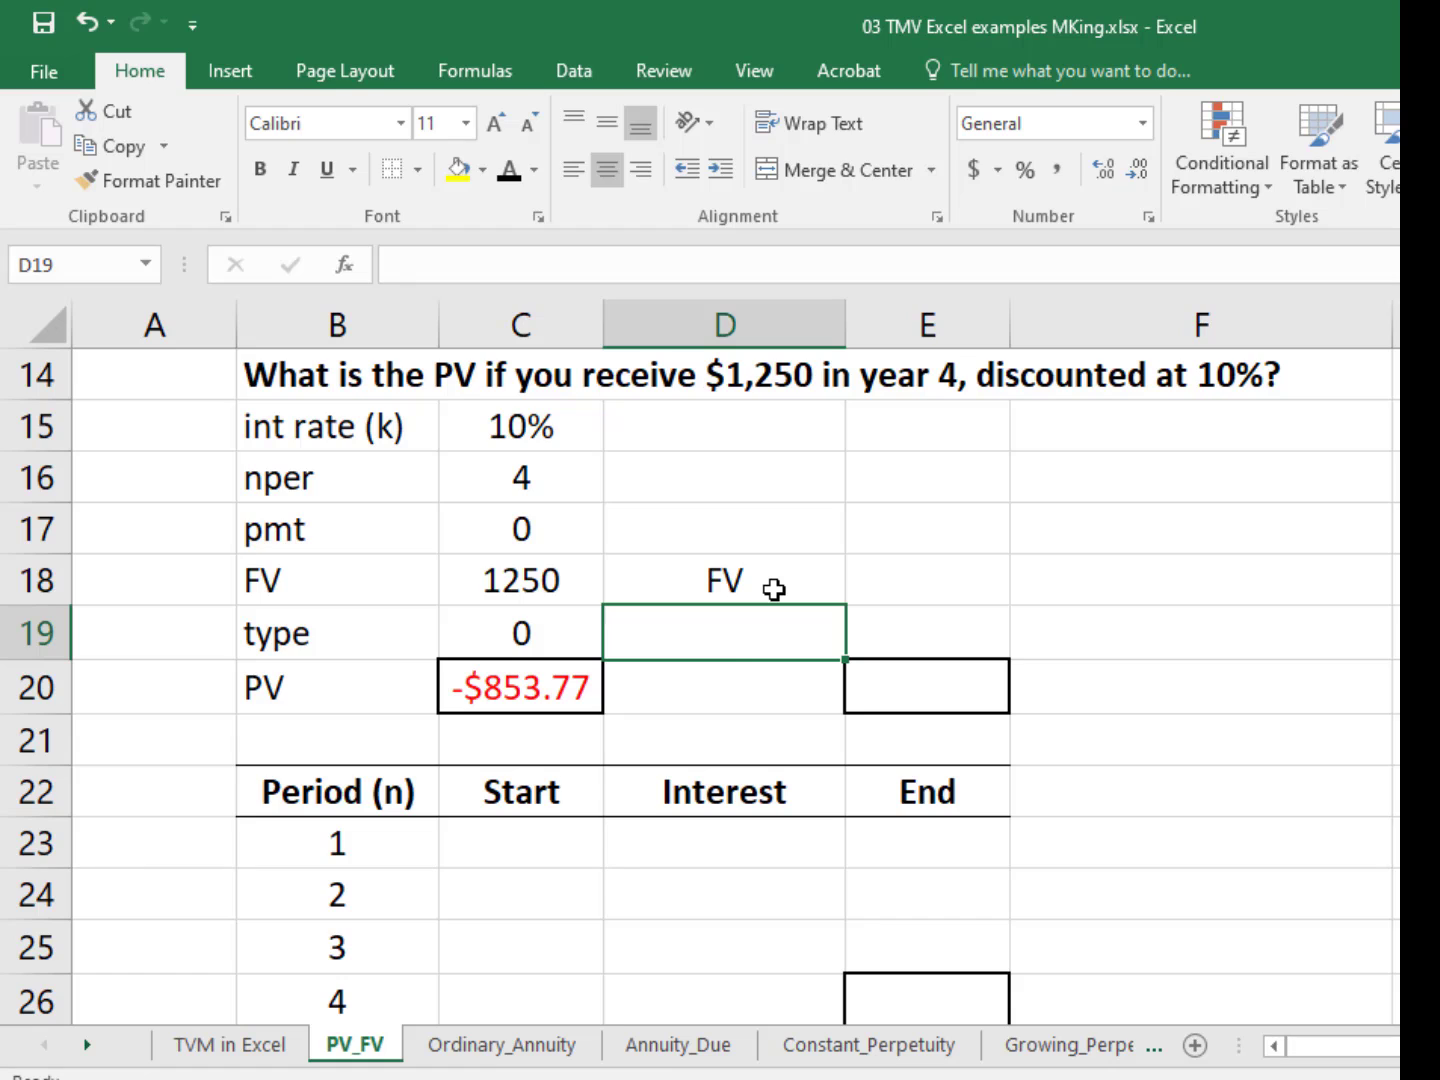
pyautogui.write('PIF')
pyautogui.press('Return')
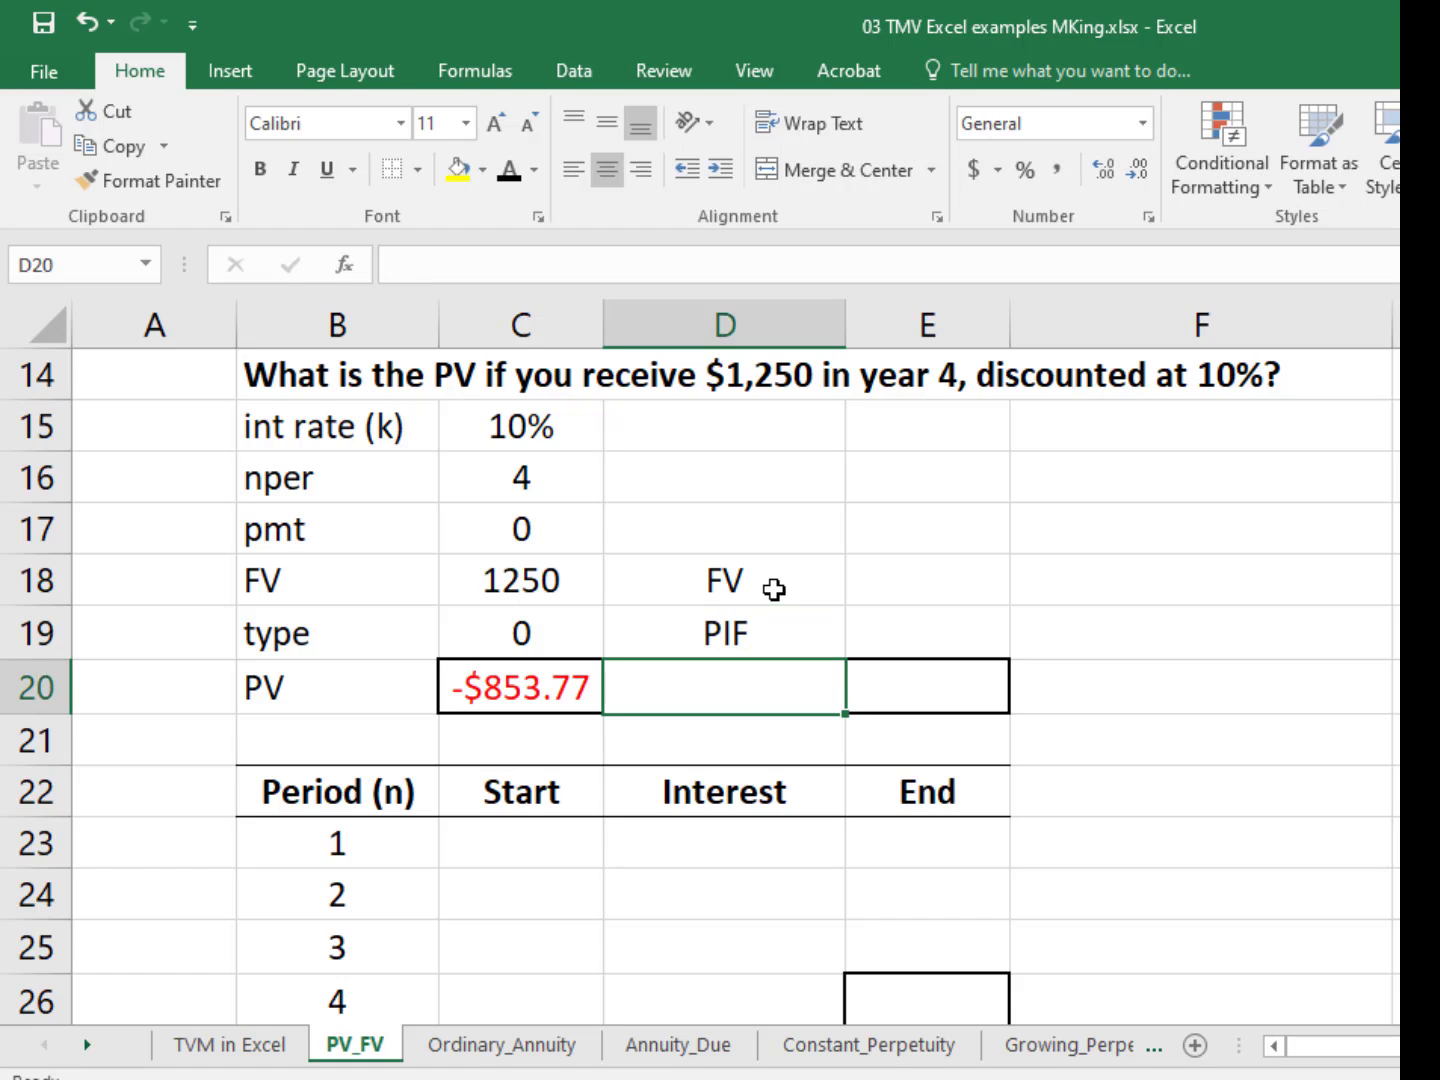
pyautogui.press('Up')
pyautogui.write('PVIF')
pyautogui.press('Return')
pyautogui.write('PV')
pyautogui.press('BackSpace')
# Step: Link E18, beside the FV label, to the future value in C18 with =C18
pyautogui.click(774, 590)
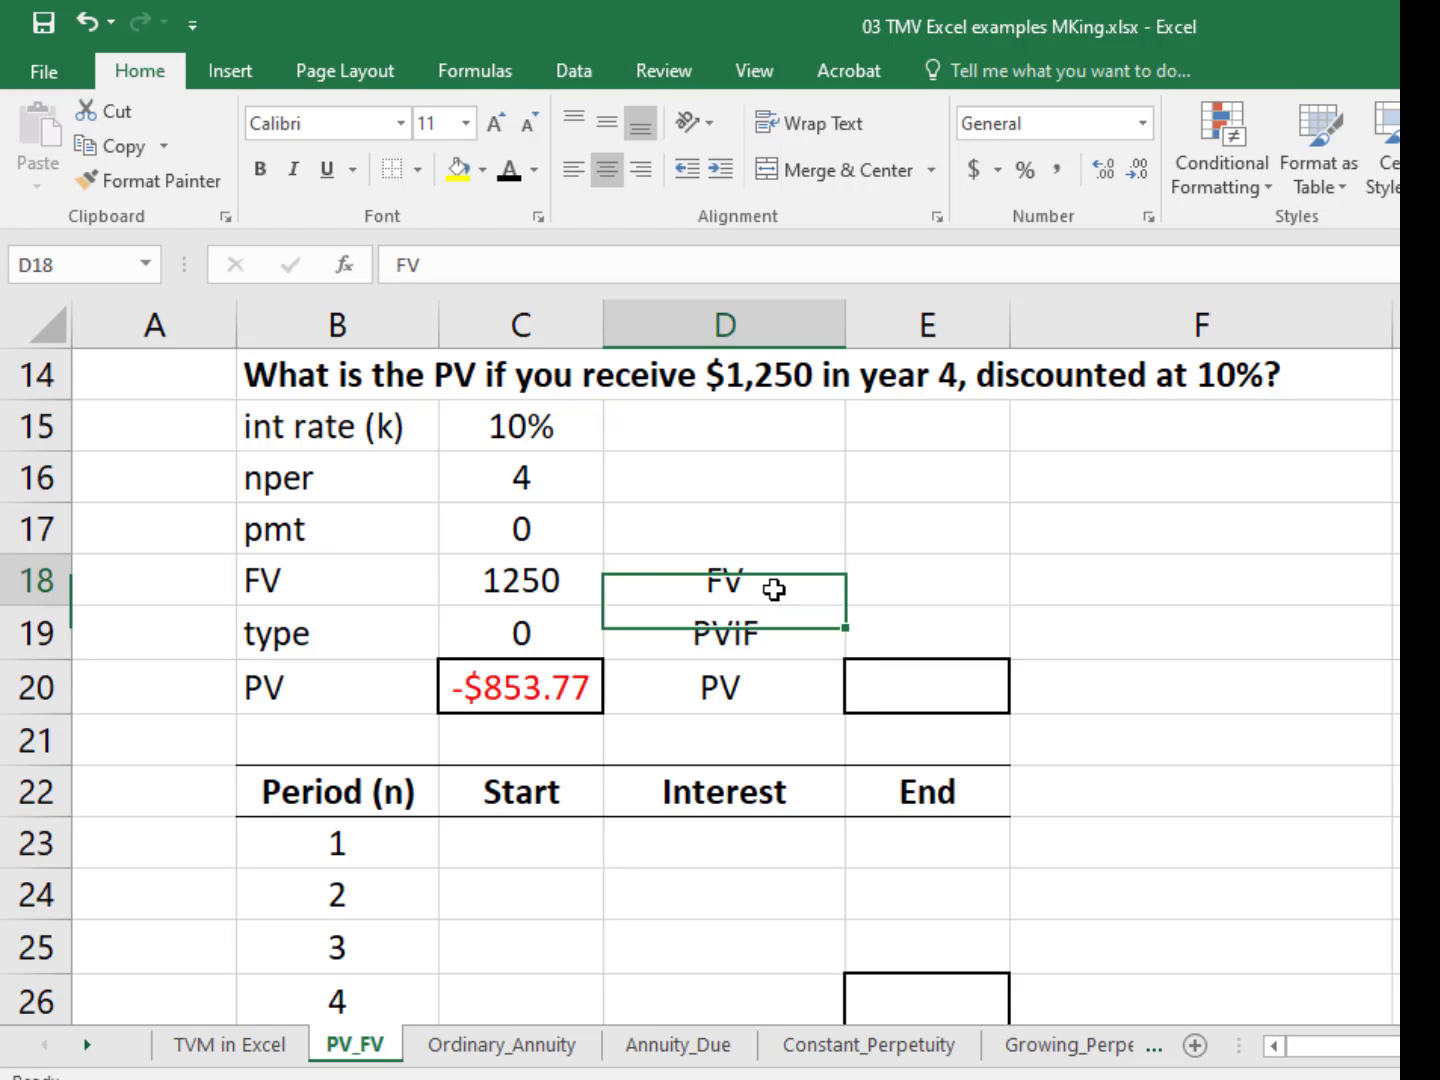
pyautogui.press('Up')
pyautogui.press('Right')
pyautogui.press('Down')
pyautogui.write('=')
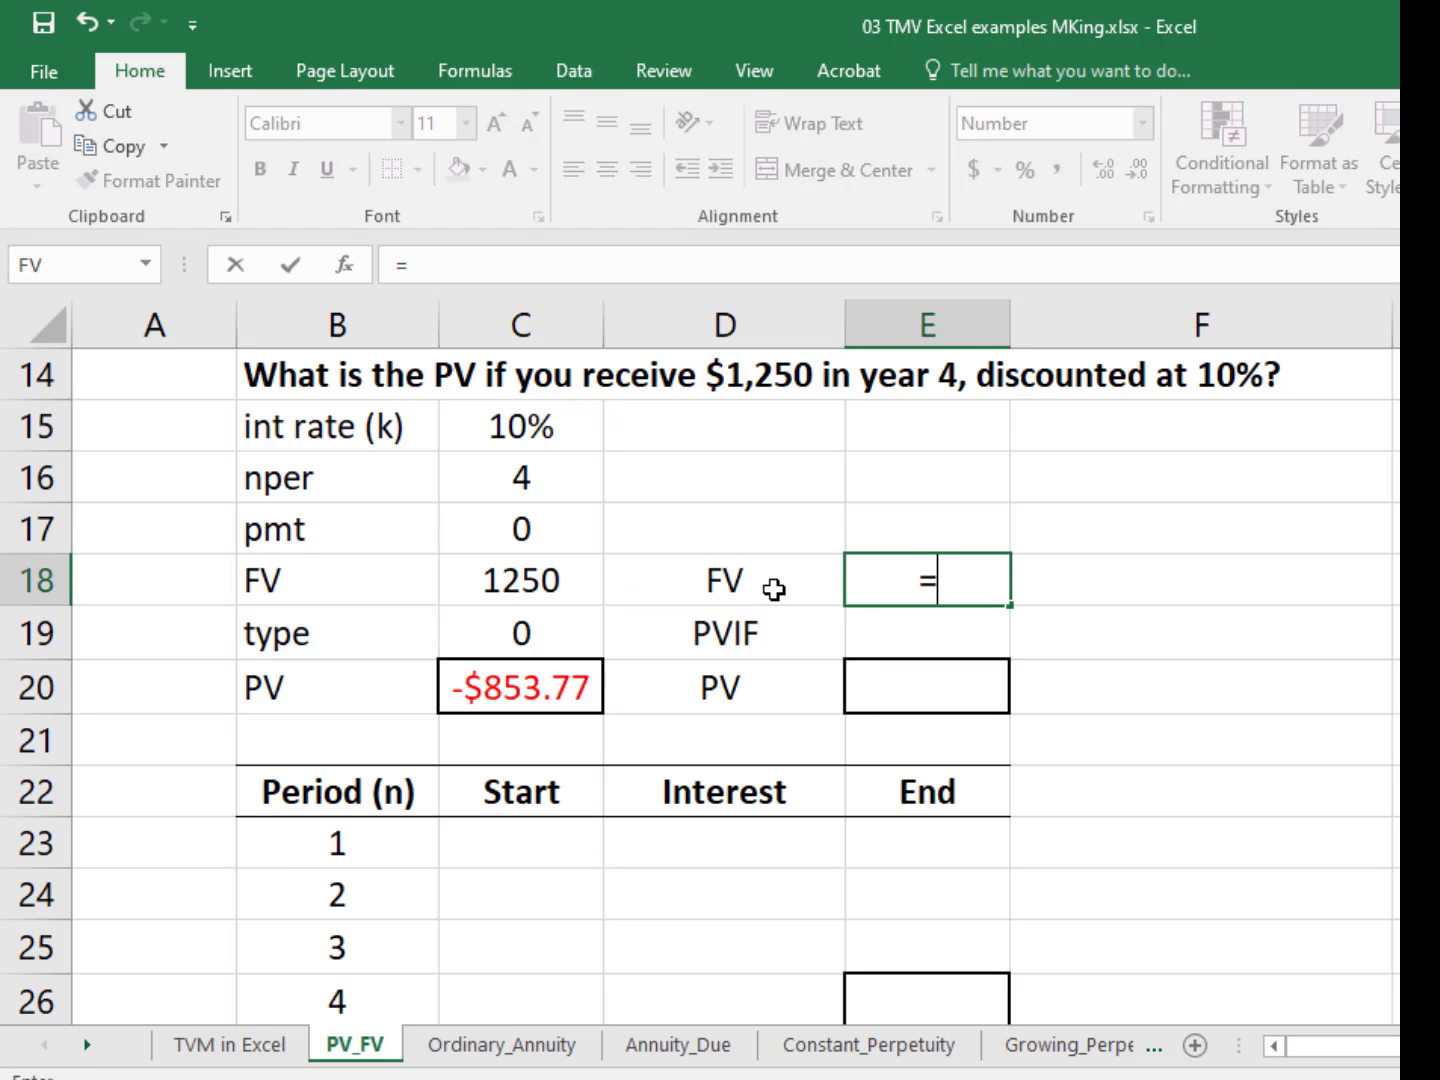
pyautogui.press('Left')
pyautogui.press('Left')
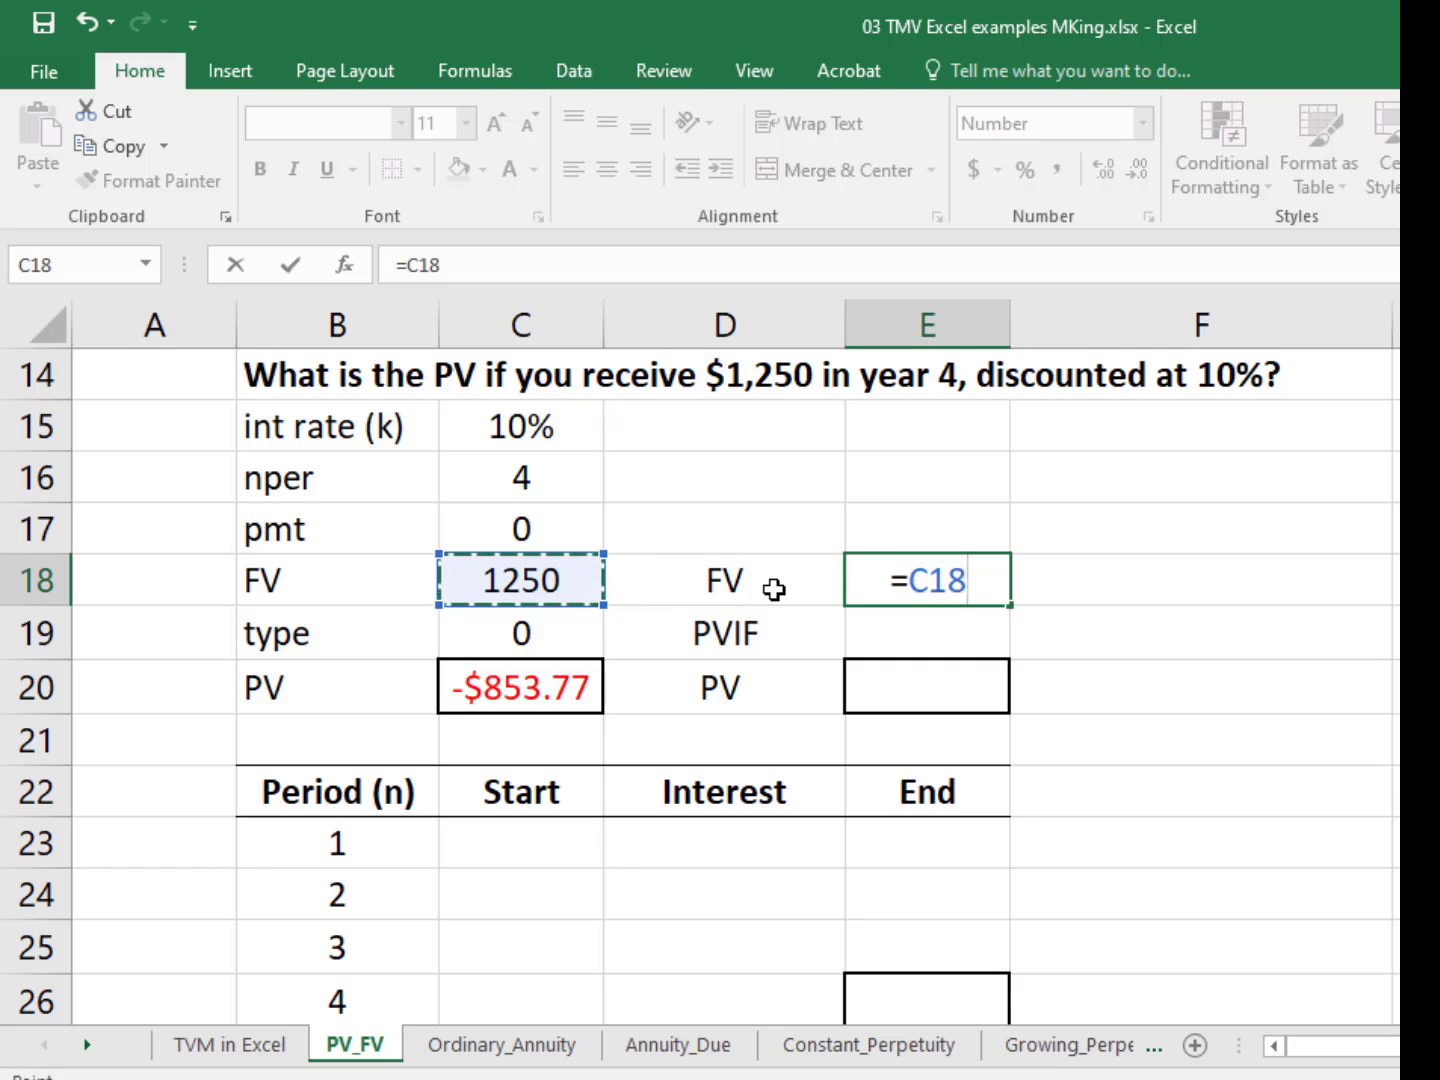
pyautogui.press('Return')
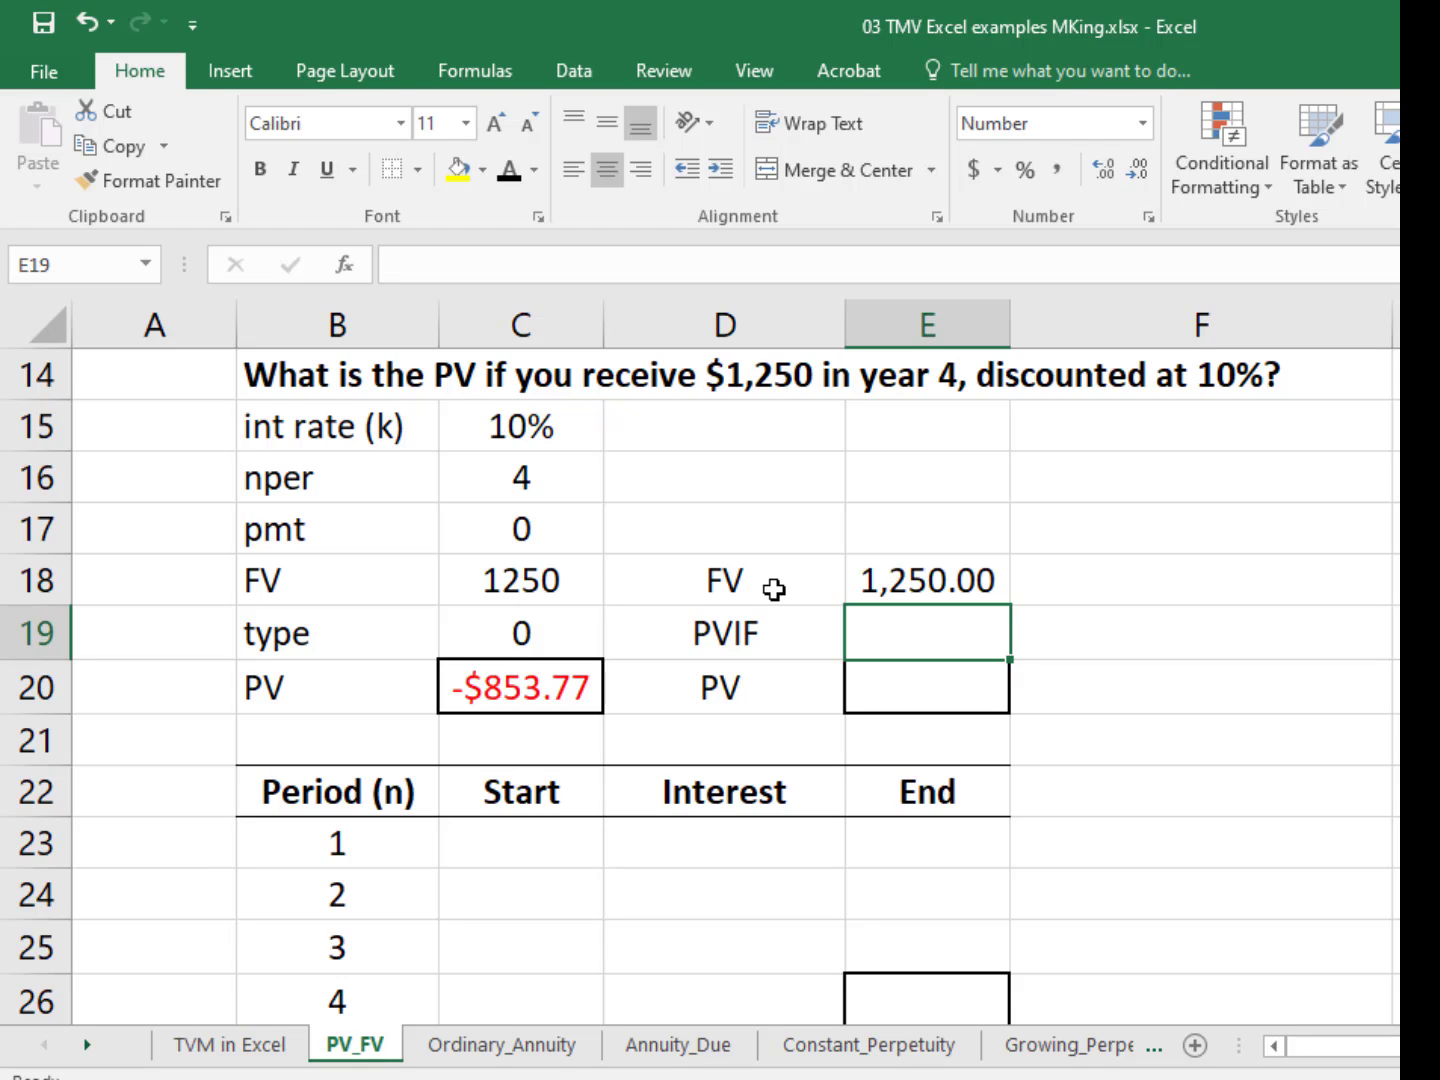
# Step: Calculate the PVIF in E19 with =1/(1+C15)^C16 and display it with four decimal places
pyautogui.write('=')
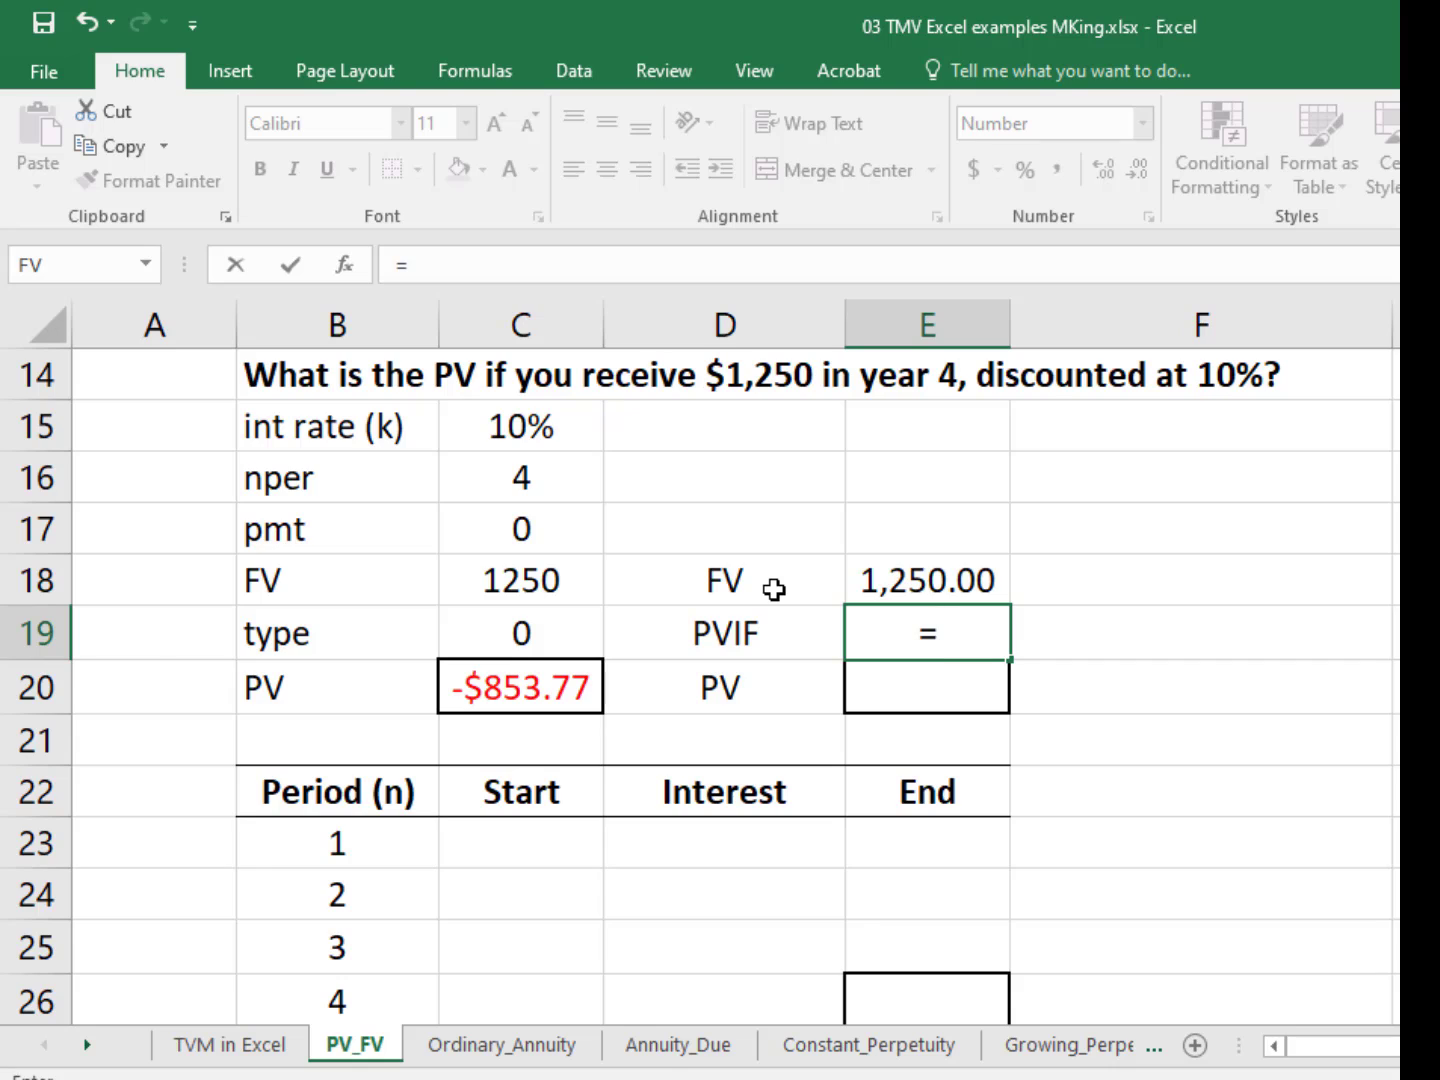
pyautogui.write('1/(')
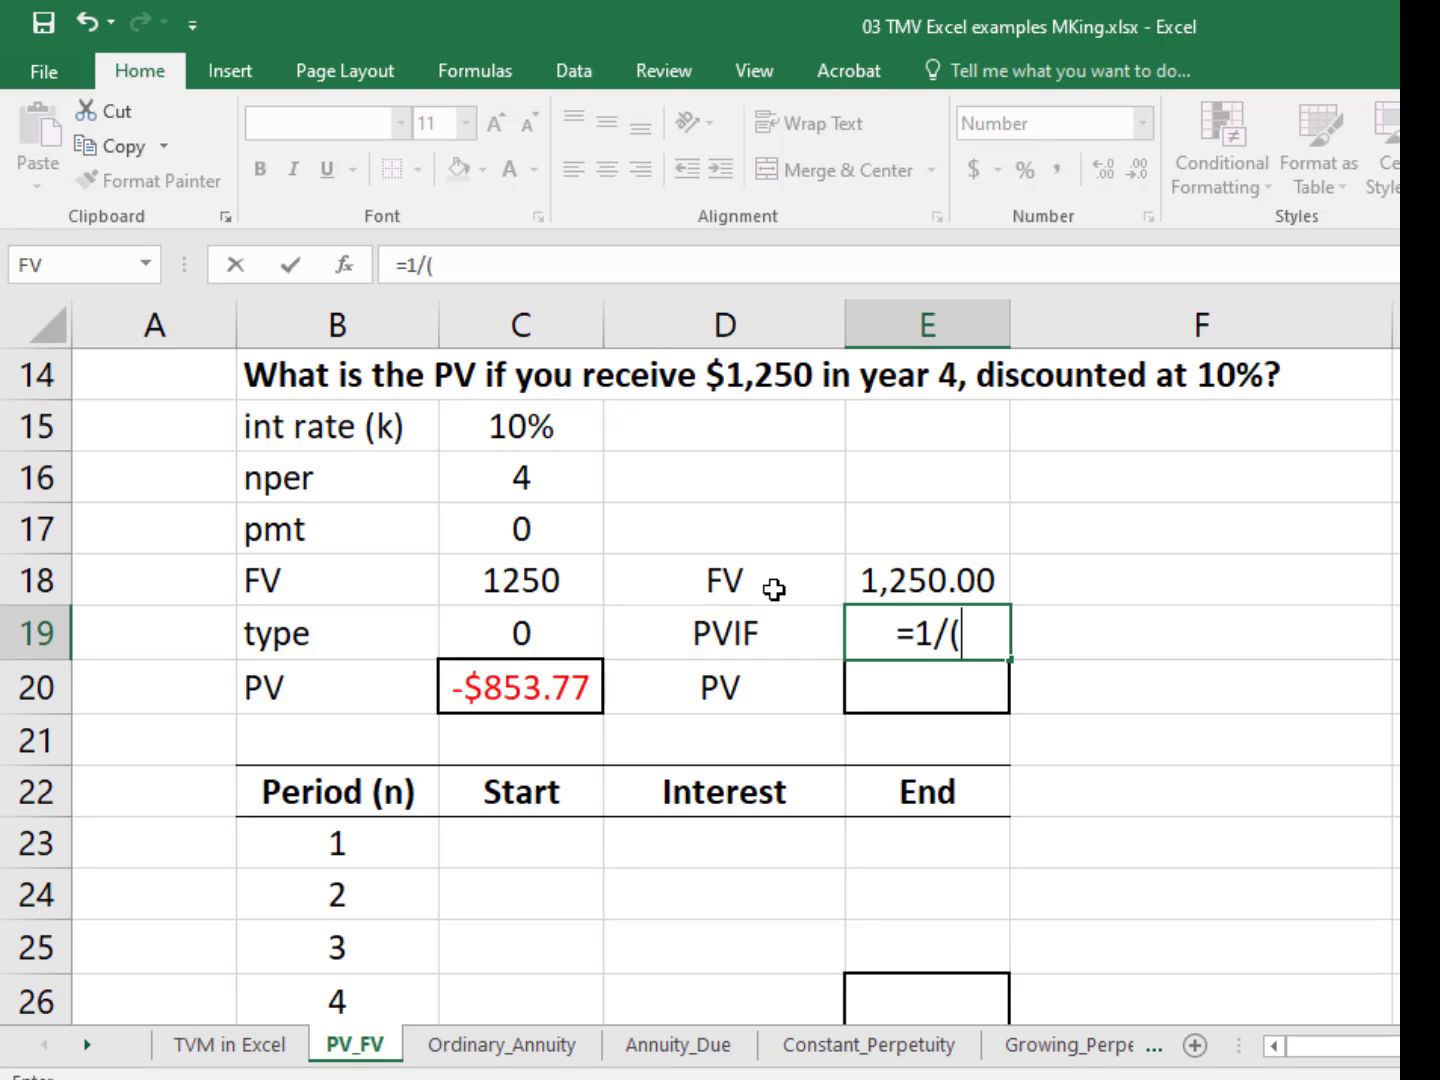
pyautogui.write('1')
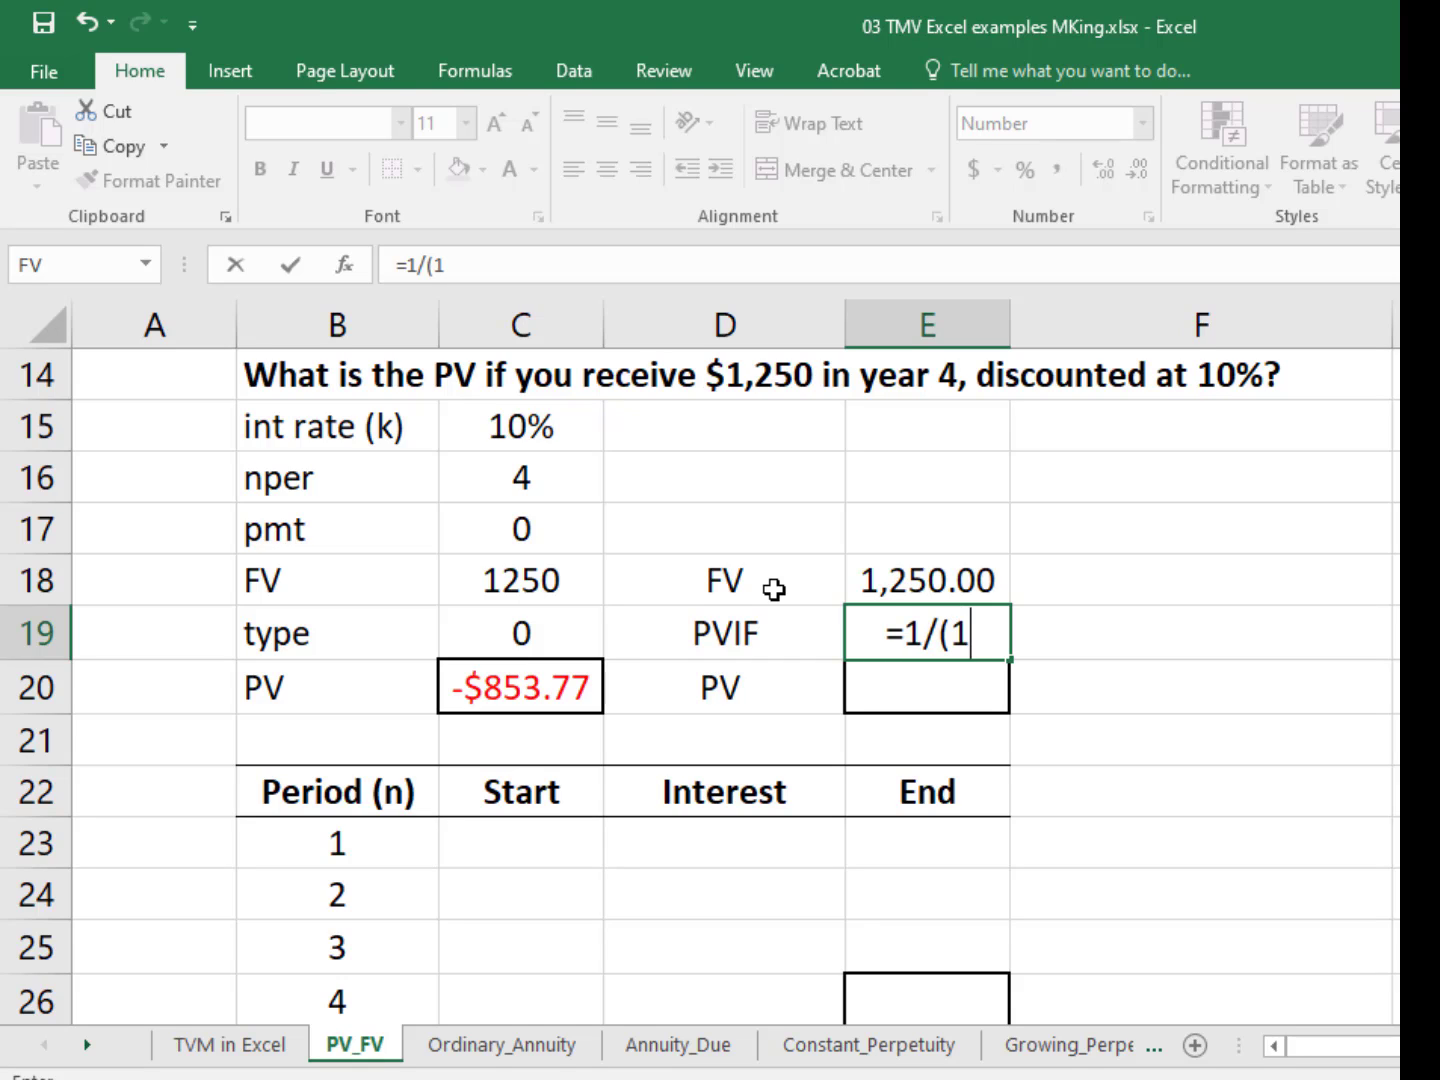
pyautogui.write('+')
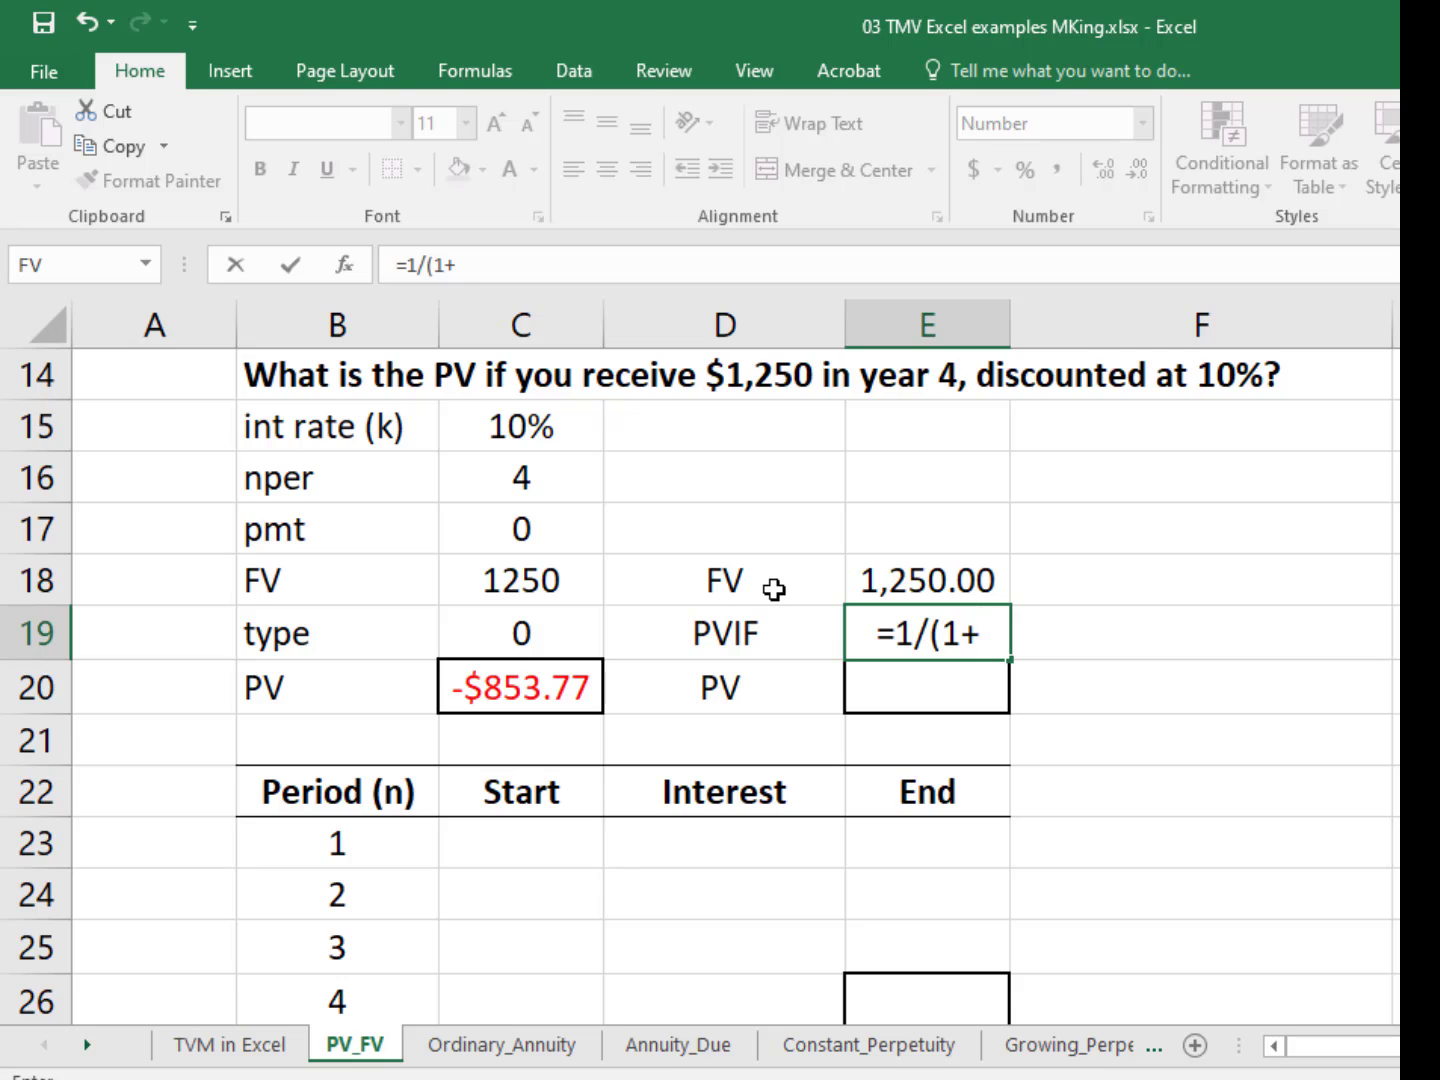
pyautogui.click(530, 432)
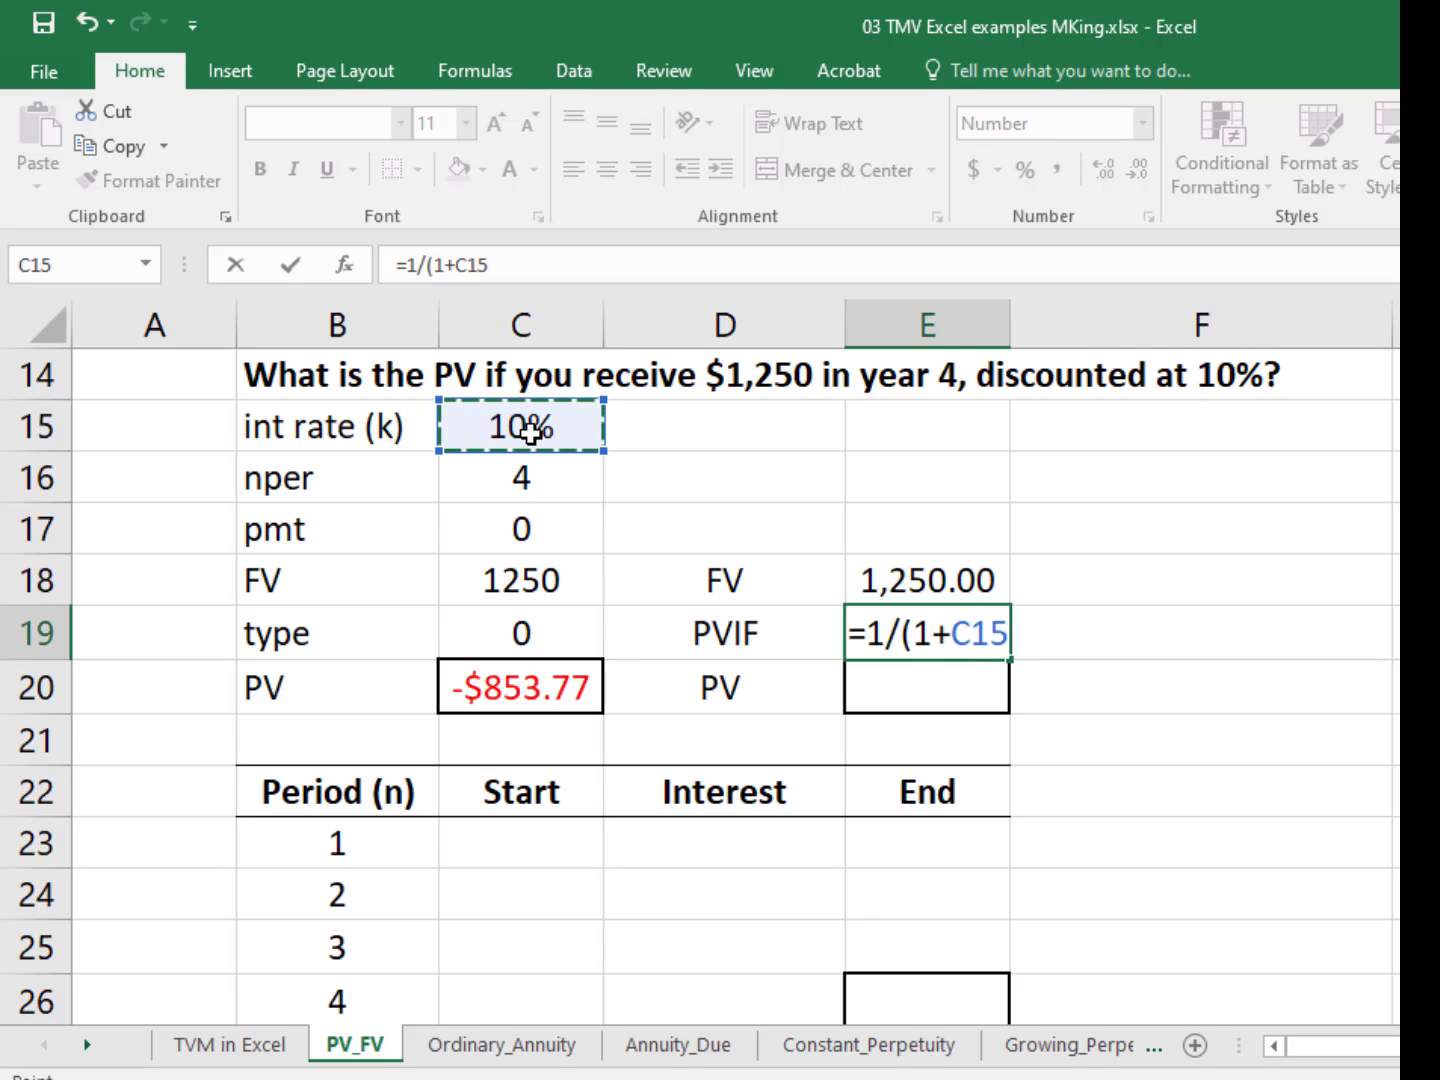
pyautogui.write(')^')
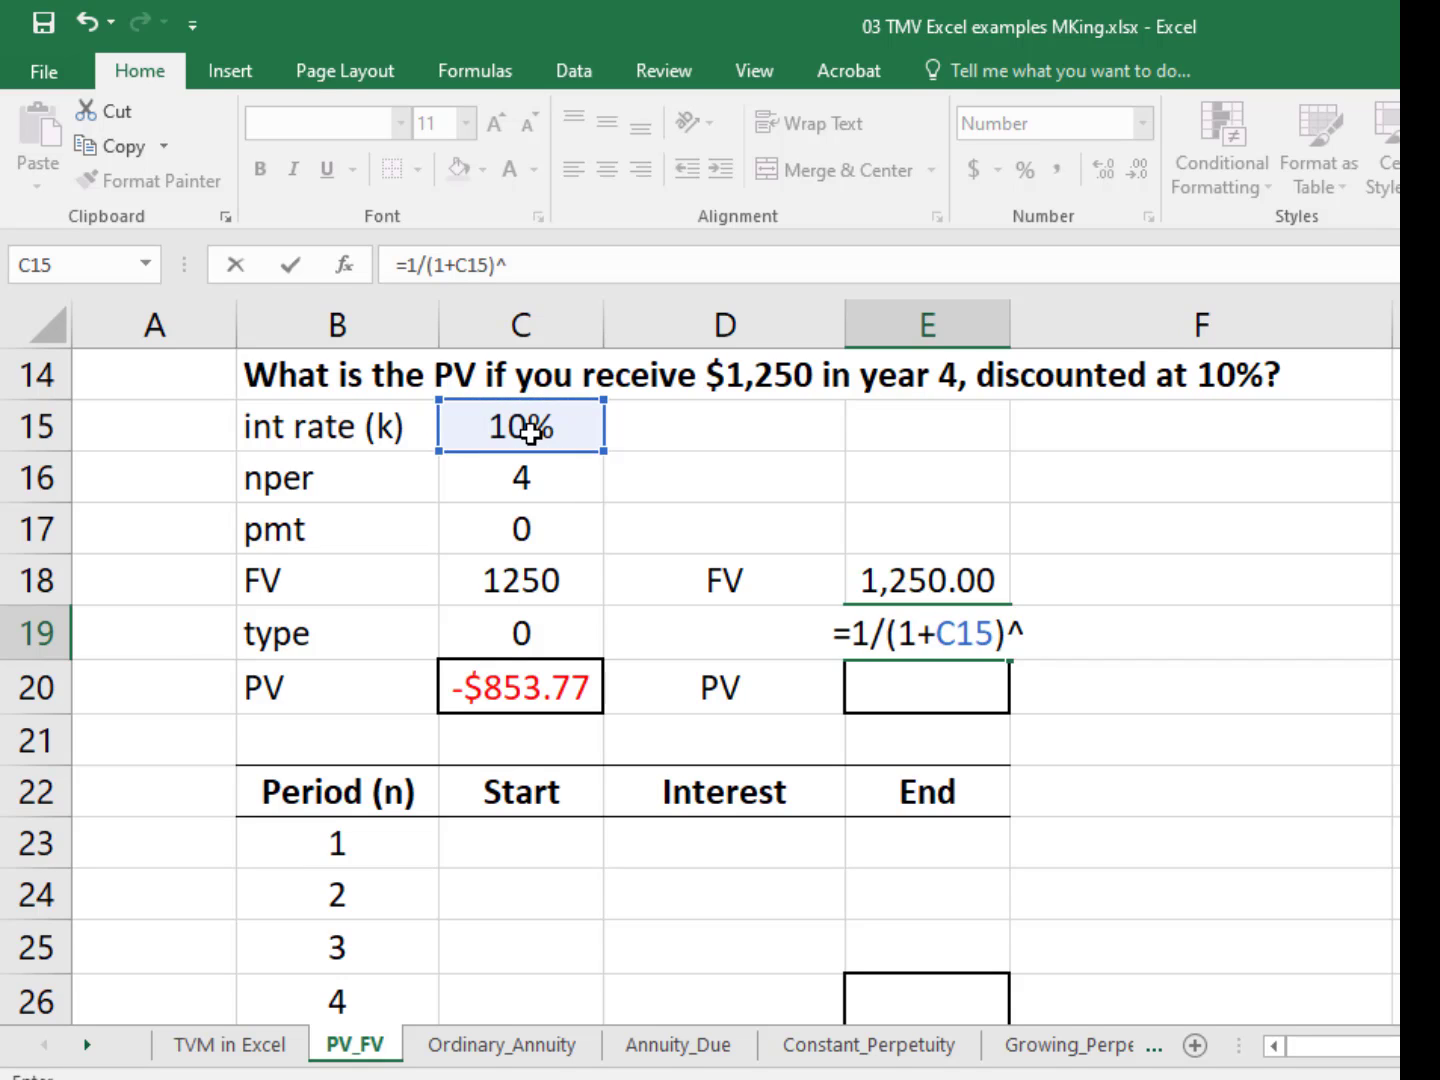
pyautogui.click(514, 476)
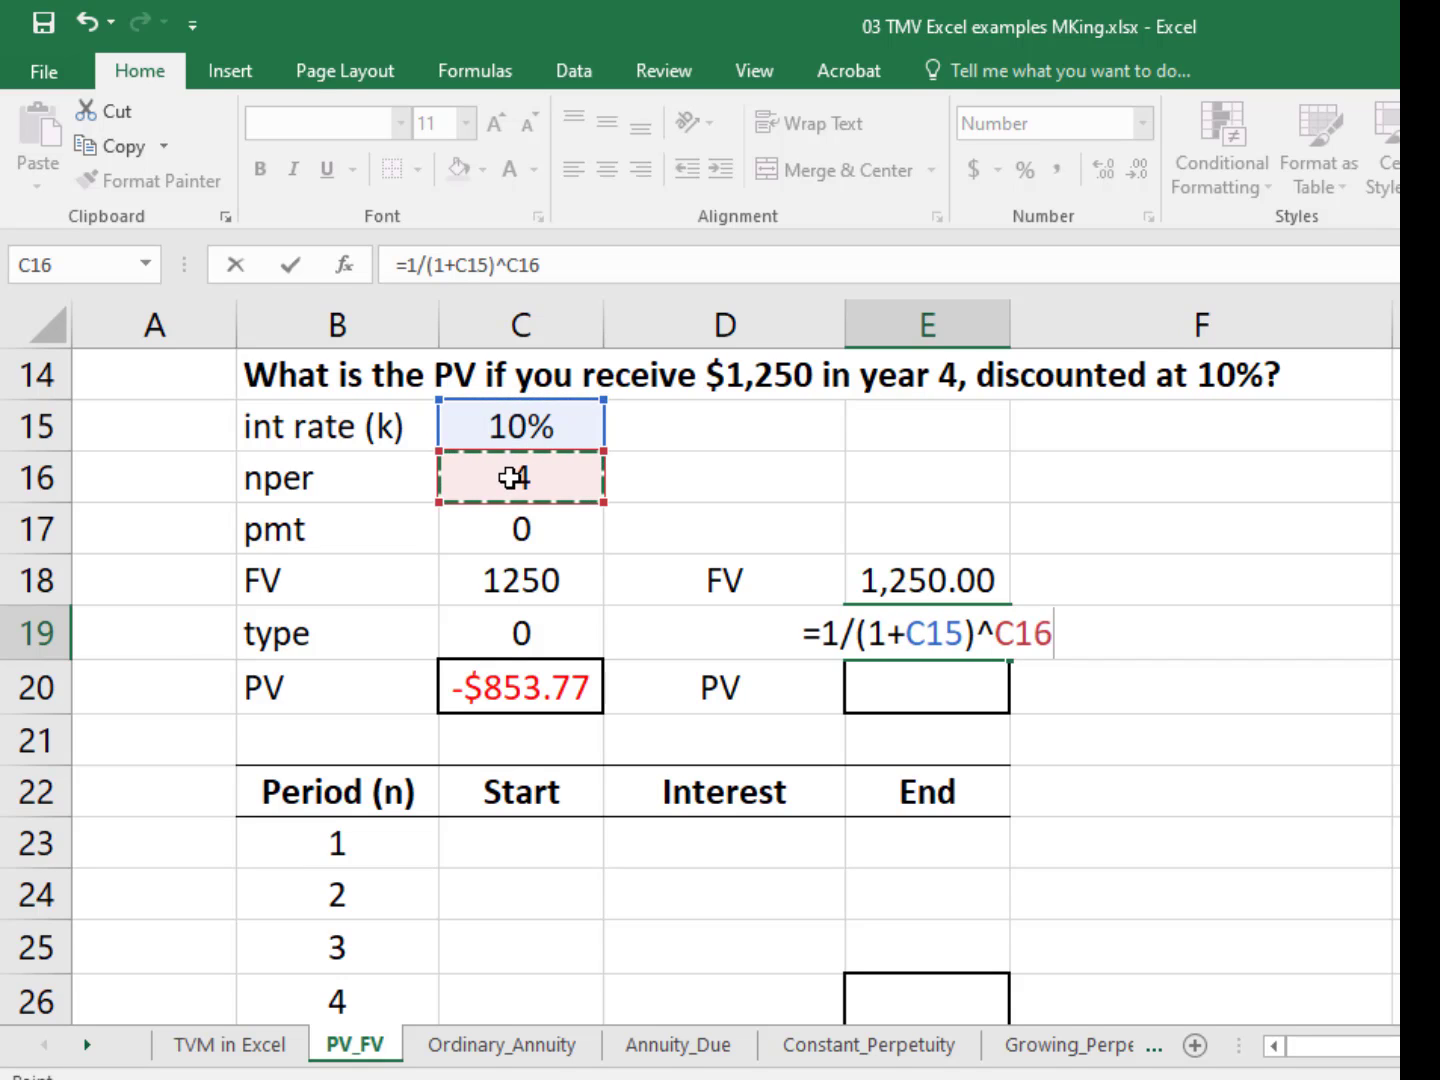
pyautogui.press('Return')
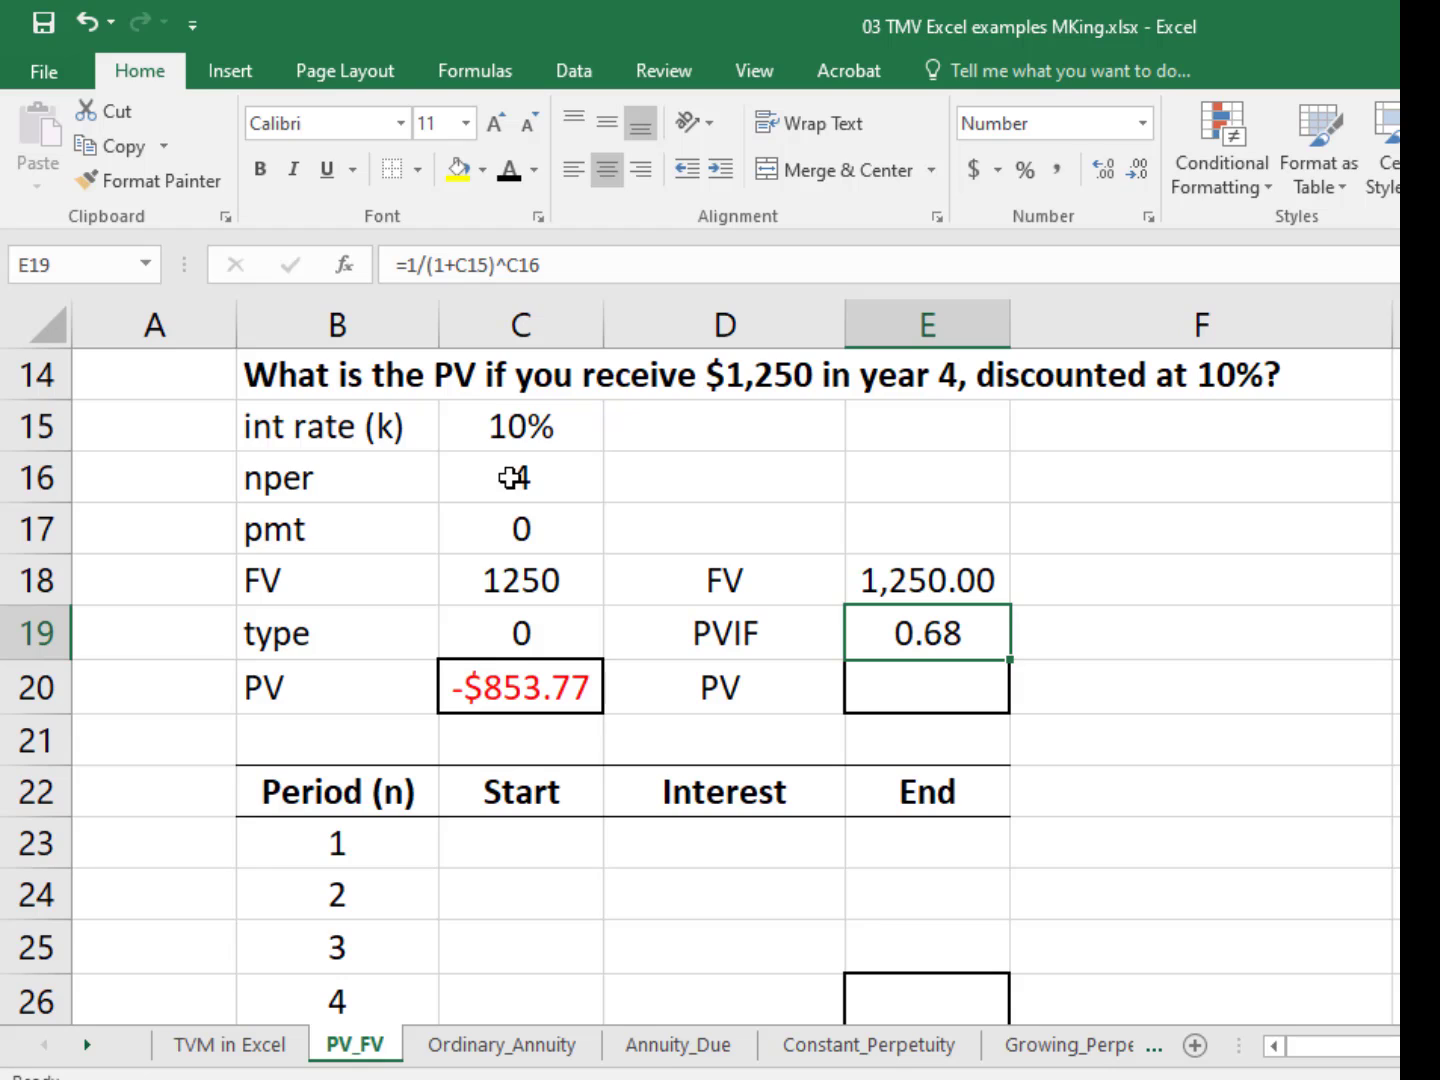
pyautogui.click(1104, 170)
pyautogui.click(1105, 170)
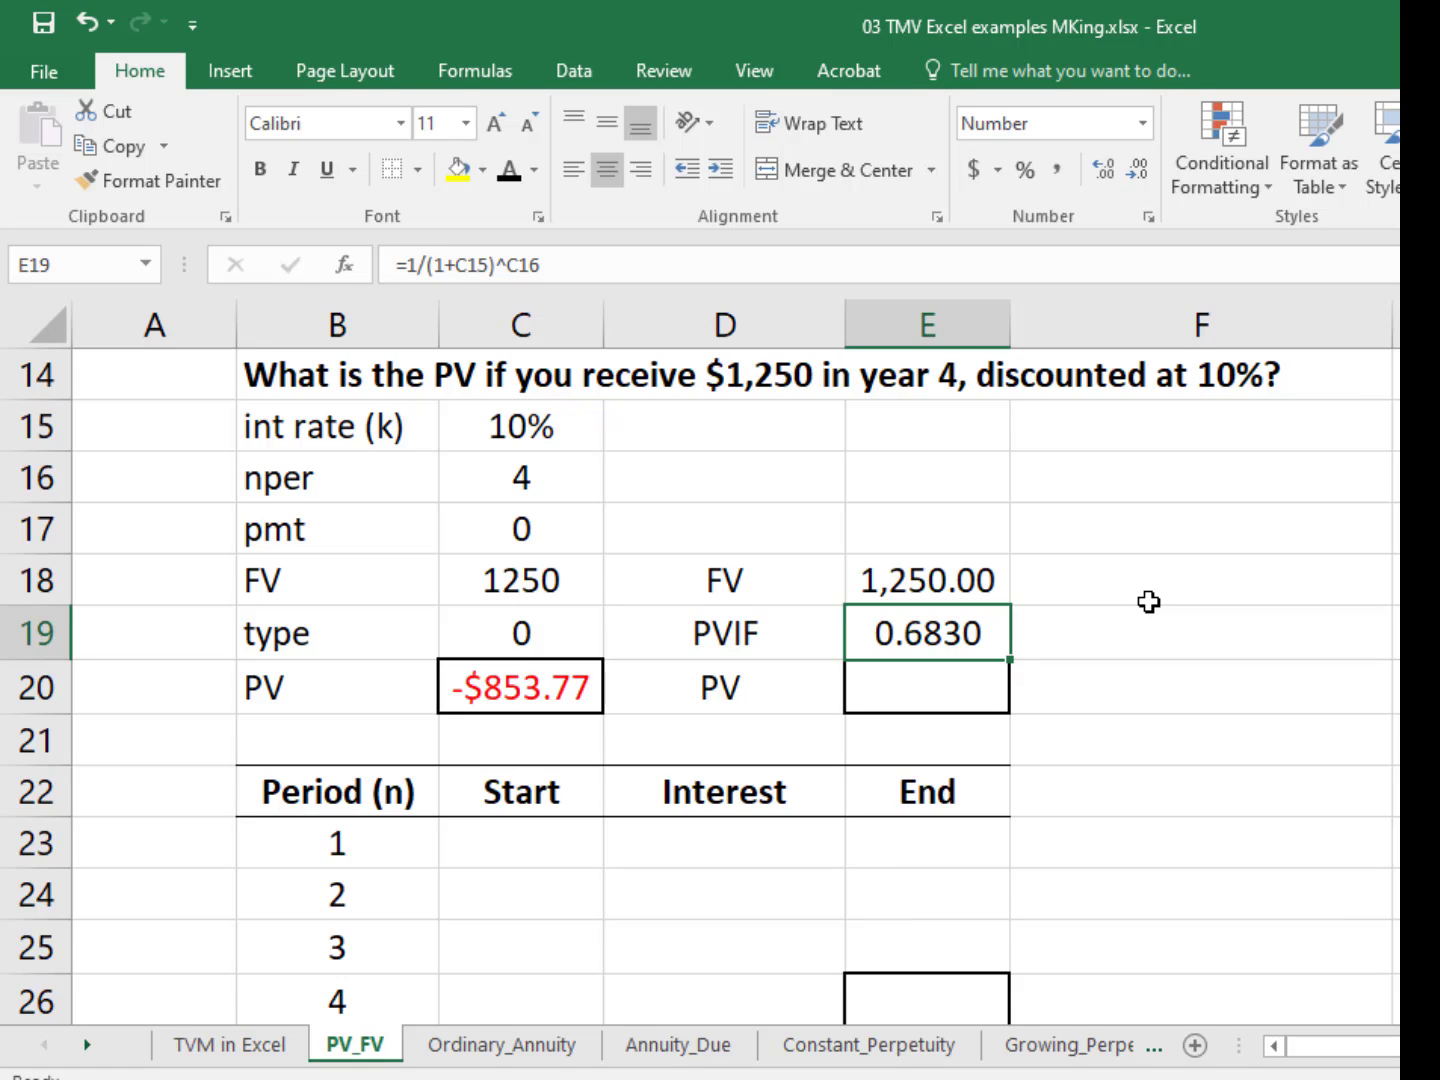
# Step: Calculate the PV in E20 by multiplying the future value by the discount factor, =E18*E19
pyautogui.click(946, 692)
pyautogui.write('=')
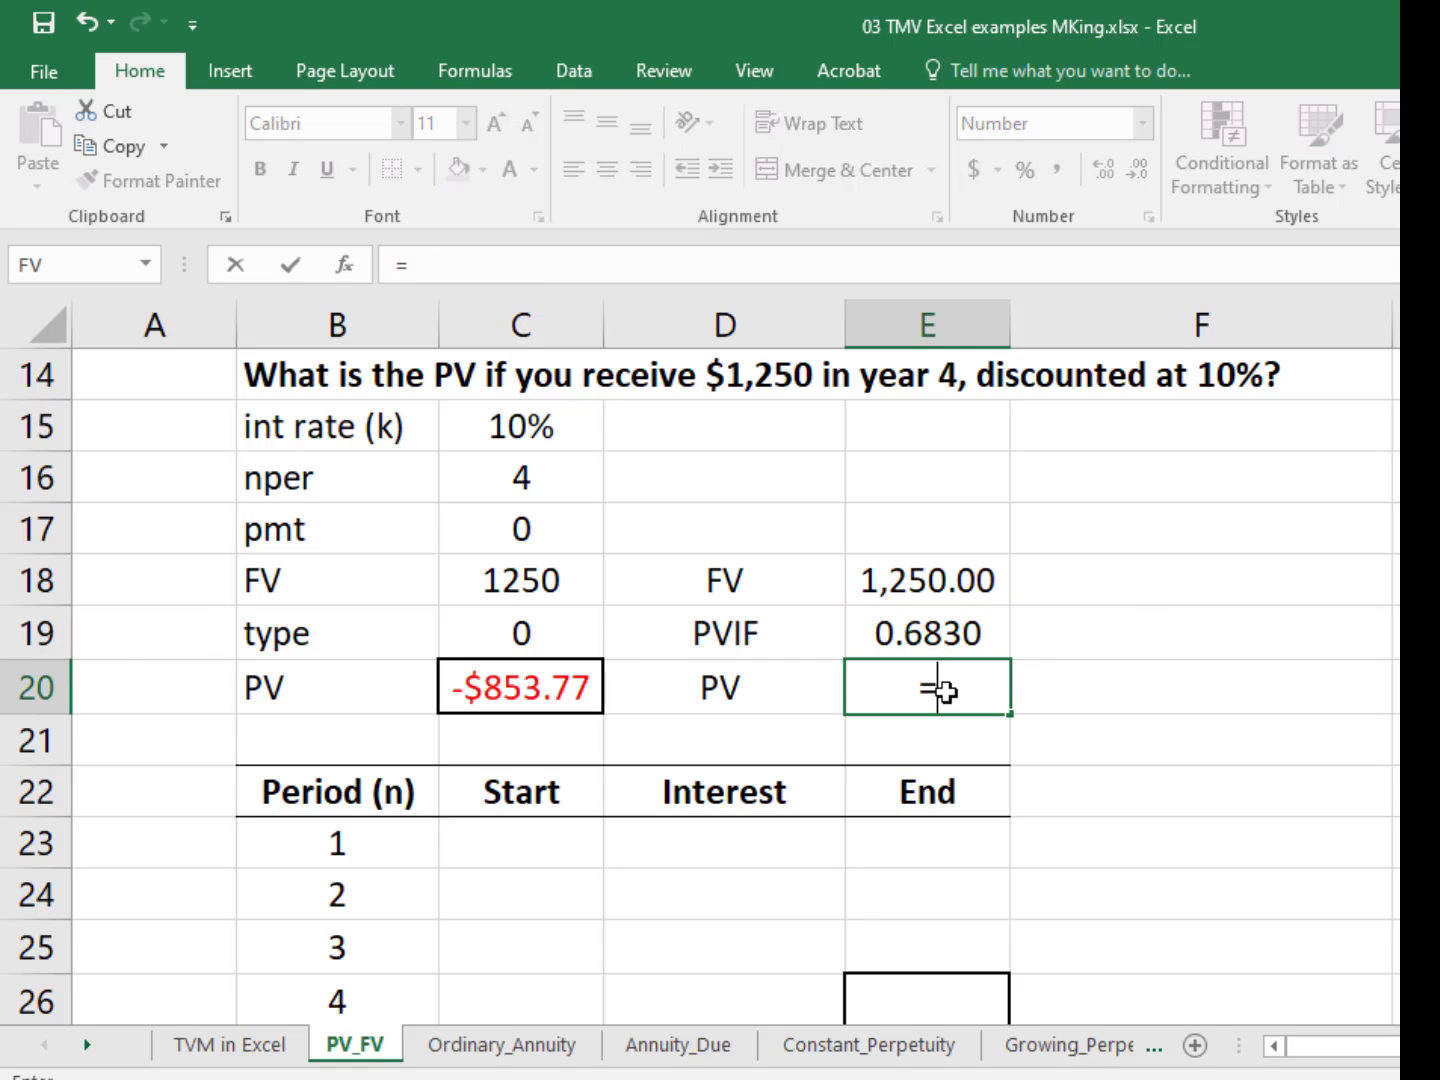
pyautogui.press('Up')
pyautogui.press('Up')
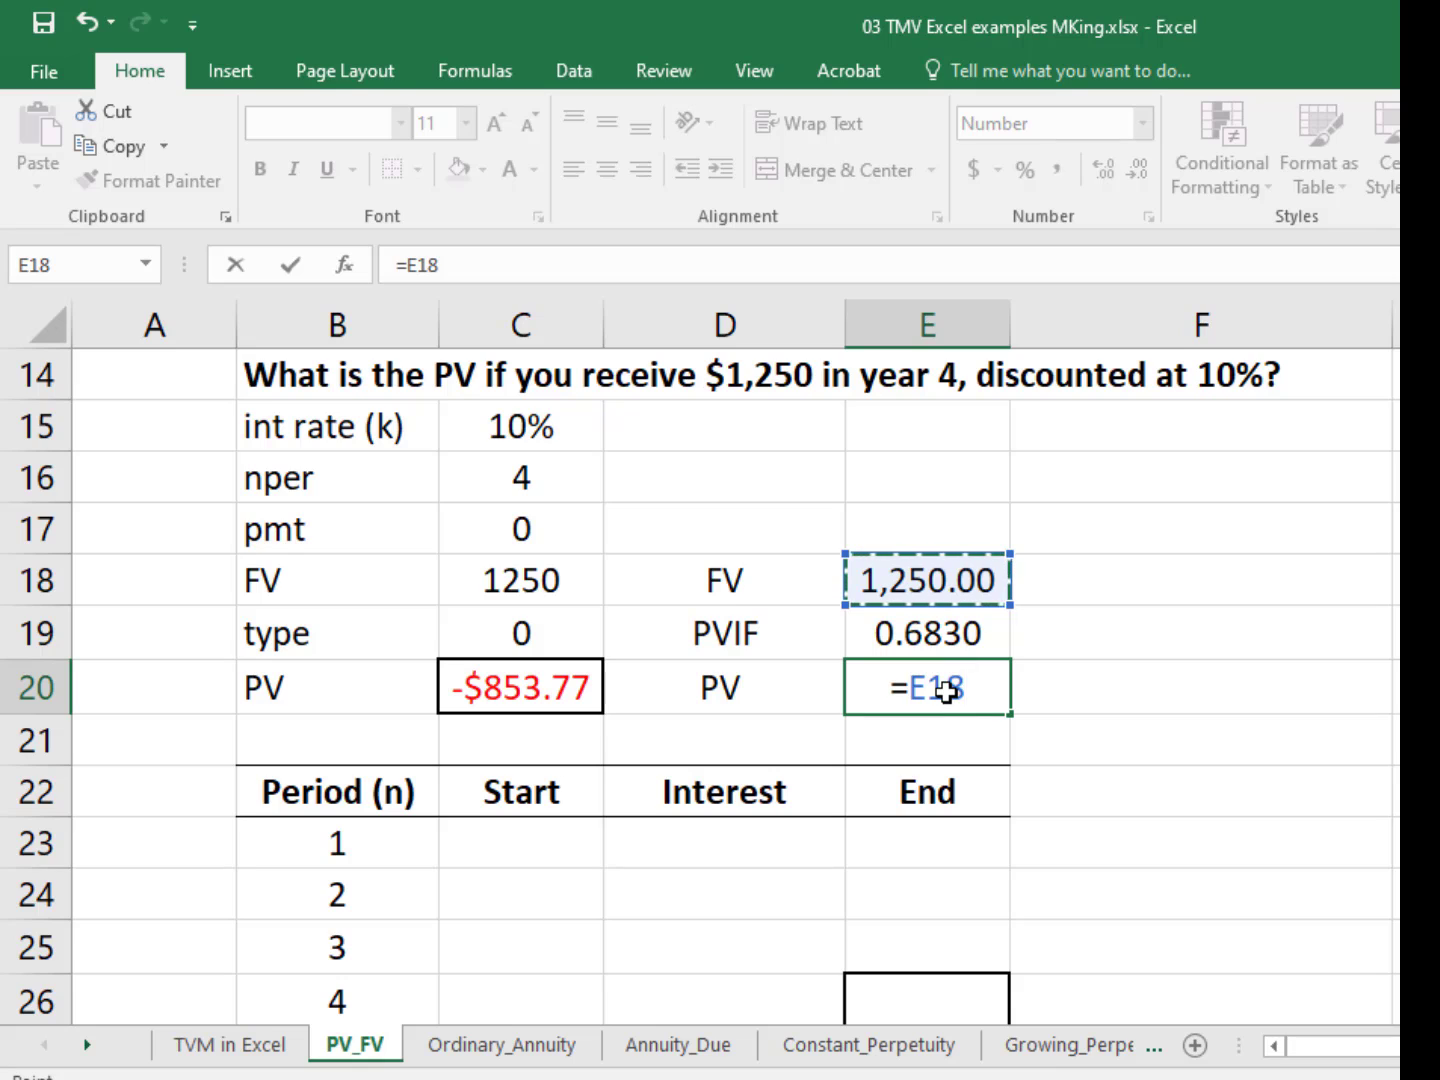
pyautogui.write('*')
pyautogui.press('Up')
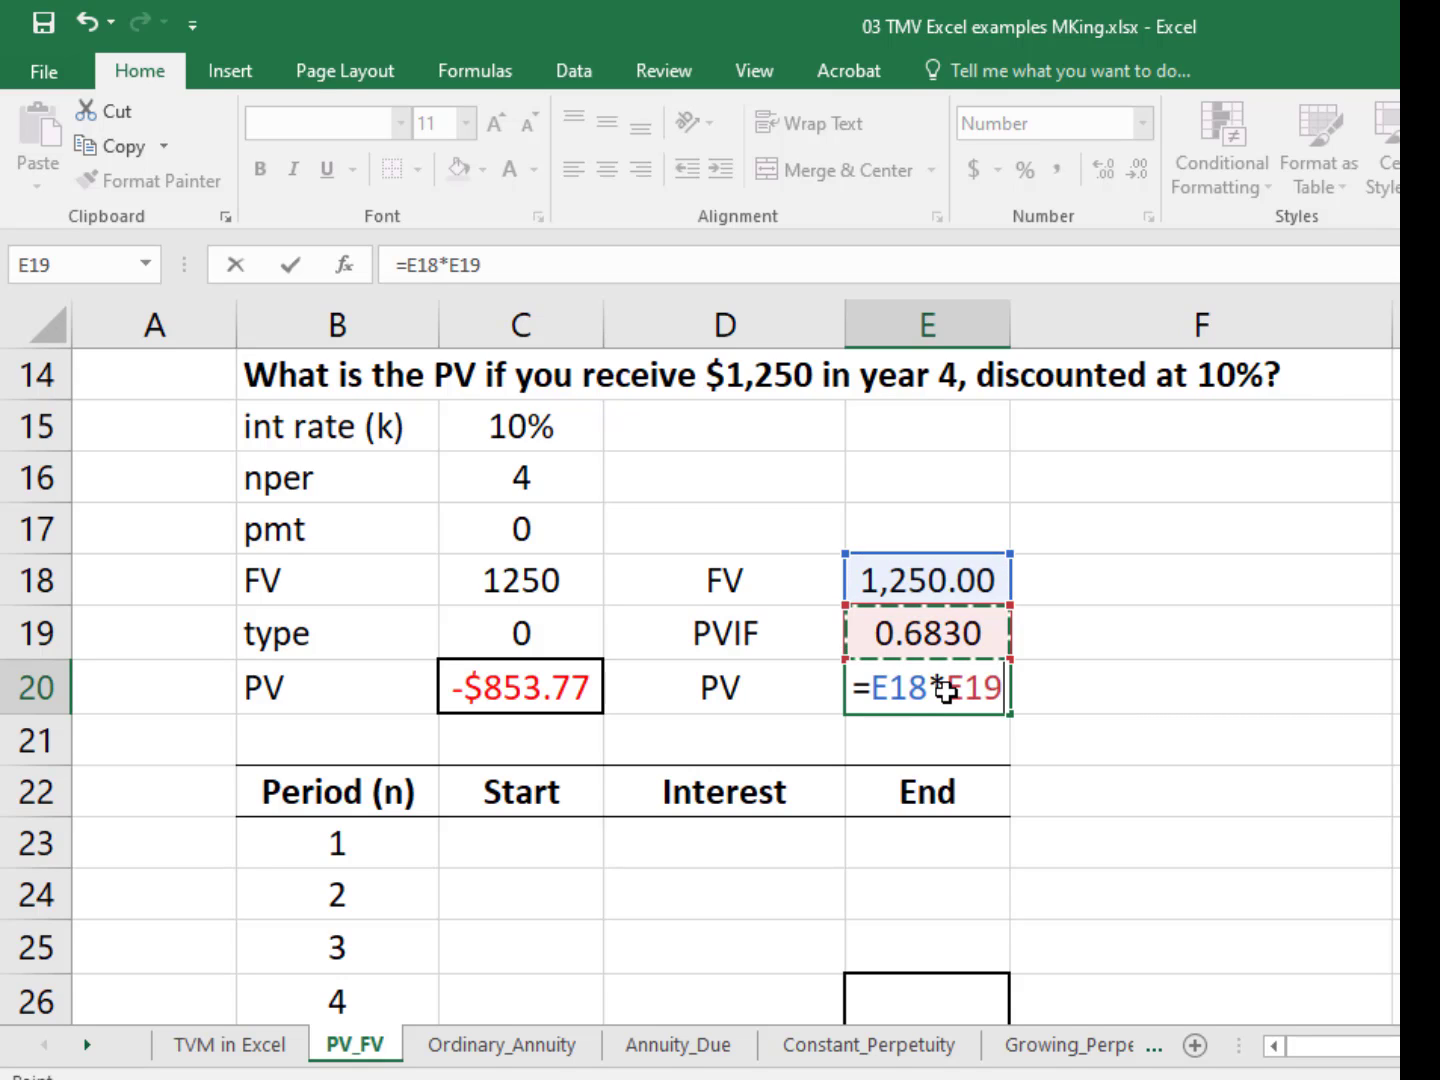
pyautogui.press('Return')
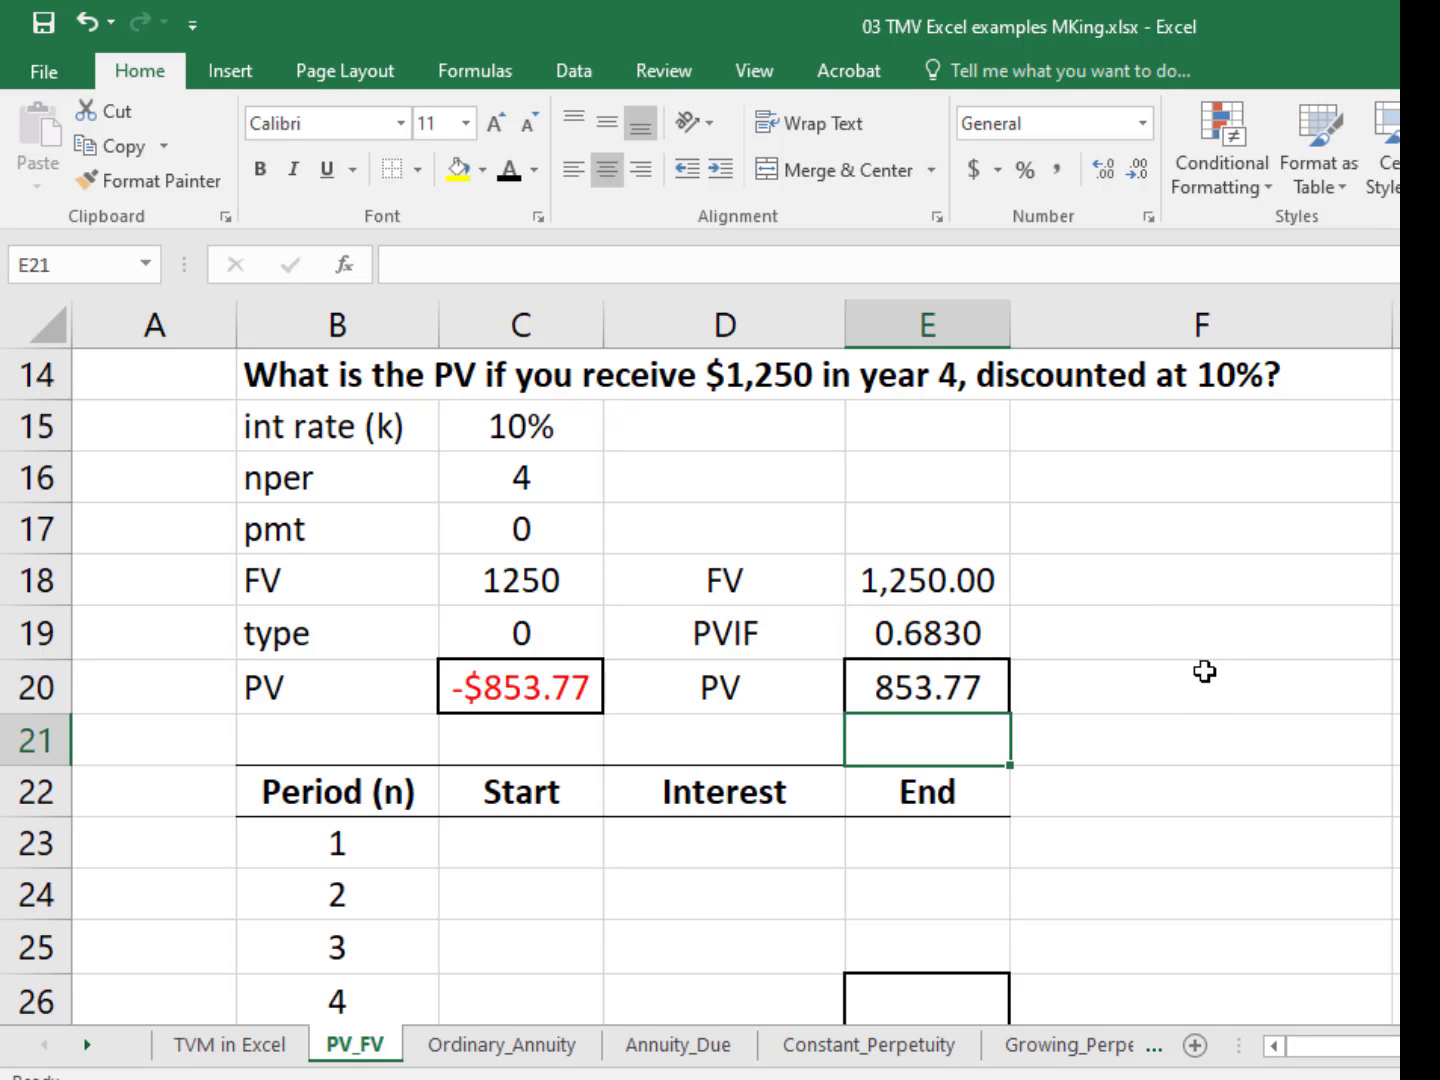
# Step: Enter the inputs for the $1 future value problem in C29:C33: rate 5%, nper 30, pmt 0, PV 1 and type 0
pyautogui.scroll(-4, 893, 878)
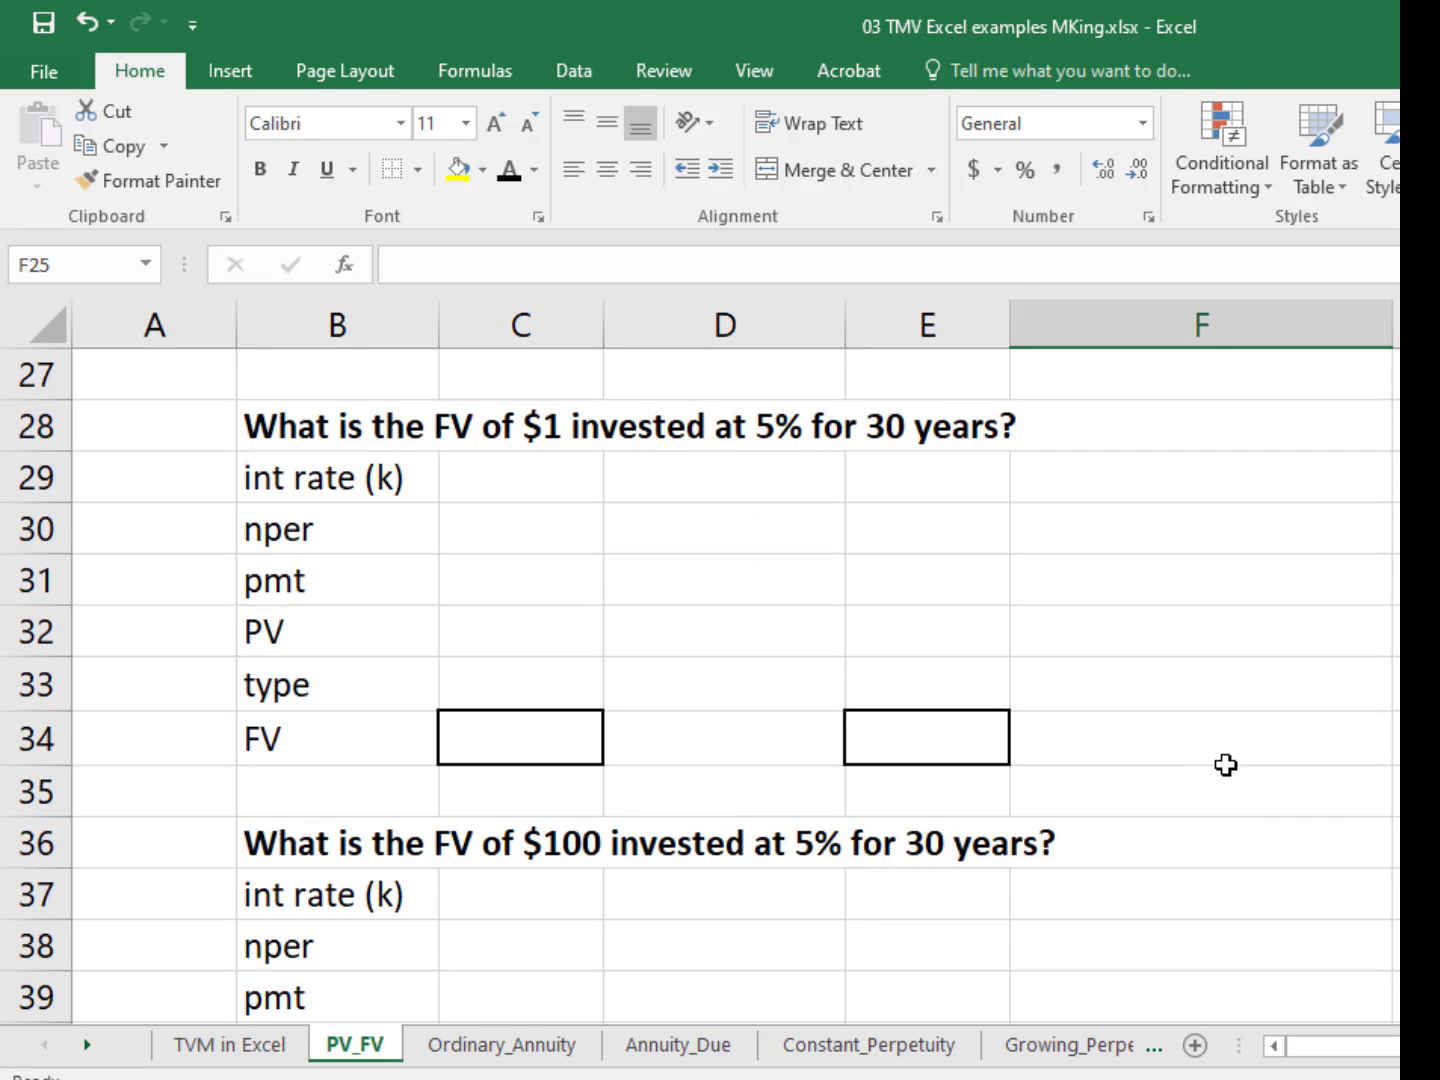
pyautogui.click(480, 484)
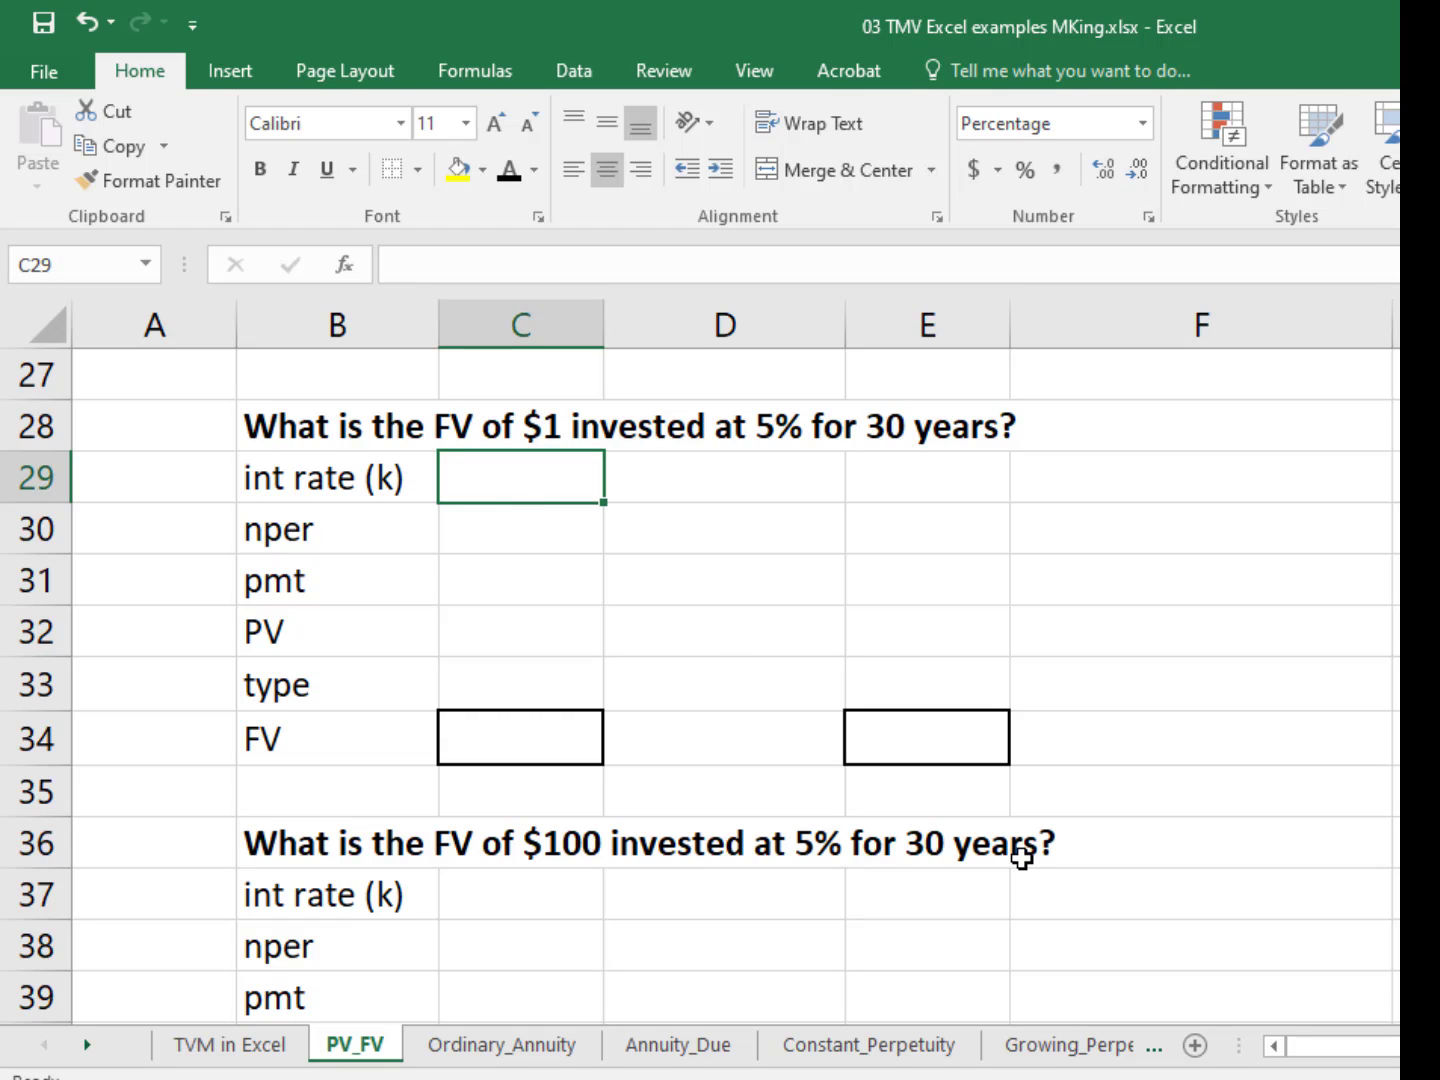
pyautogui.write('5%')
pyautogui.press('Return')
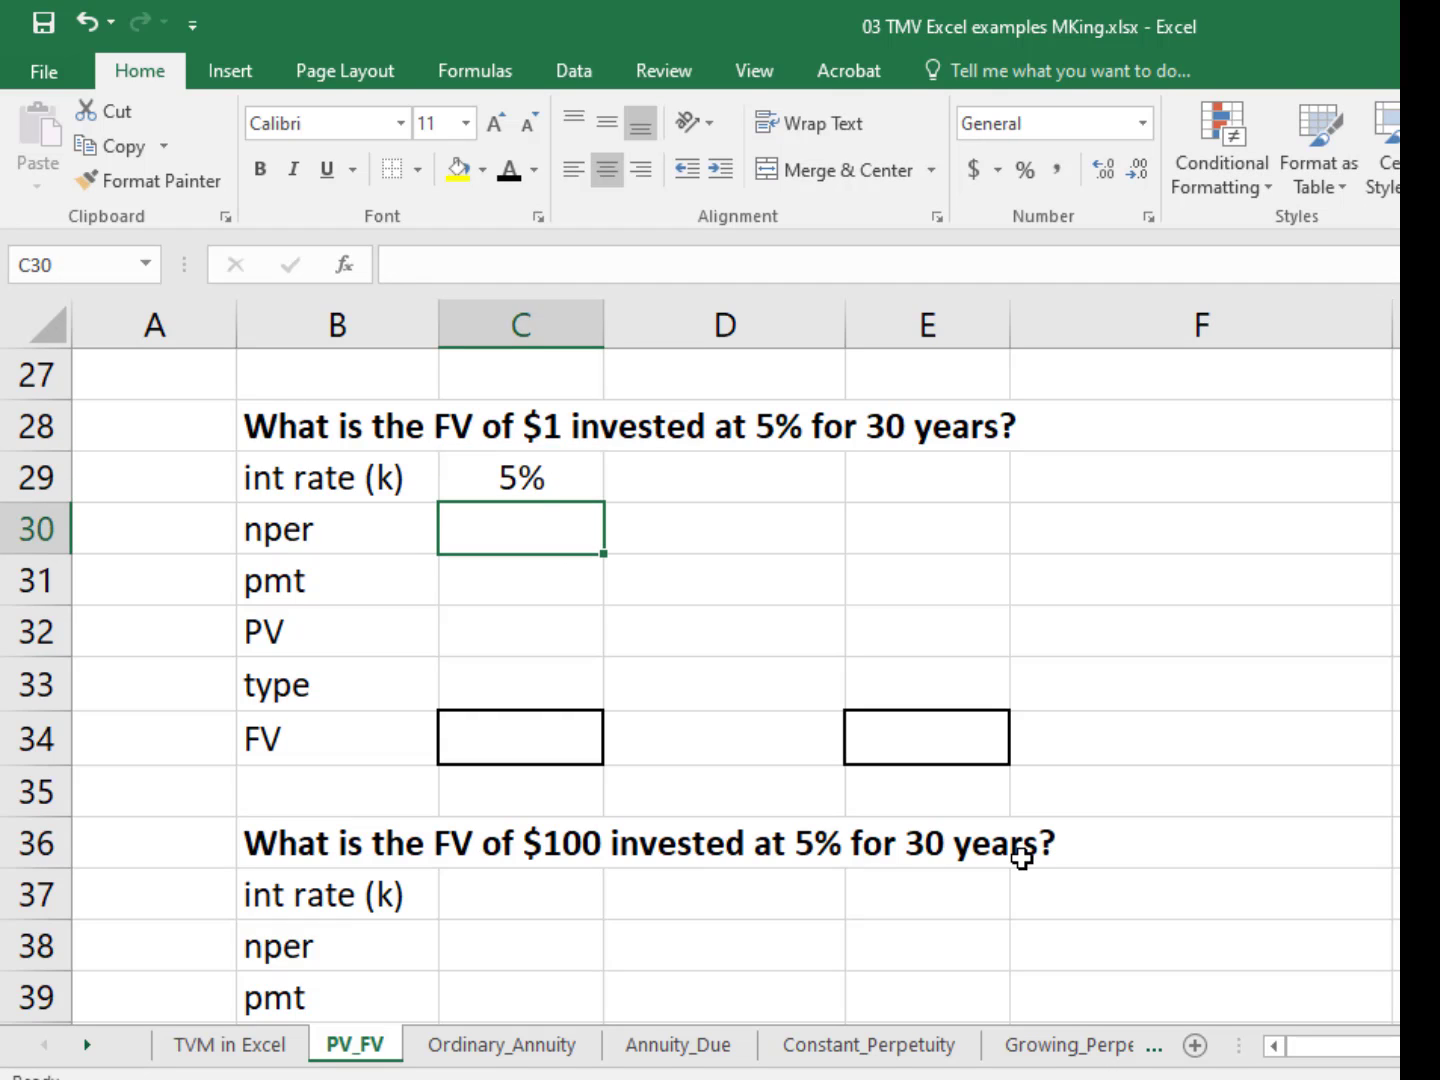
pyautogui.write('30')
pyautogui.press('Return')
pyautogui.write('0')
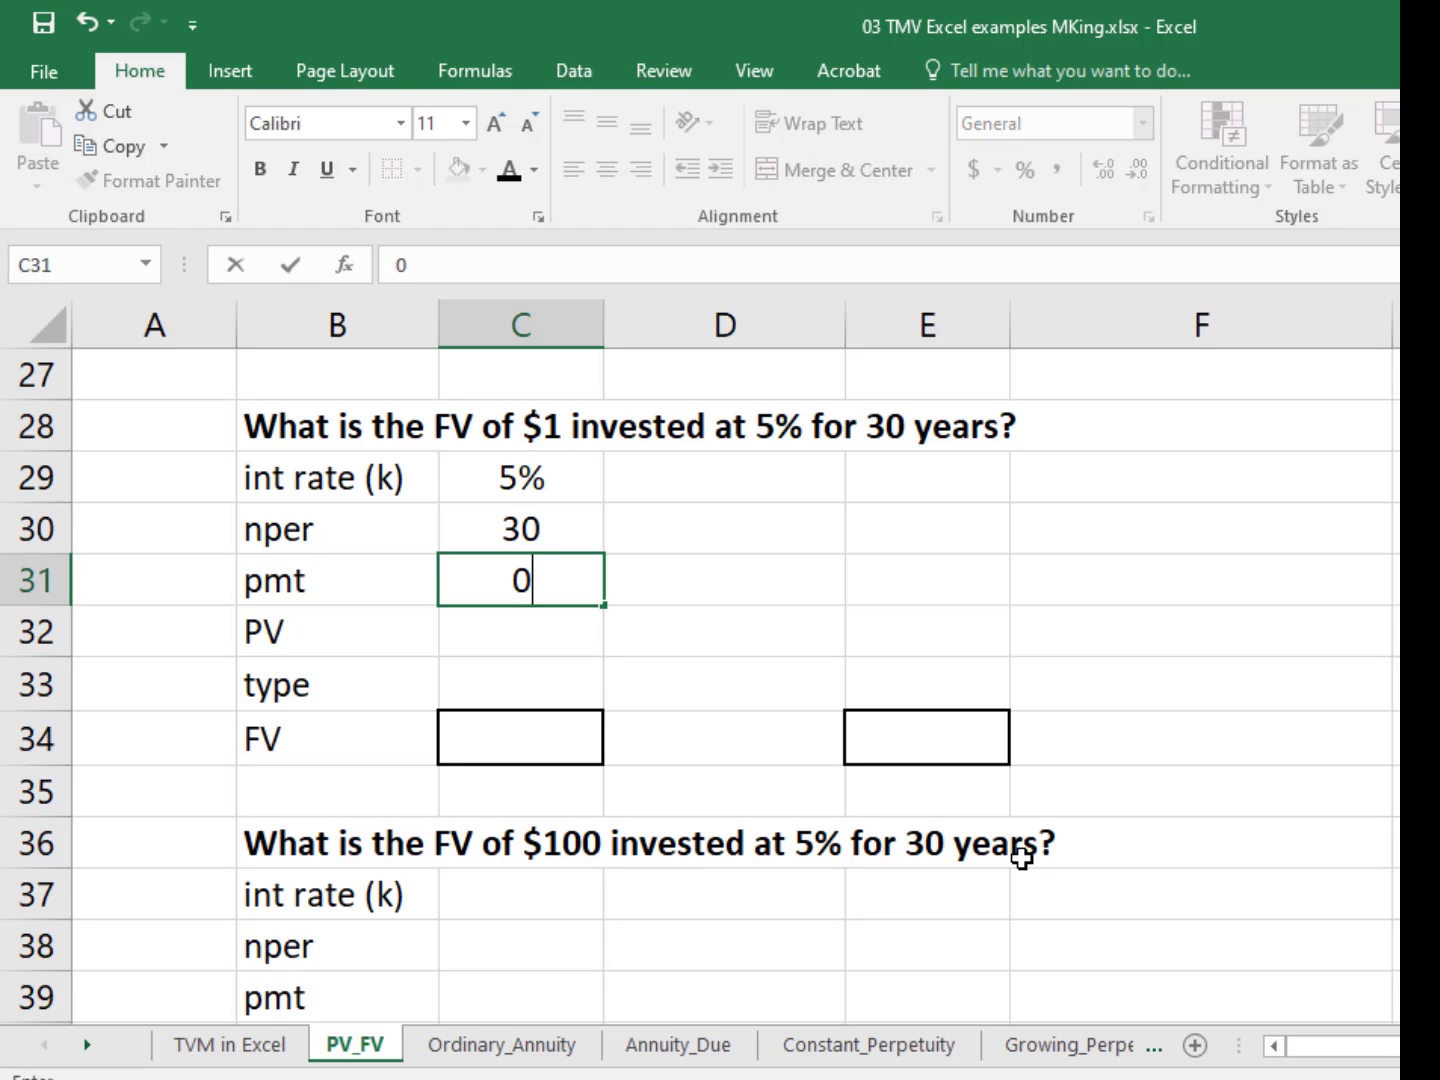
pyautogui.press('Return')
pyautogui.write('1')
pyautogui.press('Return')
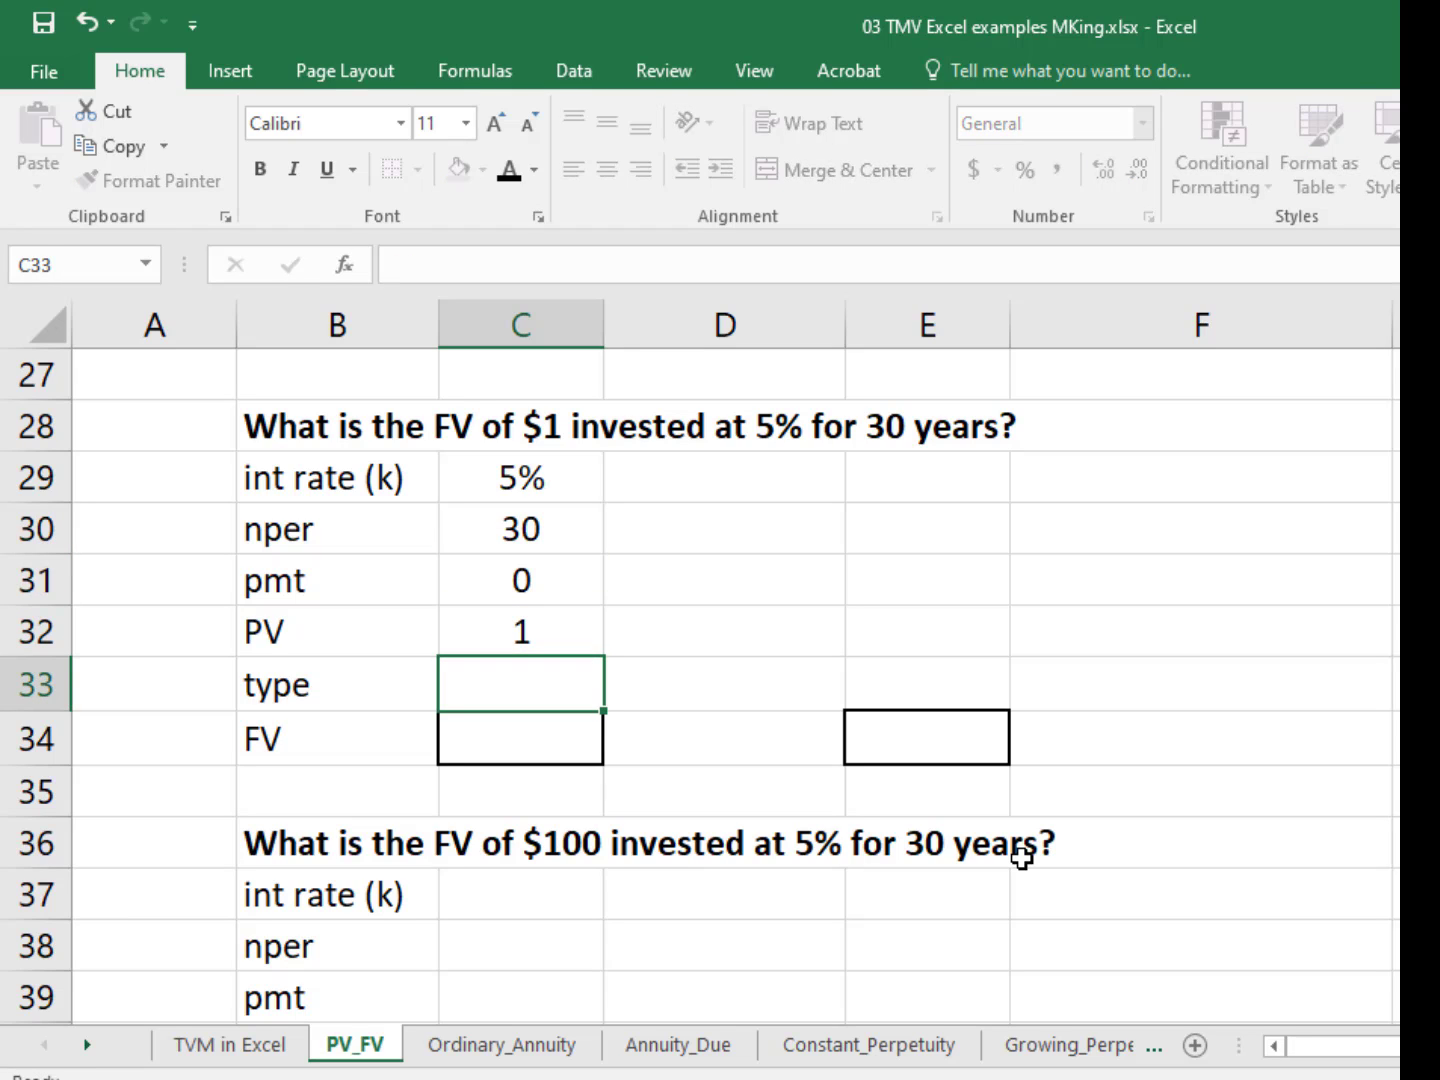
pyautogui.write('0')
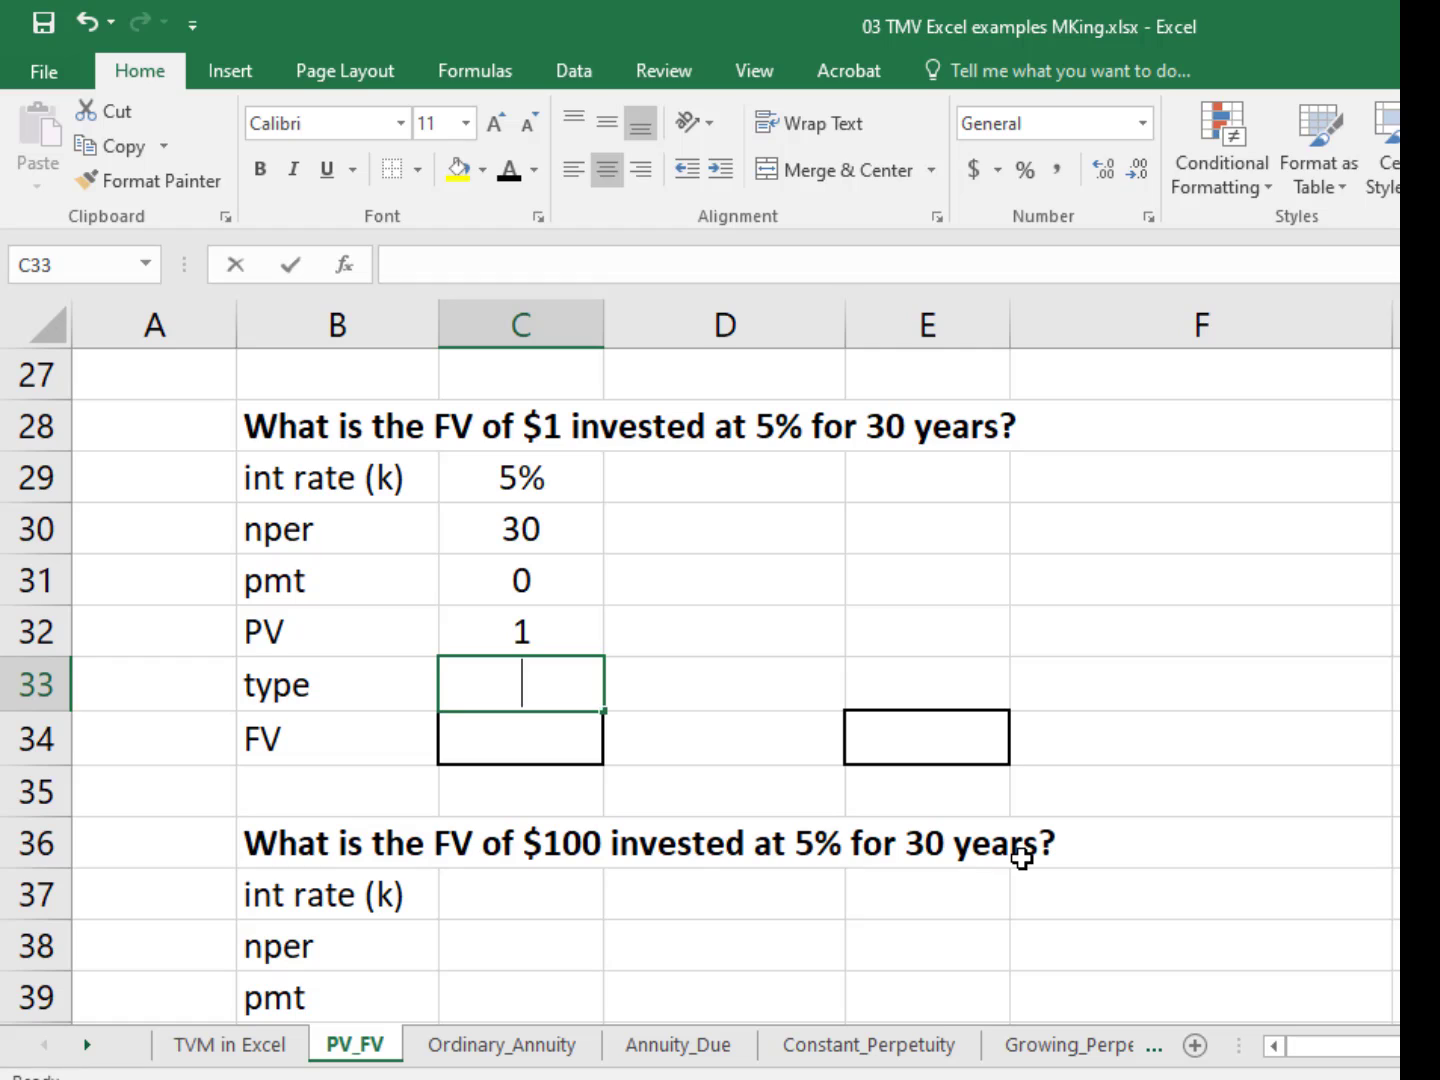
pyautogui.press('Return')
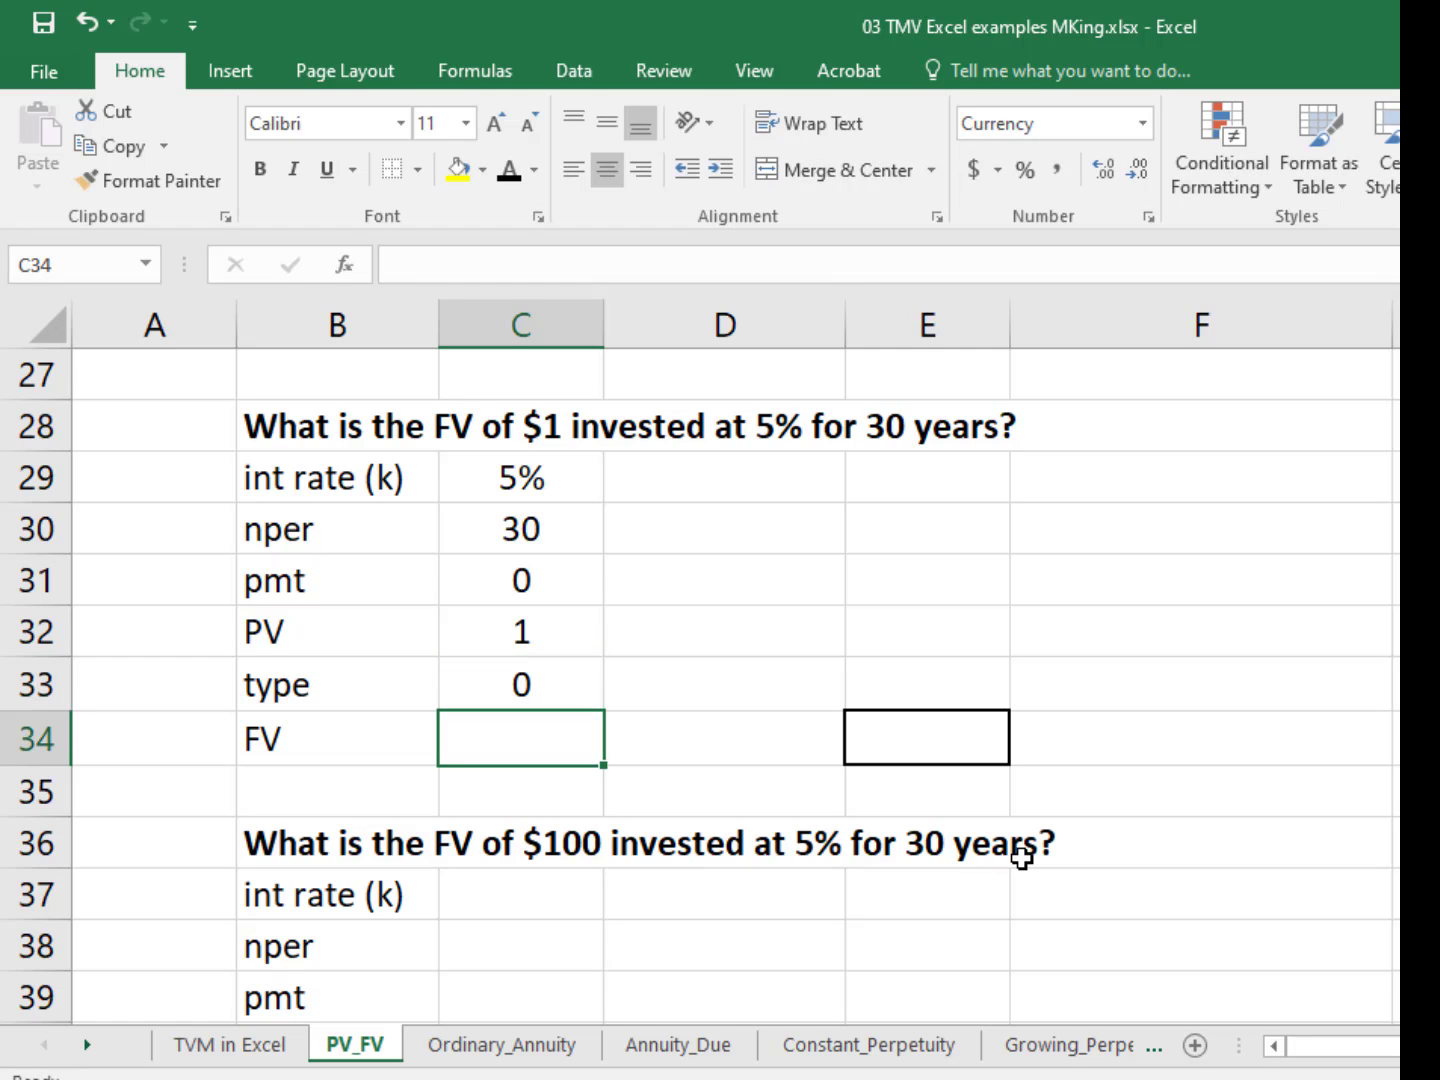
# Step: Calculate the future value in C34 with =FV(C29,C30,C31,C32,C33)
pyautogui.write('=fv(')
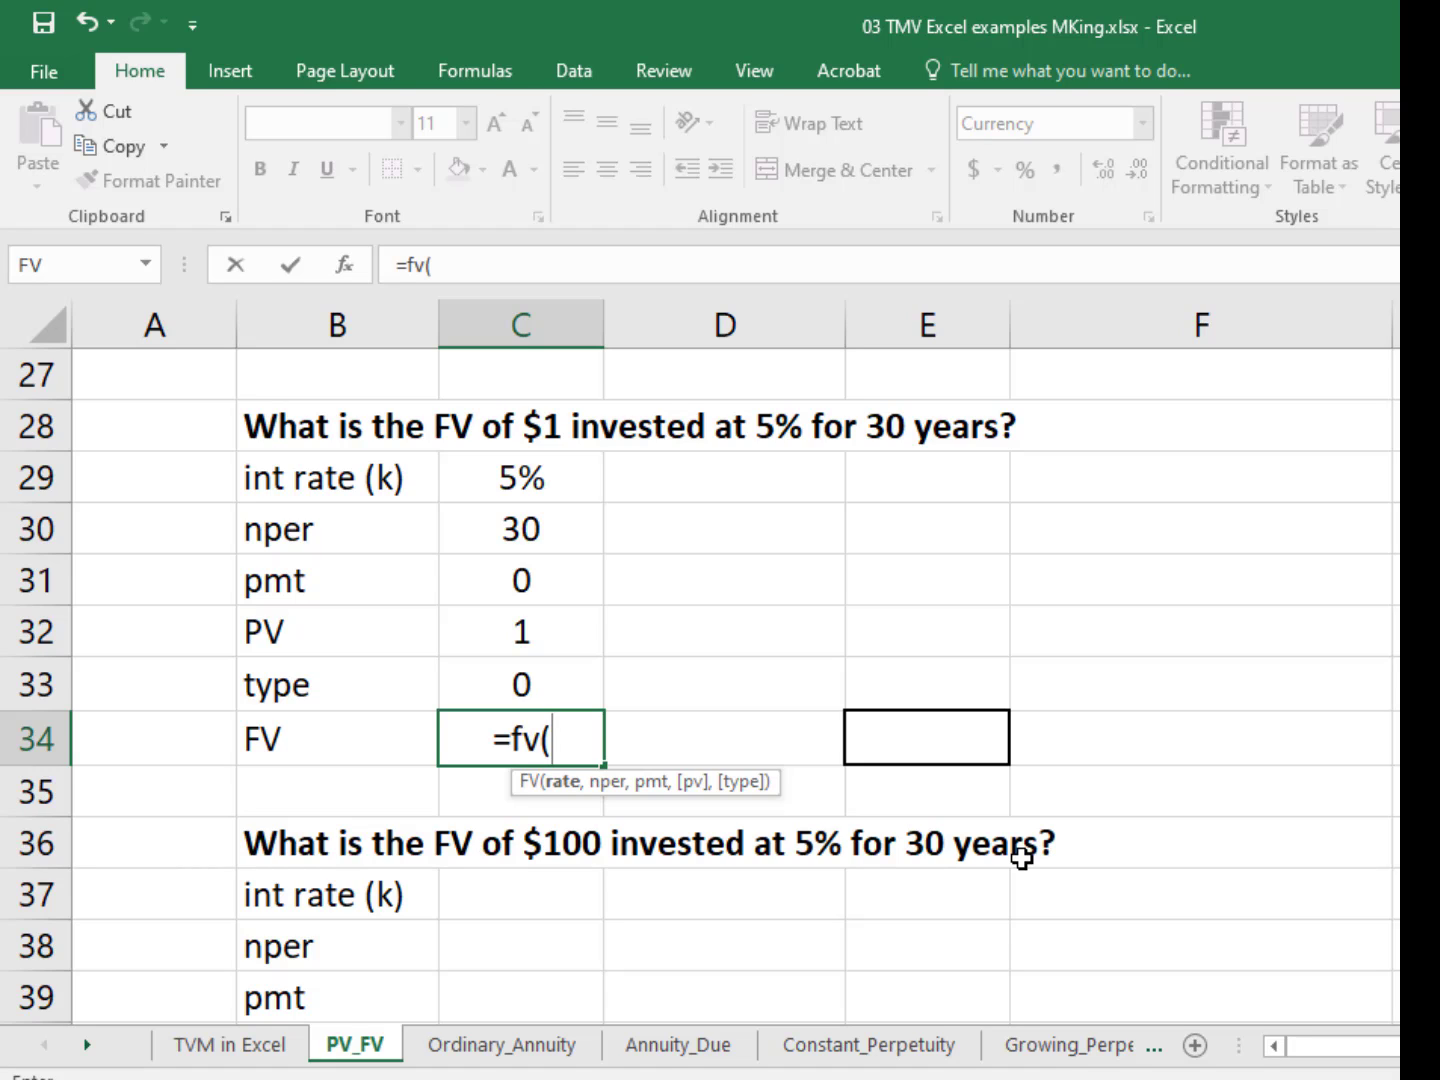
pyautogui.click(532, 486)
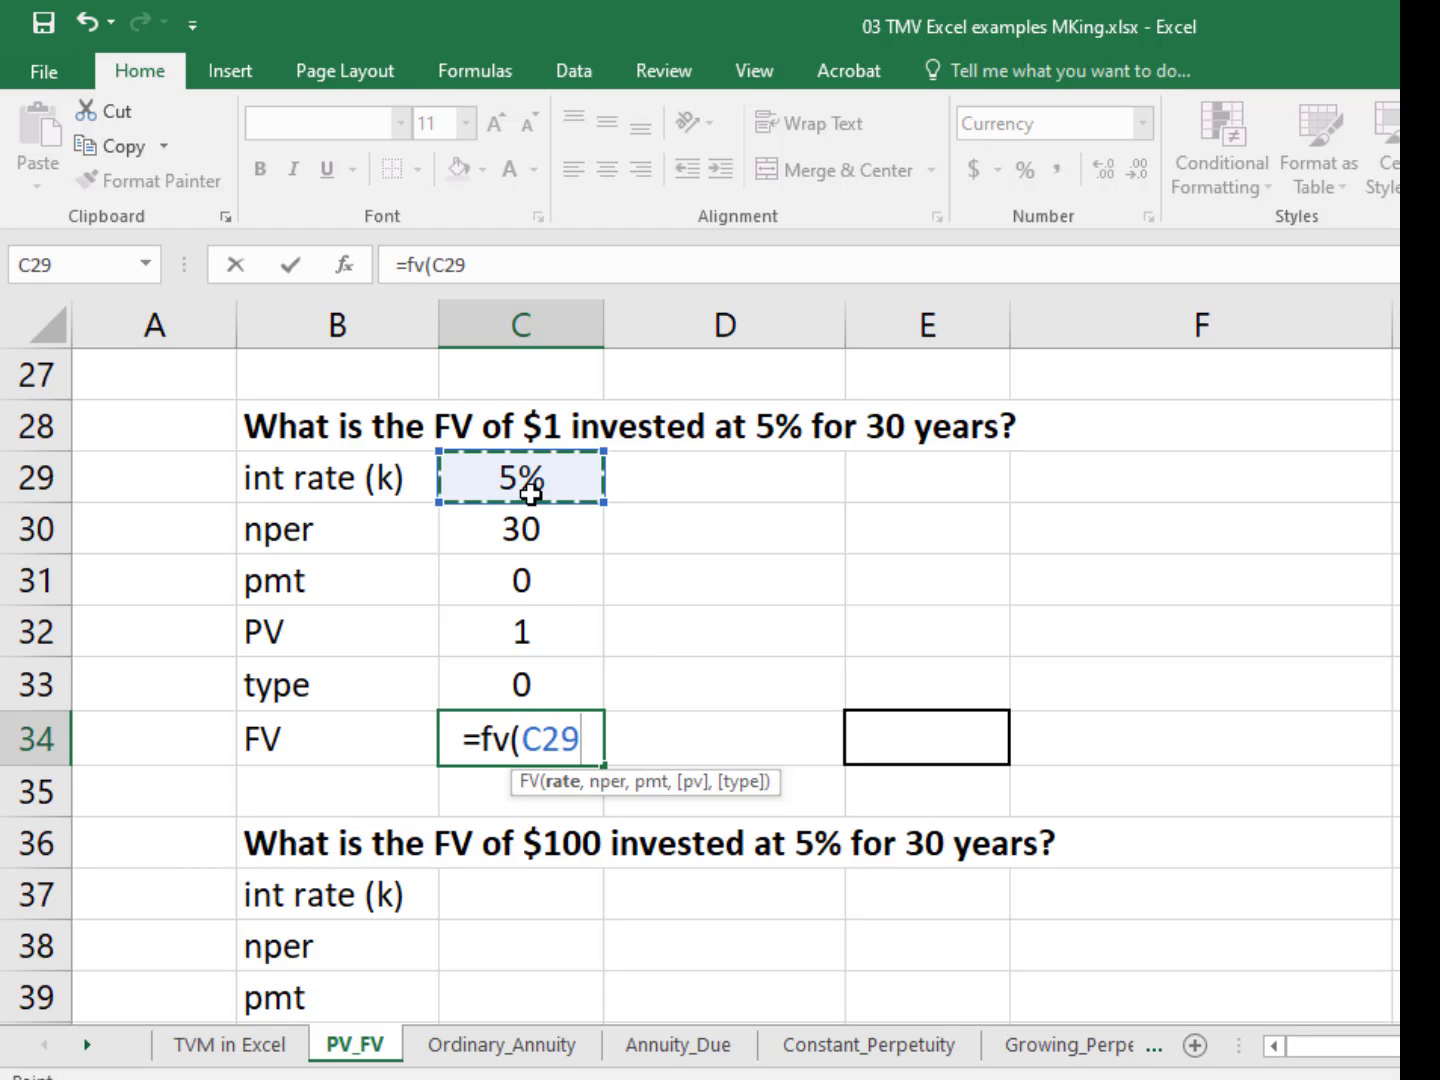
pyautogui.write(',')
pyautogui.click(523, 533)
pyautogui.write(',')
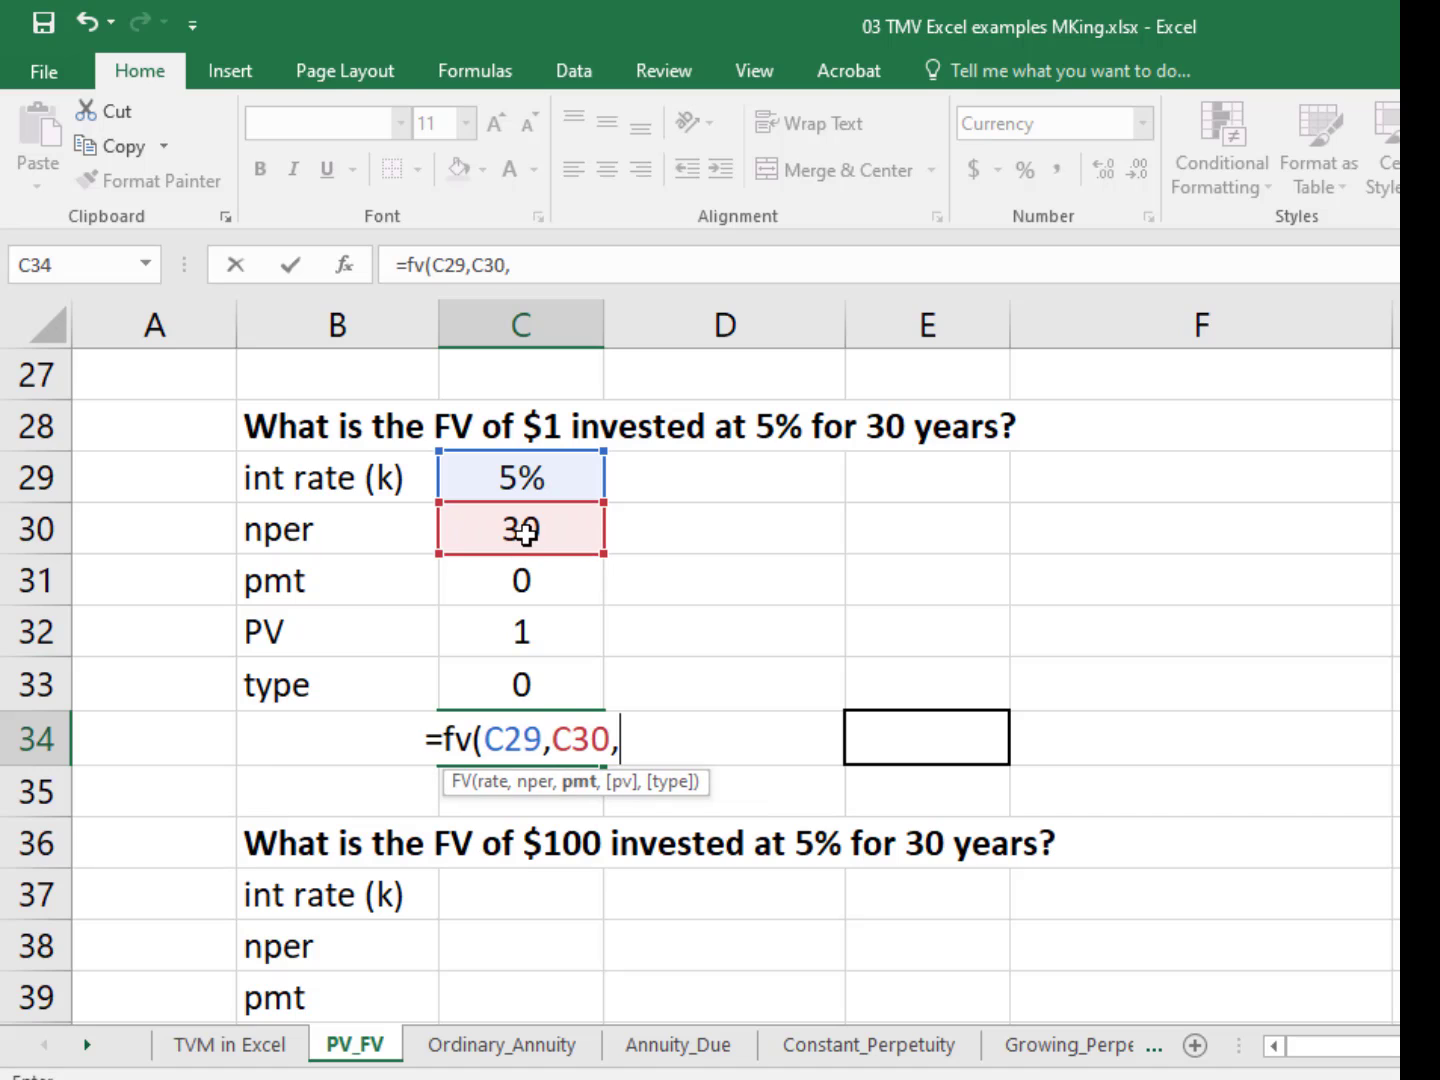
pyautogui.click(518, 580)
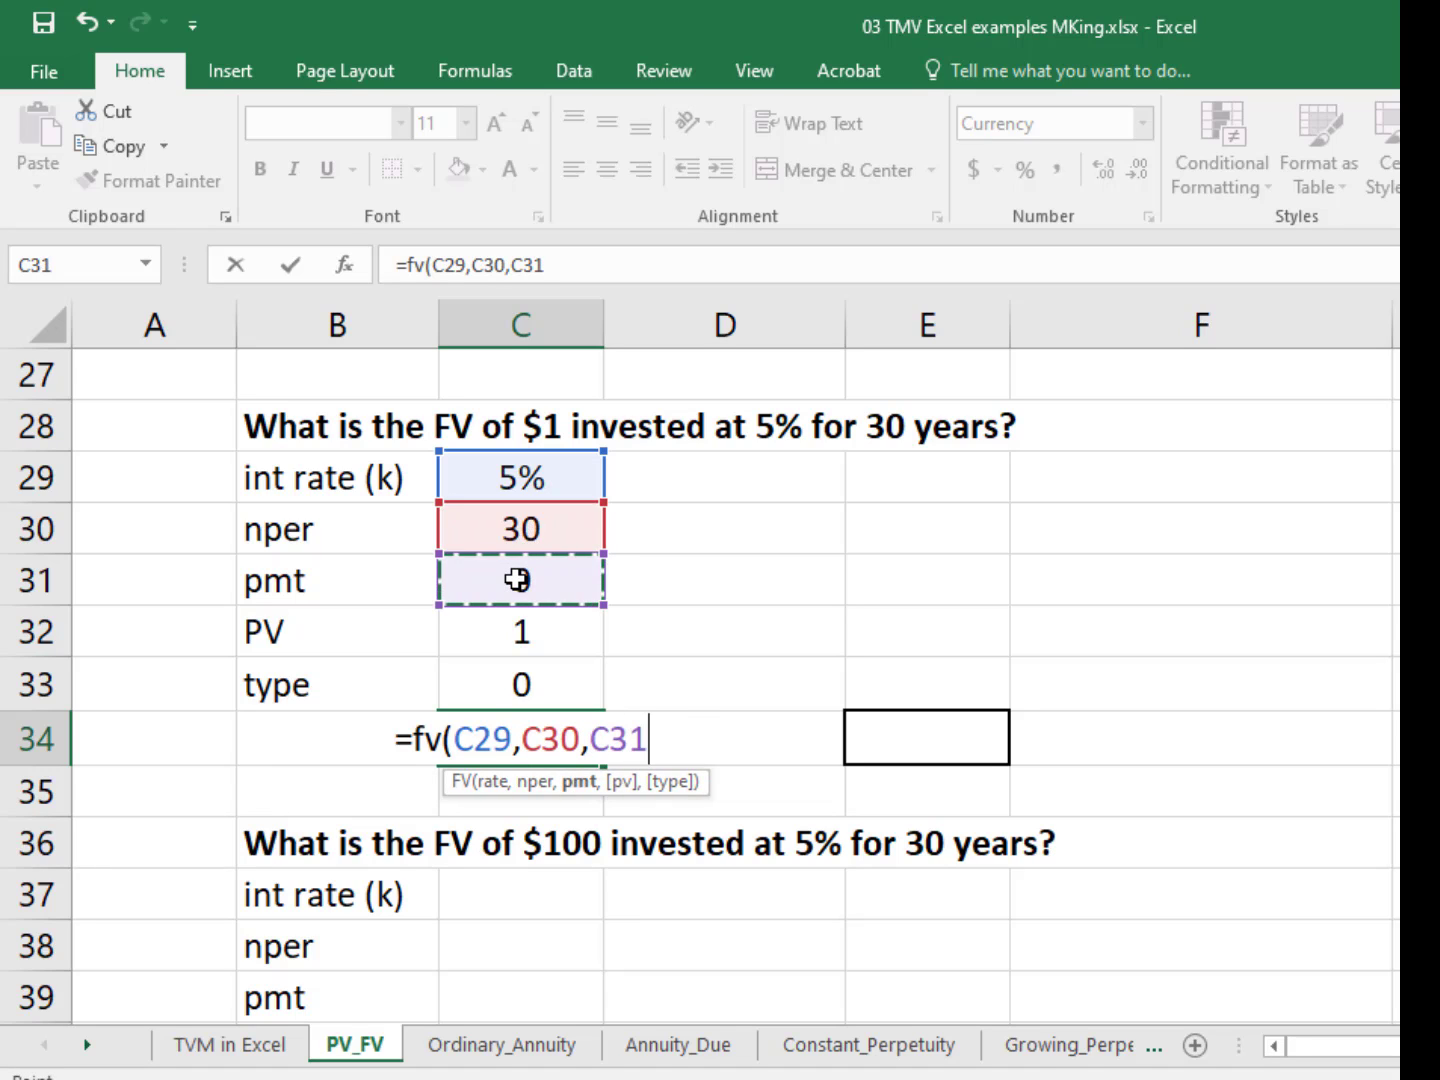
pyautogui.write(',')
pyautogui.click(516, 633)
pyautogui.write(',')
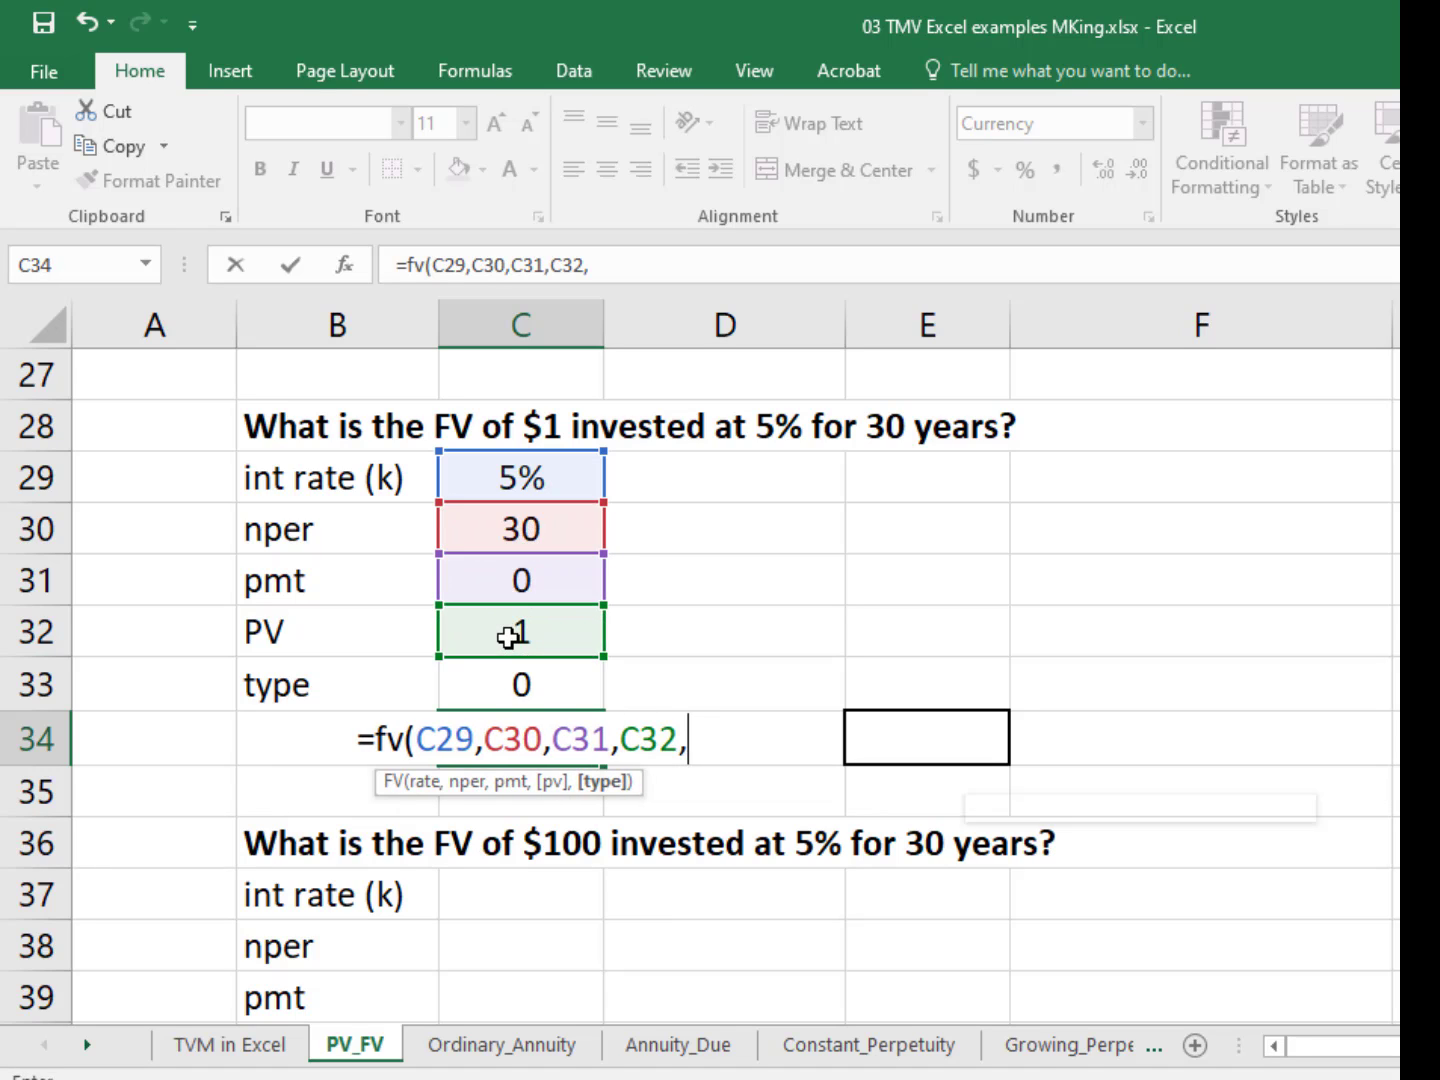
pyautogui.click(505, 684)
pyautogui.write(')')
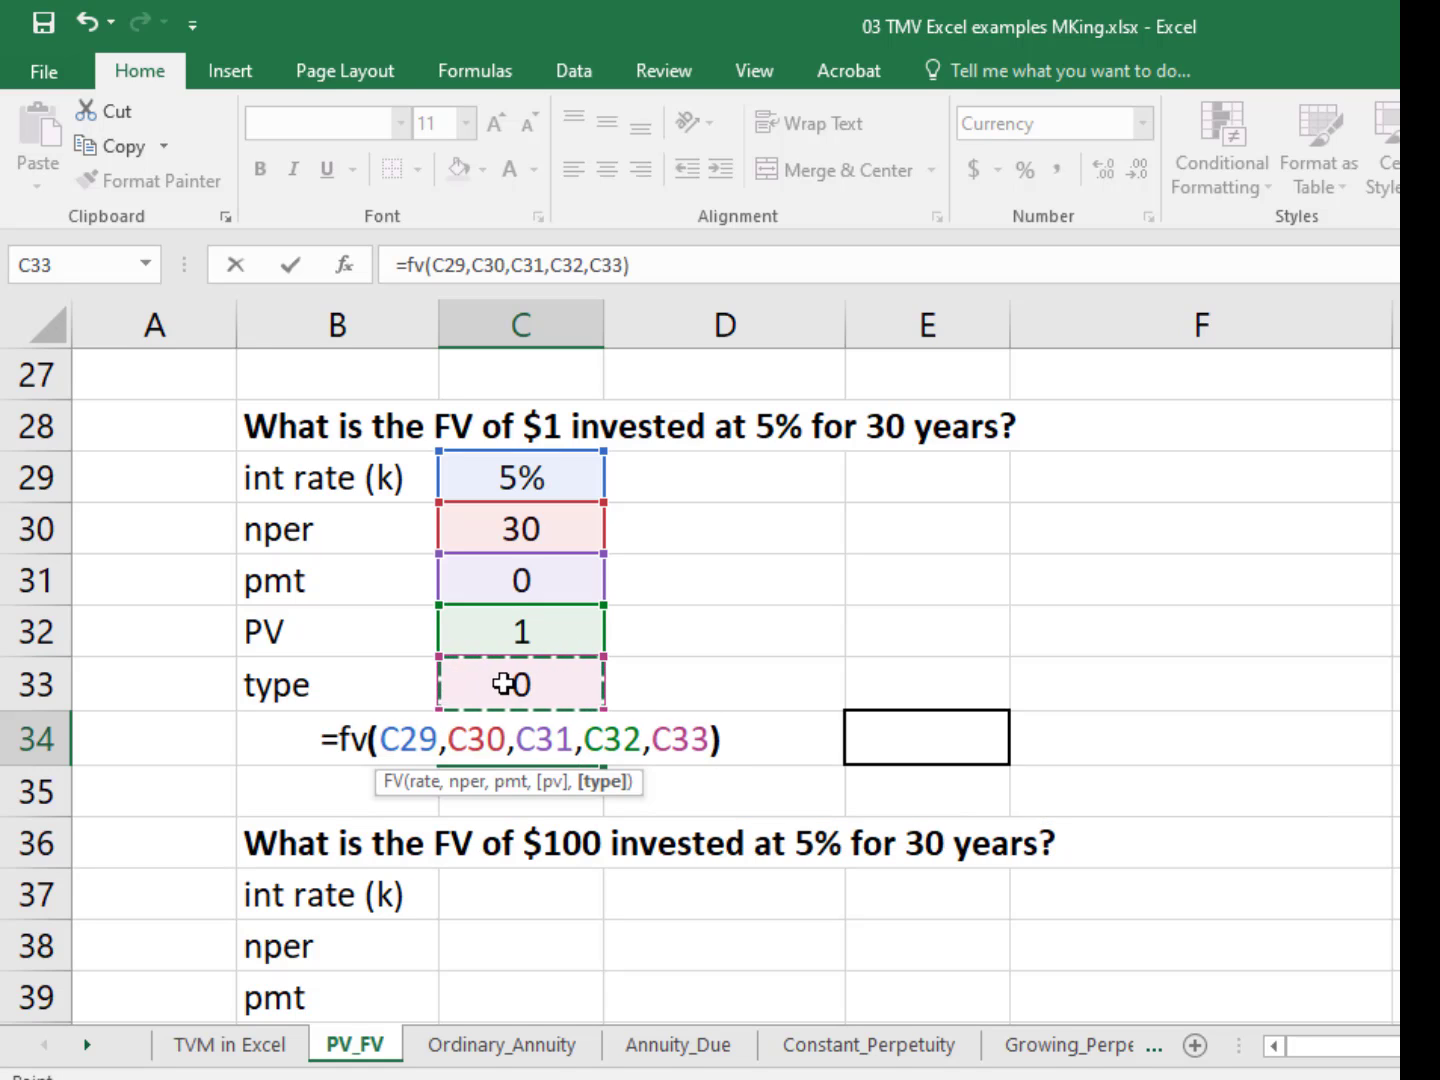
pyautogui.press('Return')
# Step: Change the PV input in C32 to -1 to treat the investment as a cash outflow
pyautogui.press('Up')
pyautogui.press('Up')
pyautogui.press('Up')
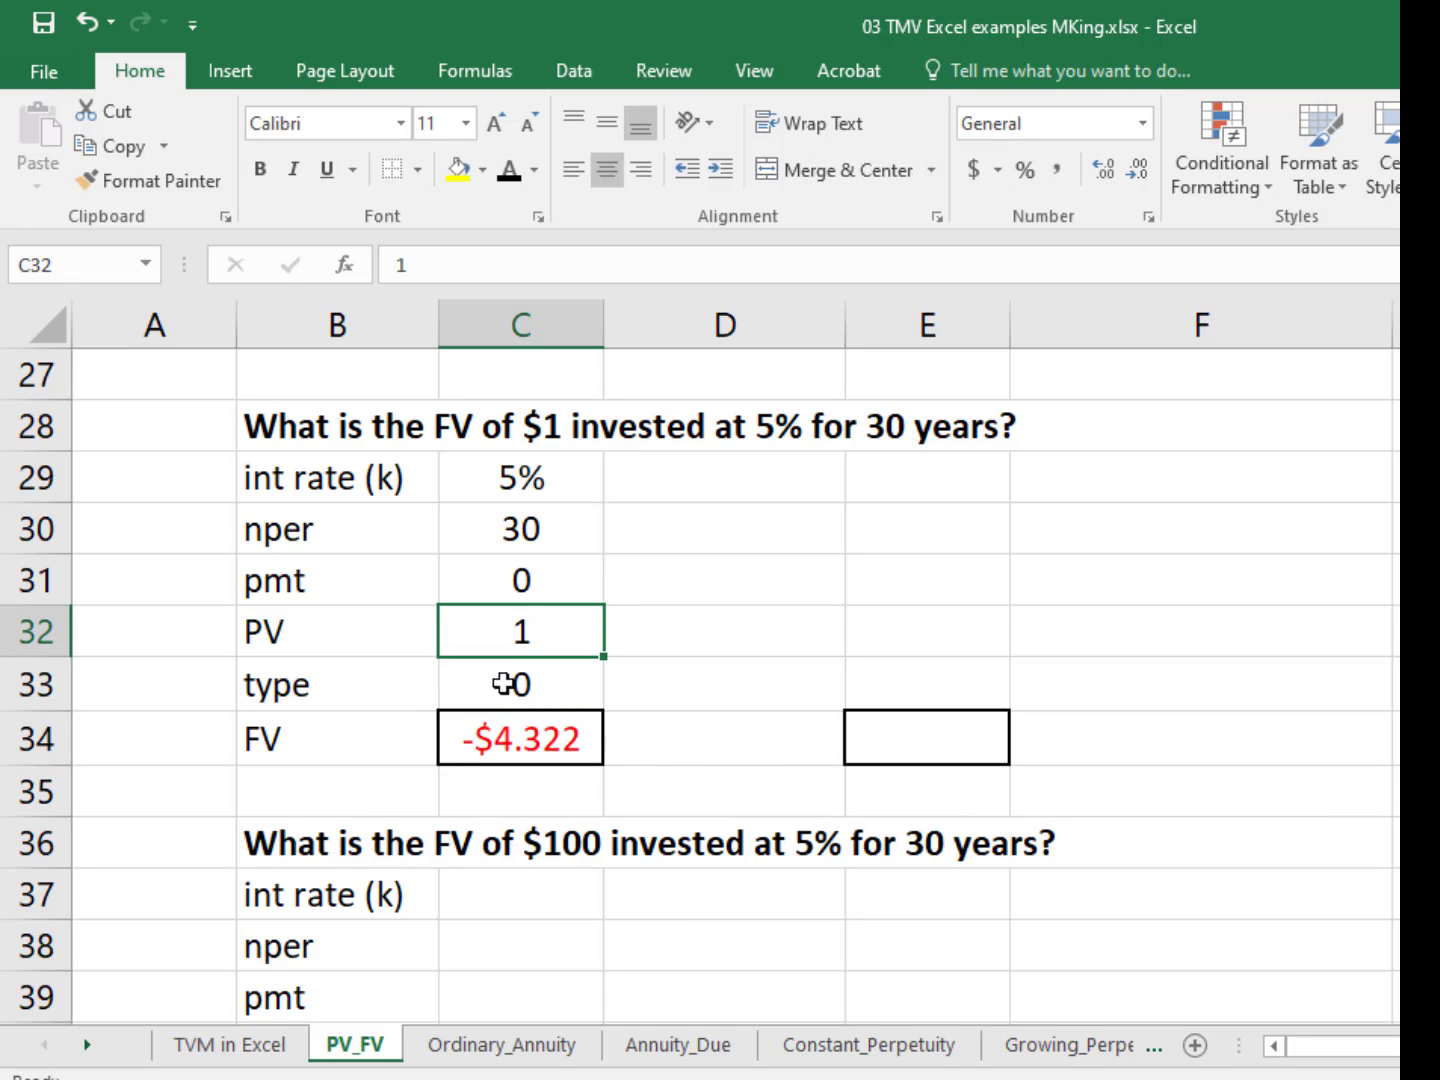
pyautogui.write('-')
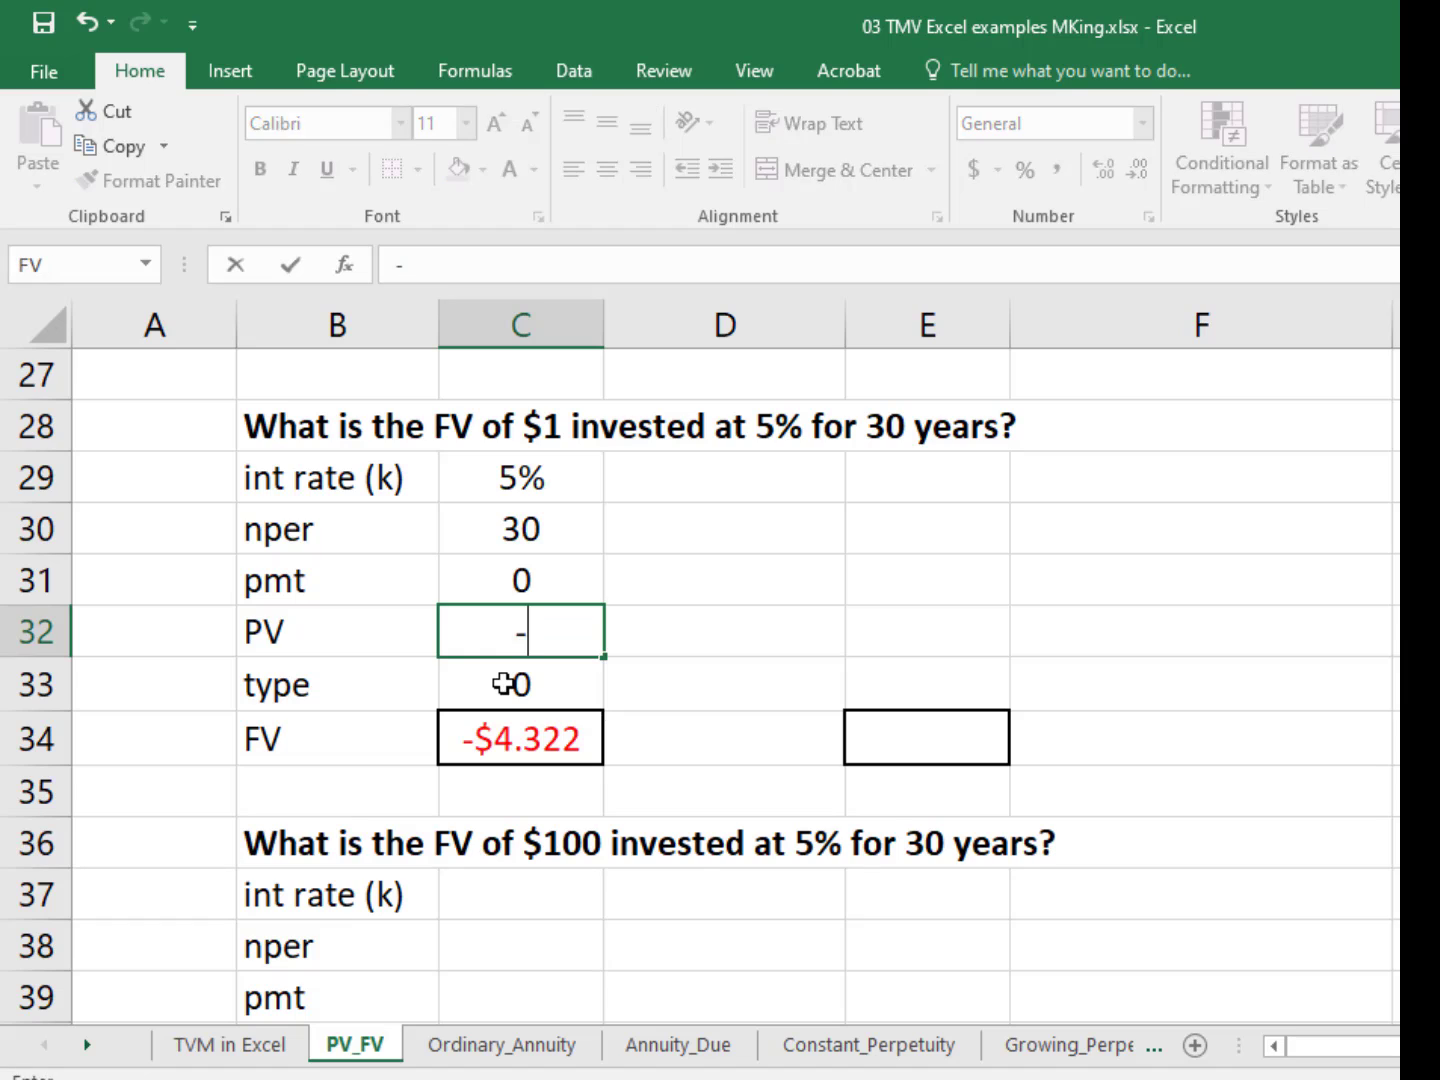
pyautogui.write('1')
pyautogui.press('Return')
# Step: Label cells D32, D33 and D34 as PV, FVIF and FV for the manual check of the future value
pyautogui.press('Up')
pyautogui.press('Right')
pyautogui.press('Right')
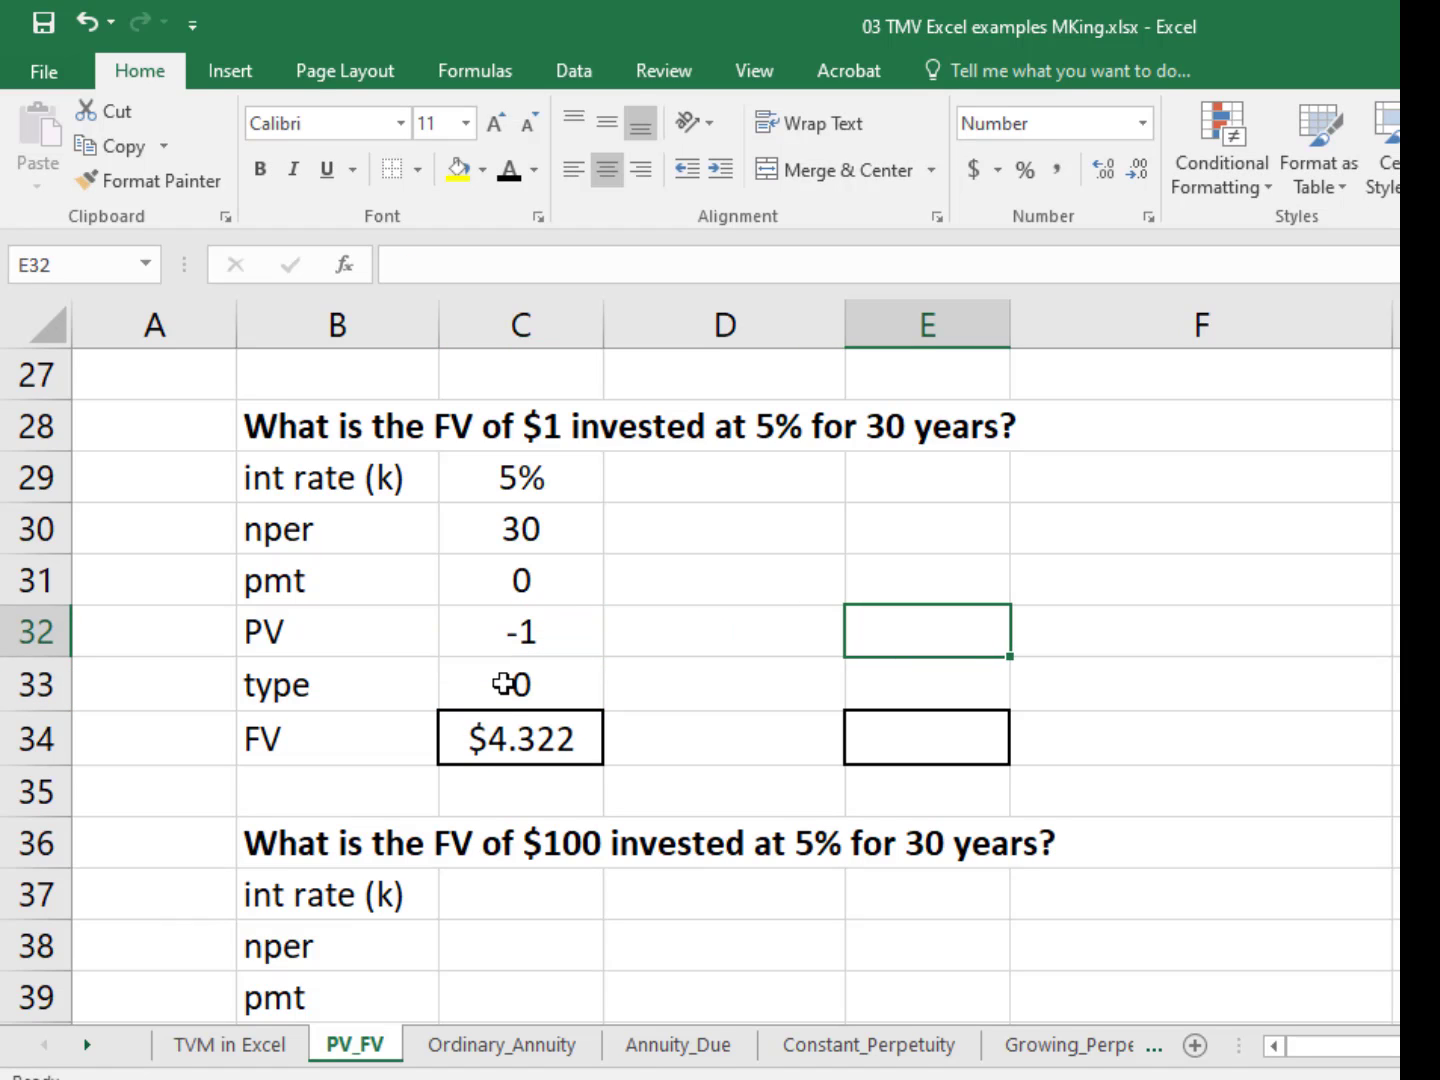
pyautogui.press('Left')
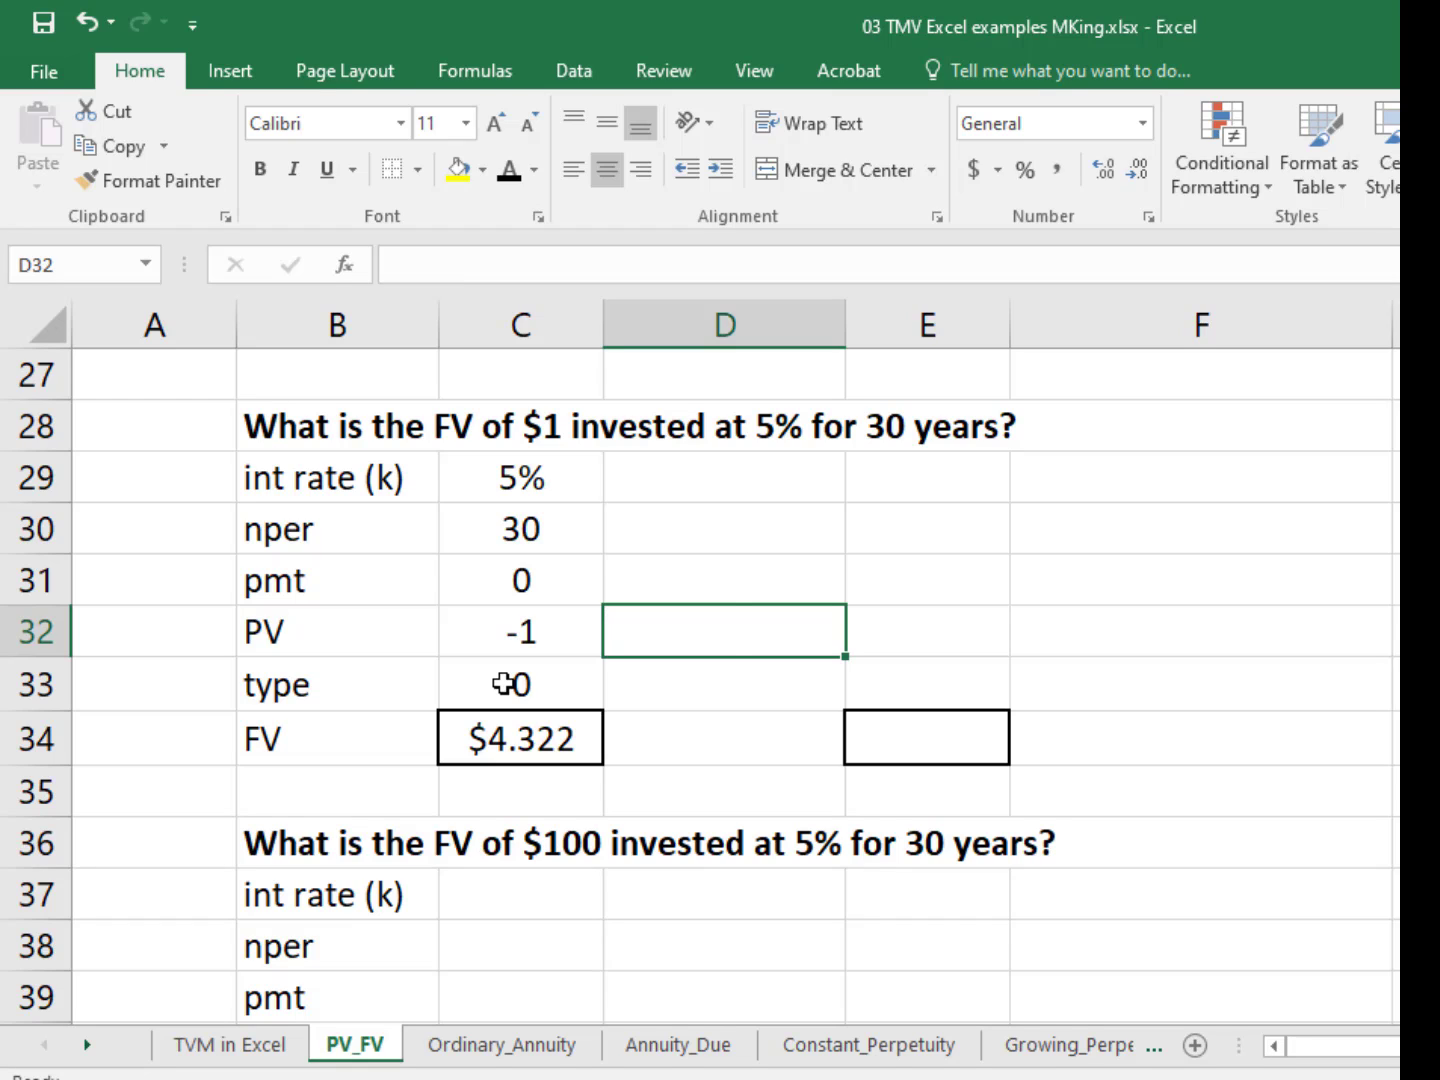
pyautogui.write('PV')
pyautogui.press('Return')
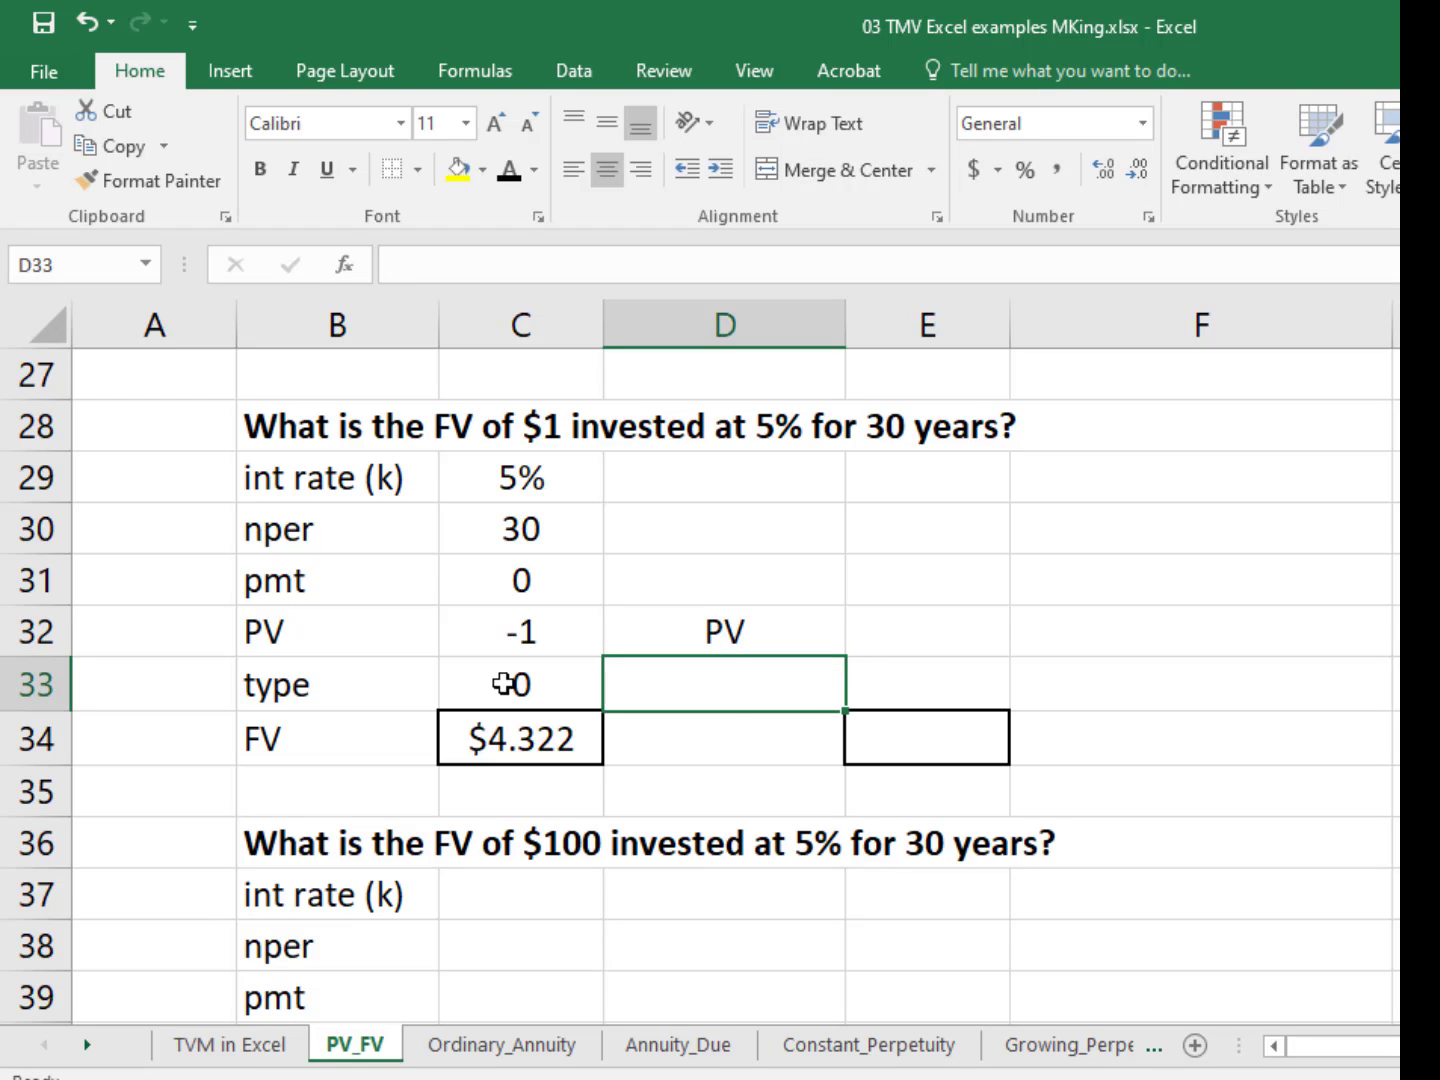
pyautogui.write('FVIF')
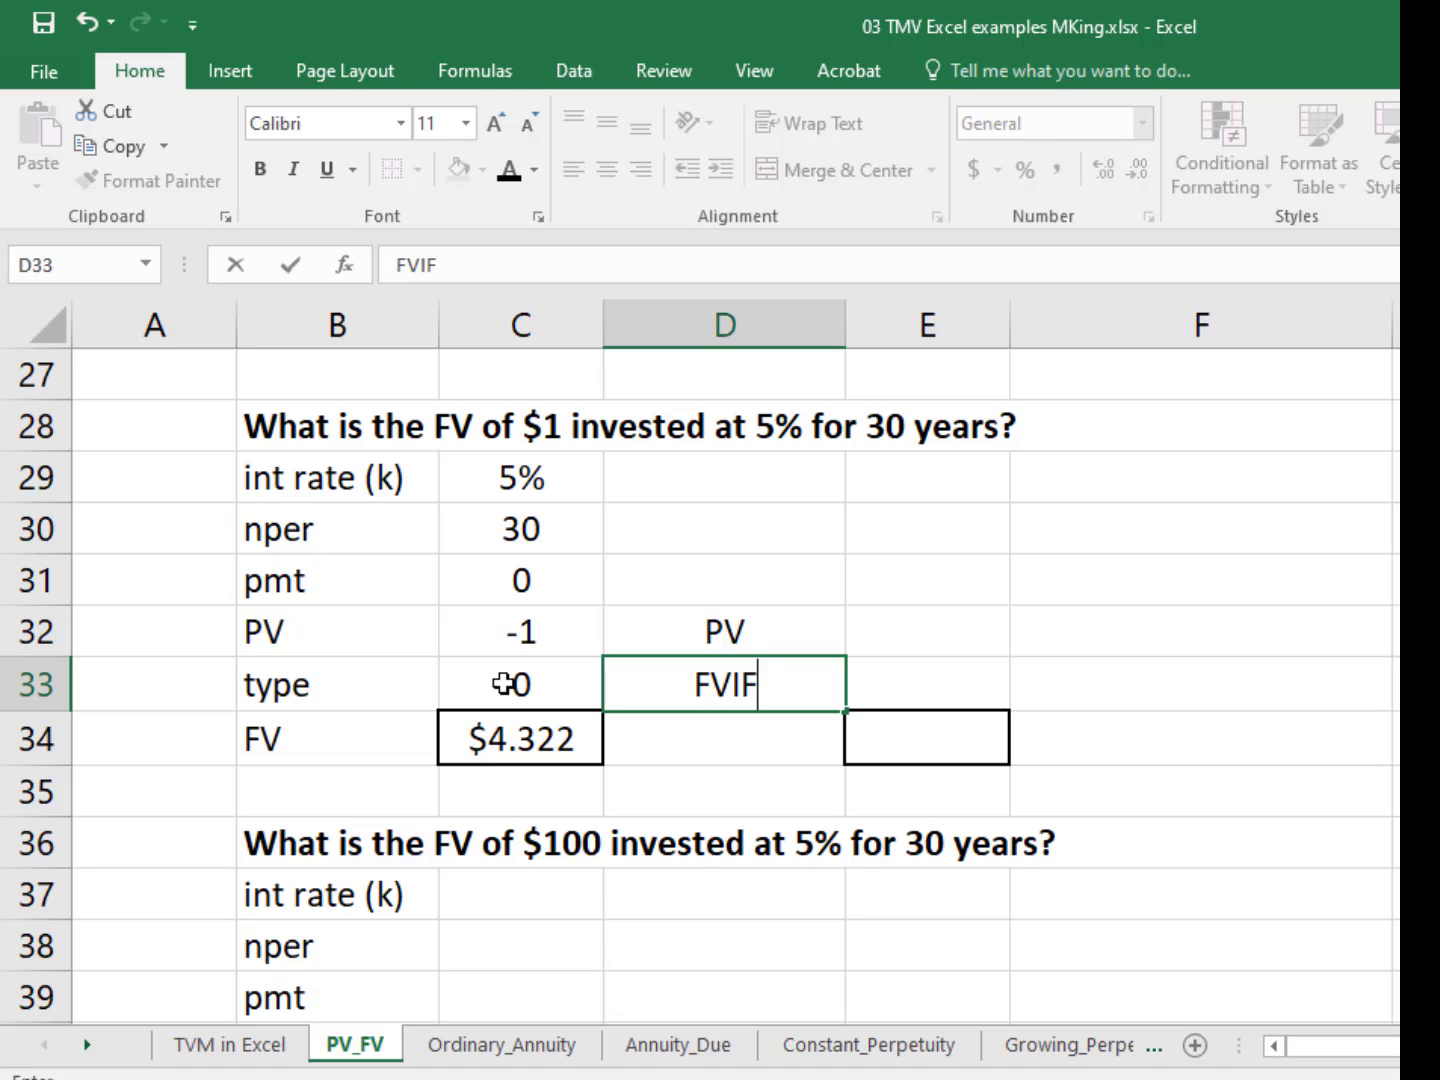
pyautogui.press('Return')
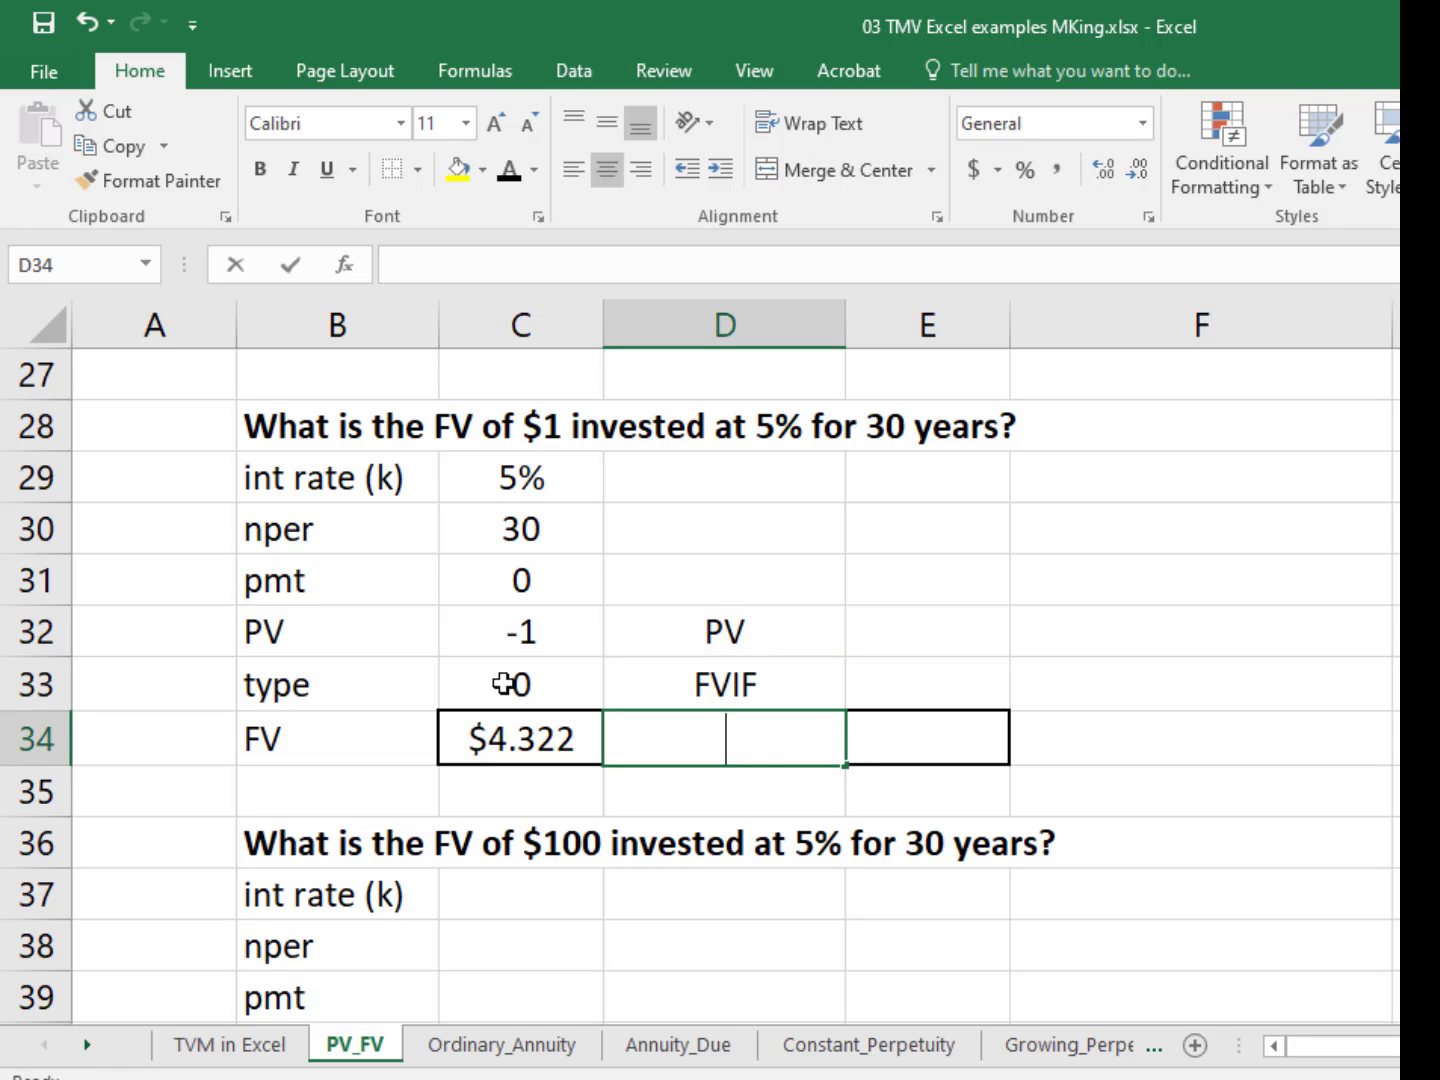
pyautogui.write('FV')
pyautogui.press('Delete')
pyautogui.press('Tab')
# Step: Link E32, beside the PV label, to the present value with its sign reversed, =-C32
pyautogui.press('Up')
pyautogui.press('Up')
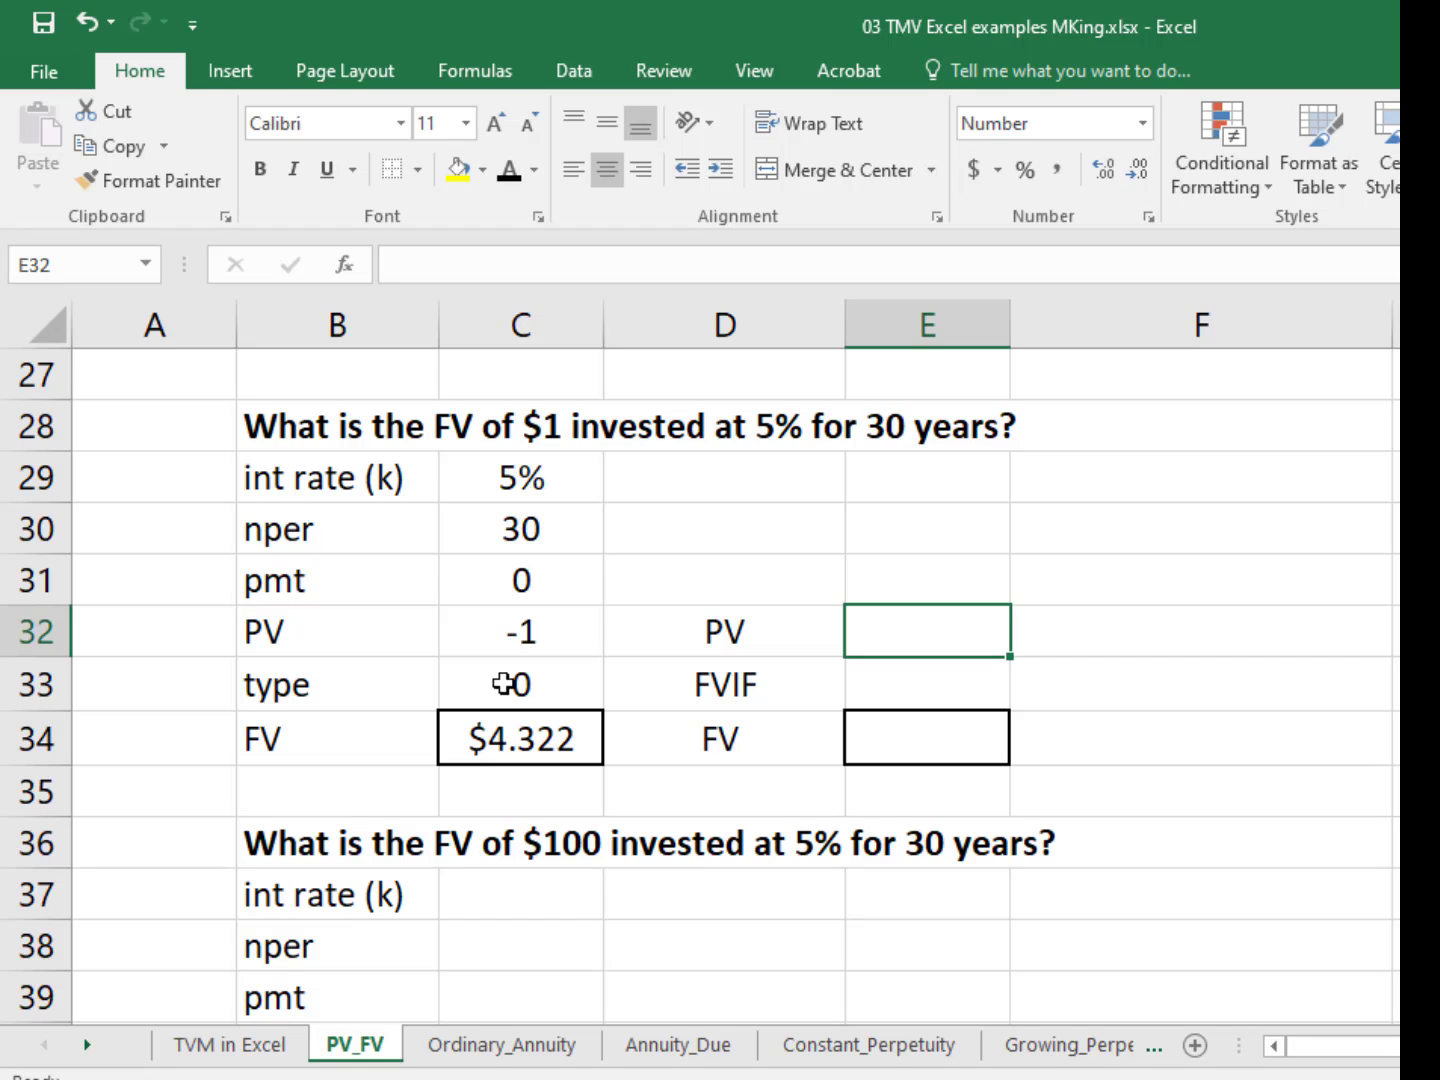
pyautogui.write('=-')
pyautogui.press('Left')
pyautogui.press('Left')
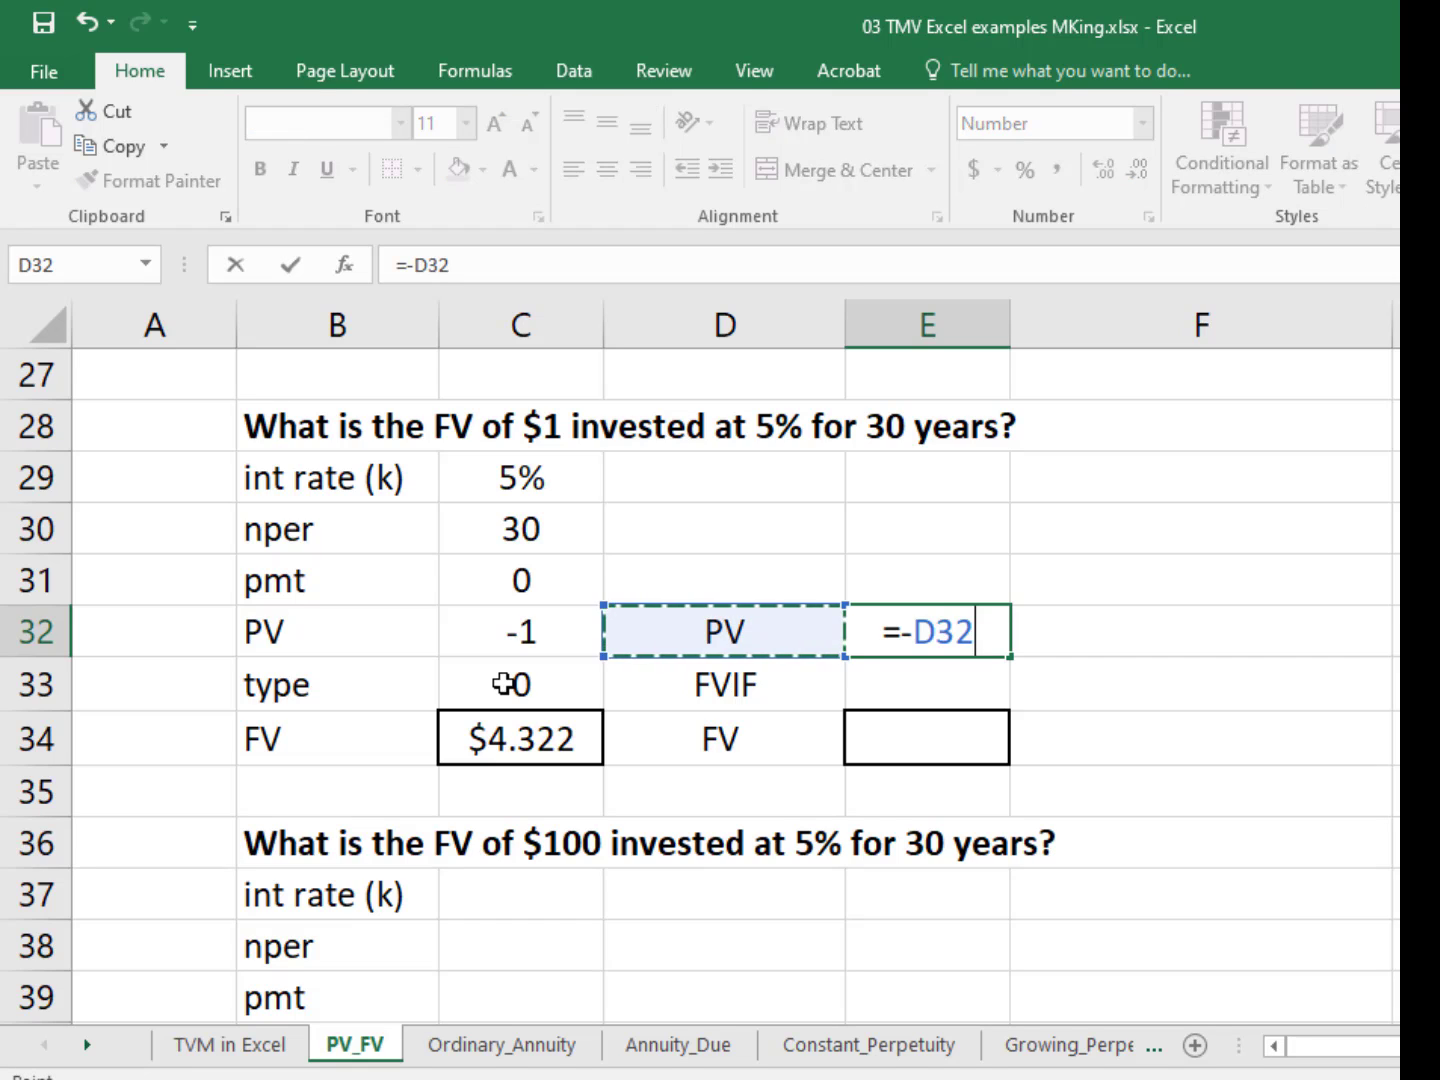
pyautogui.press('Return')
# Step: Calculate the FVIF in E33 from the interest rate and number of periods with =(1+C29)^C30
pyautogui.write('=')
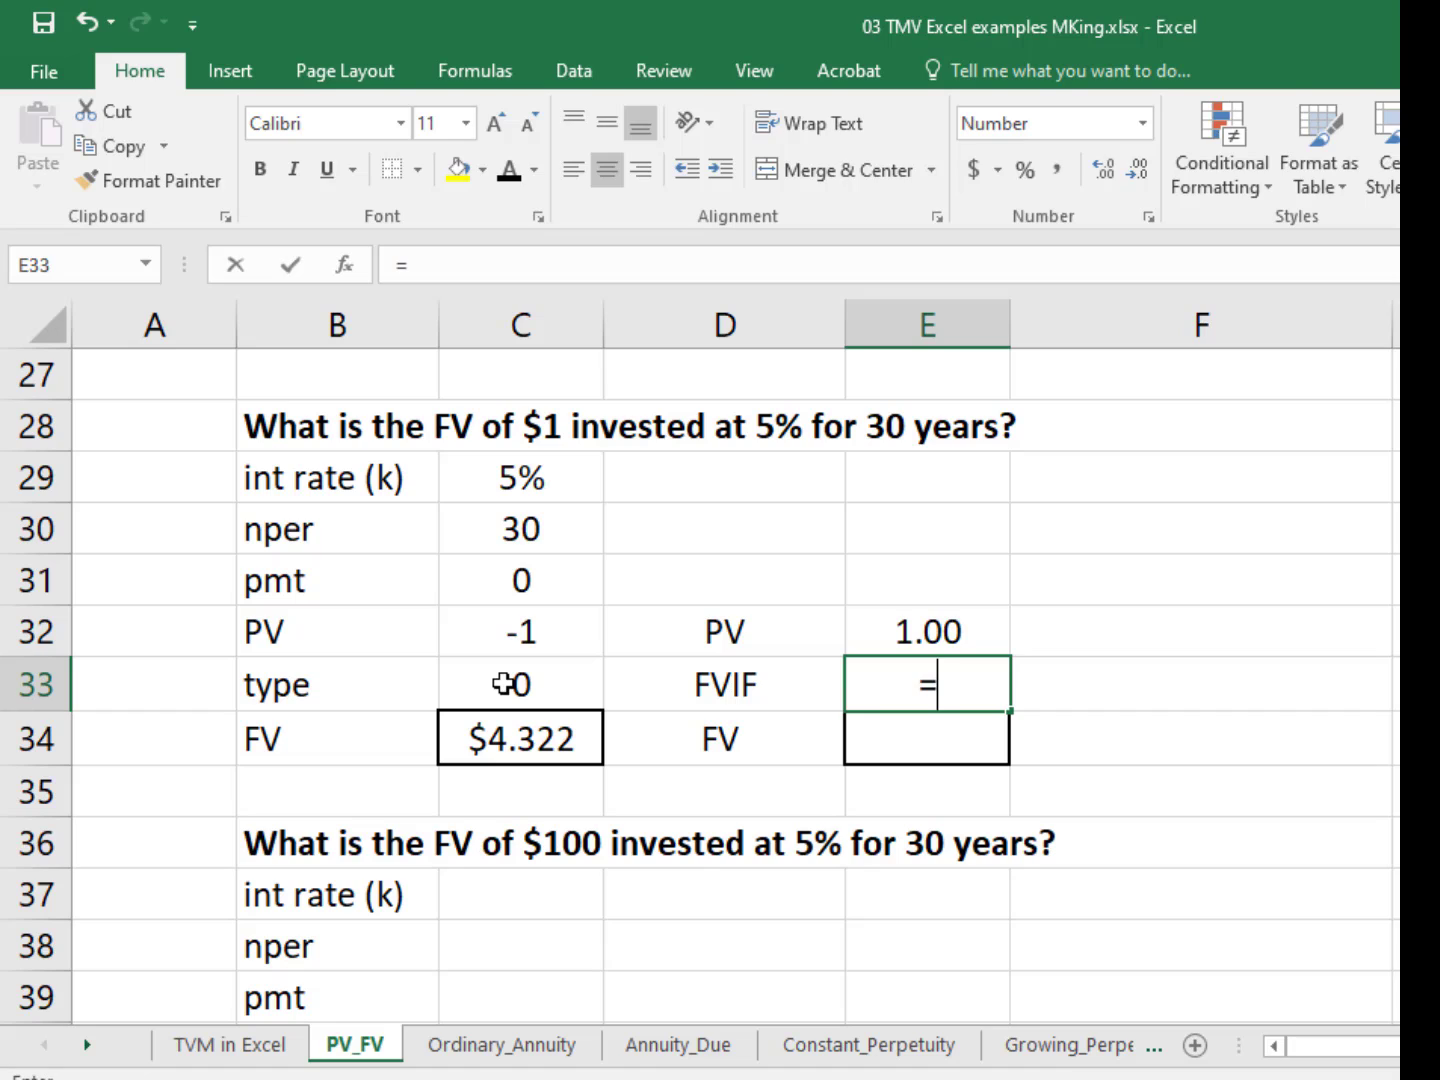
pyautogui.write('(1+')
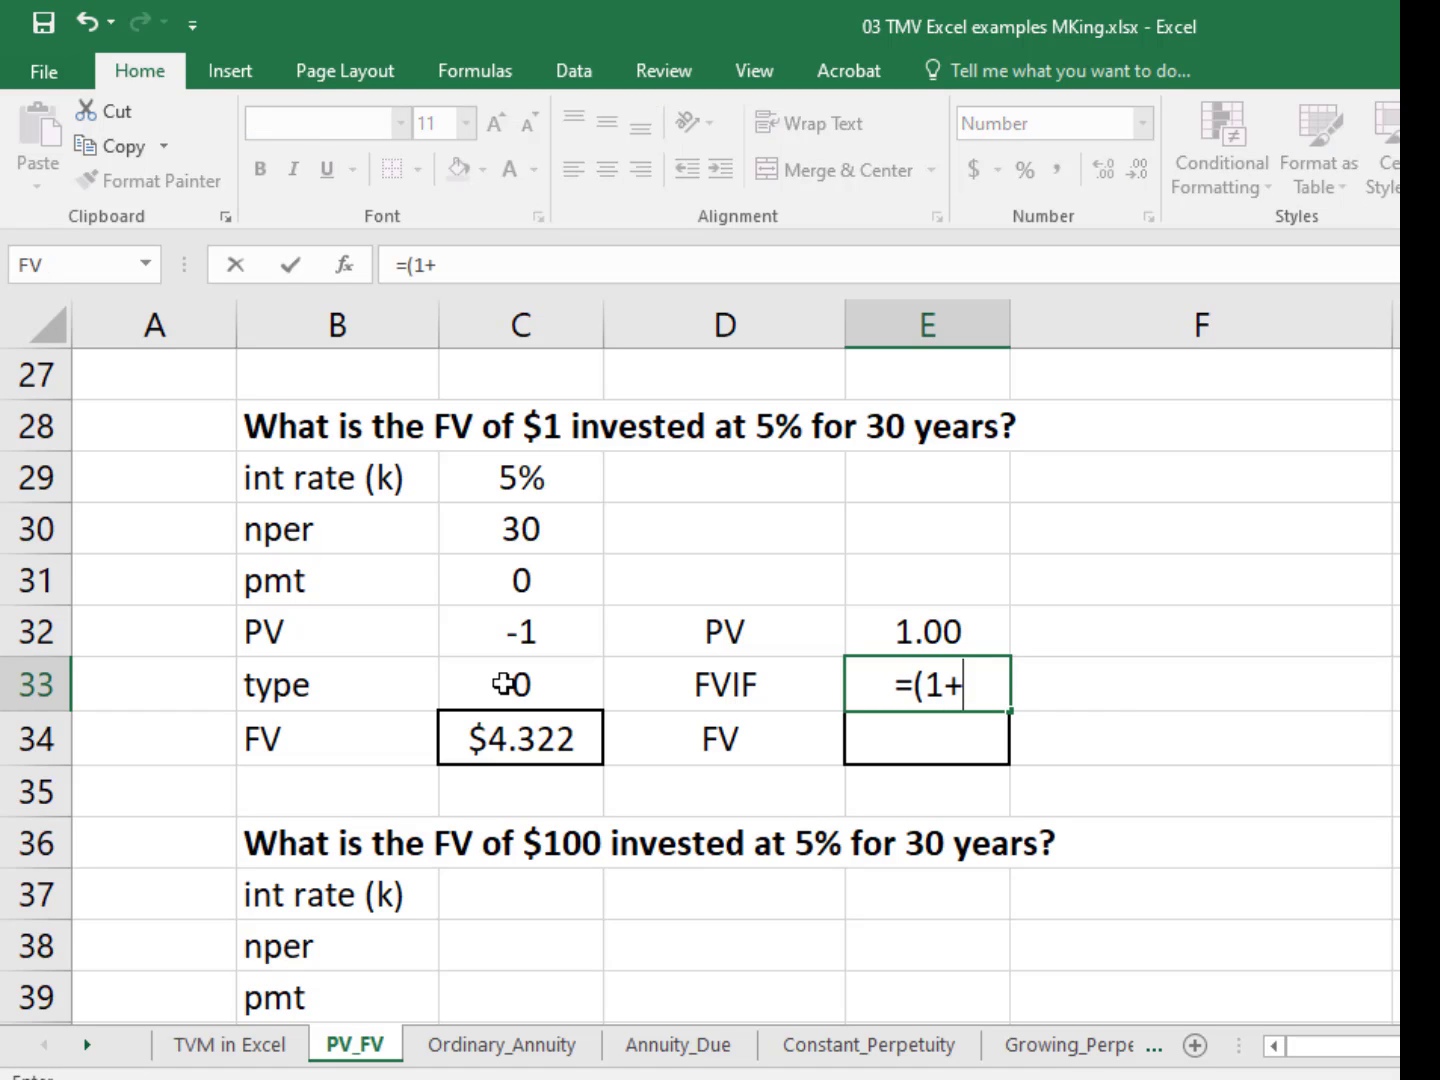
pyautogui.click(502, 481)
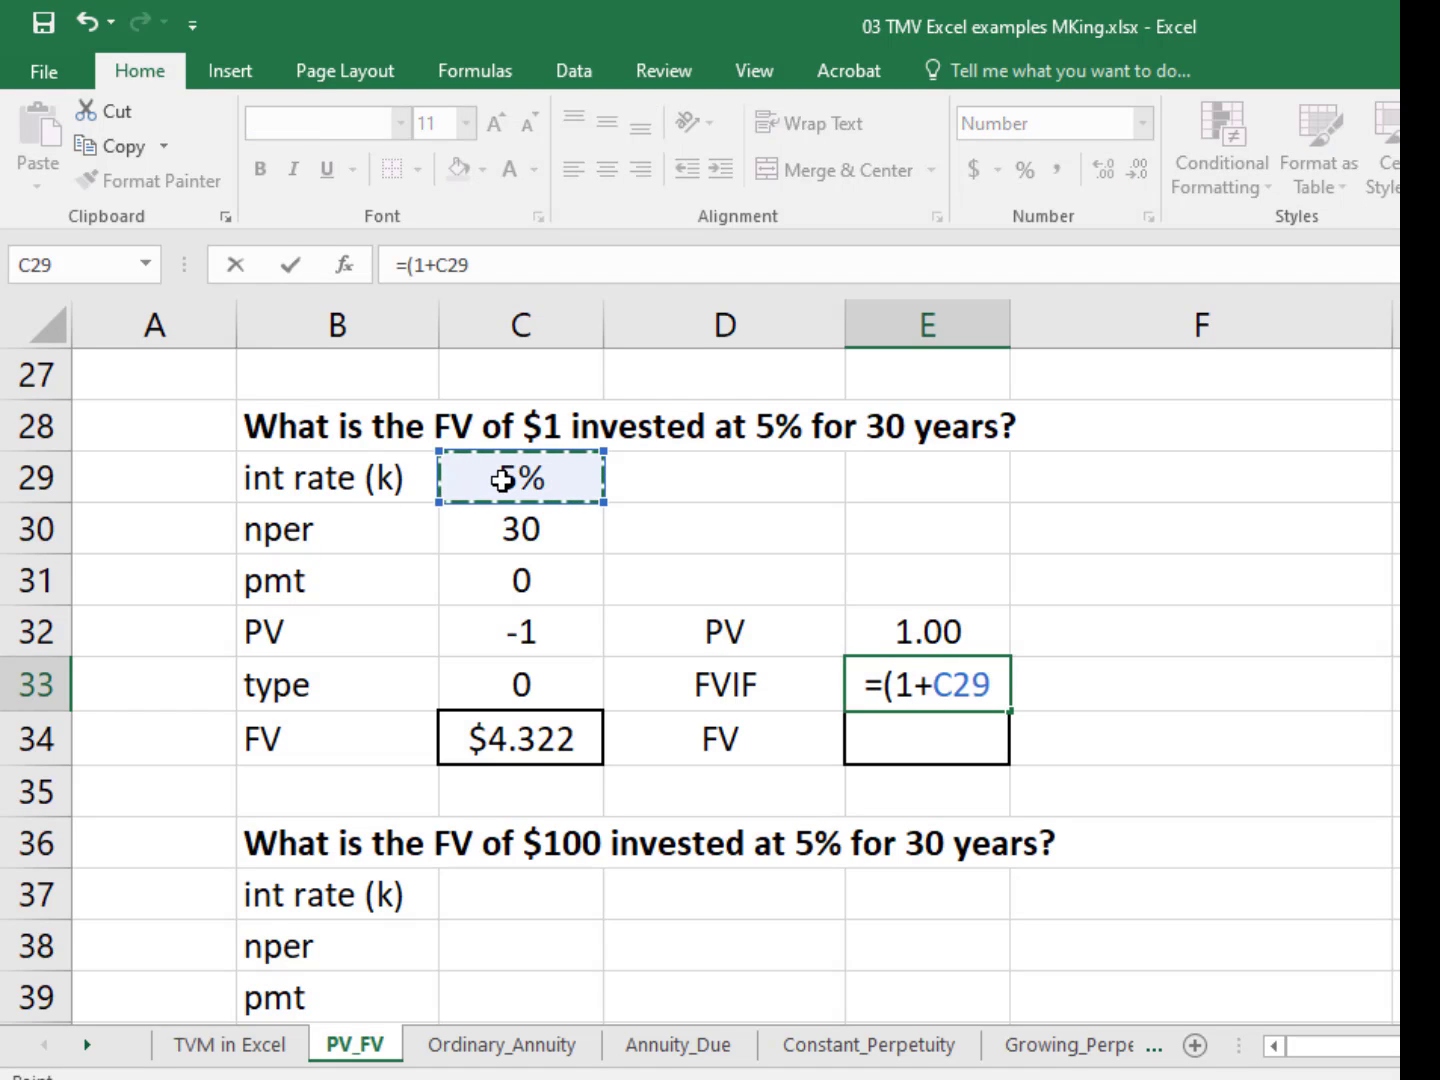
pyautogui.write(')^')
pyautogui.click(487, 532)
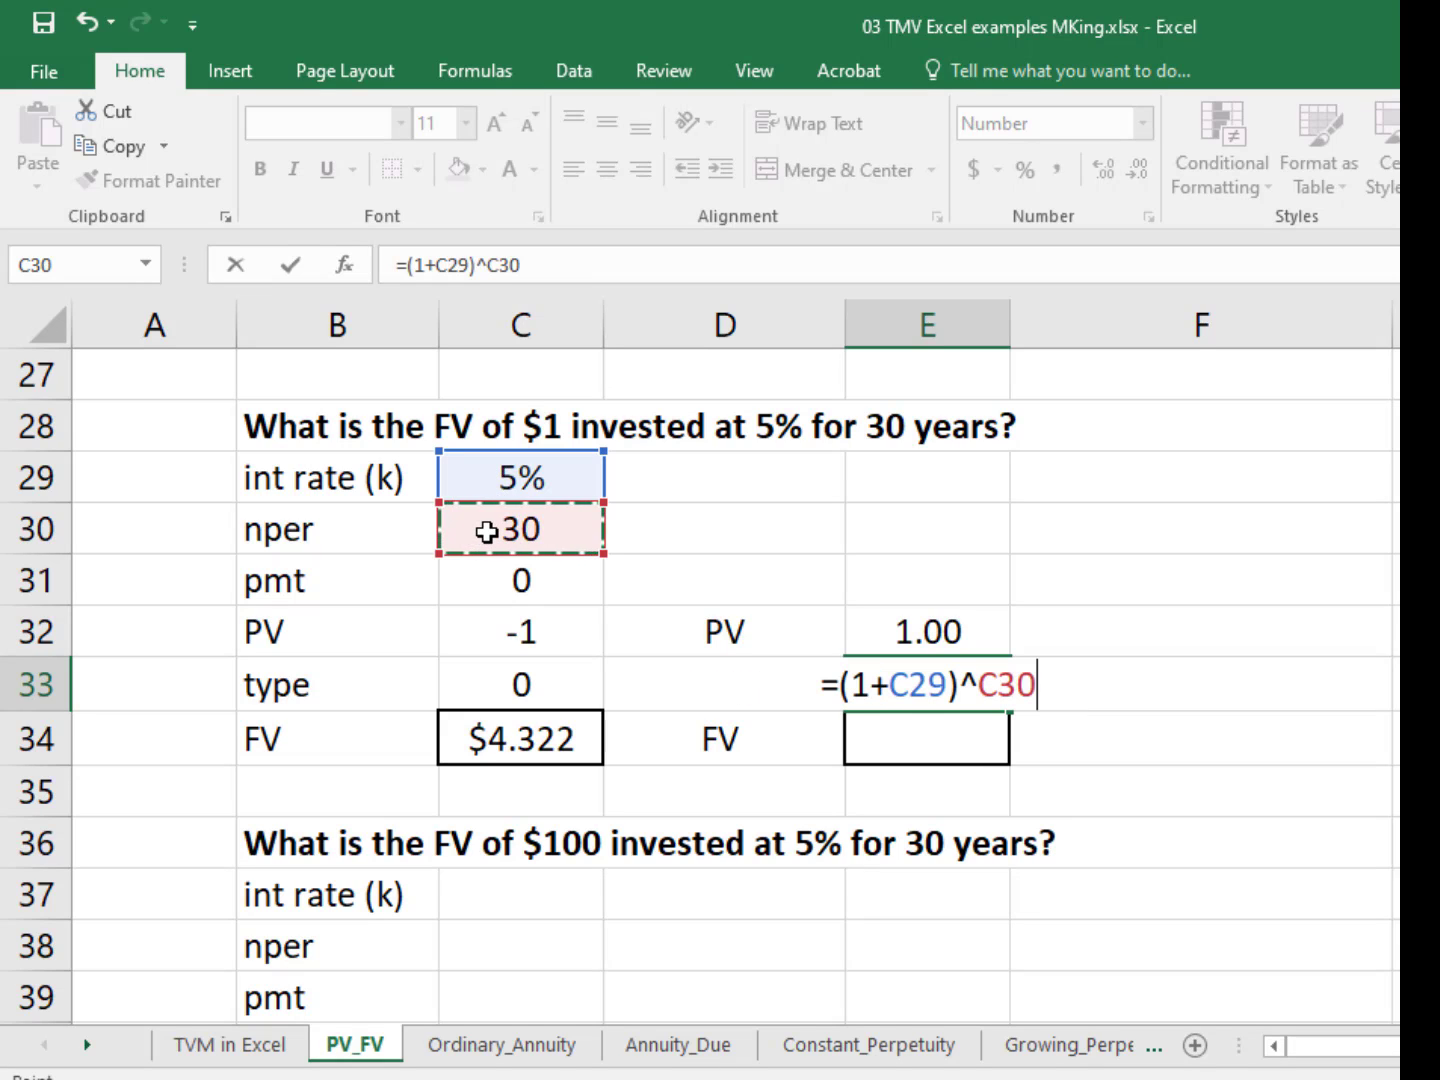
pyautogui.press('Return')
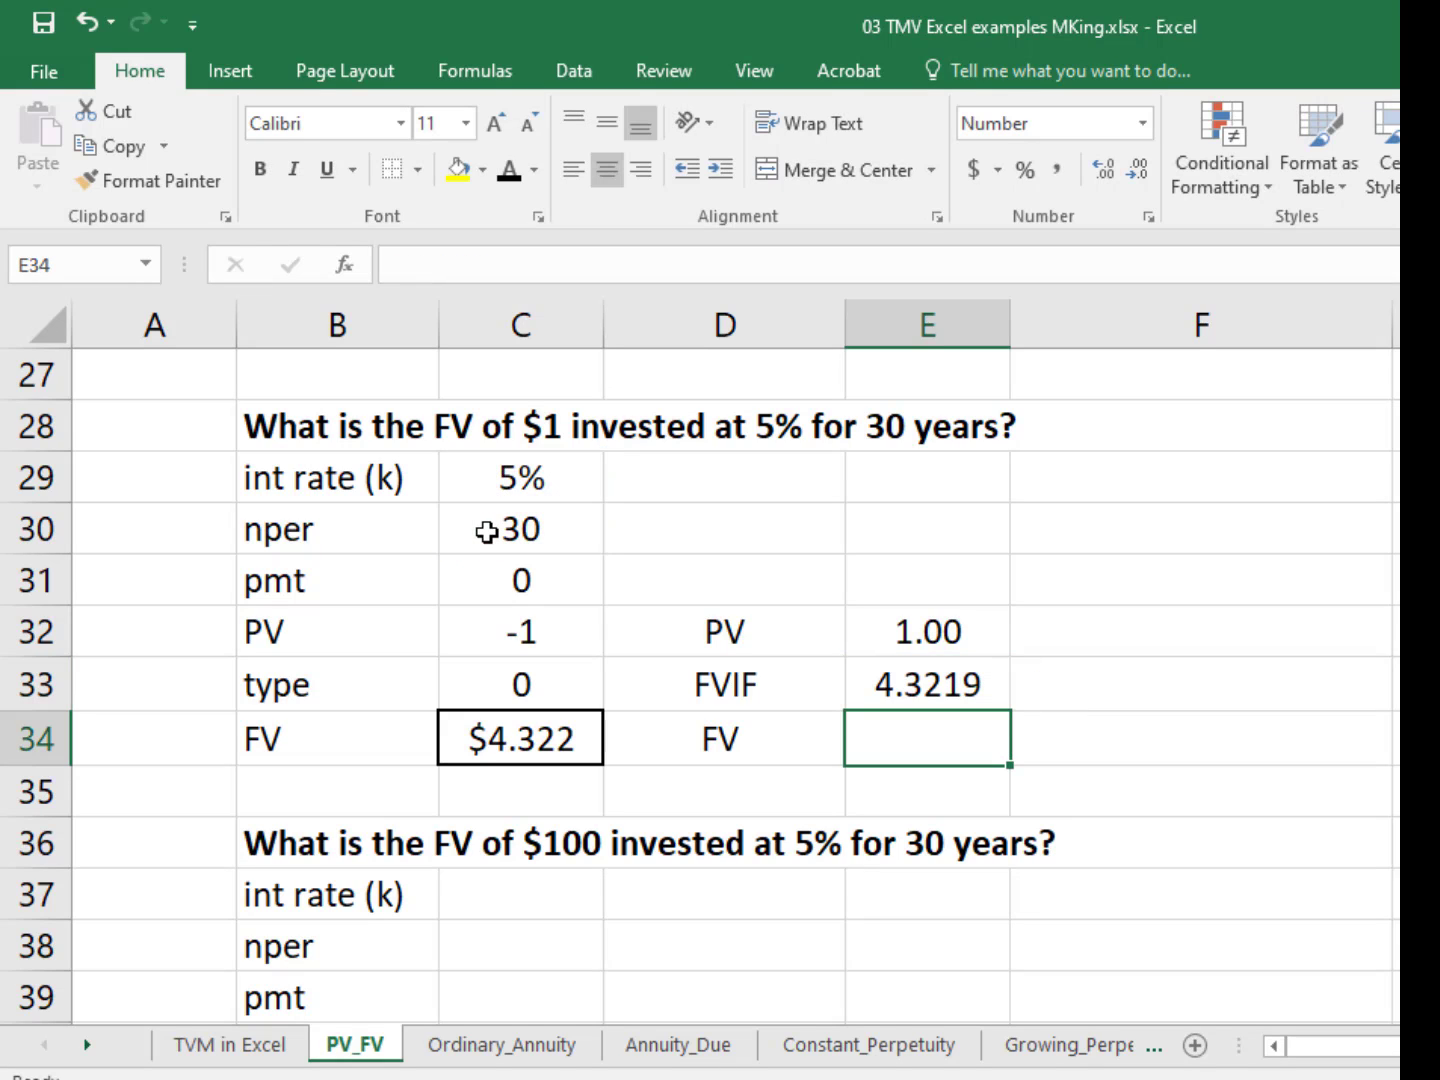
# Step: Calculate the FV in E34 by multiplying the present value by the interest factor, =E32*E33
pyautogui.write('=')
pyautogui.press('Up')
pyautogui.press('Up')
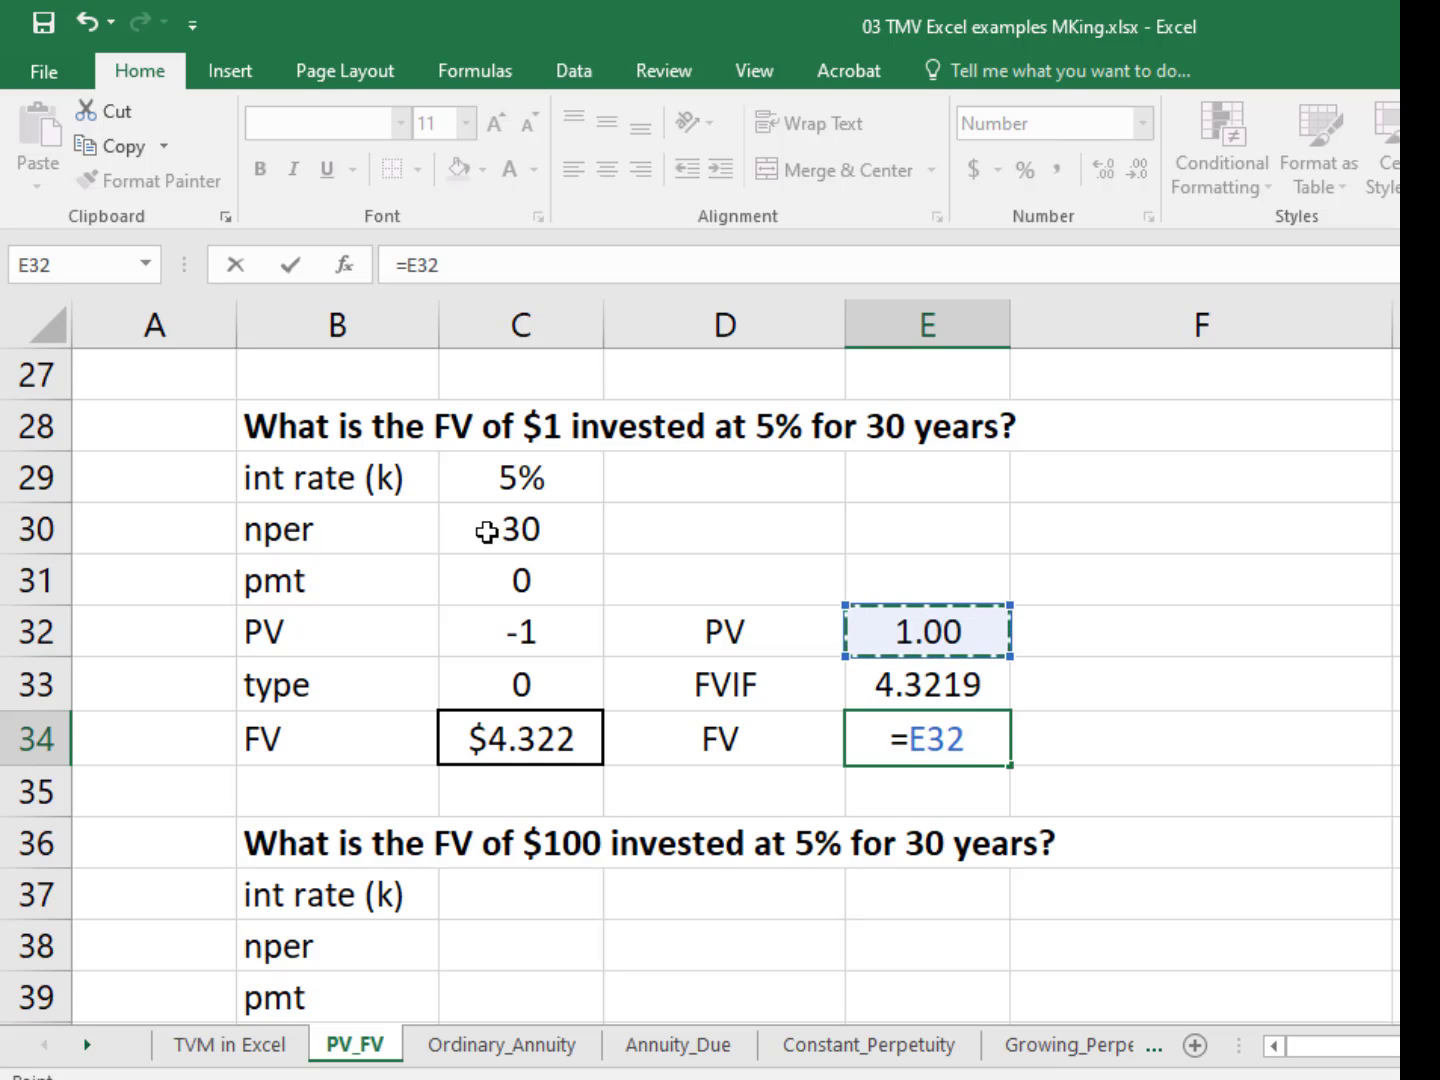
pyautogui.write('*')
pyautogui.press('Up')
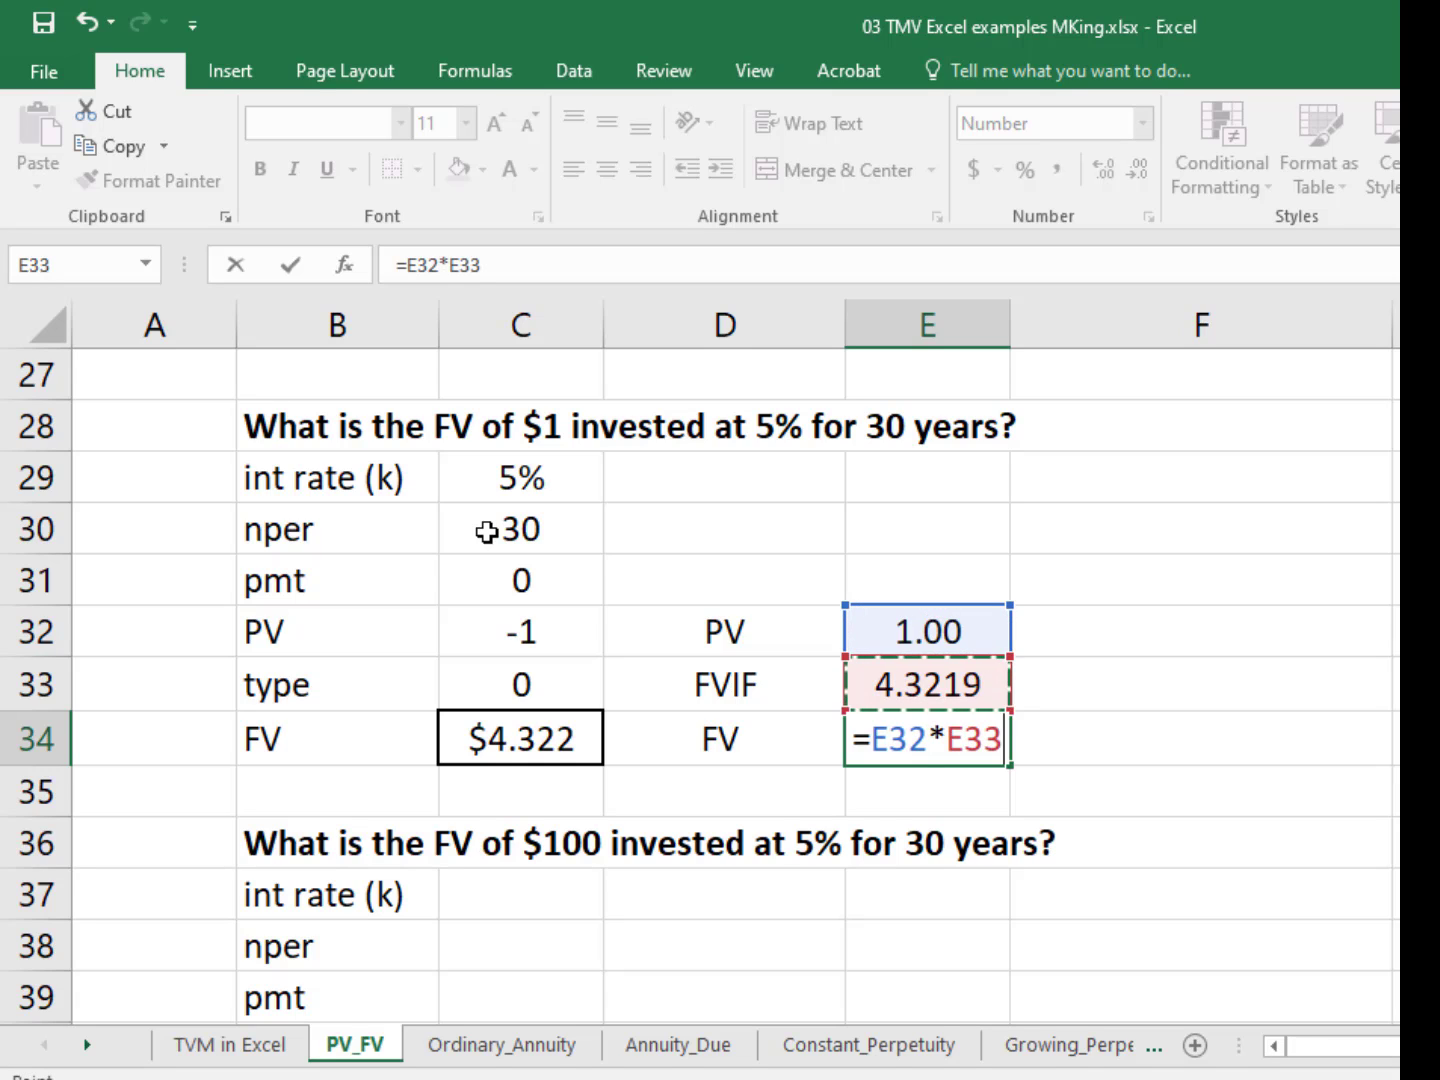
pyautogui.press('Return')
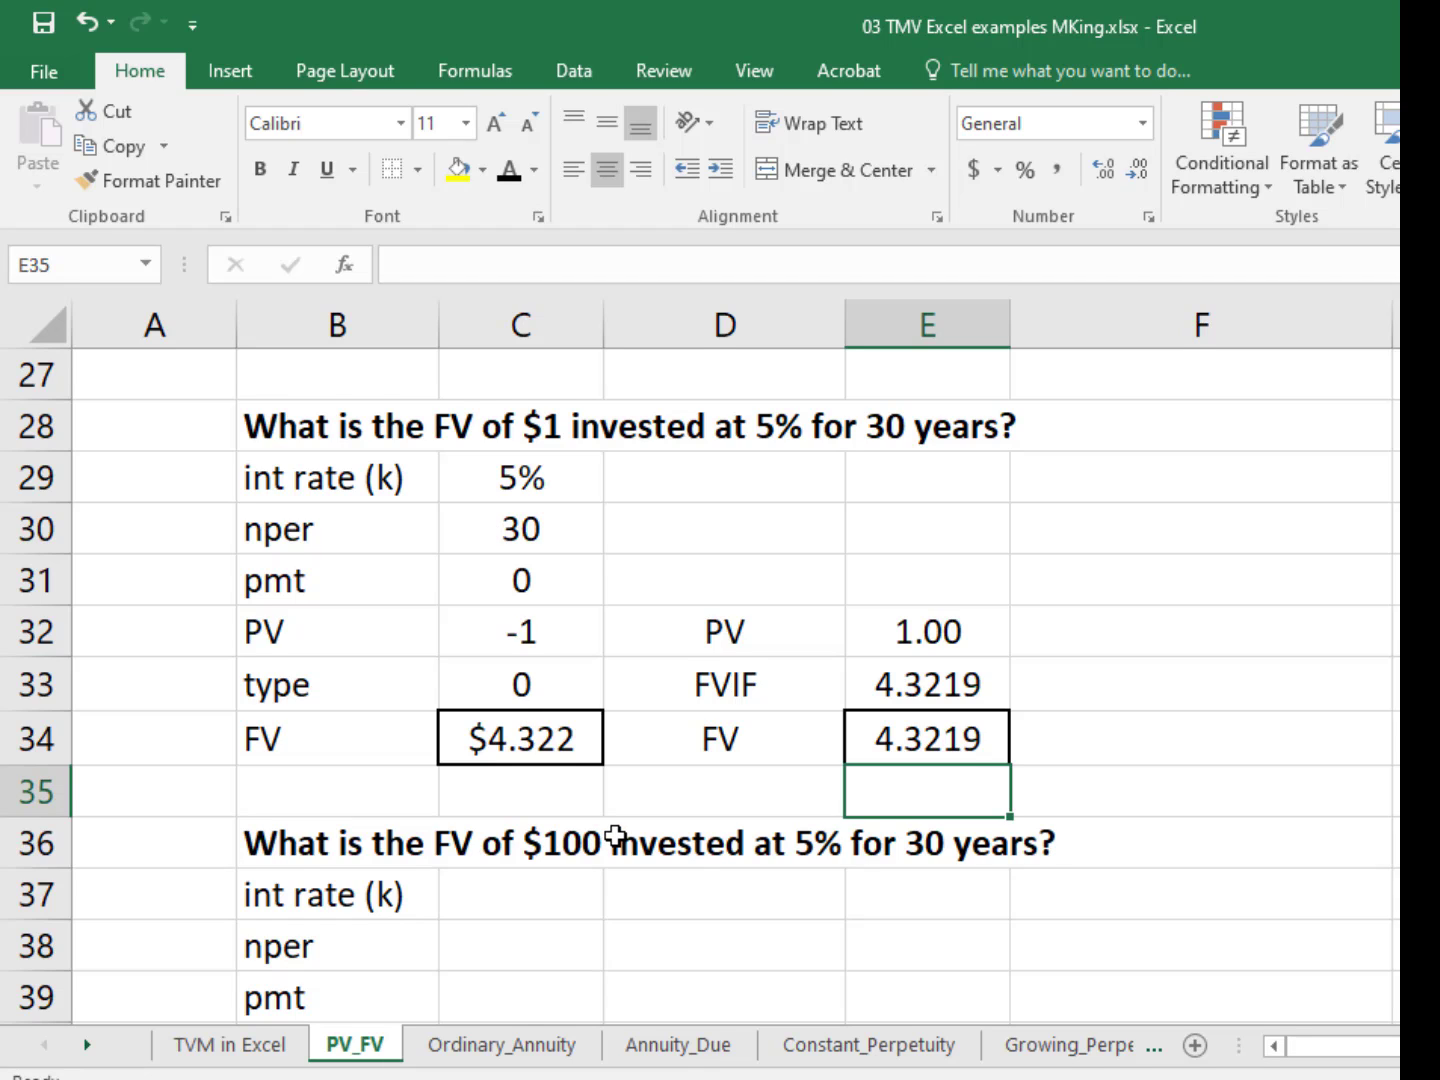
# Step: Fill in the $1 present value problem in C45:C47 with an interest rate of 5%, nper 30 and pmt 0
pyautogui.scroll(-5, 614, 835)
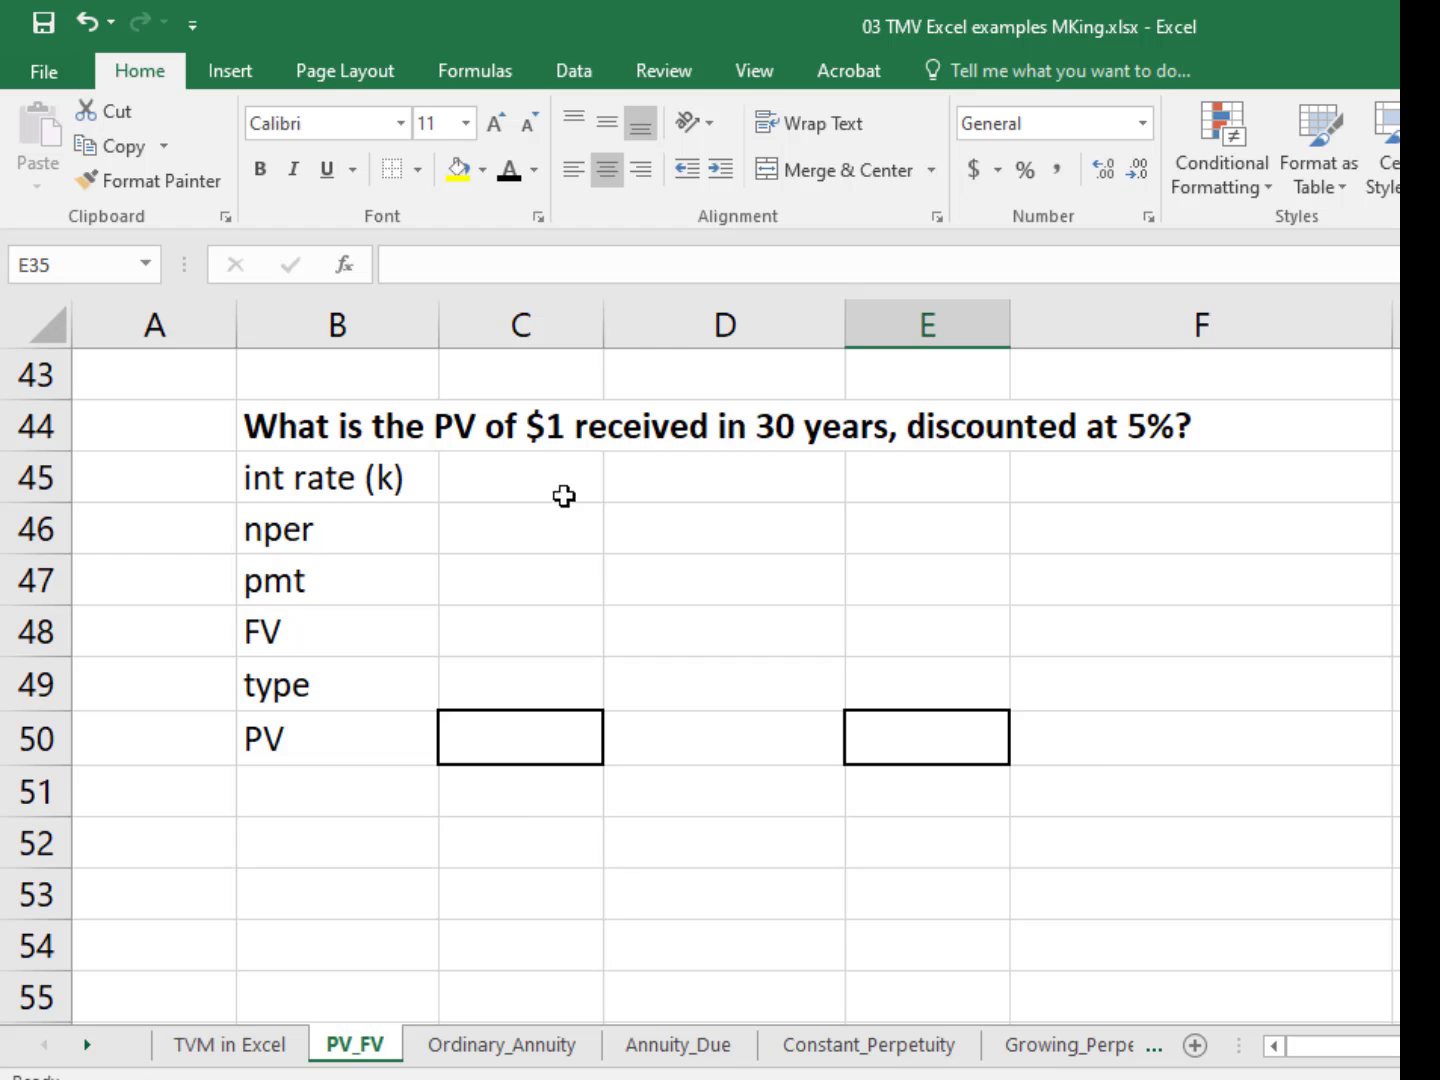
pyautogui.click(538, 469)
pyautogui.write('5')
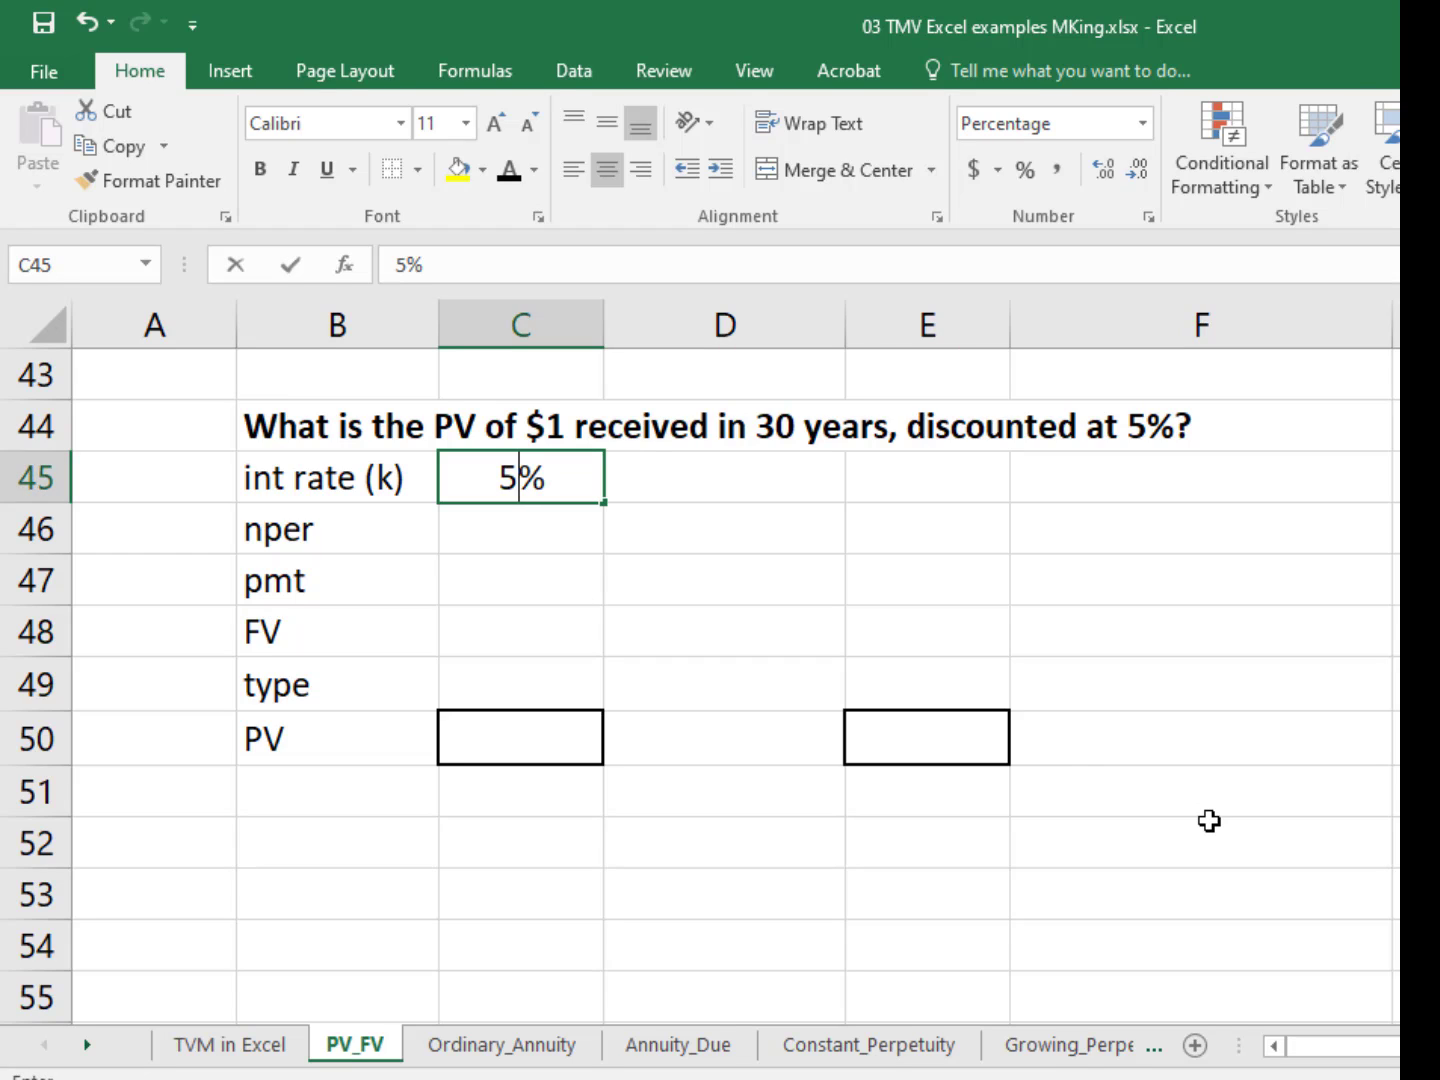
pyautogui.press('Return')
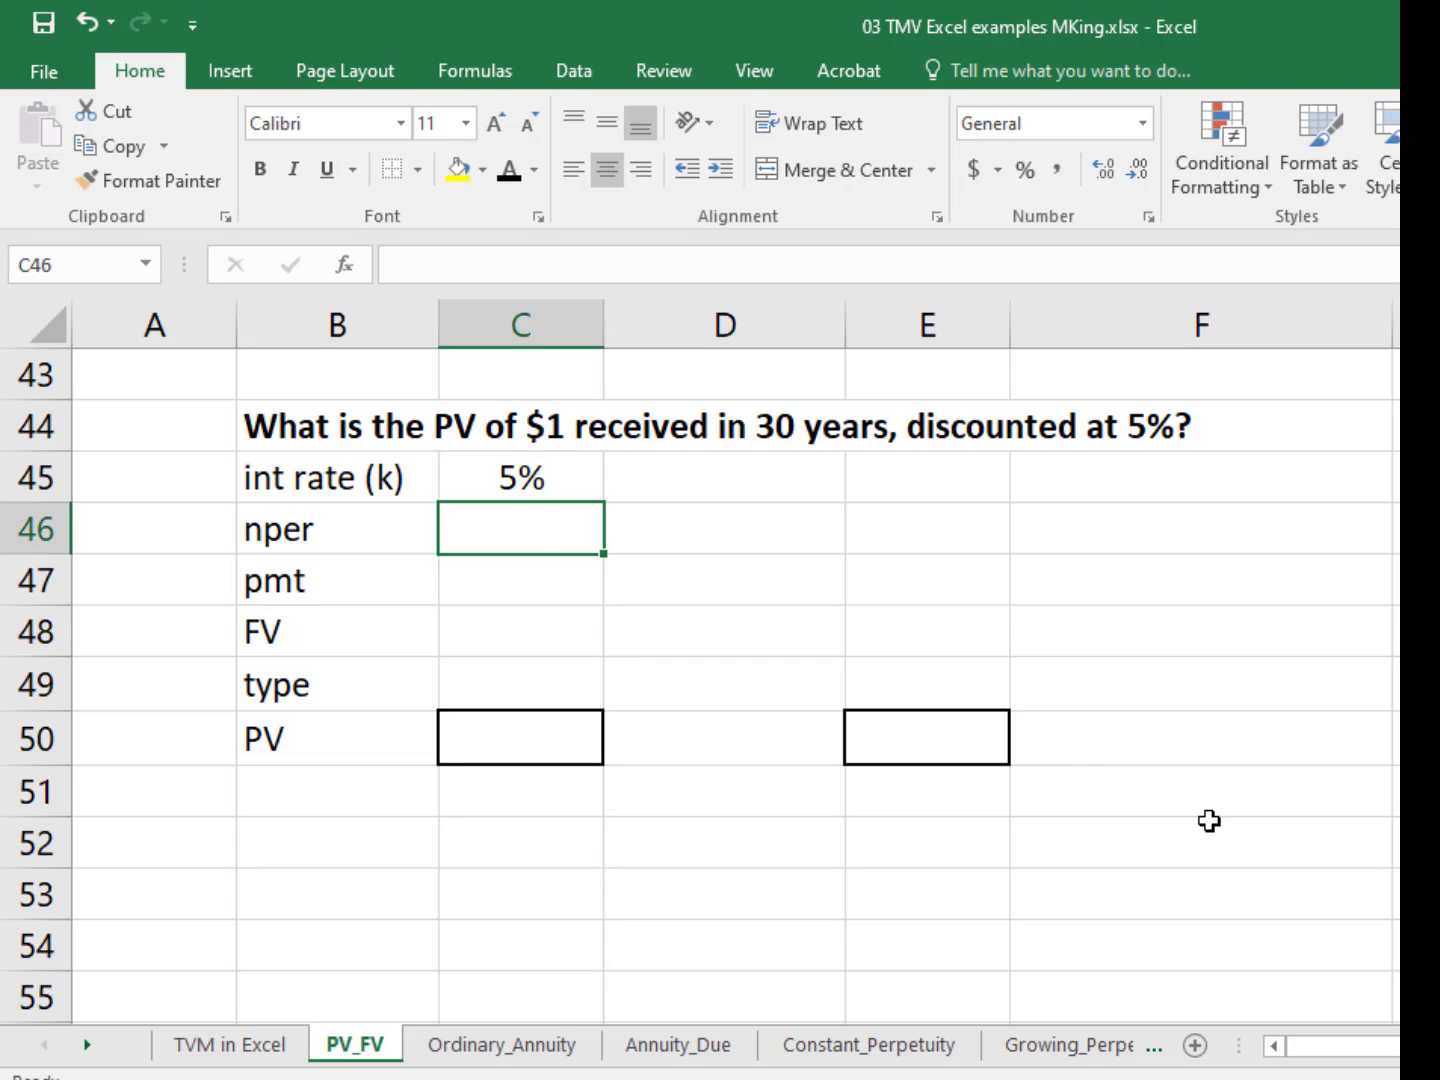
pyautogui.write('30')
pyautogui.press('Return')
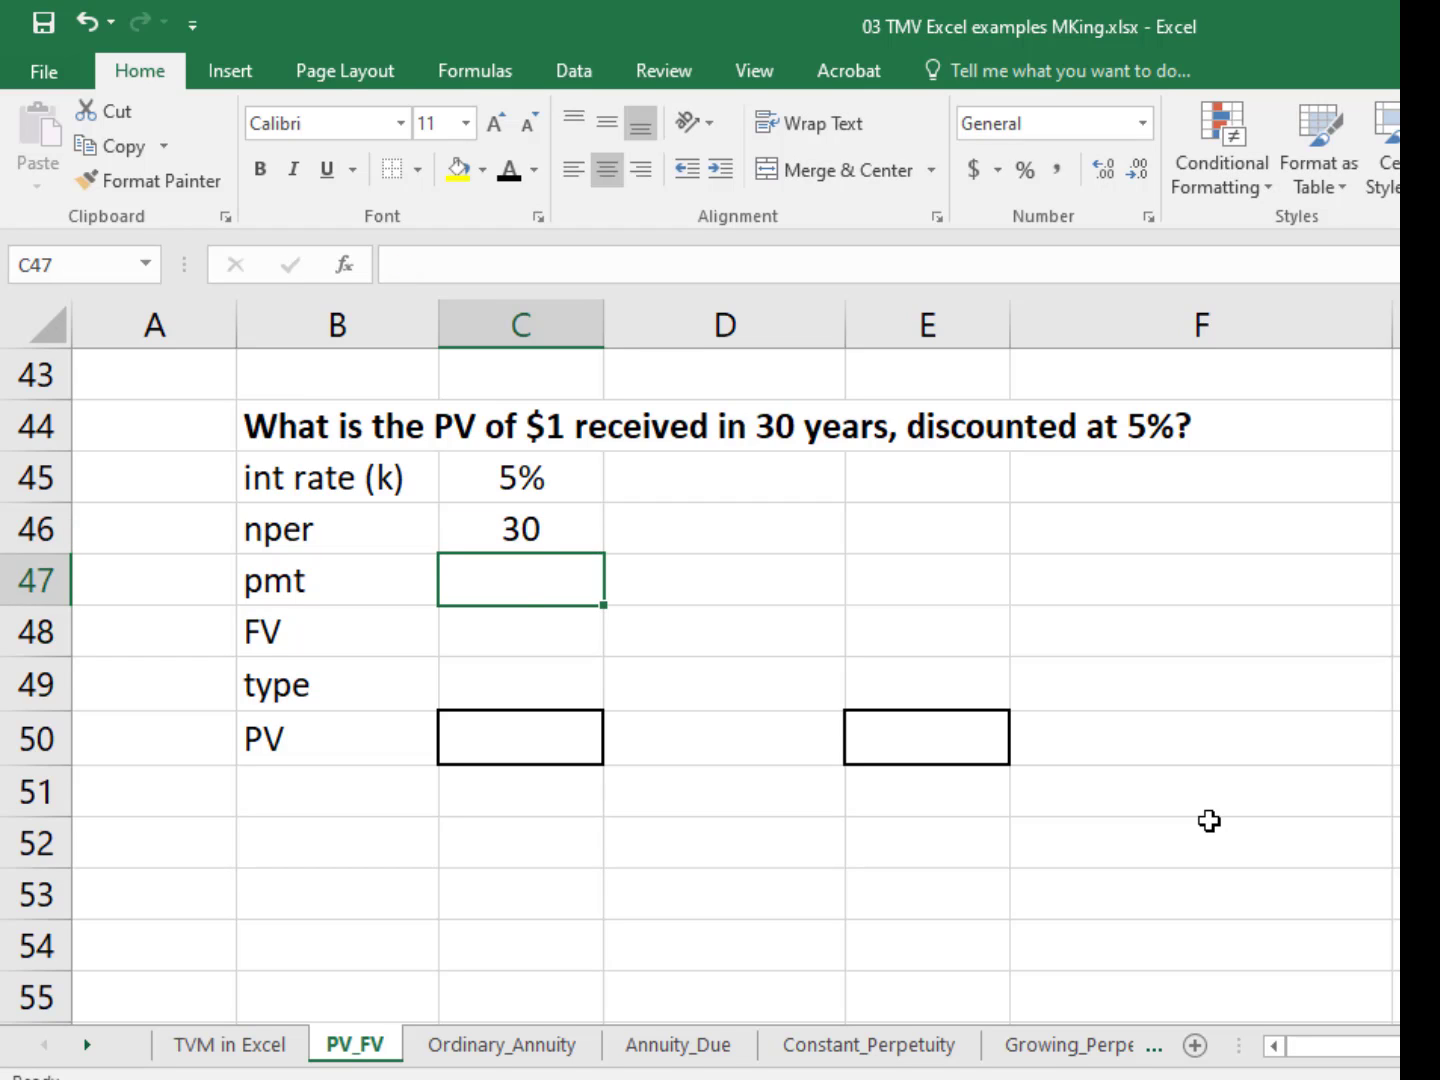
pyautogui.write('0')
pyautogui.press('Return')
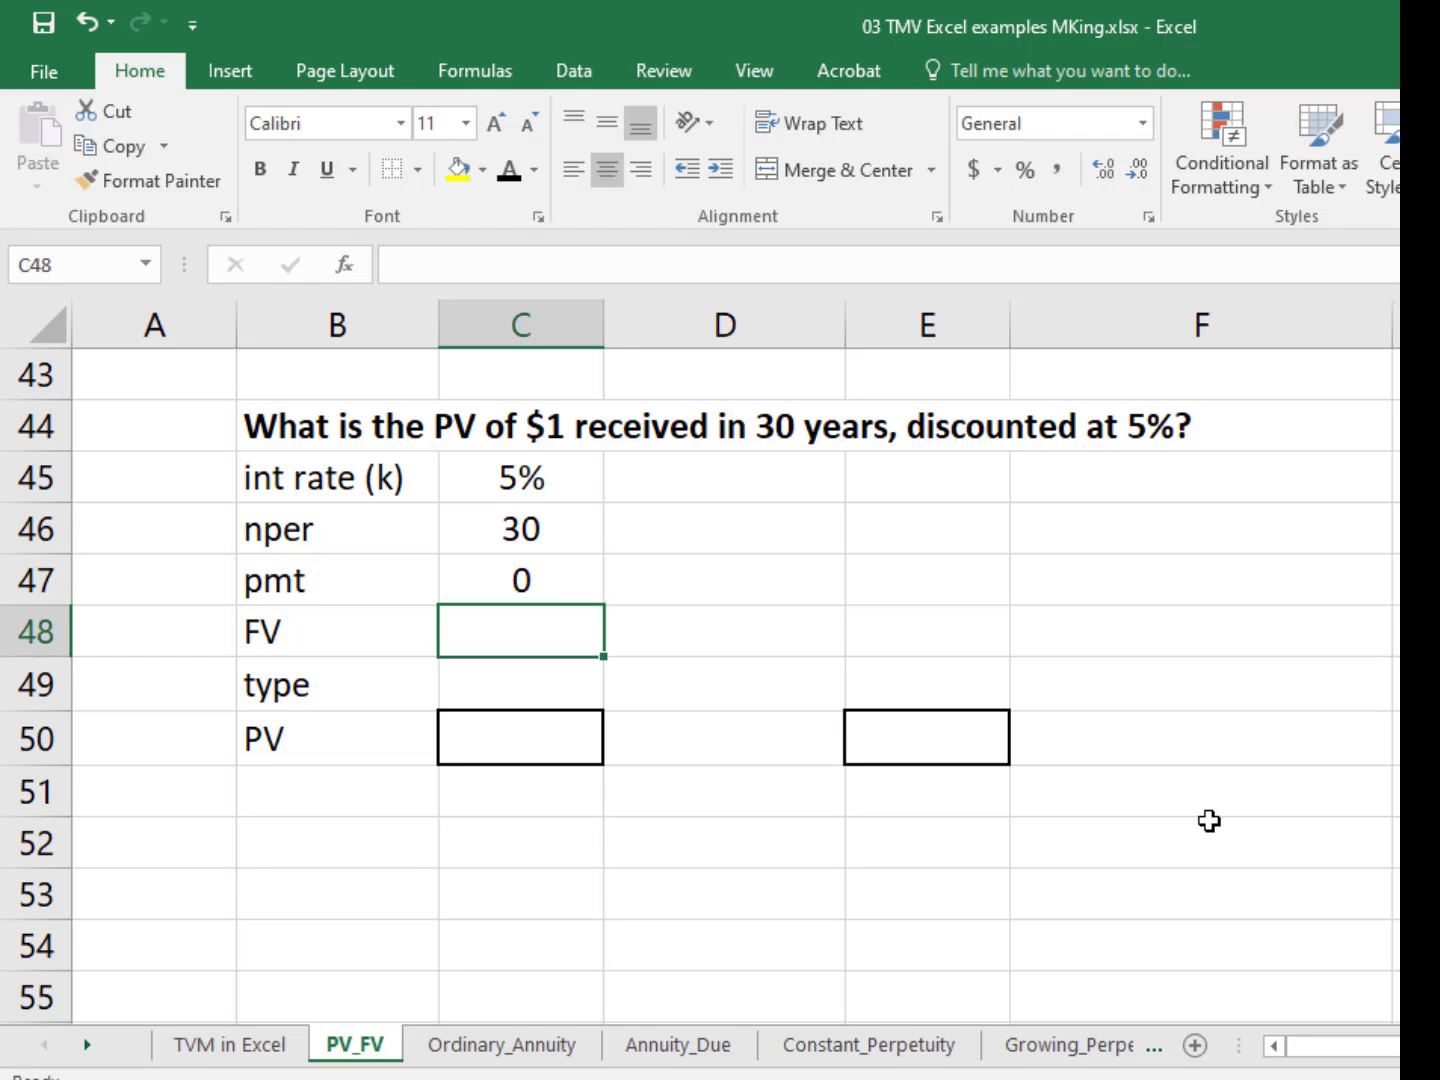
# Step: Enter 1 as the FV in C48 and 0 as the type in C49
pyautogui.write('-')
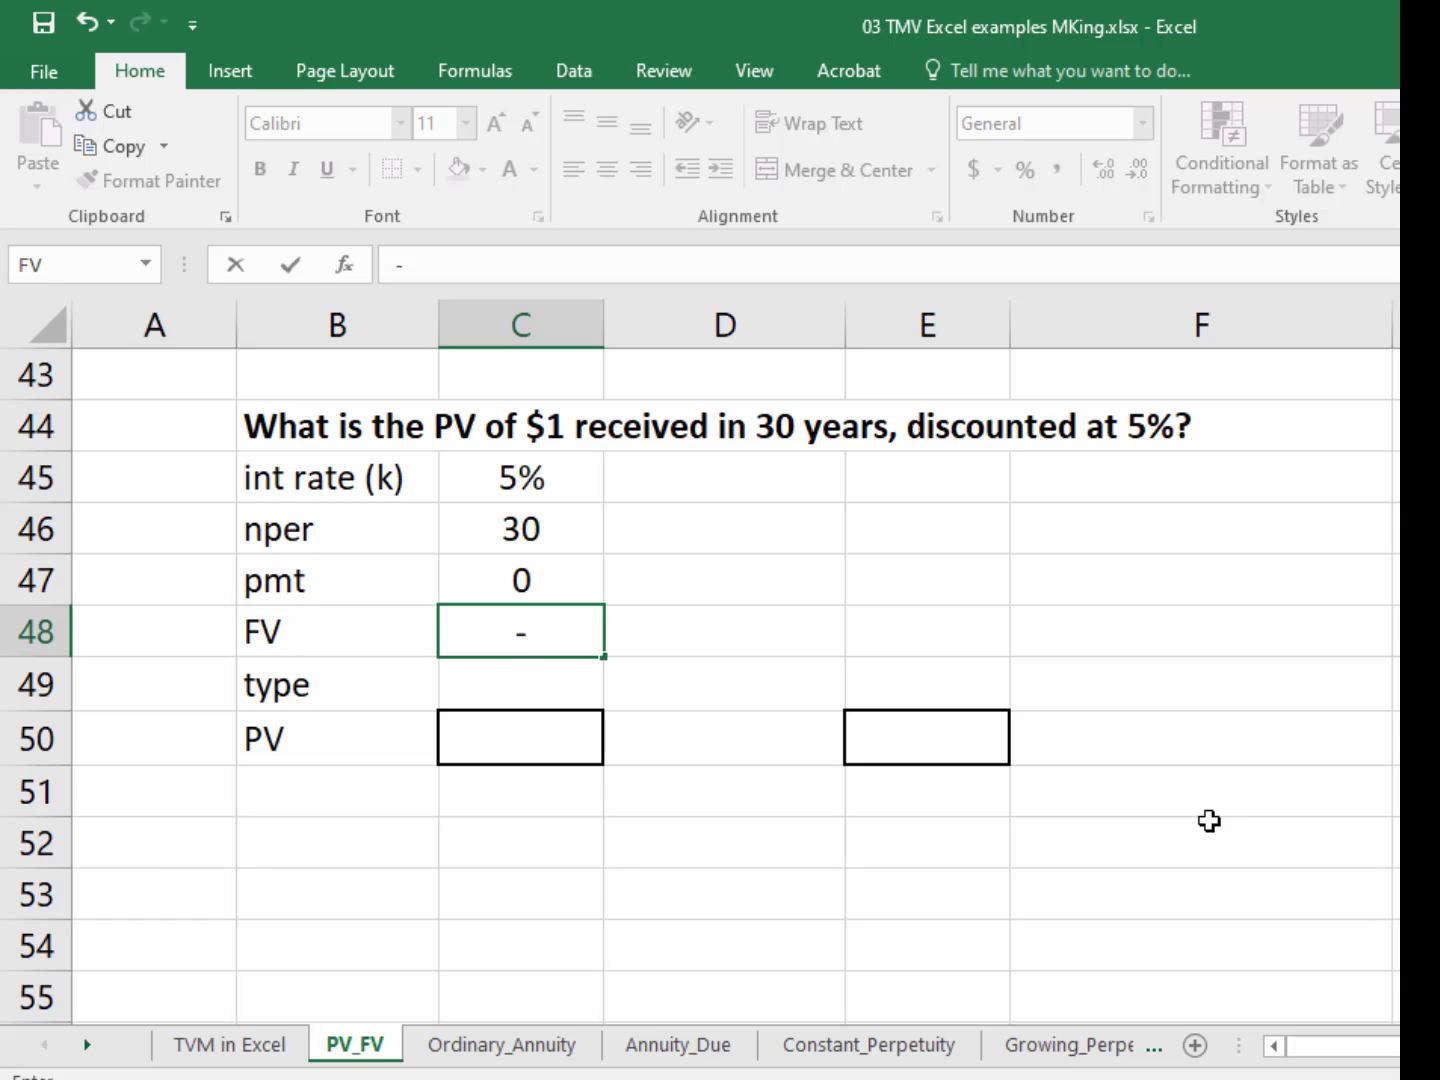
pyautogui.press('BackSpace')
pyautogui.write('1')
pyautogui.press('Return')
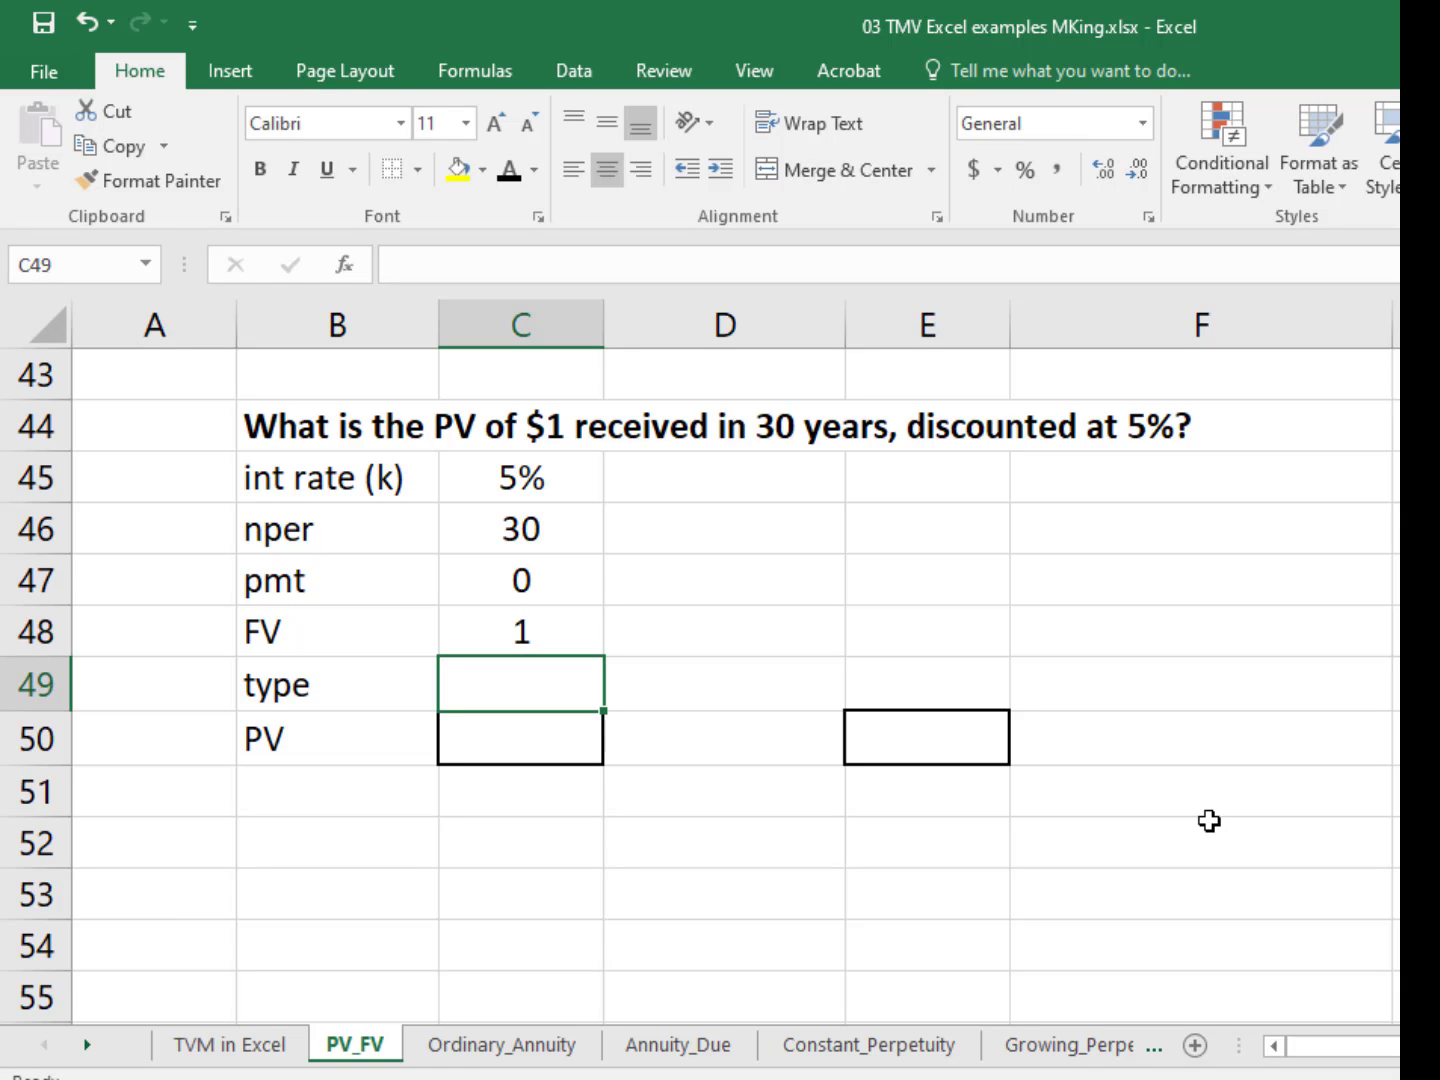
pyautogui.write('0')
pyautogui.press('Return')
# Step: Calculate the present value in C50 with the PV function, =PV(C45,C46,C47,C48,C49)
pyautogui.write('=')
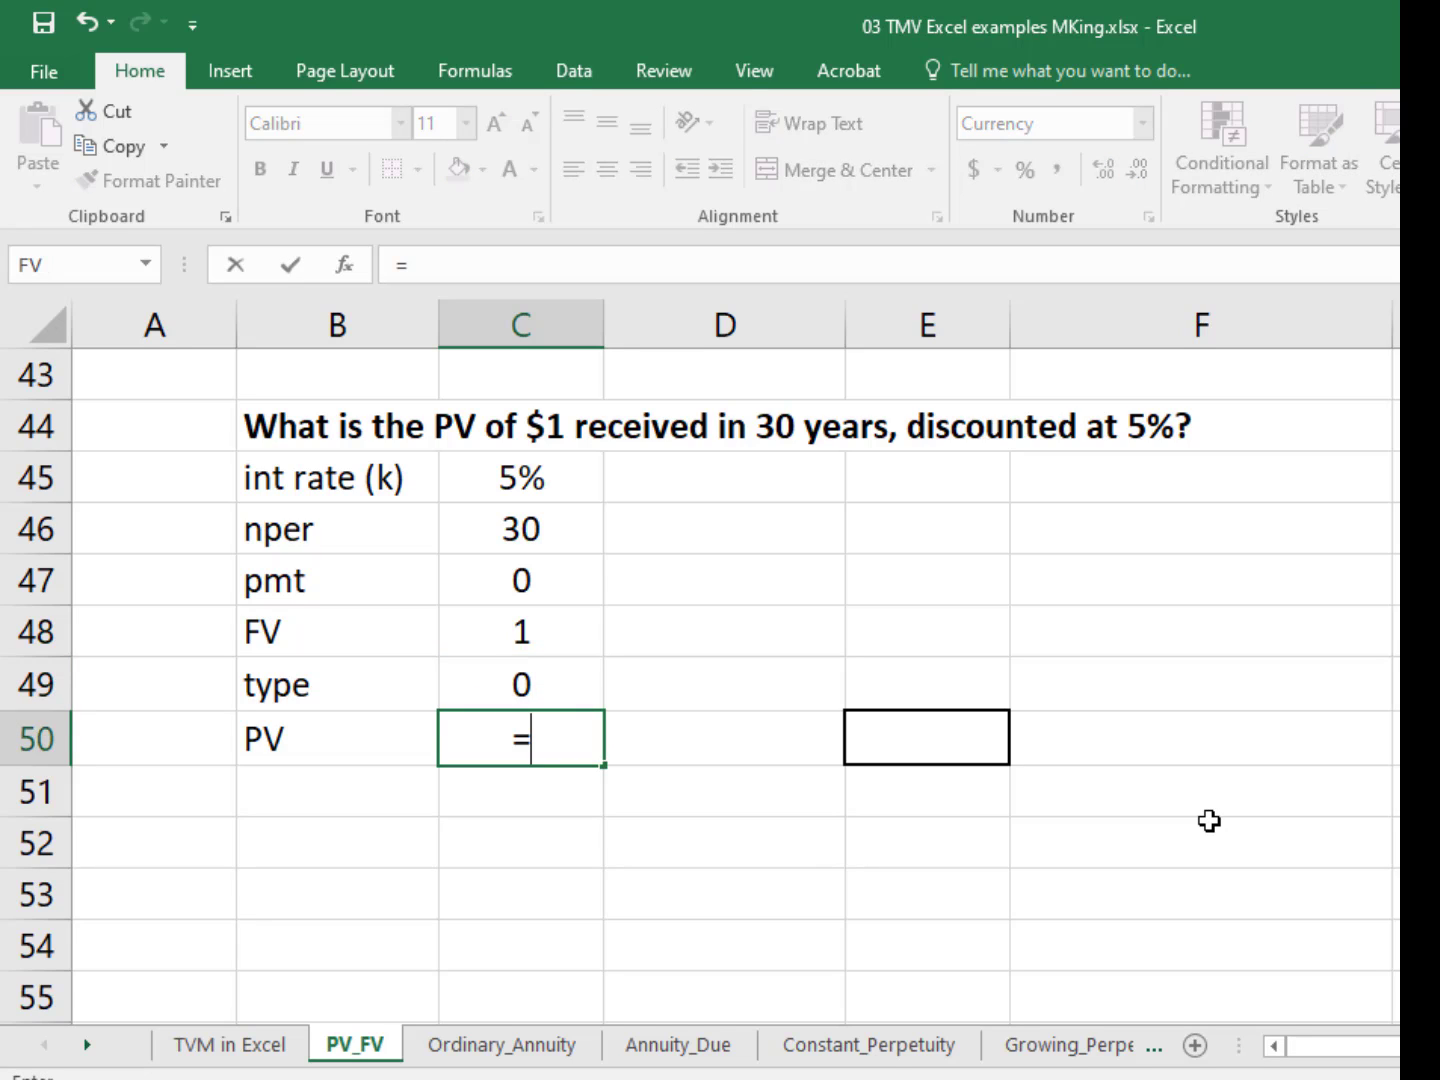
pyautogui.write('PV(')
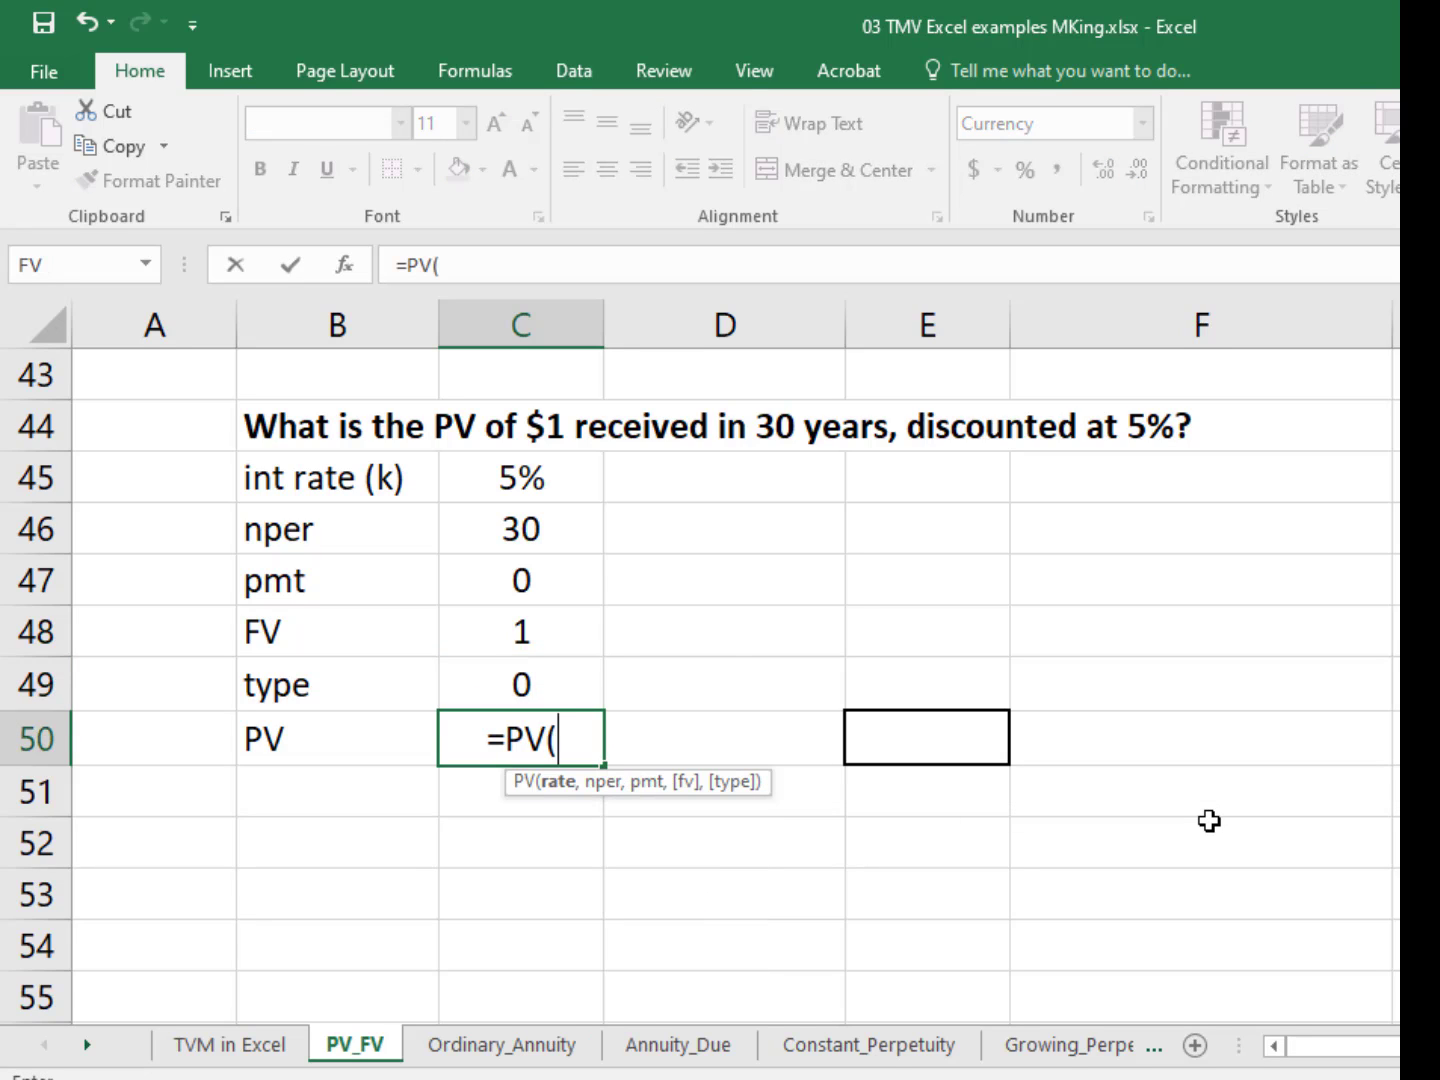
pyautogui.click(578, 478)
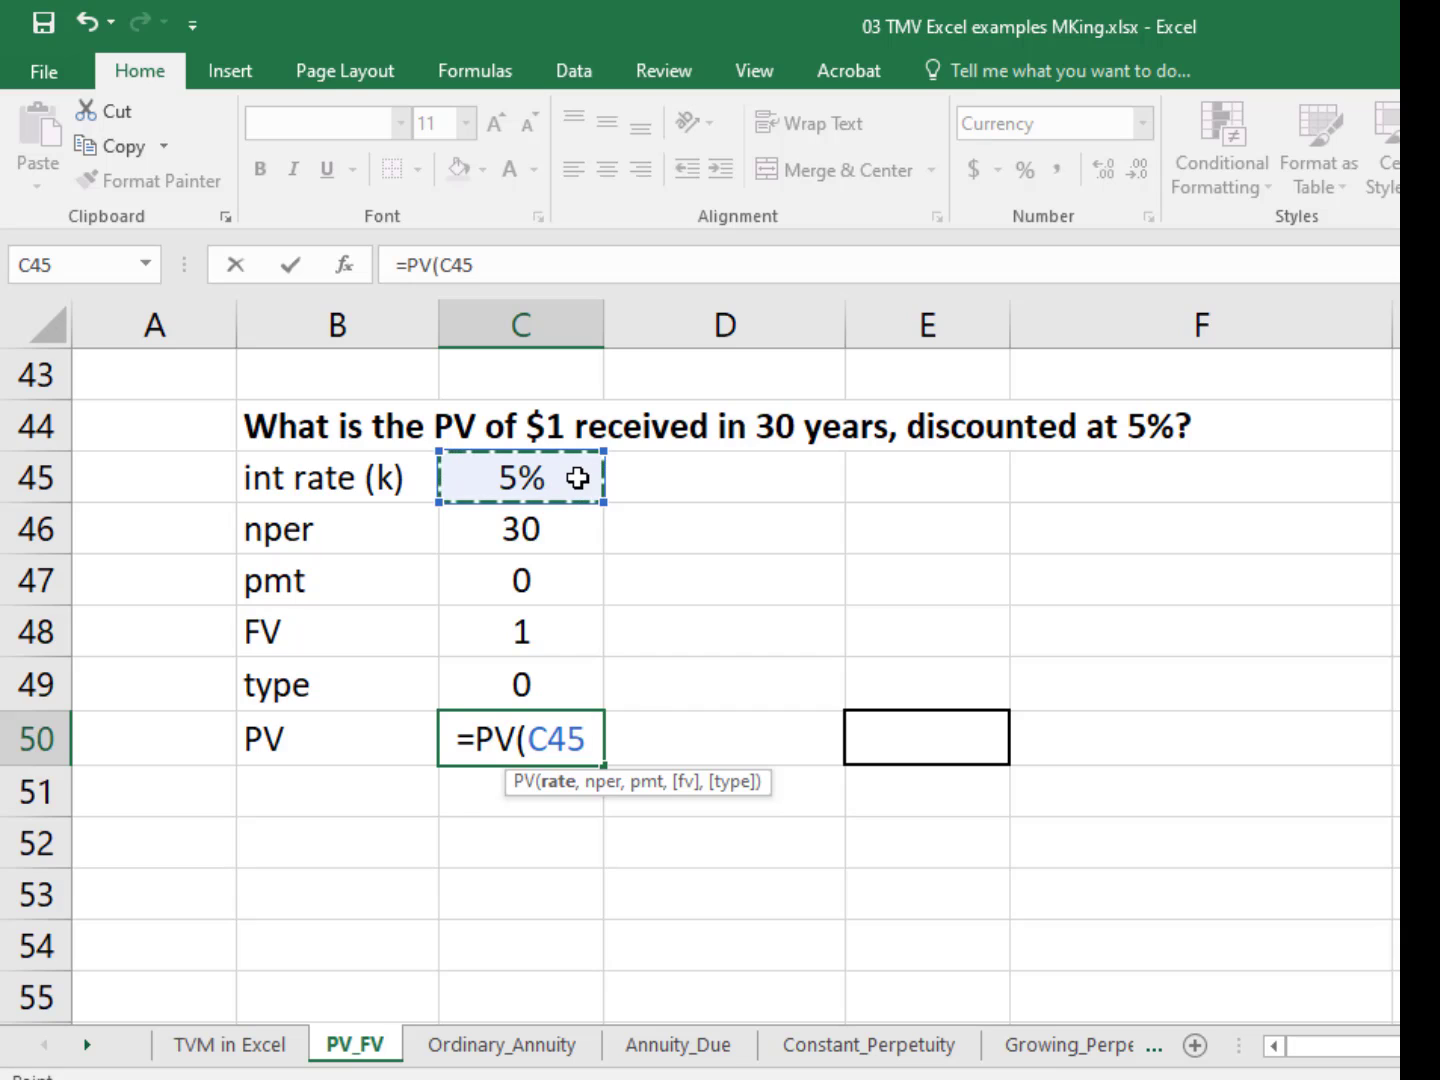
pyautogui.write(',')
pyautogui.click(565, 527)
pyautogui.write(',')
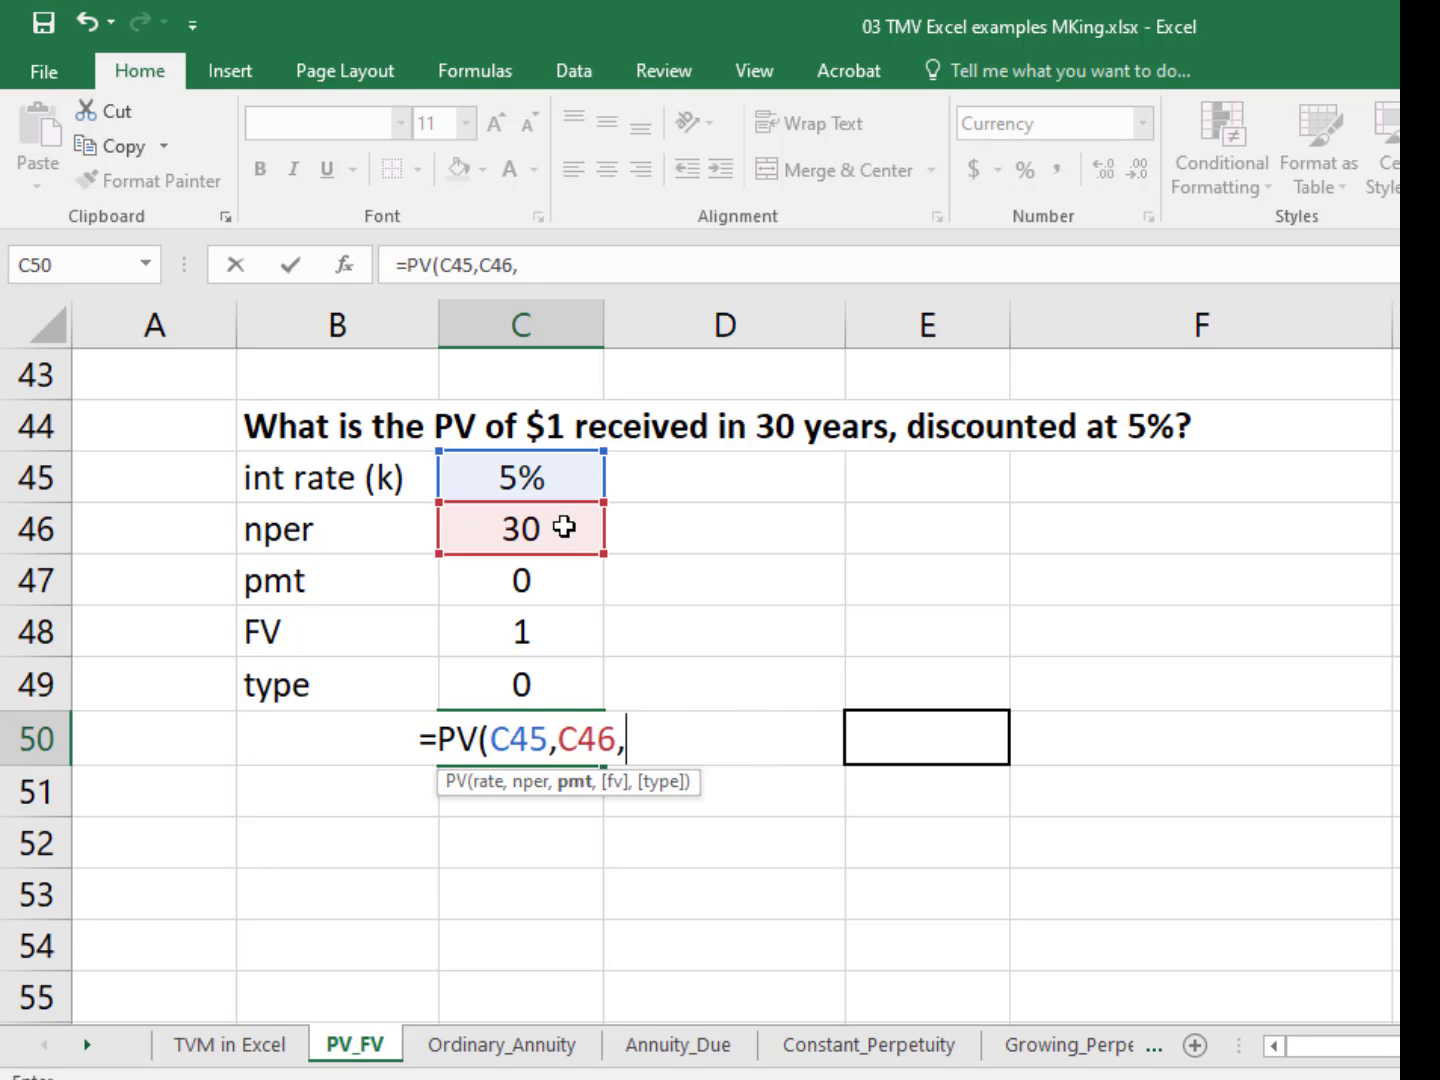
pyautogui.click(537, 582)
pyautogui.write(',')
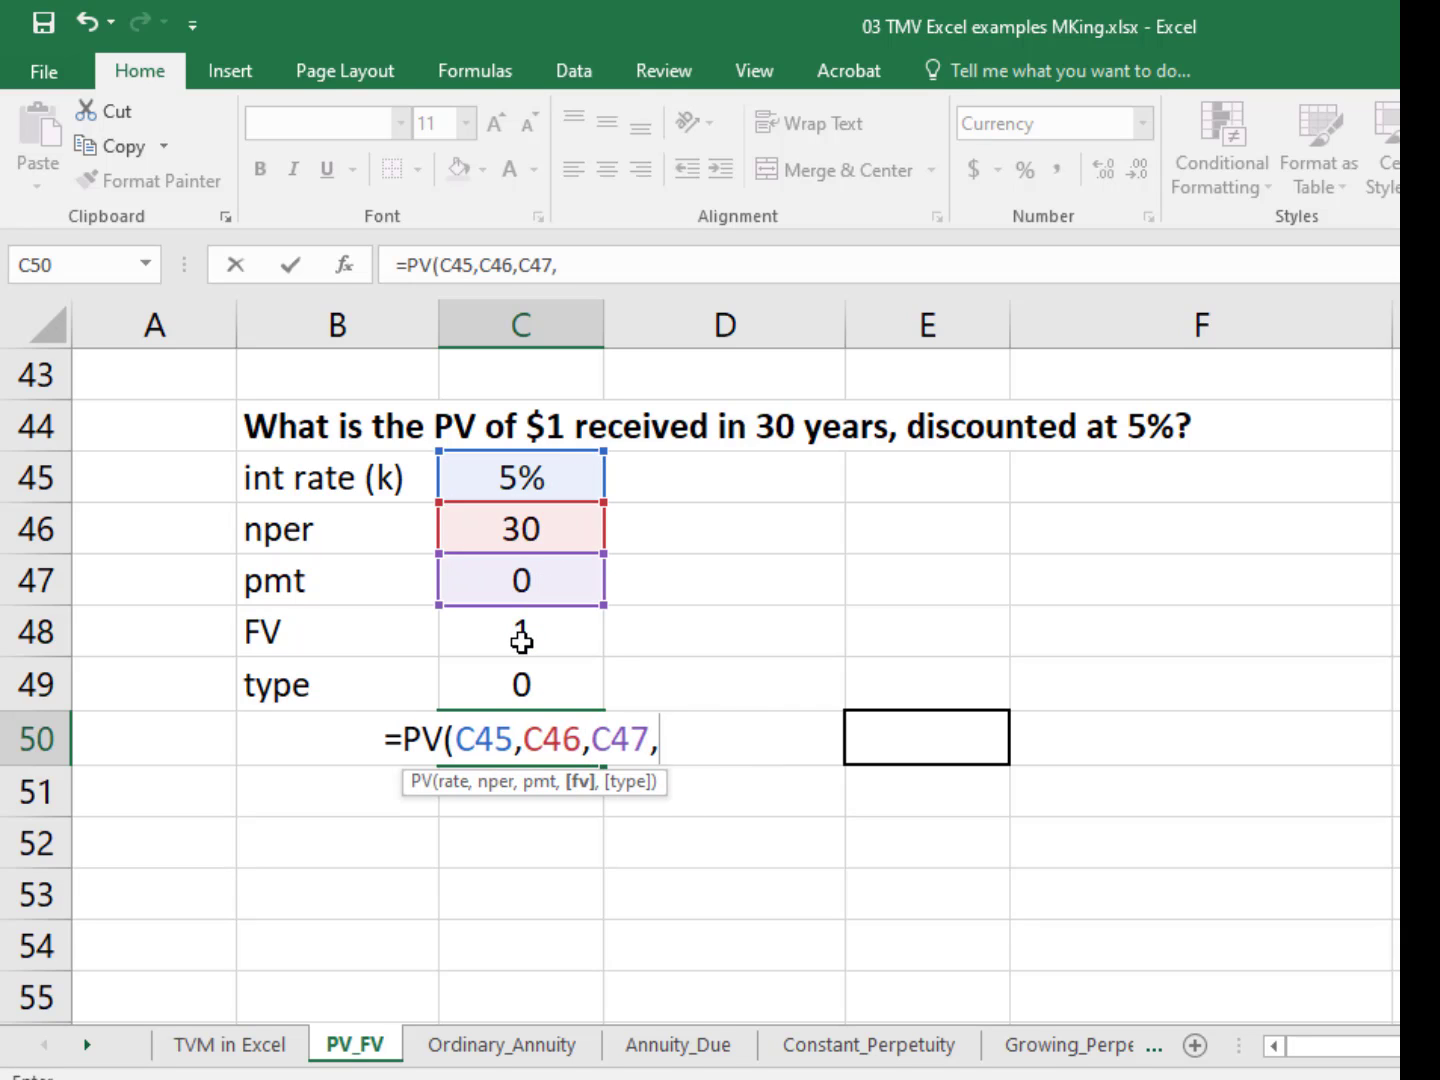
pyautogui.click(520, 635)
pyautogui.write(',')
pyautogui.click(497, 700)
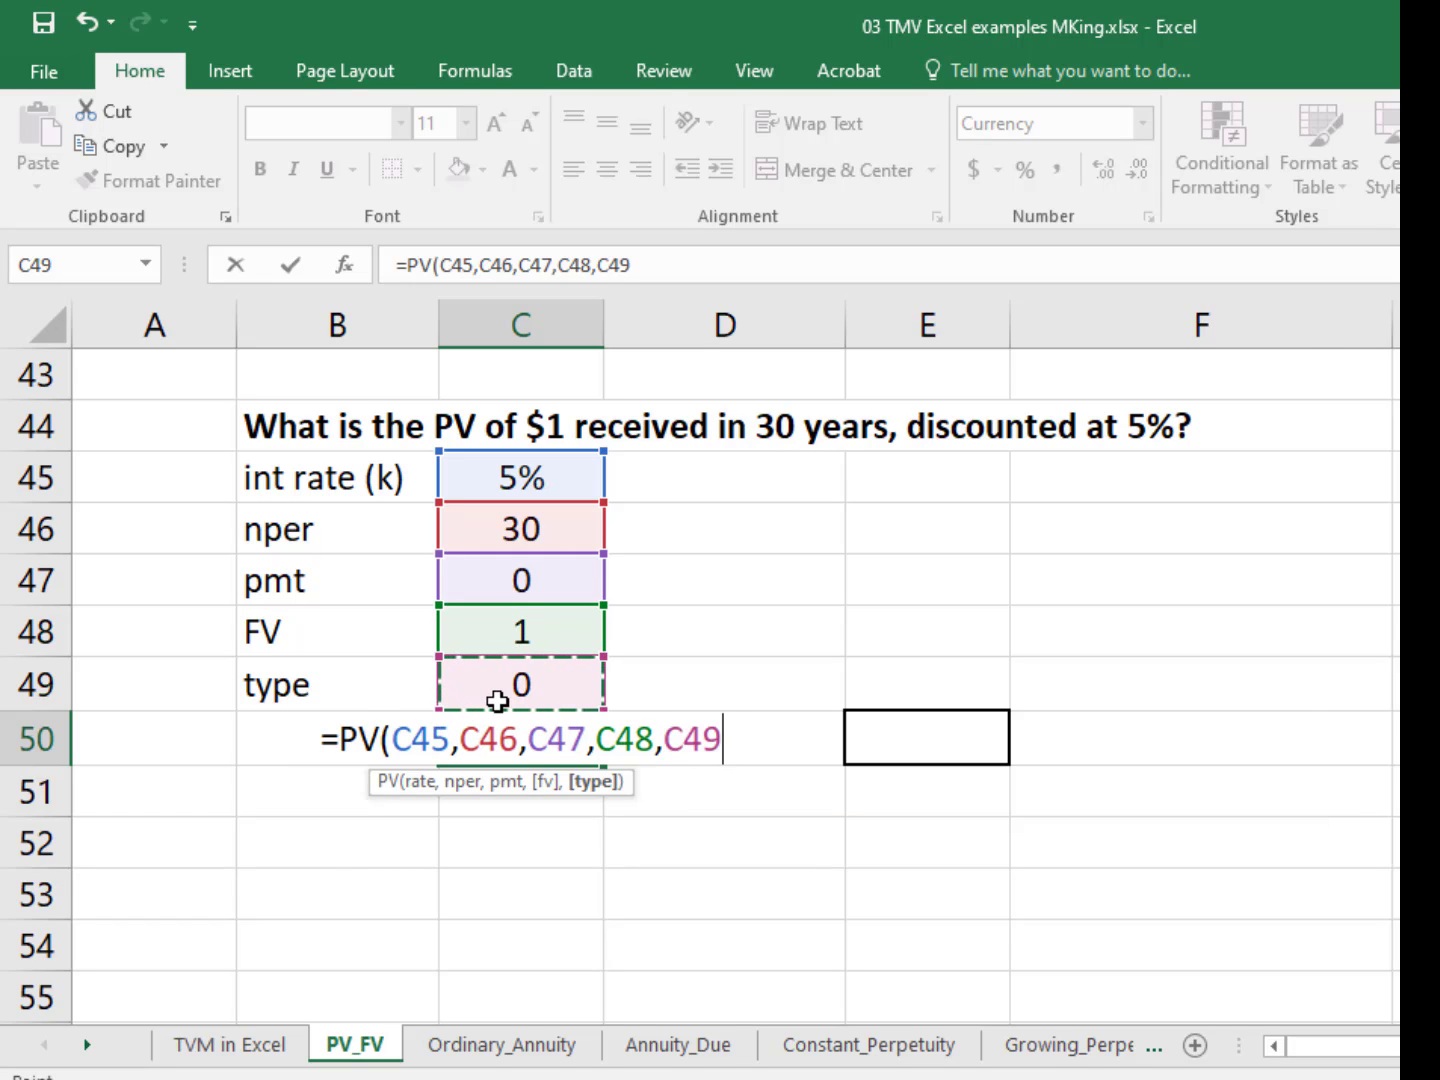
pyautogui.press('Return')
pyautogui.press('Up')
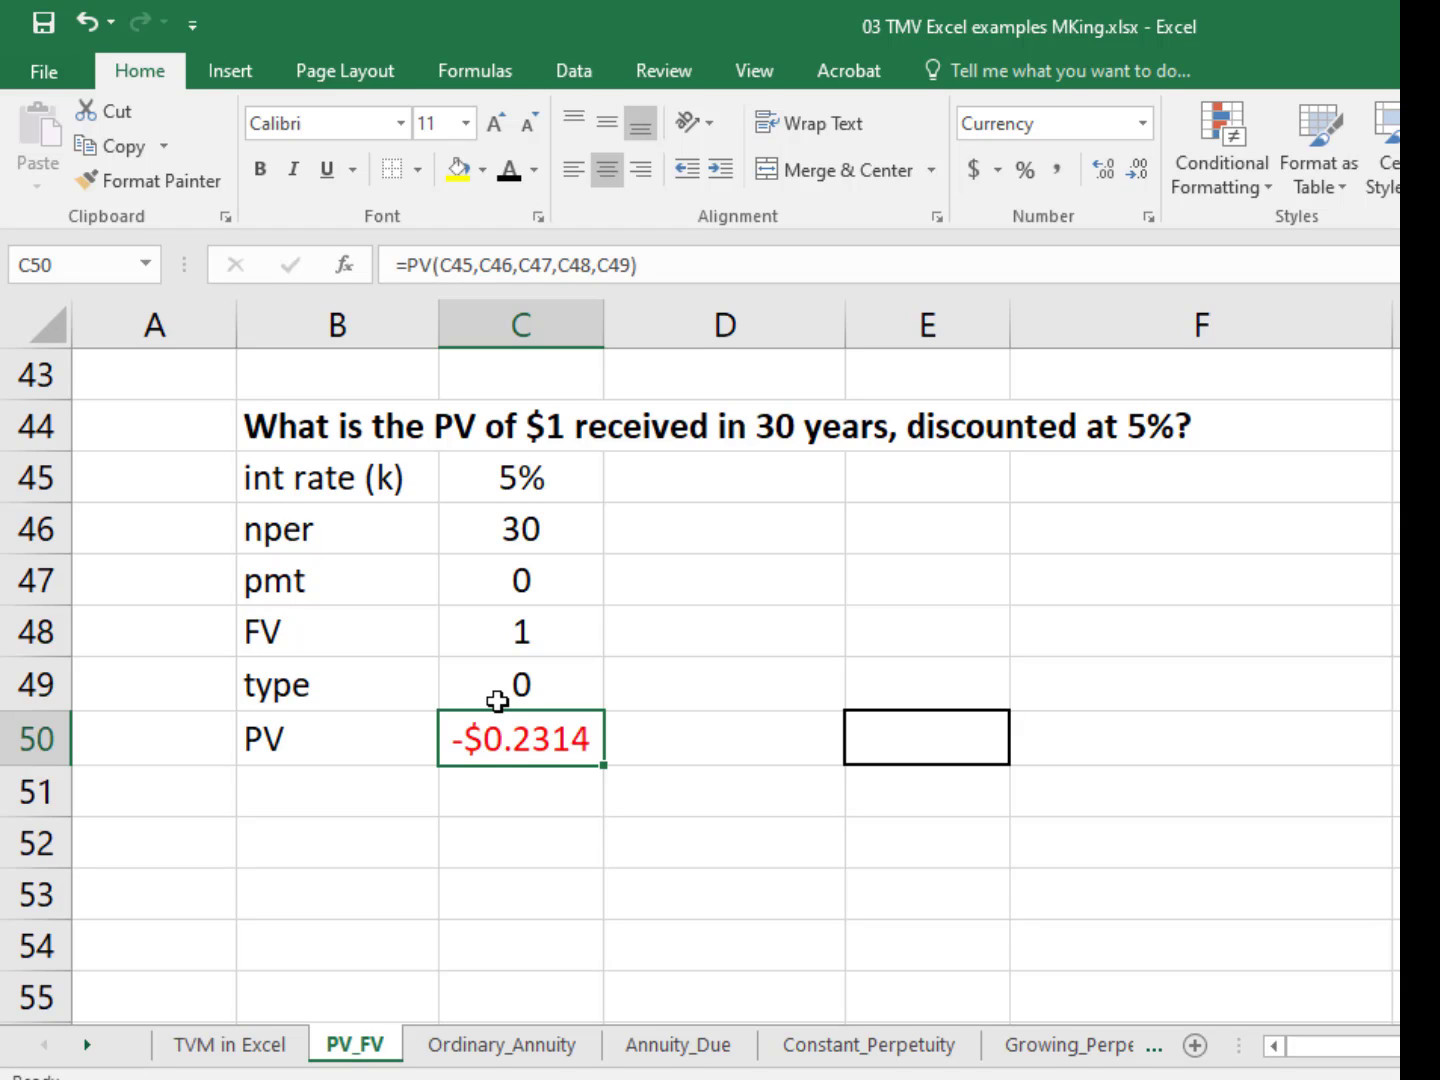
# Step: Label cells D48, D49 and D50 as FV, PVIF and PV for the manual check of the present value
pyautogui.press('Right')
pyautogui.press('Up')
pyautogui.press('Up')
pyautogui.press('Up')
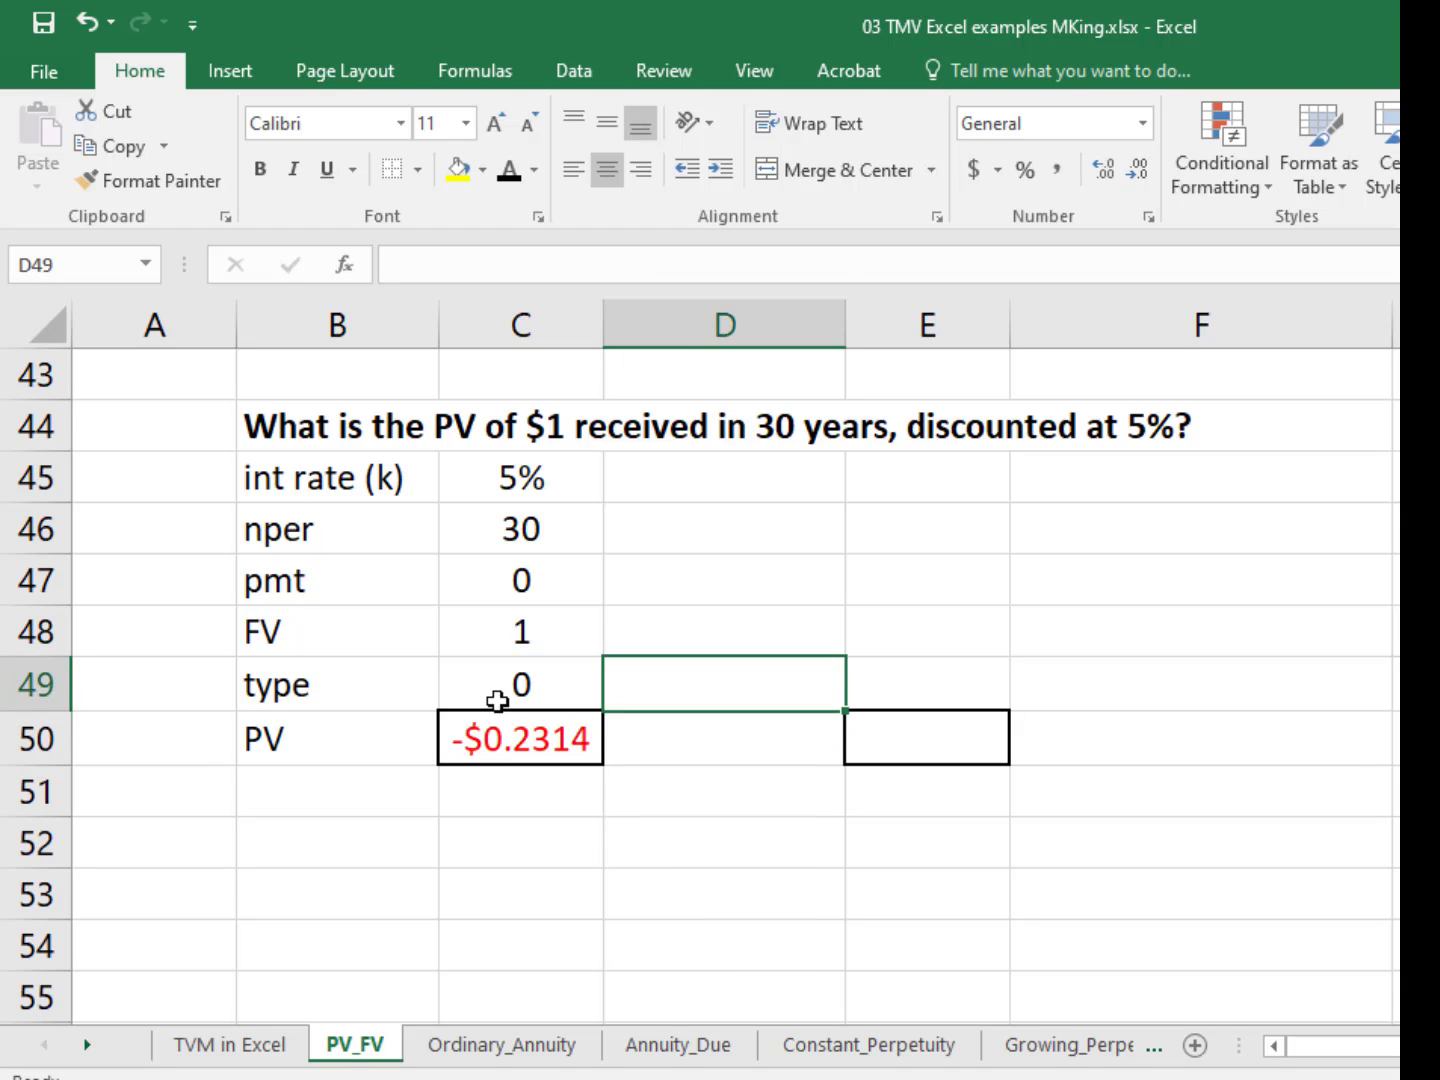
pyautogui.press('Down')
pyautogui.write('FV')
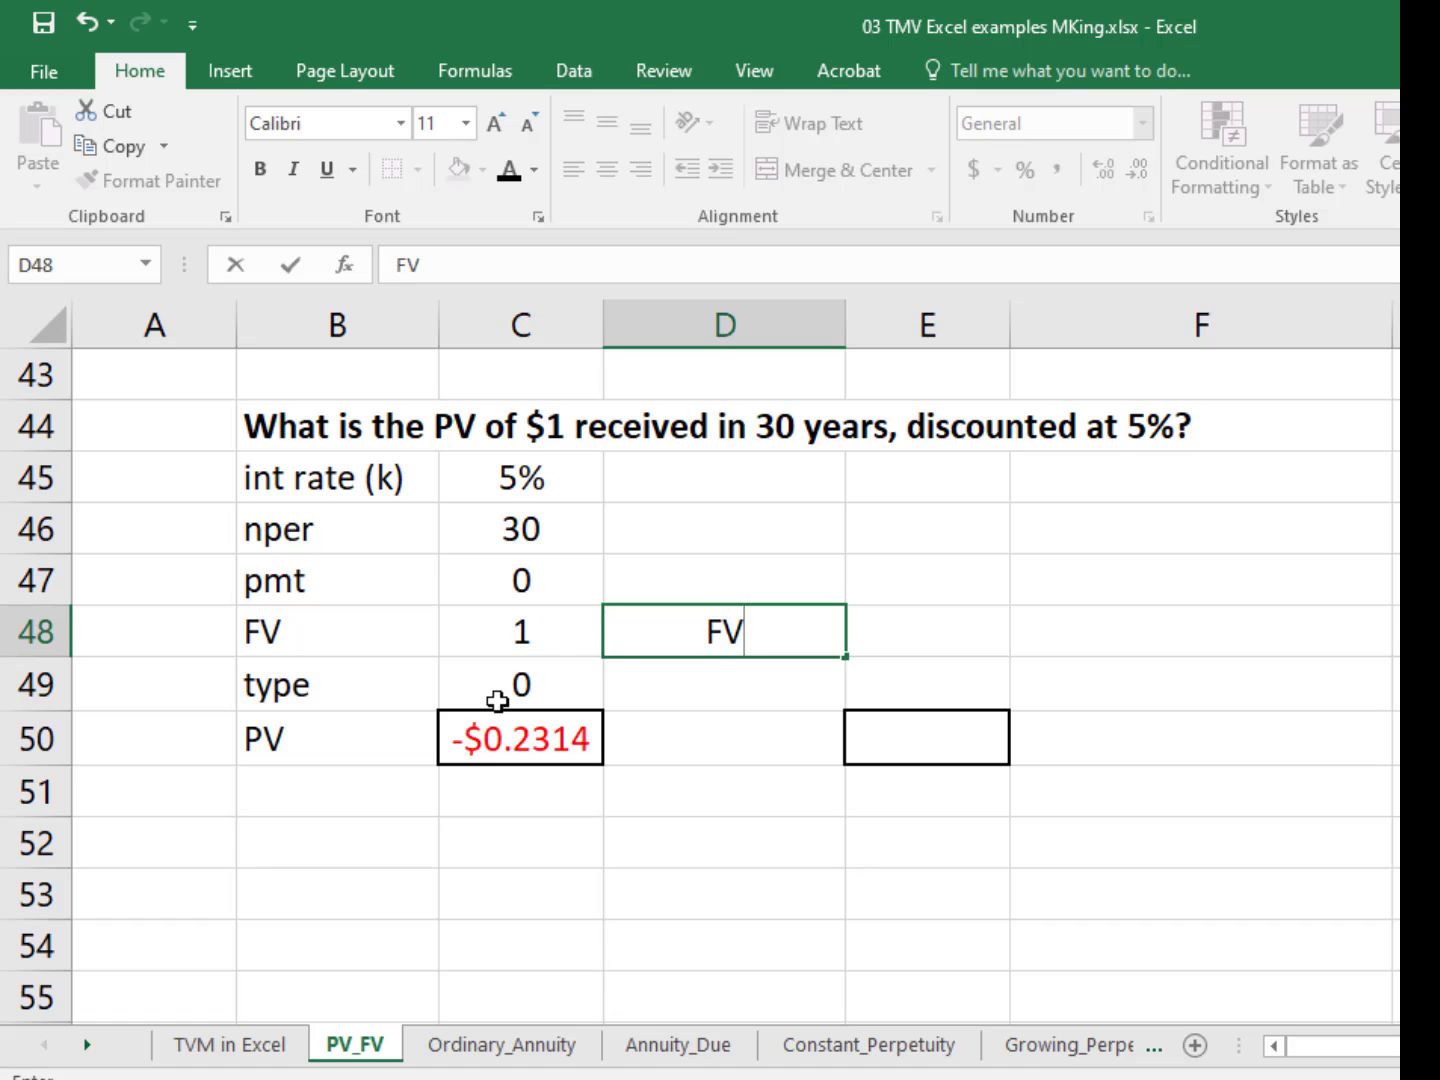
pyautogui.press('Return')
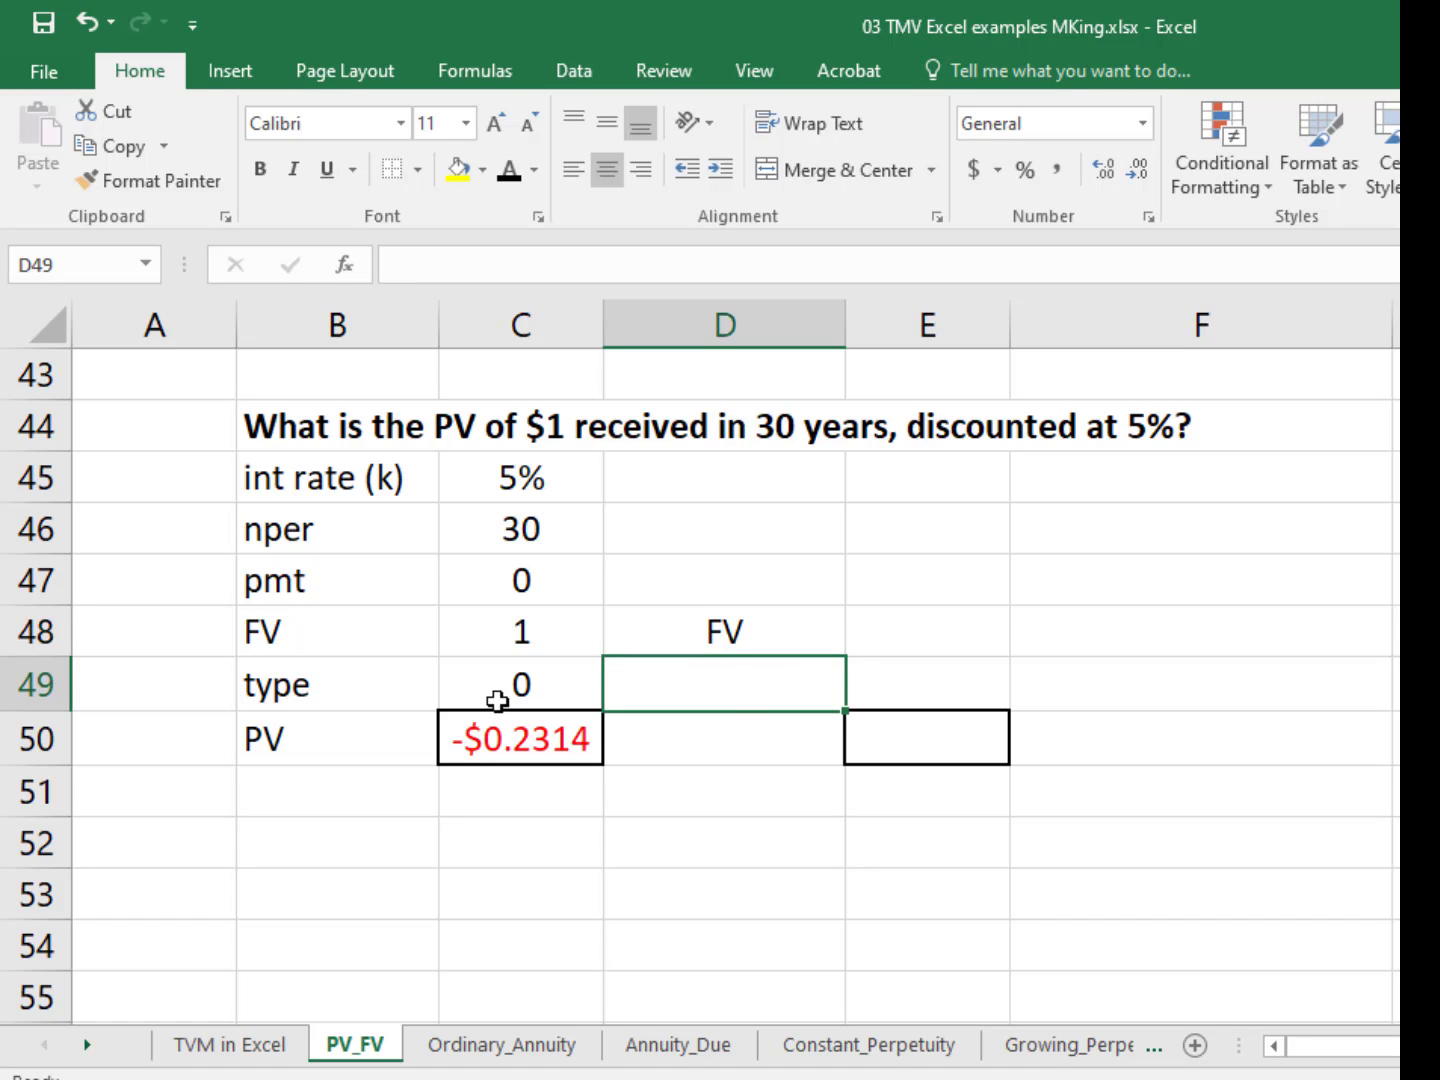
pyautogui.write('PVIF')
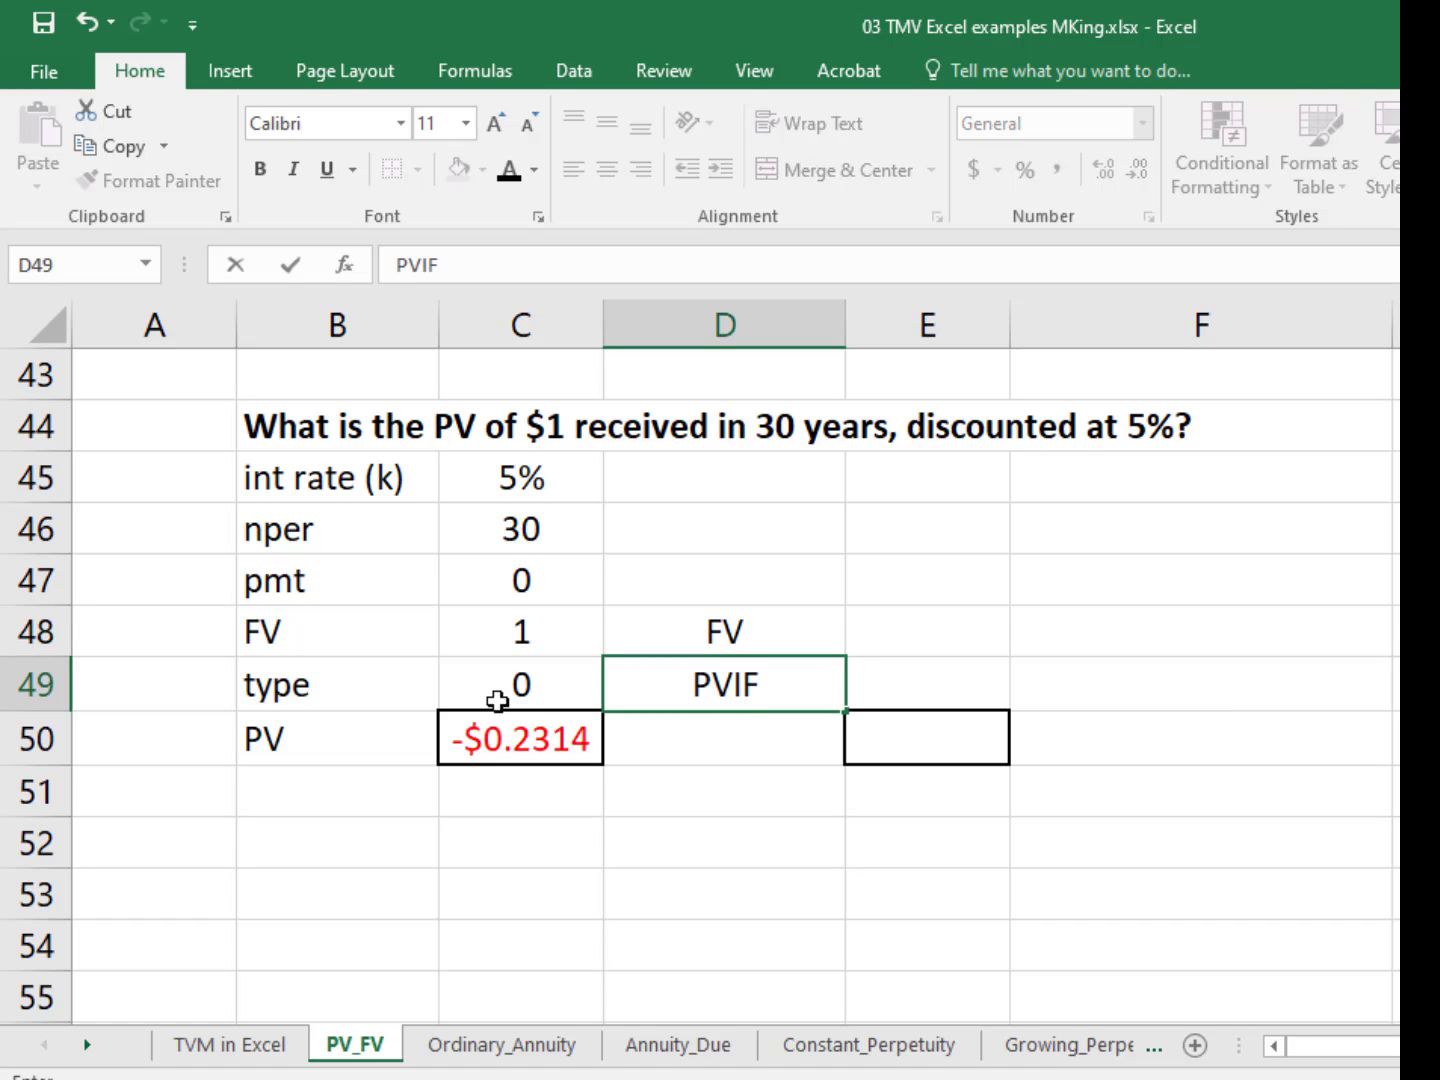
pyautogui.press('Return')
pyautogui.write('PV')
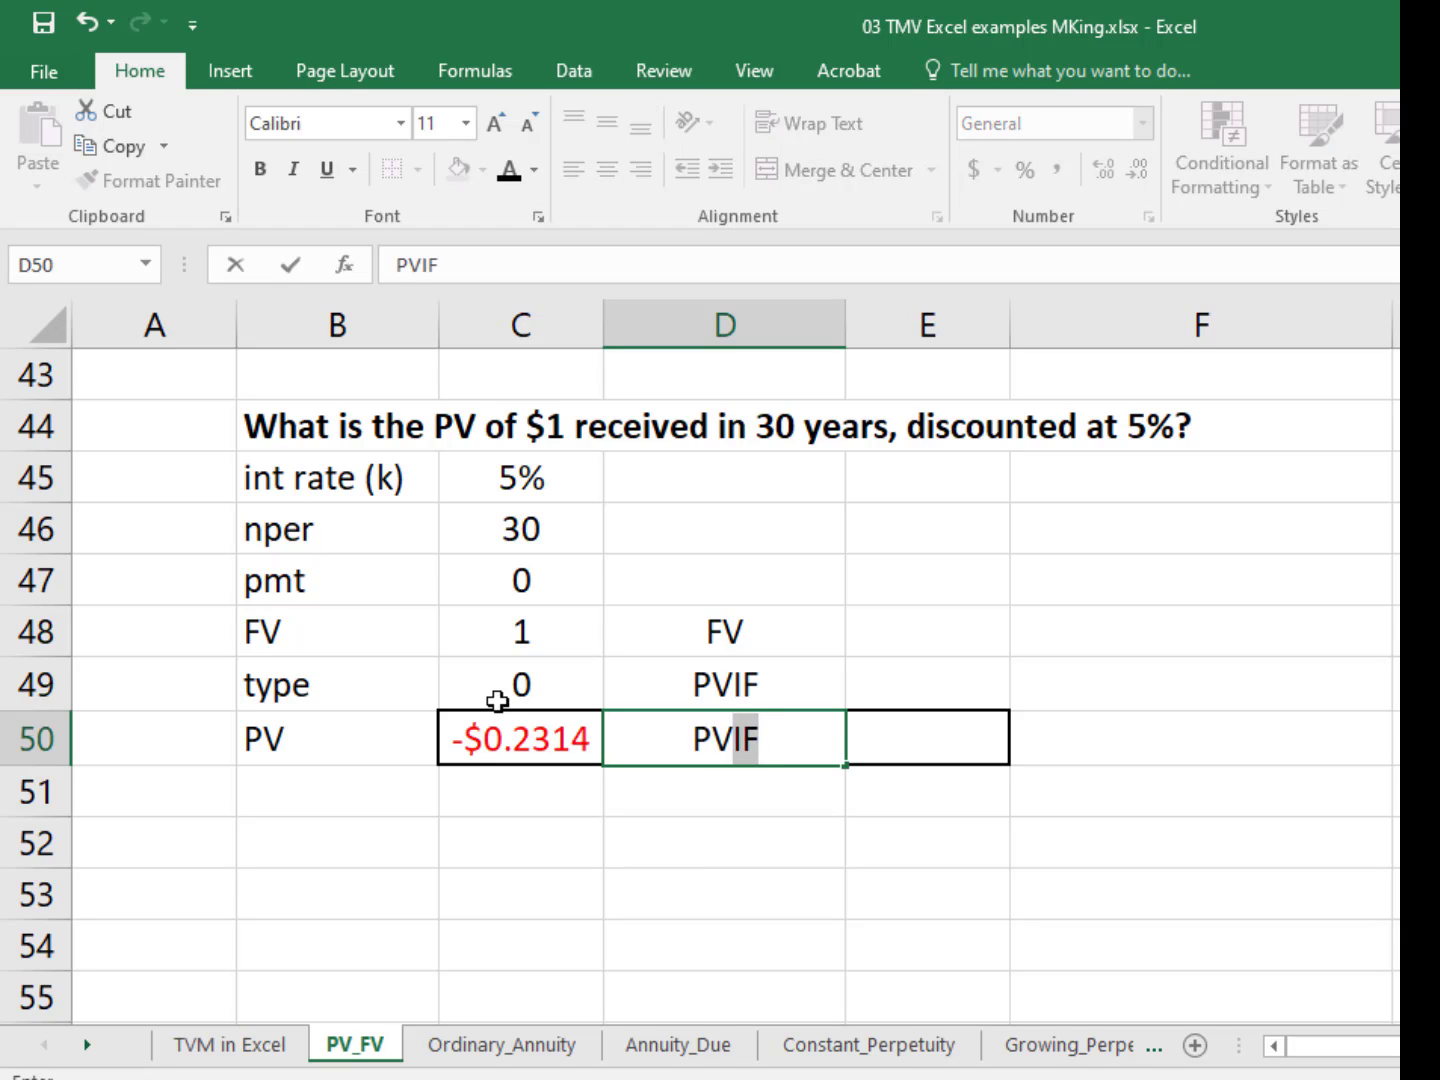
pyautogui.press('Delete')
# Step: Link E48, beside the FV label, to the future value with =C48
pyautogui.press('Tab')
pyautogui.press('Up')
pyautogui.press('Up')
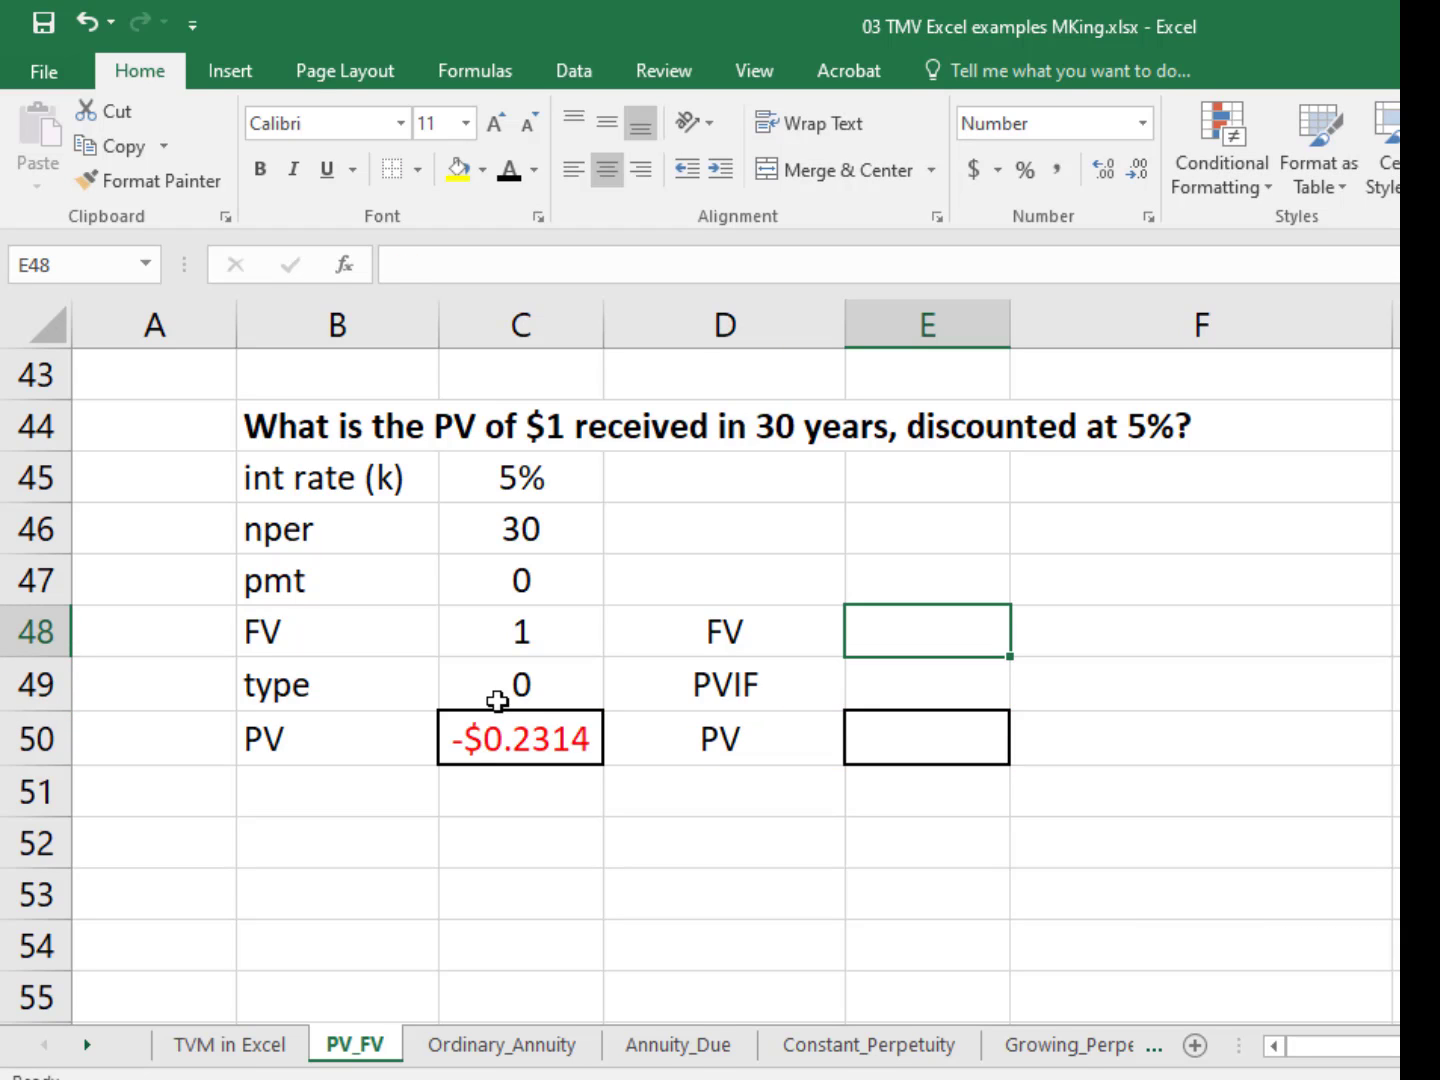
pyautogui.write('=')
pyautogui.press('Left')
pyautogui.press('Left')
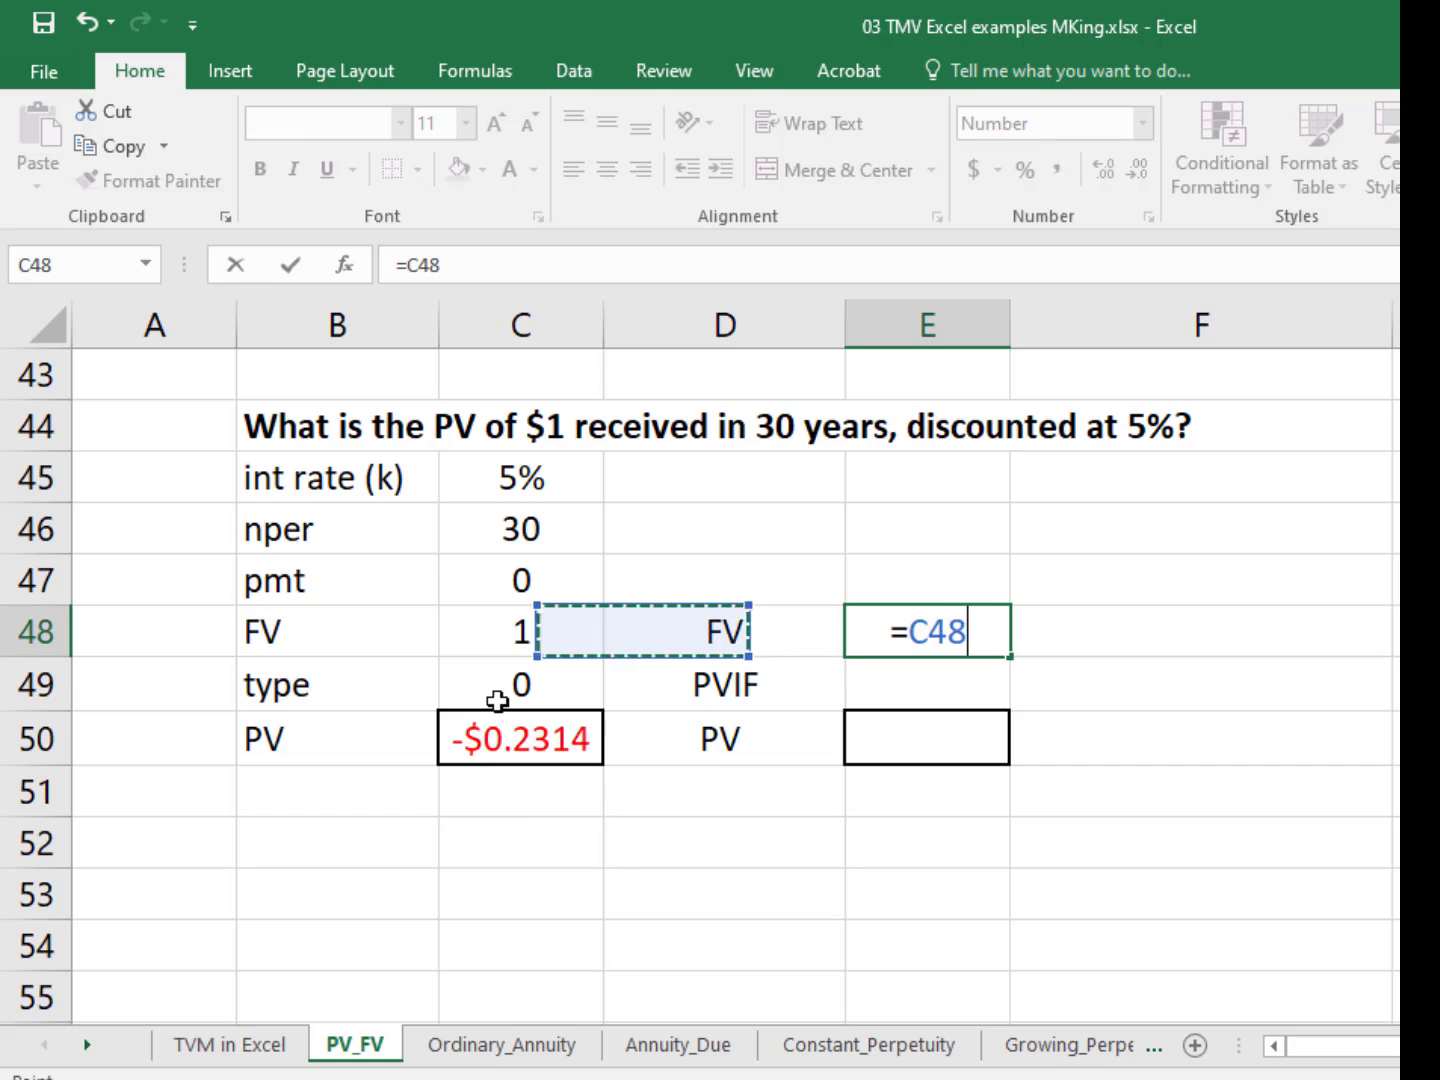
pyautogui.press('Return')
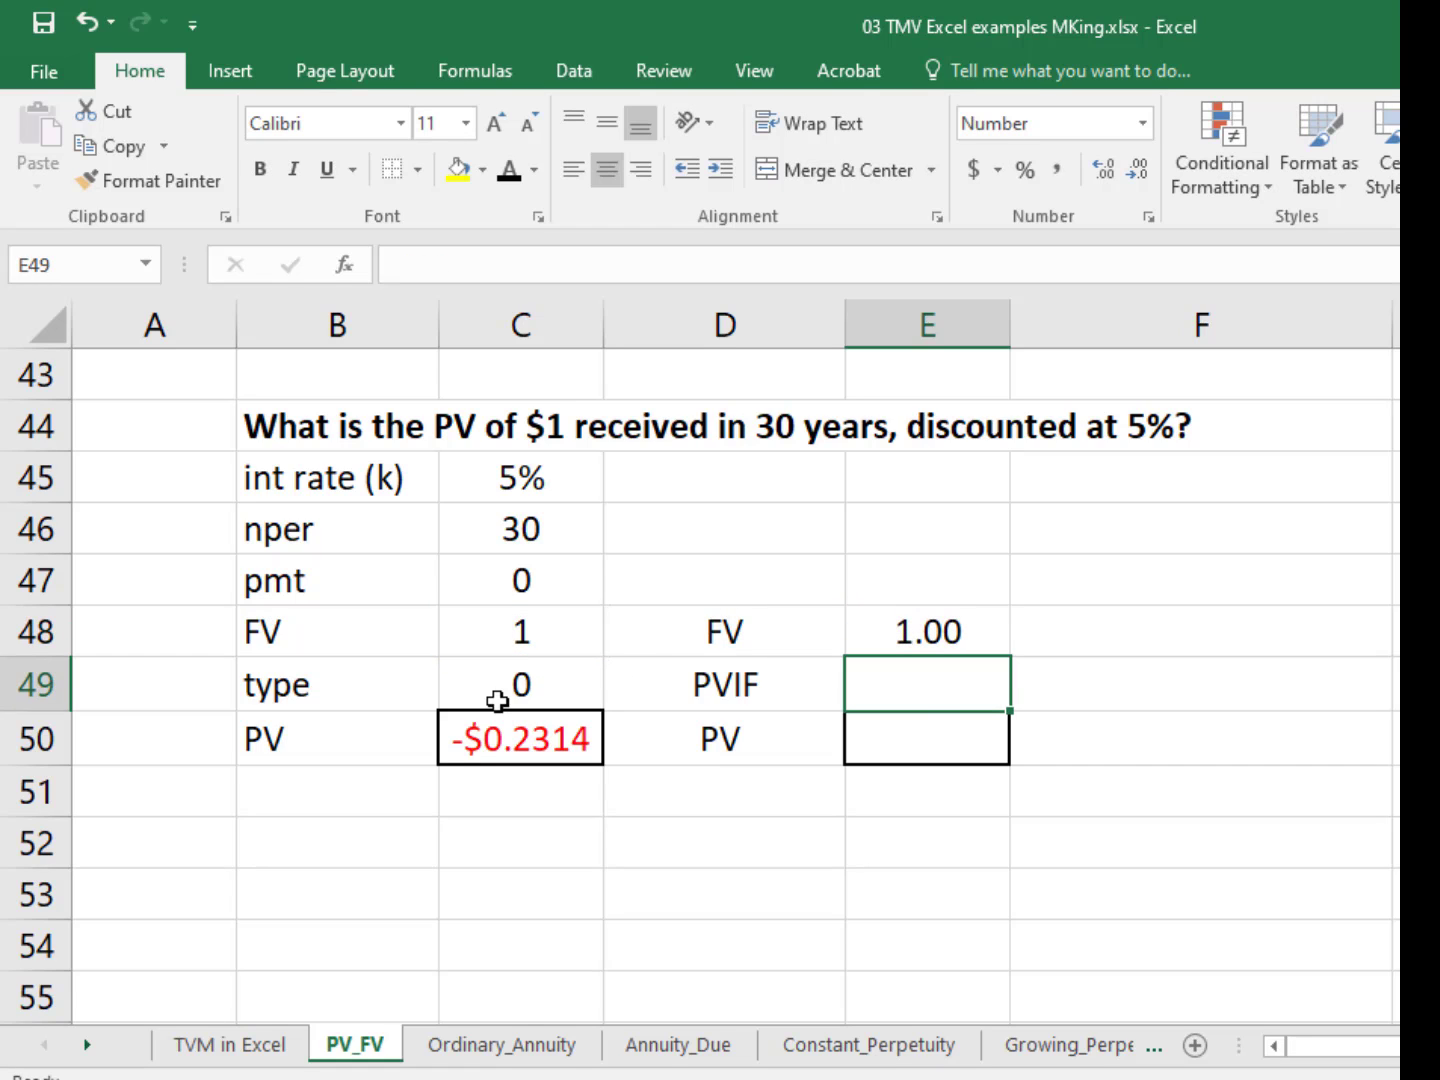
# Step: Calculate the PVIF in E49 from the interest rate and number of periods with =1/(1+C45)^C46
pyautogui.write('=')
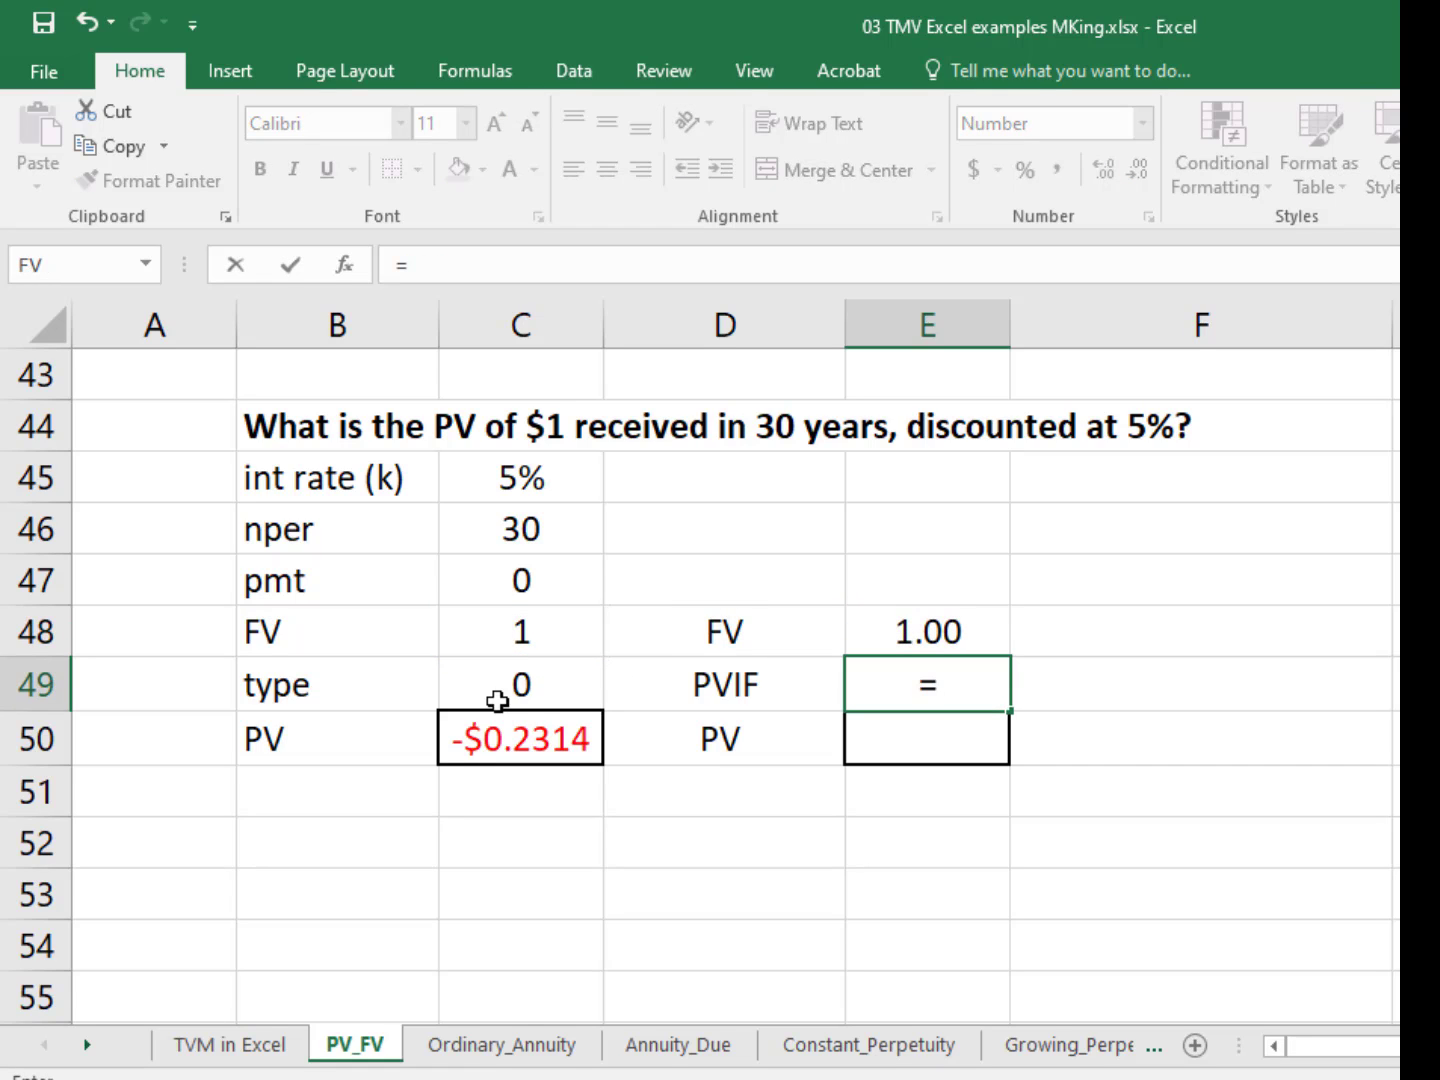
pyautogui.write('1/(1+')
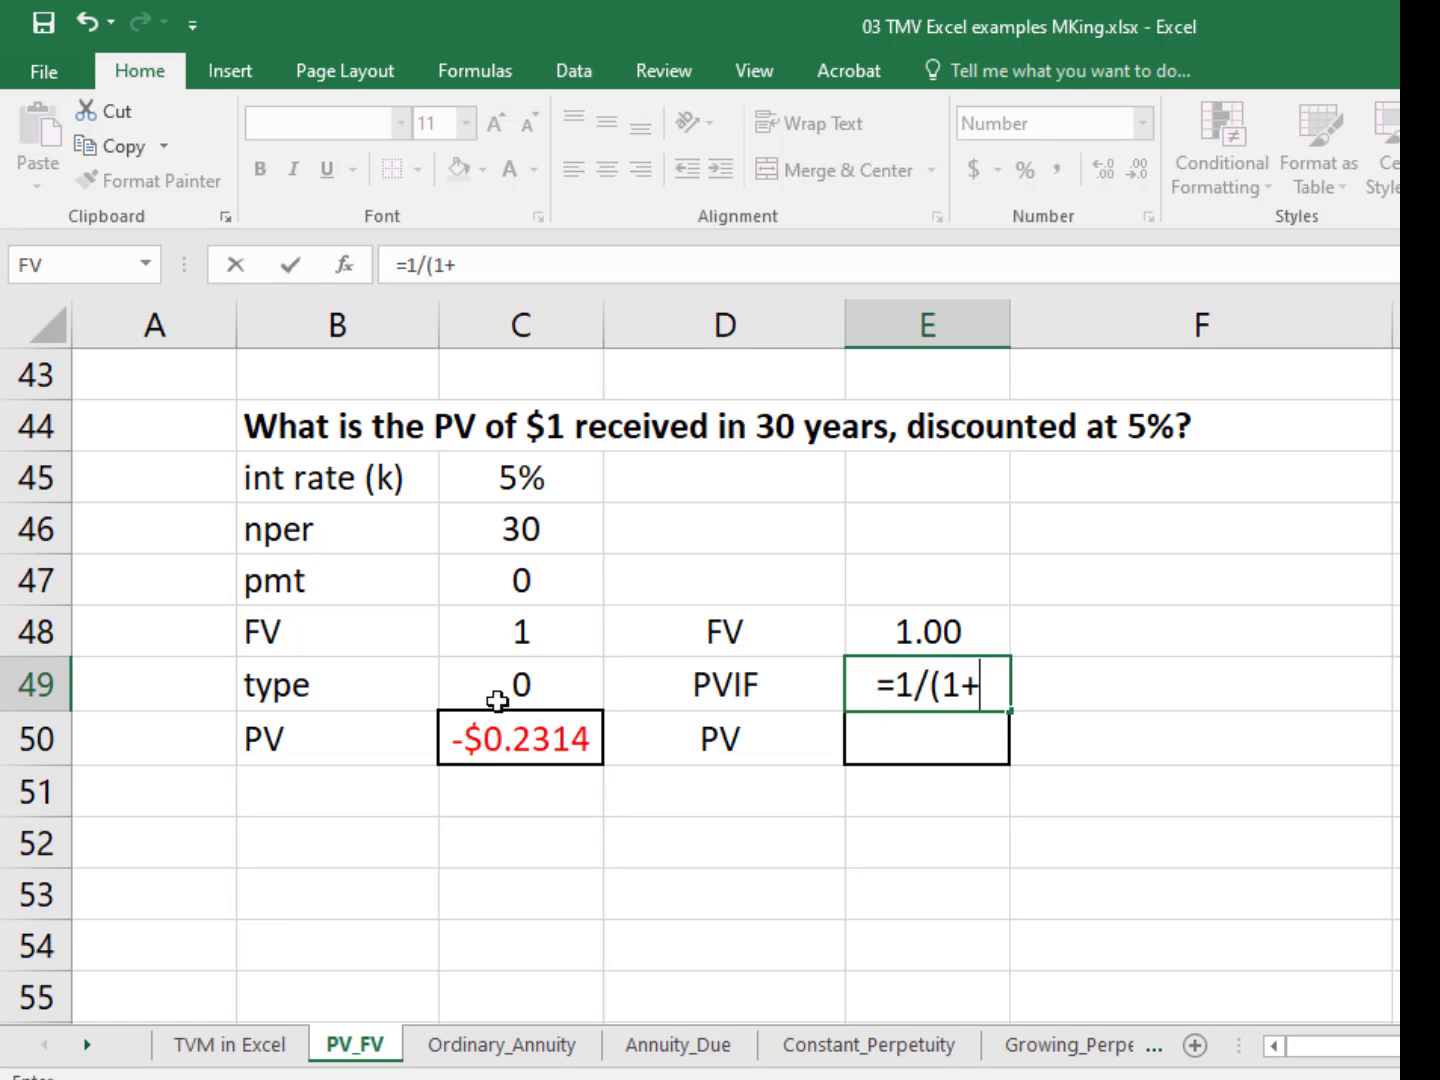
pyautogui.click(465, 487)
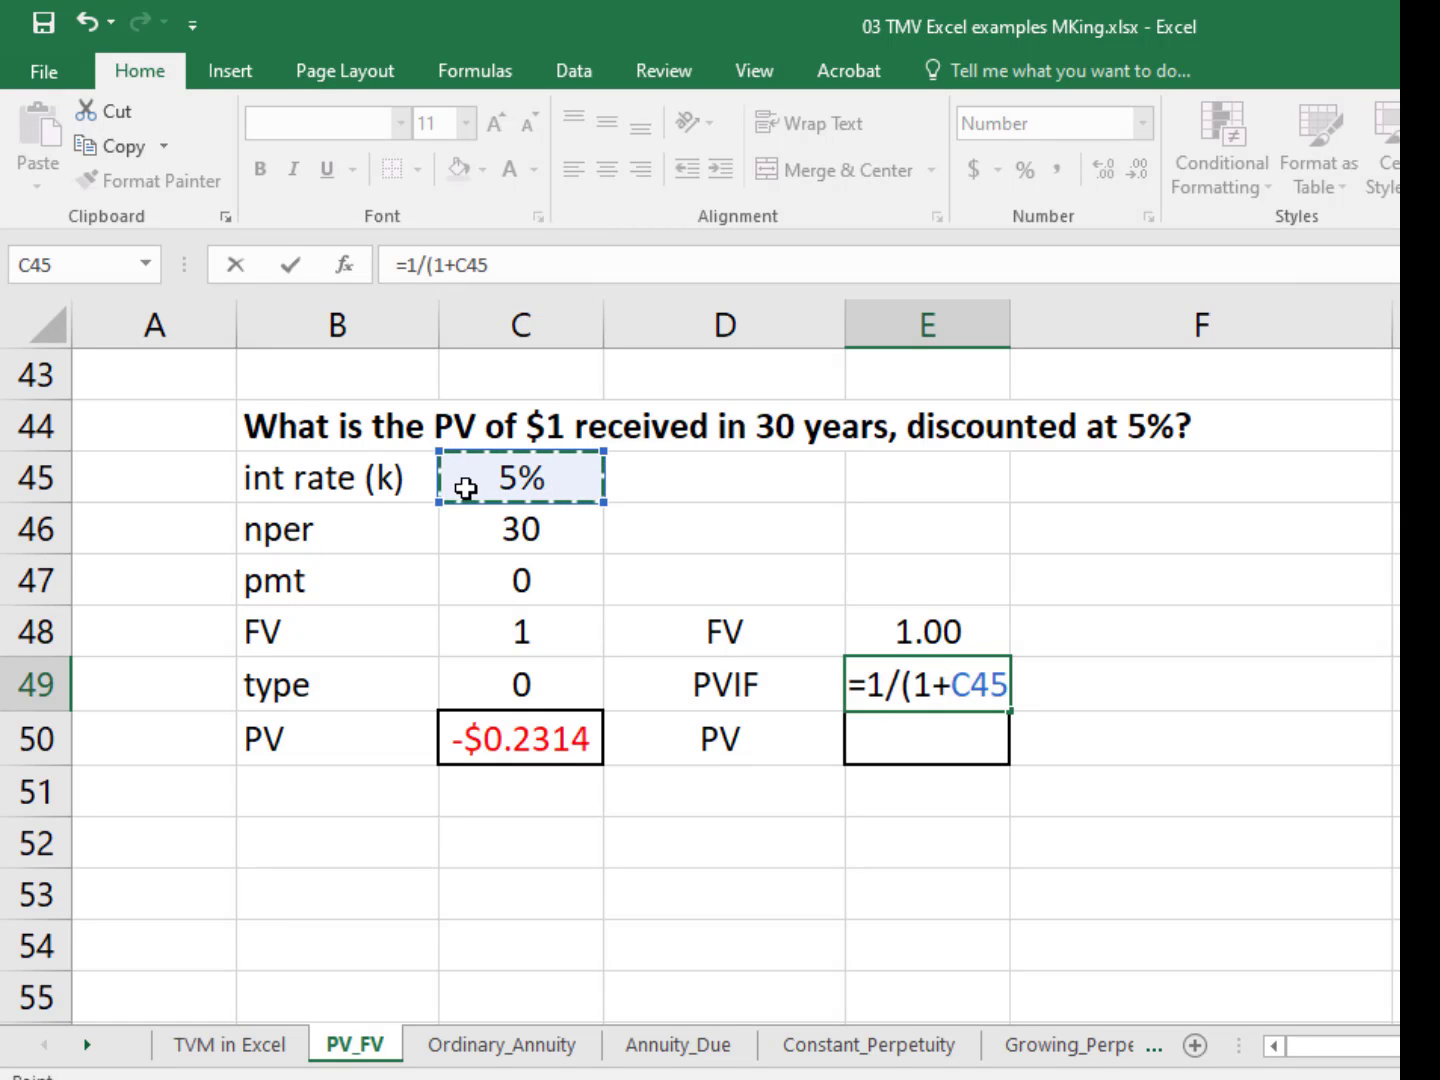
pyautogui.write(')^')
pyautogui.click(467, 536)
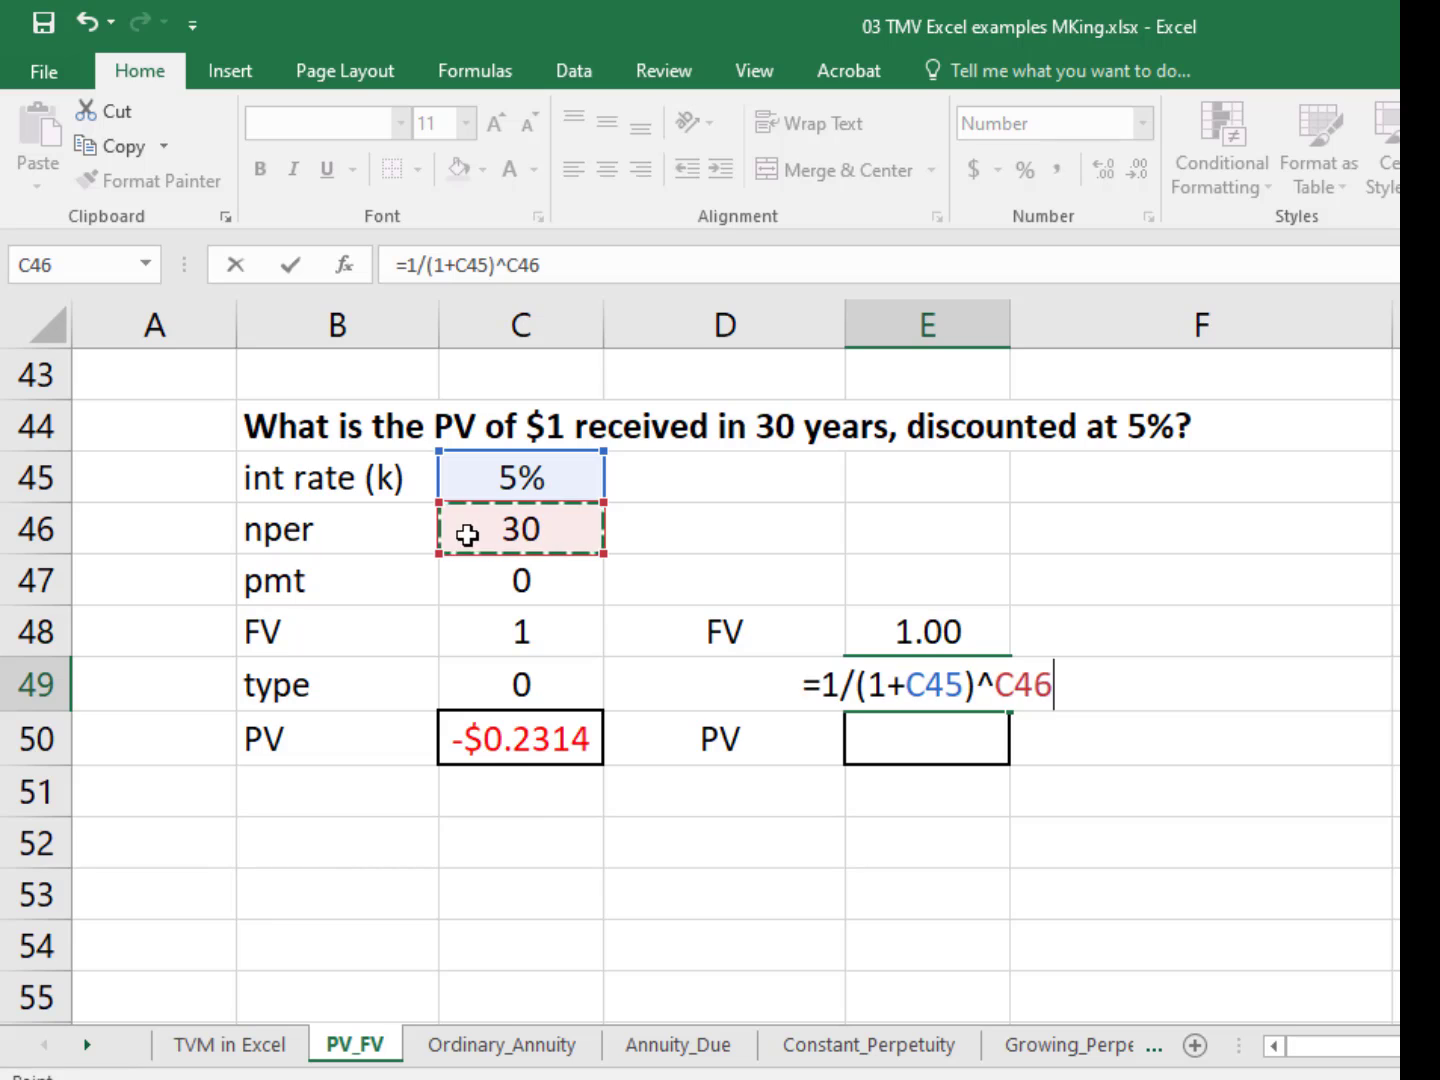
pyautogui.press('Return')
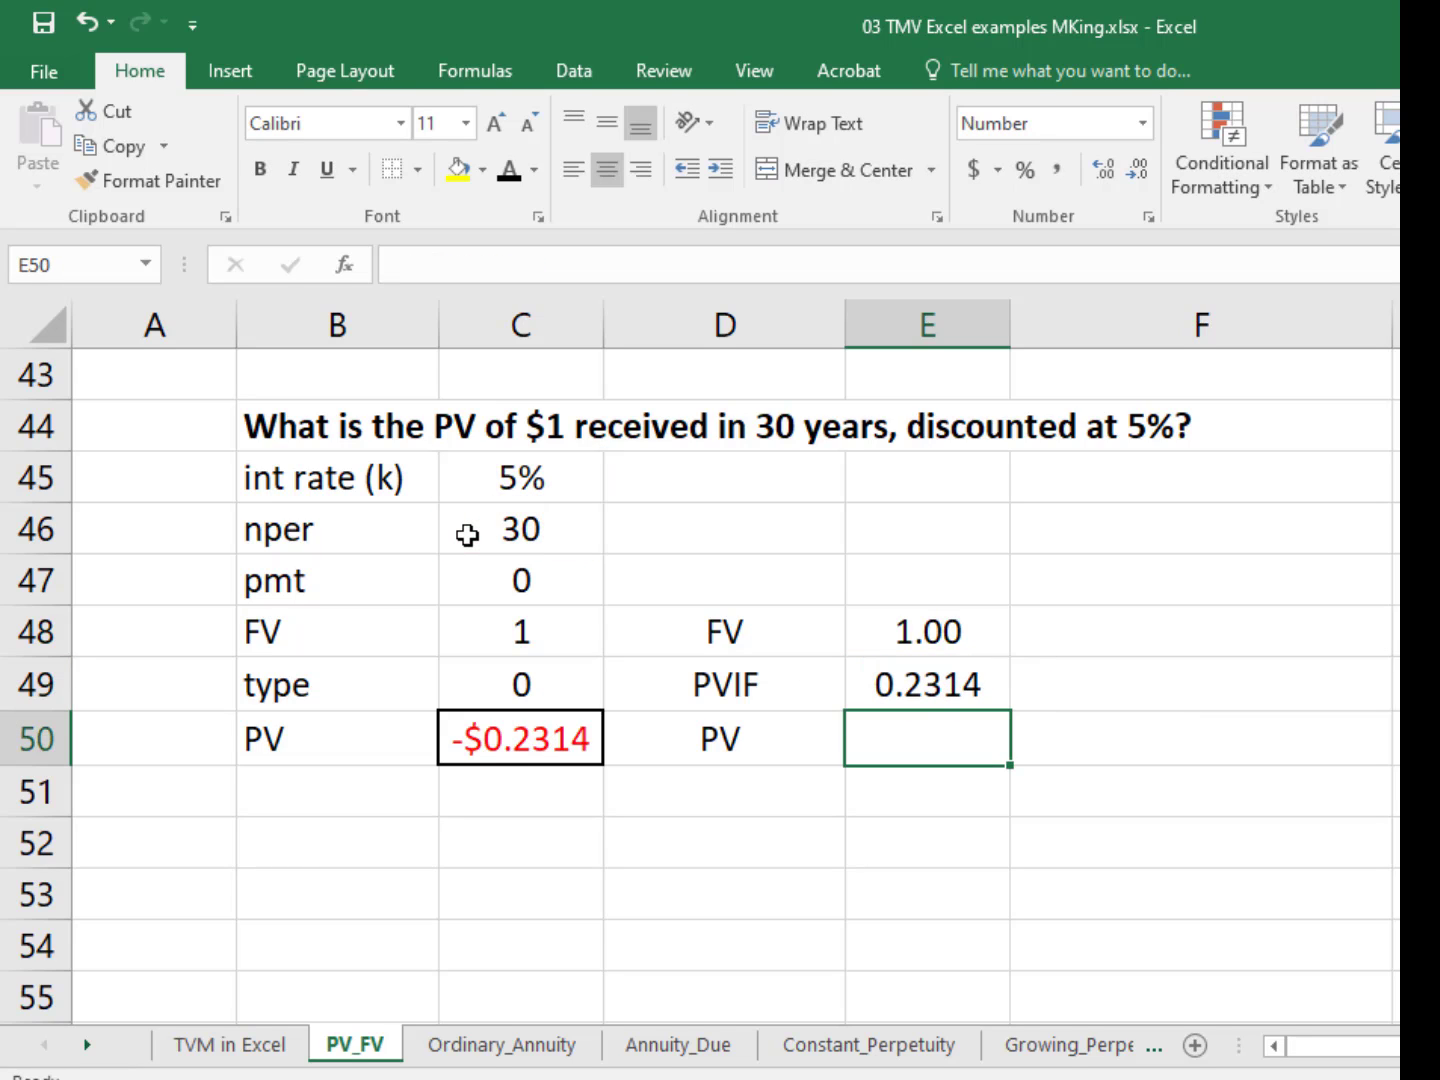
# Step: Calculate the PV in E50 by multiplying the future value by the interest factor, =E48*E49
pyautogui.write('=')
pyautogui.press('Up')
pyautogui.press('Up')
pyautogui.write('*')
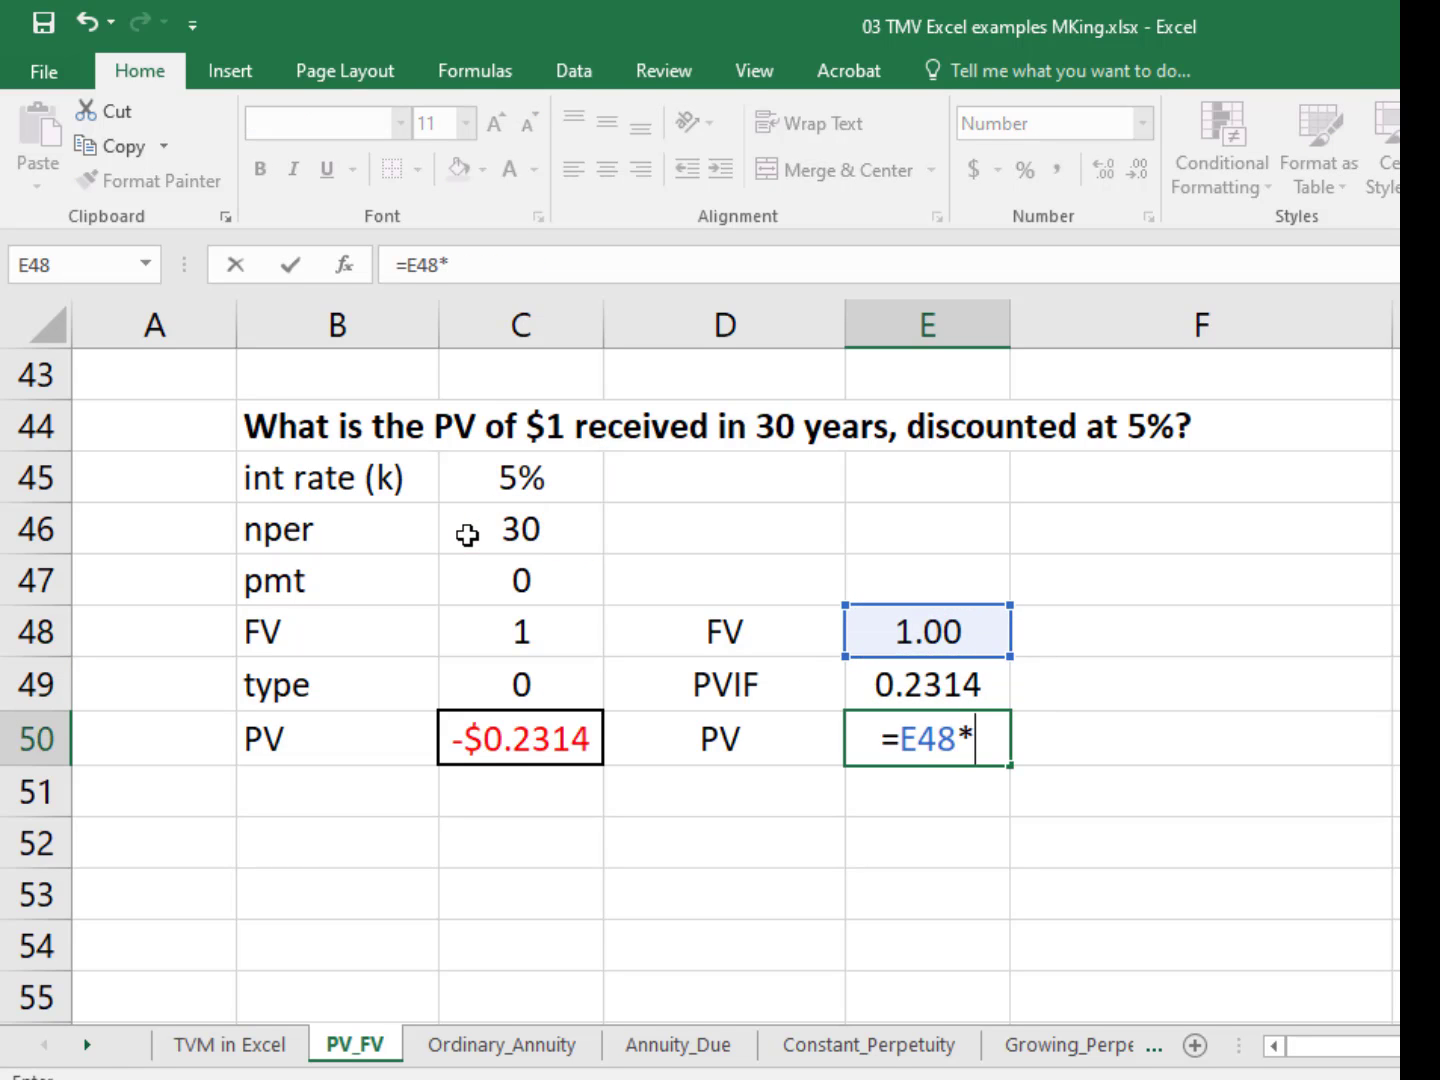
pyautogui.press('Up')
pyautogui.press('Return')
pyautogui.press('Up')
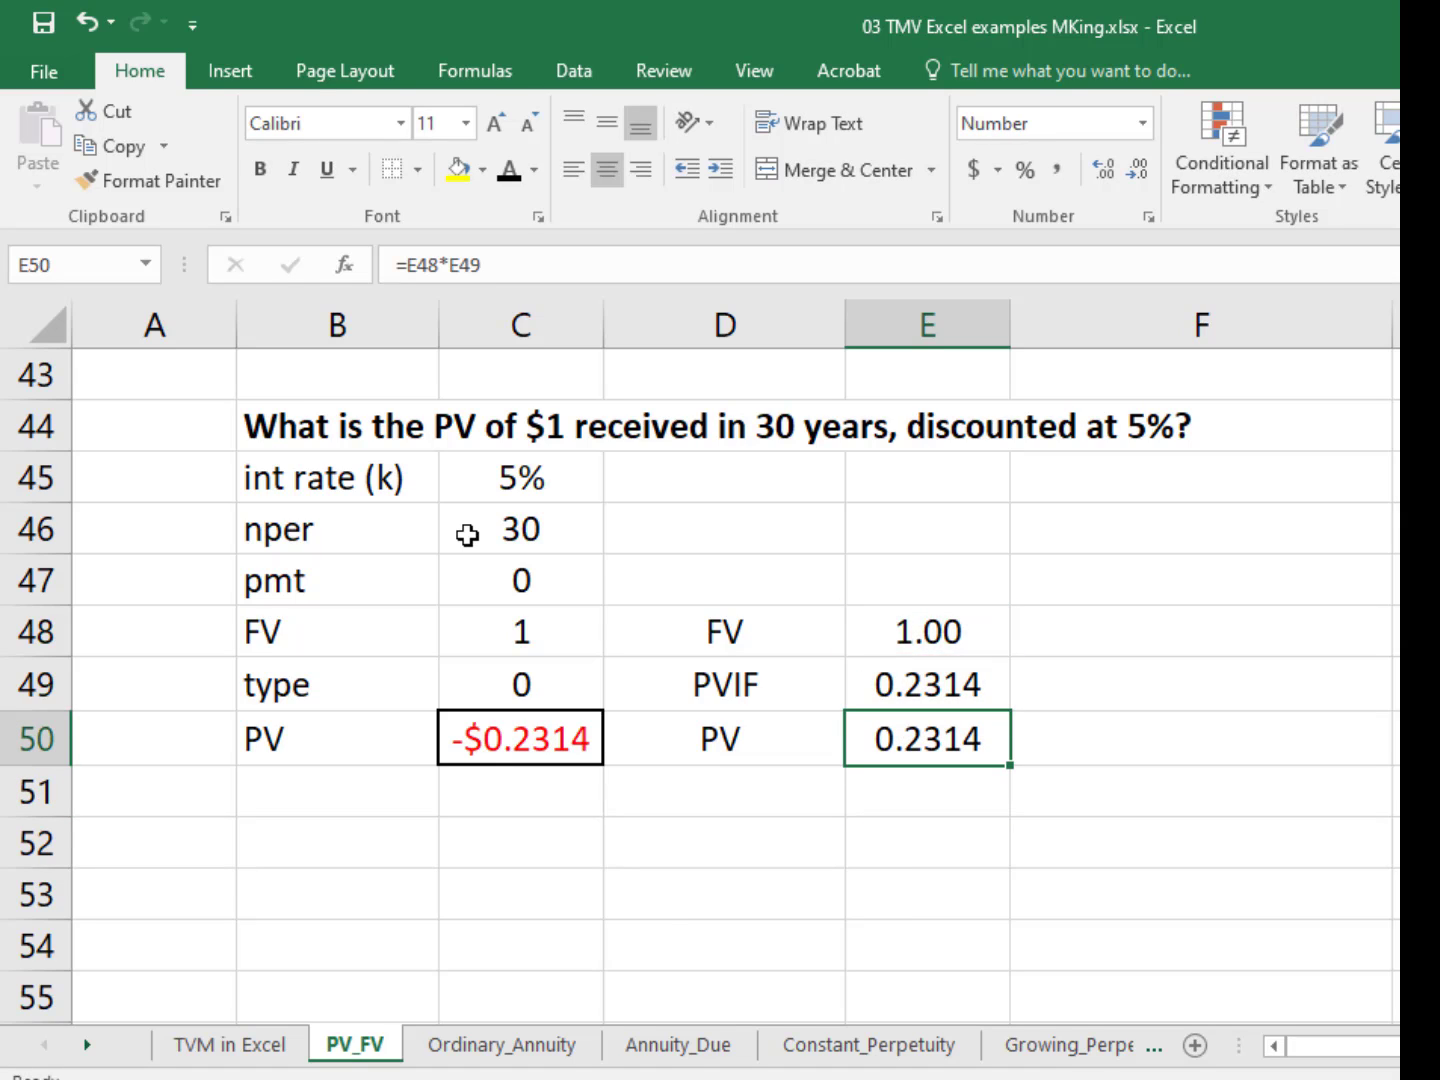
pyautogui.moveTo(1280, 1079)
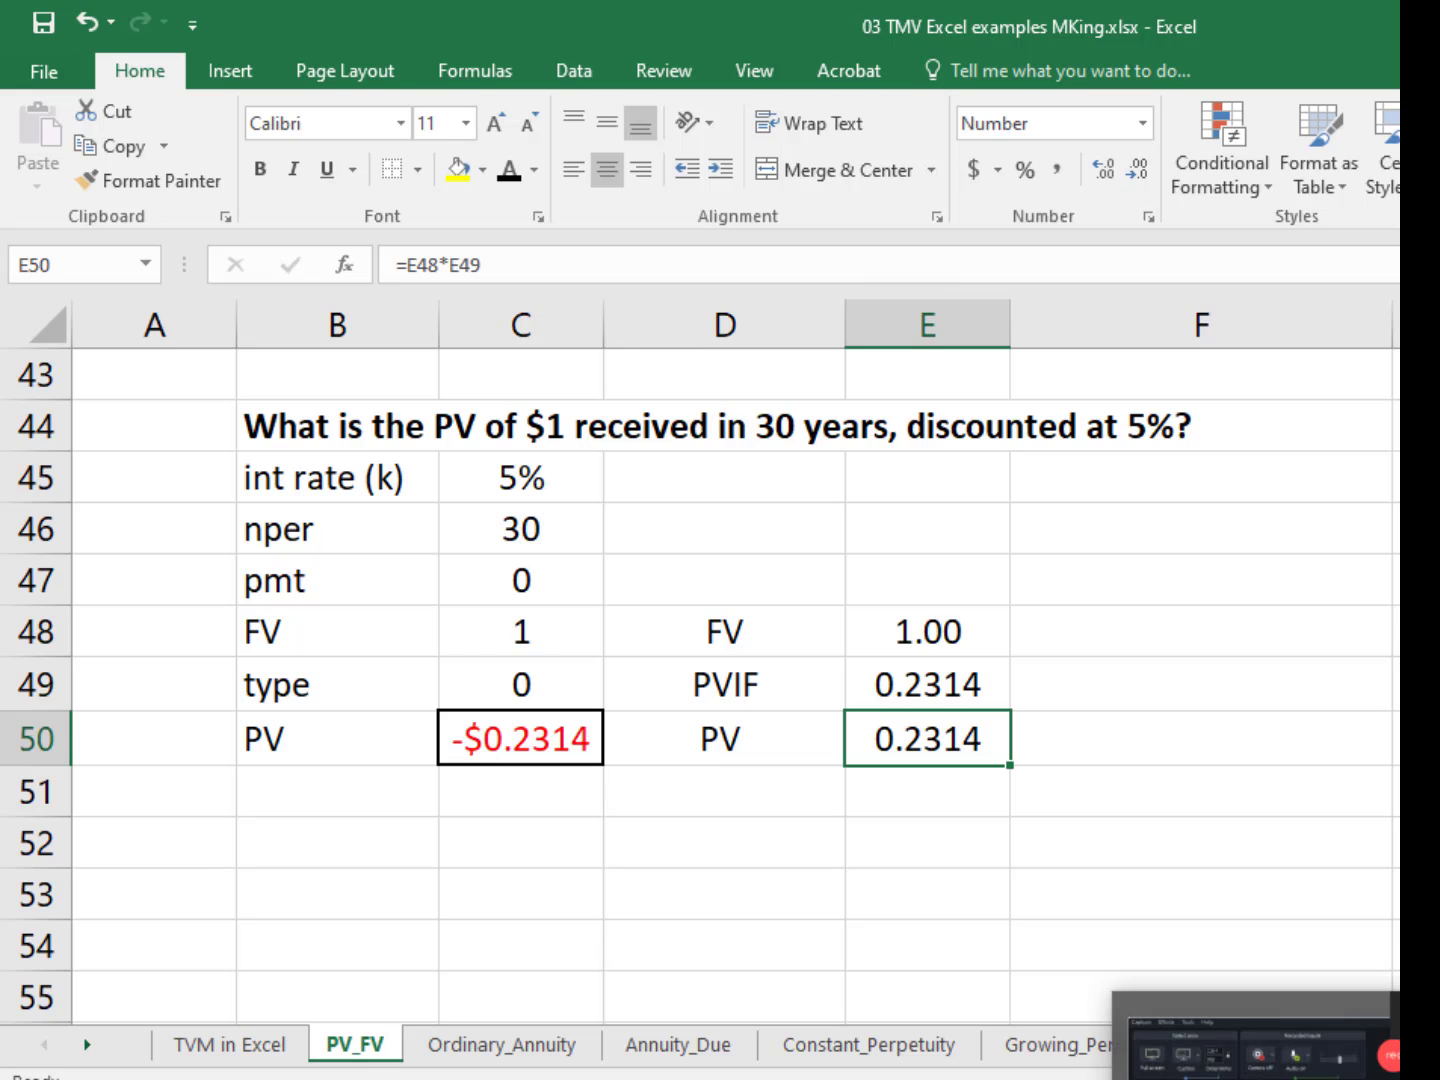